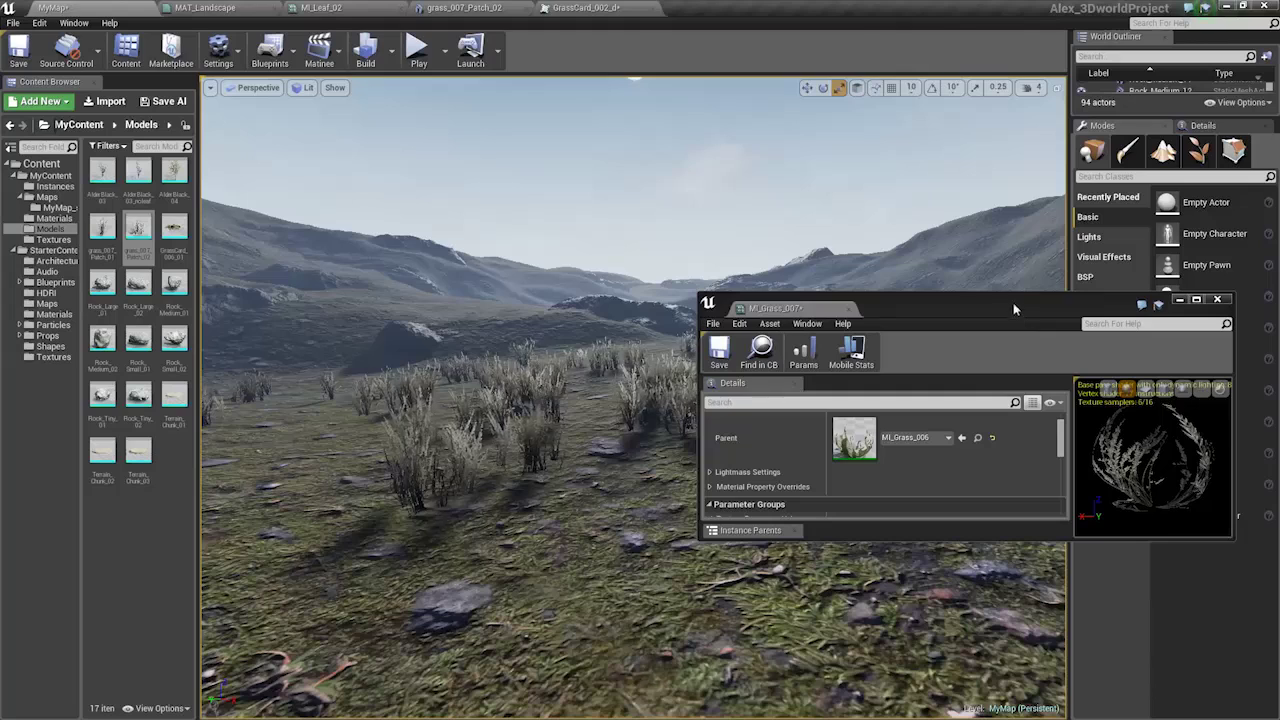
left_click_drag(1013, 294, 872, 316)
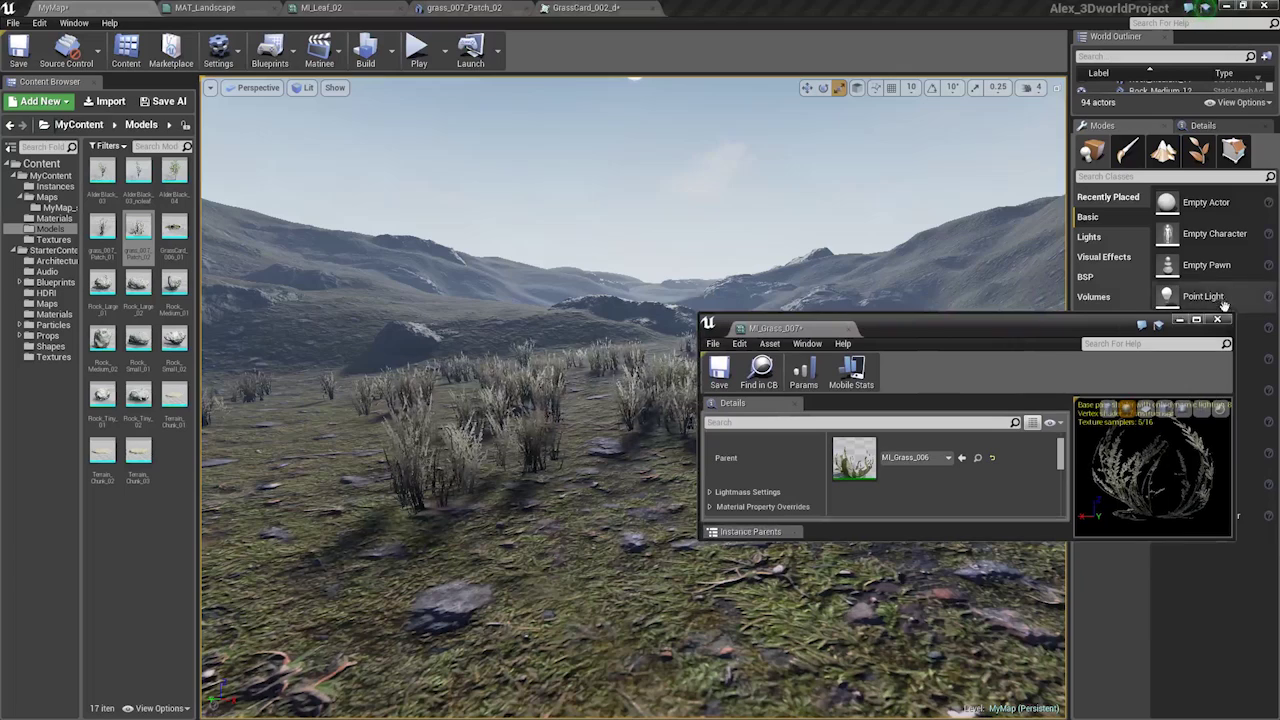
left_click(1218, 320)
left_click(1163, 150)
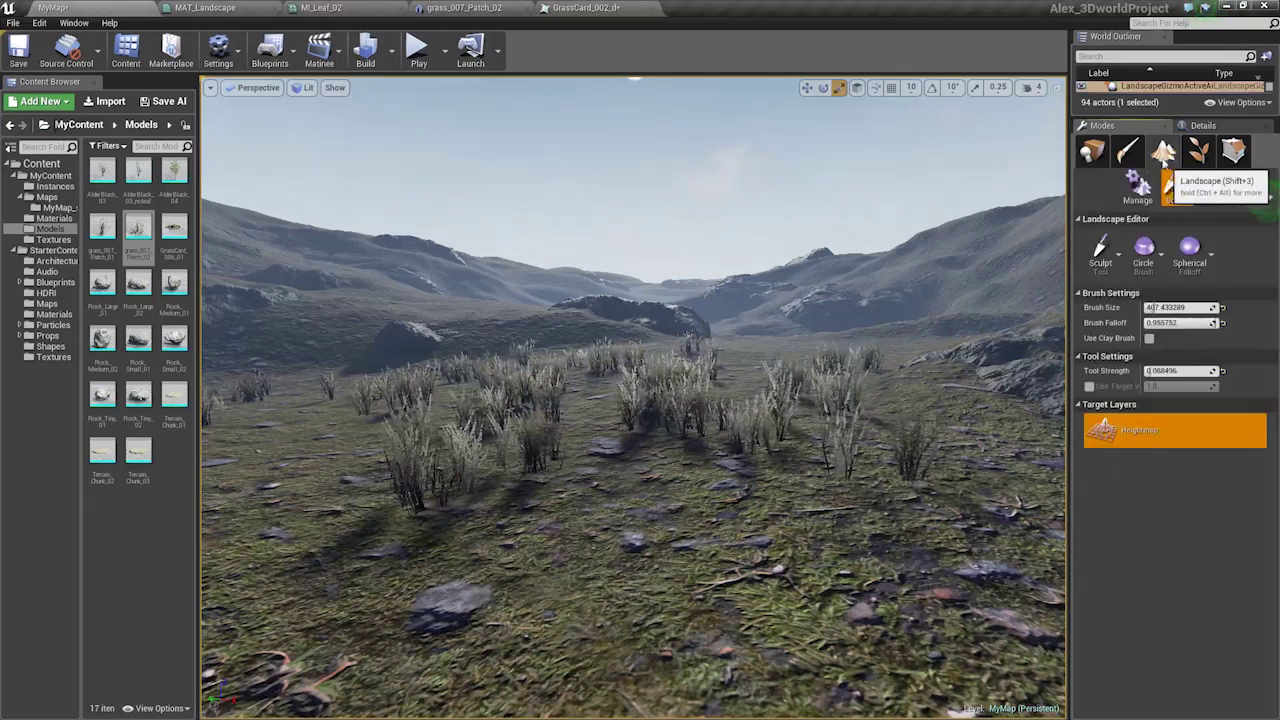
left_click(1091, 152)
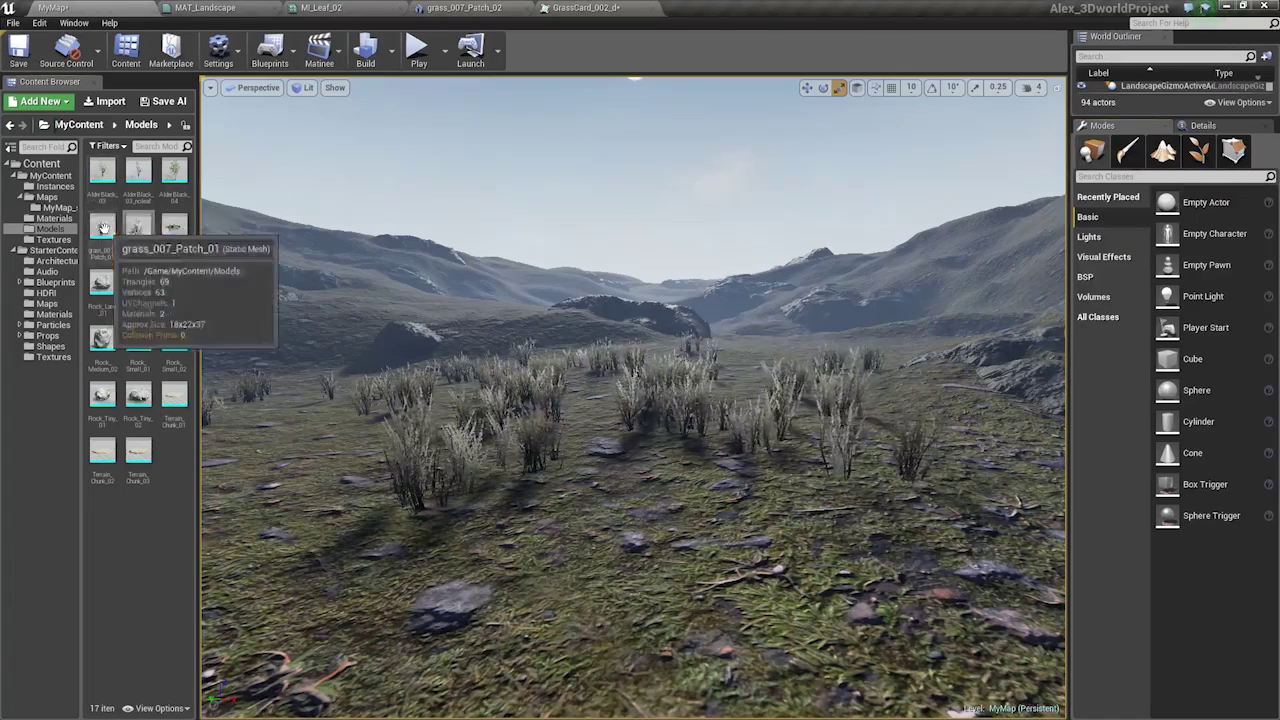
Open the MI_Grass_007 material instance from the grass_007_Patch_01 mesh and place its editor over the MyMap level view beside the grass.
double_click(140, 232)
double_click(1083, 282)
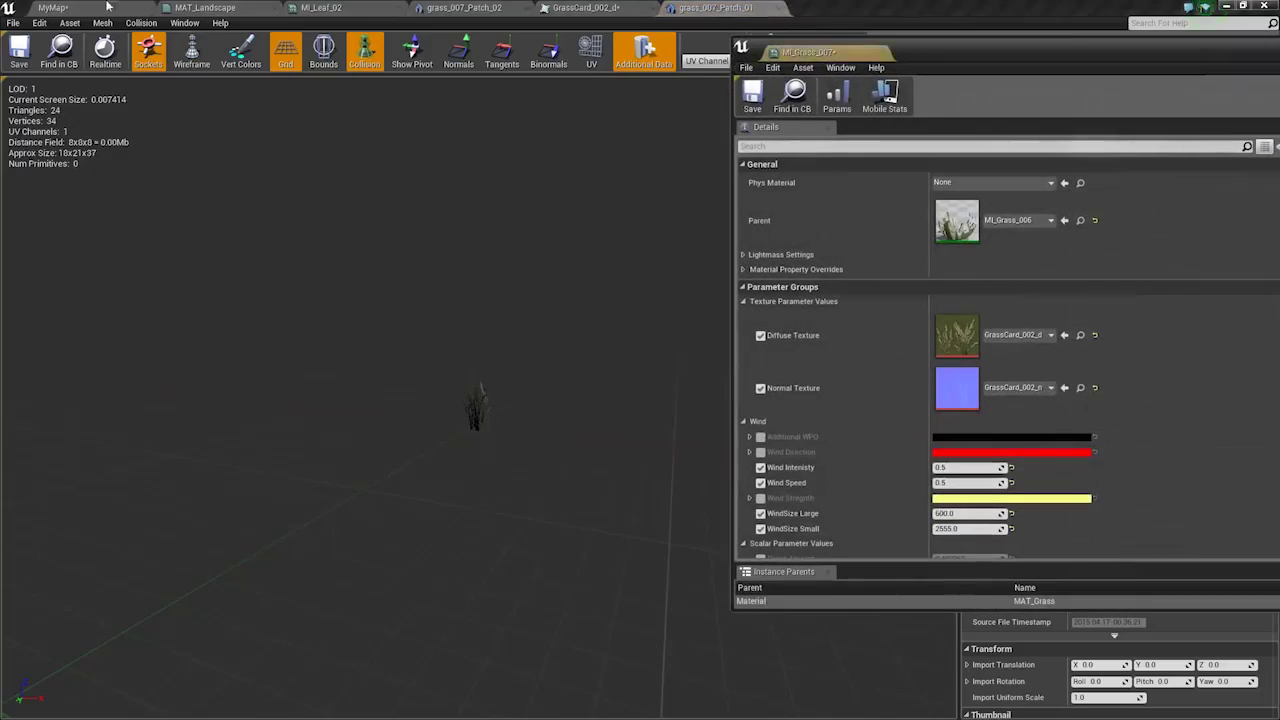
left_click(100, 7)
left_click_drag(945, 55, 766, 69)
scroll(866, 377, "down", 4)
right_click_drag(460, 450, 458, 380)
key("w")
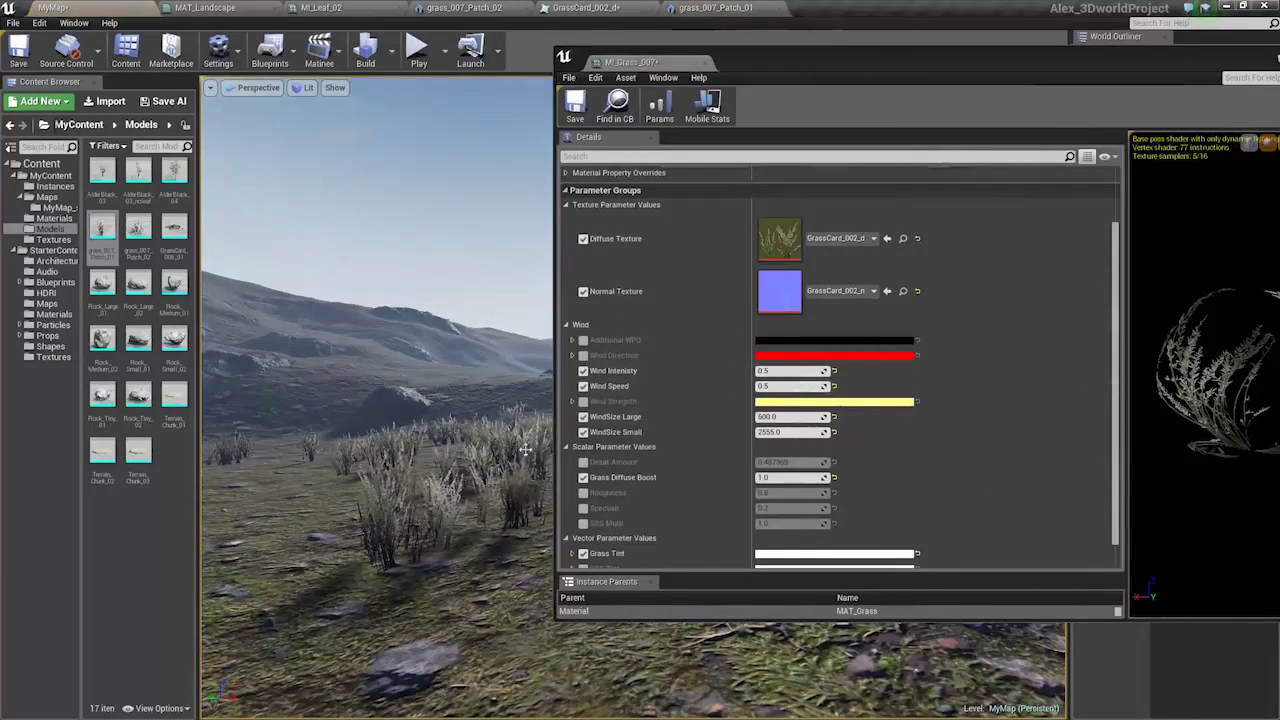
scroll(875, 470, "down", 1)
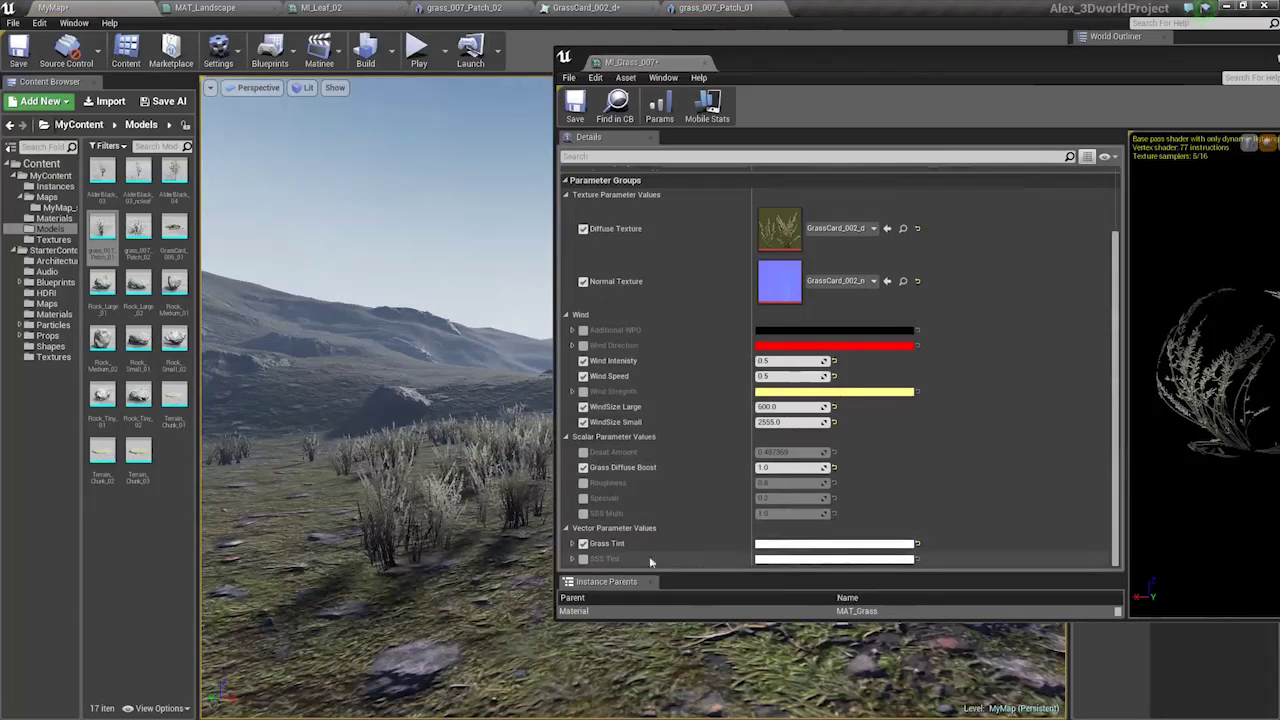
Enable the SSS Tint override in MI_Grass_007, set it to a pale yellow, and close the material editor.
left_click(583, 558)
left_click(805, 559)
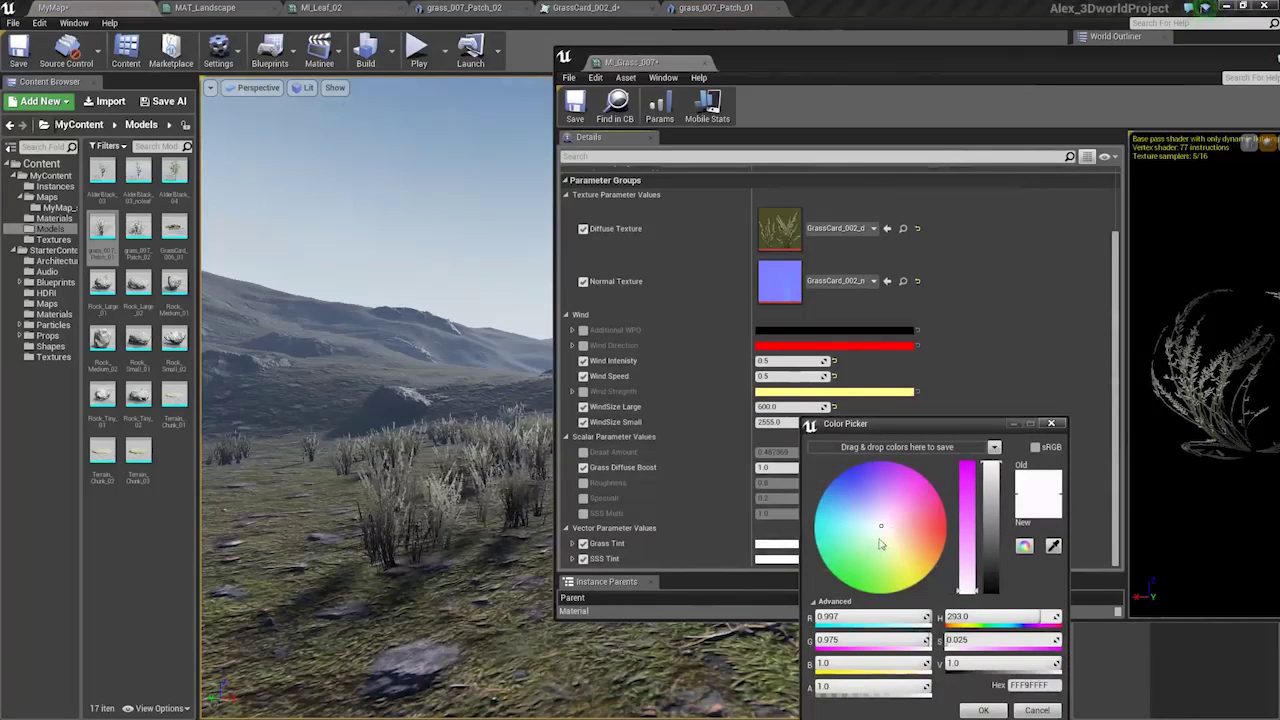
left_click_drag(883, 532, 893, 547)
right_click_drag(480, 560, 370, 560)
left_click(1003, 711)
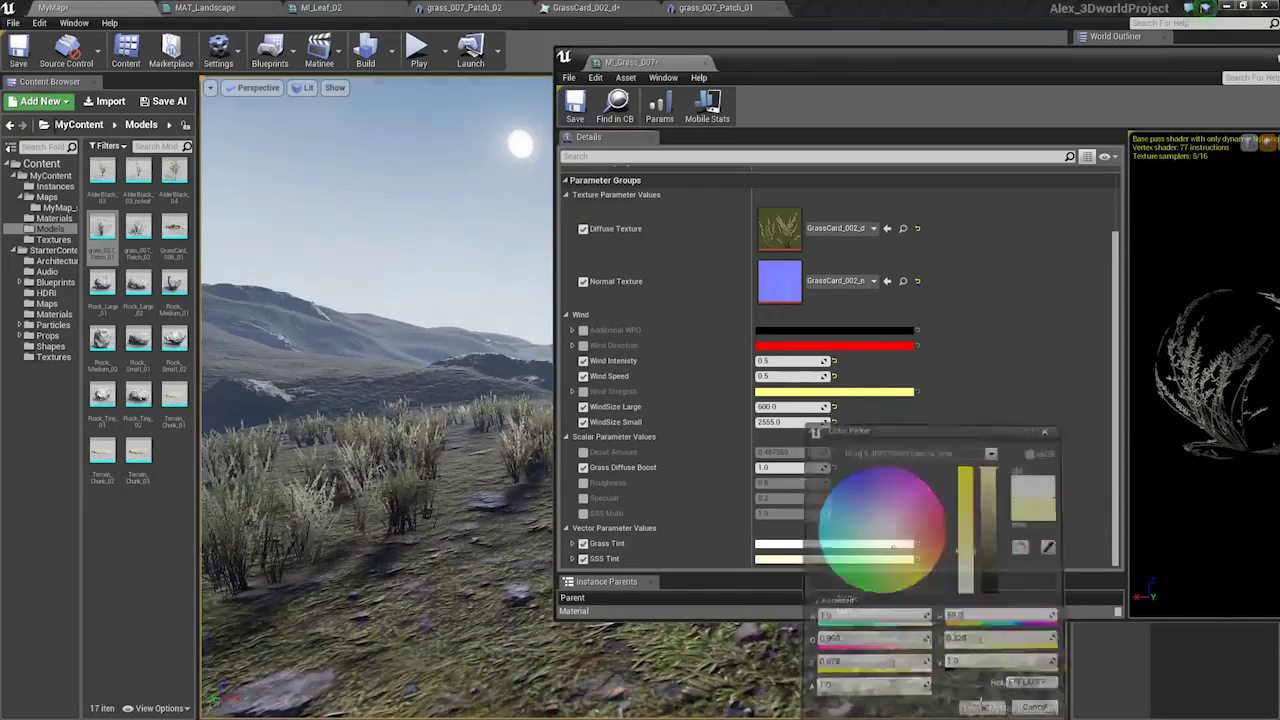
left_click(688, 63)
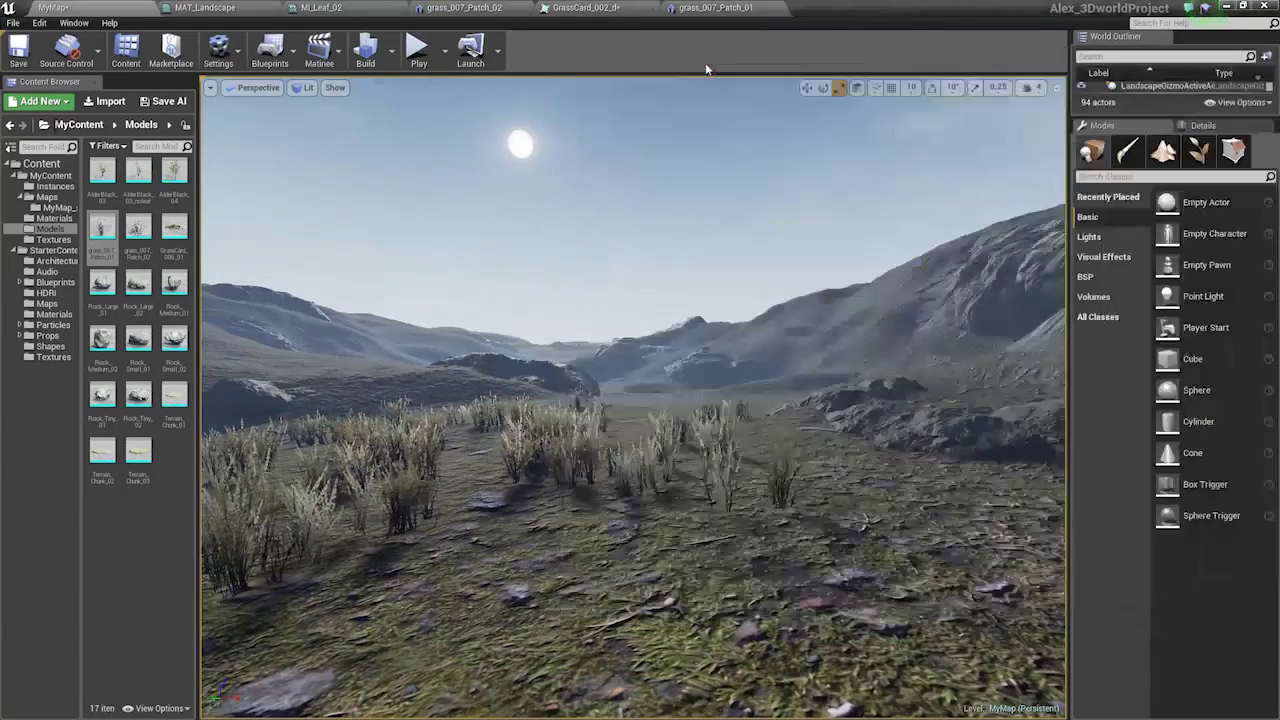
Reopen MI_Grass_007 from the grass_007_Patch_01 mesh over the level view and enable its SSS Multi override.
double_click(102, 232)
double_click(1091, 278)
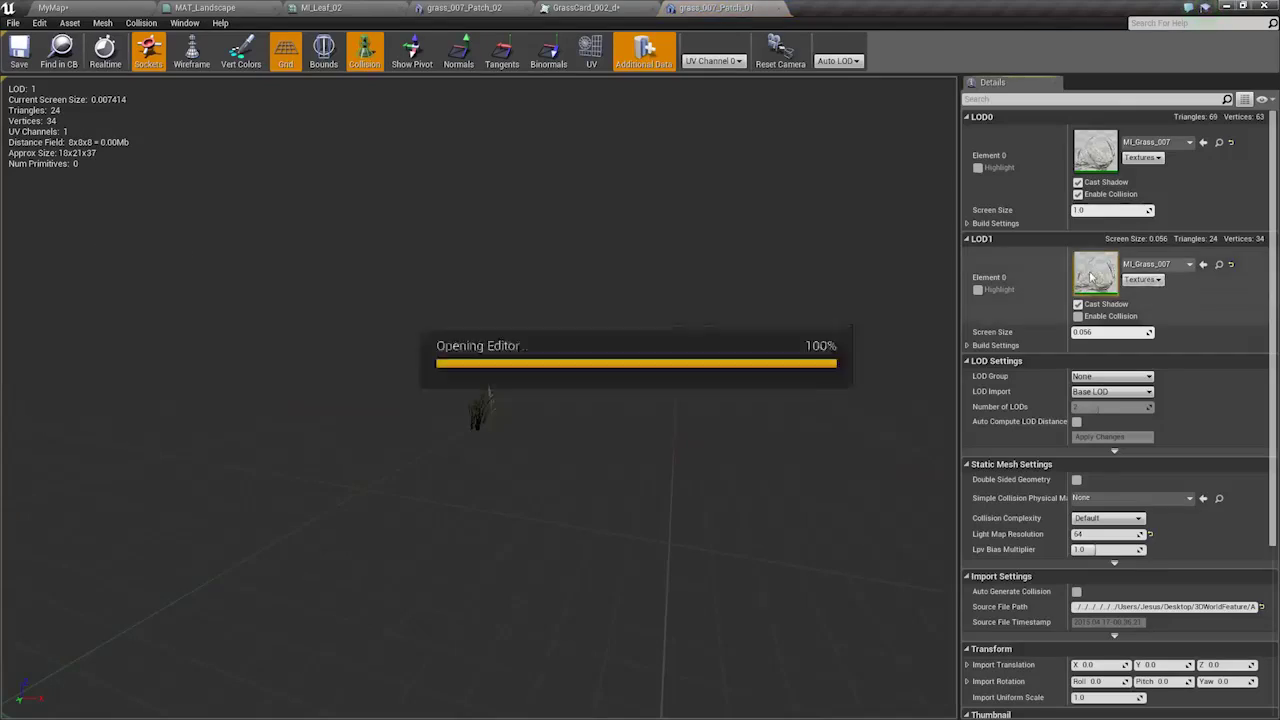
left_click(54, 8)
scroll(787, 482, "down", 5)
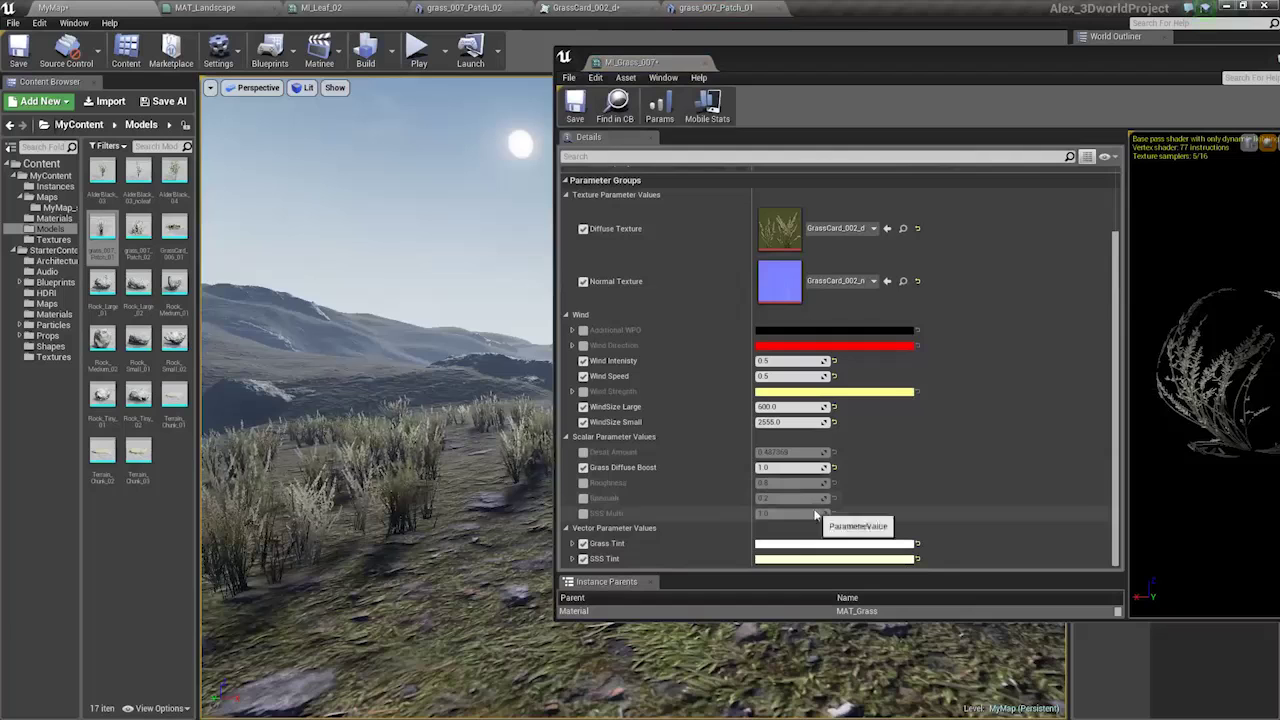
left_click(583, 513)
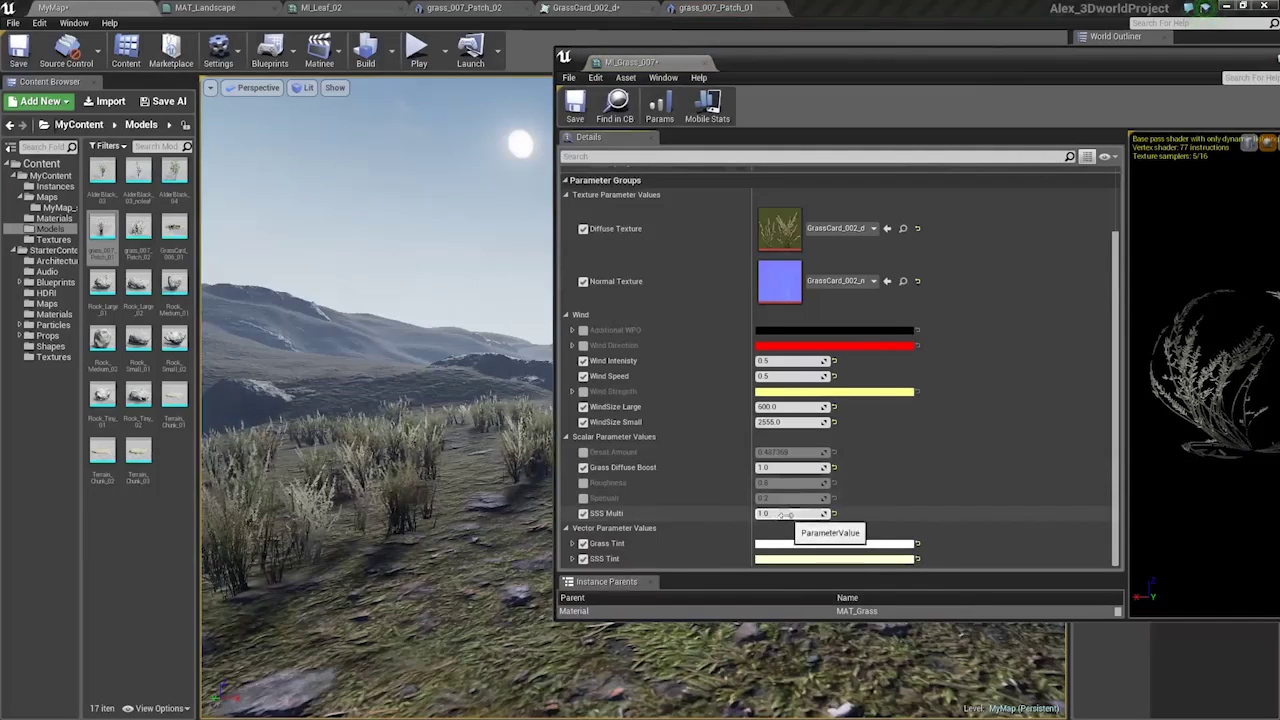
Override the Roughness of MI_Grass_007 with about 2.14 and its Specular with 0.0.
left_click(583, 483)
mouse_move(790, 484)
left_mouse_down()
mouse_move(830, 484)
mouse_move(787, 484)
left_mouse_up()
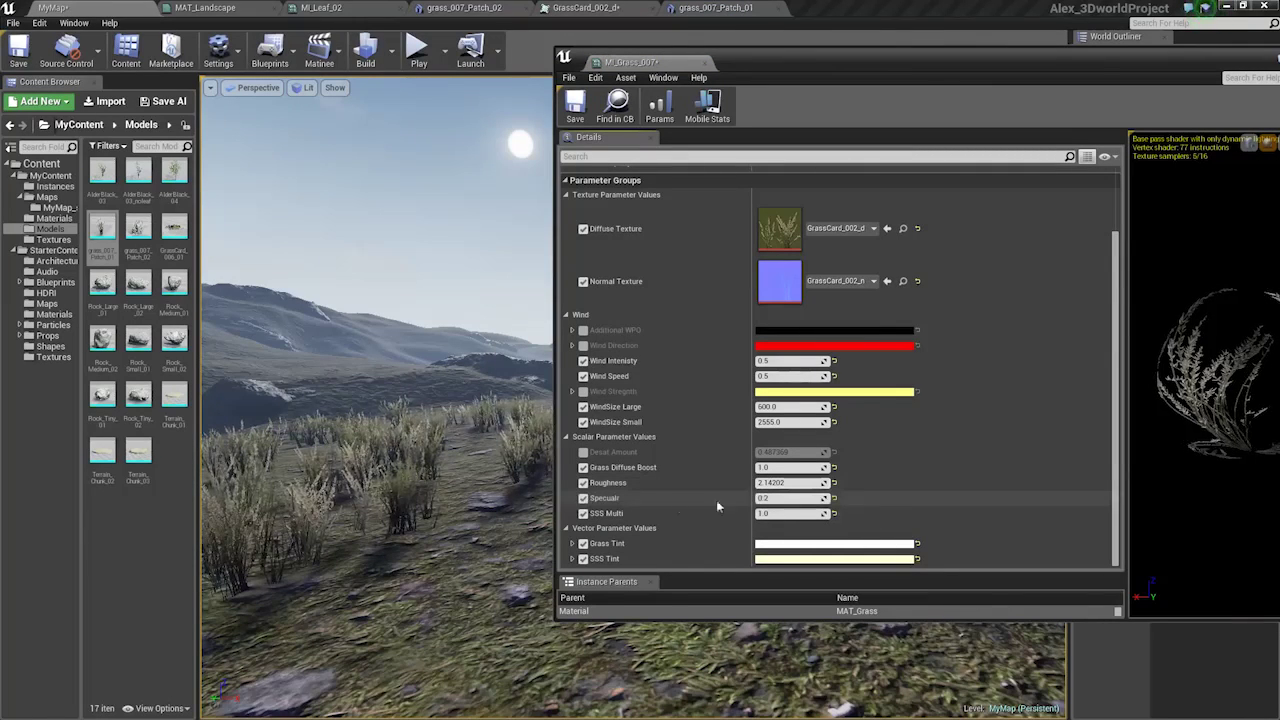
left_click_drag(799, 498, 776, 498)
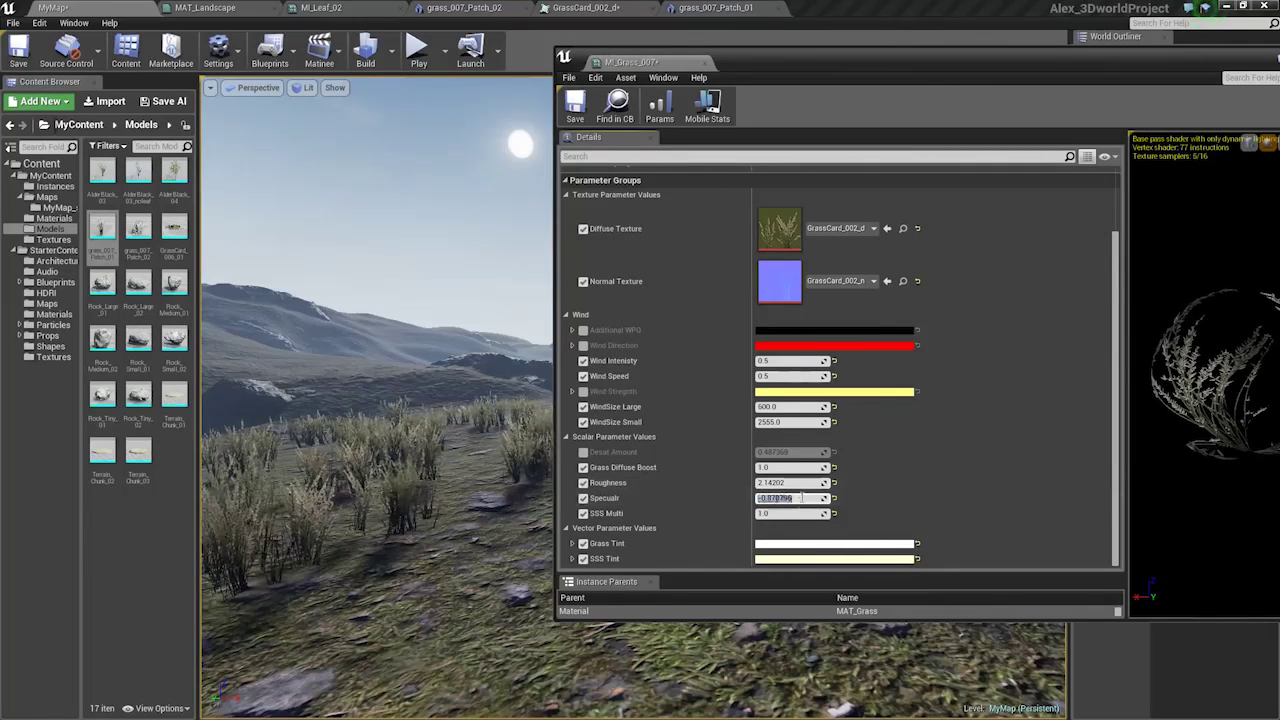
left_click_drag(1157, 340, 1262, 396)
right_click_drag(500, 510, 460, 514)
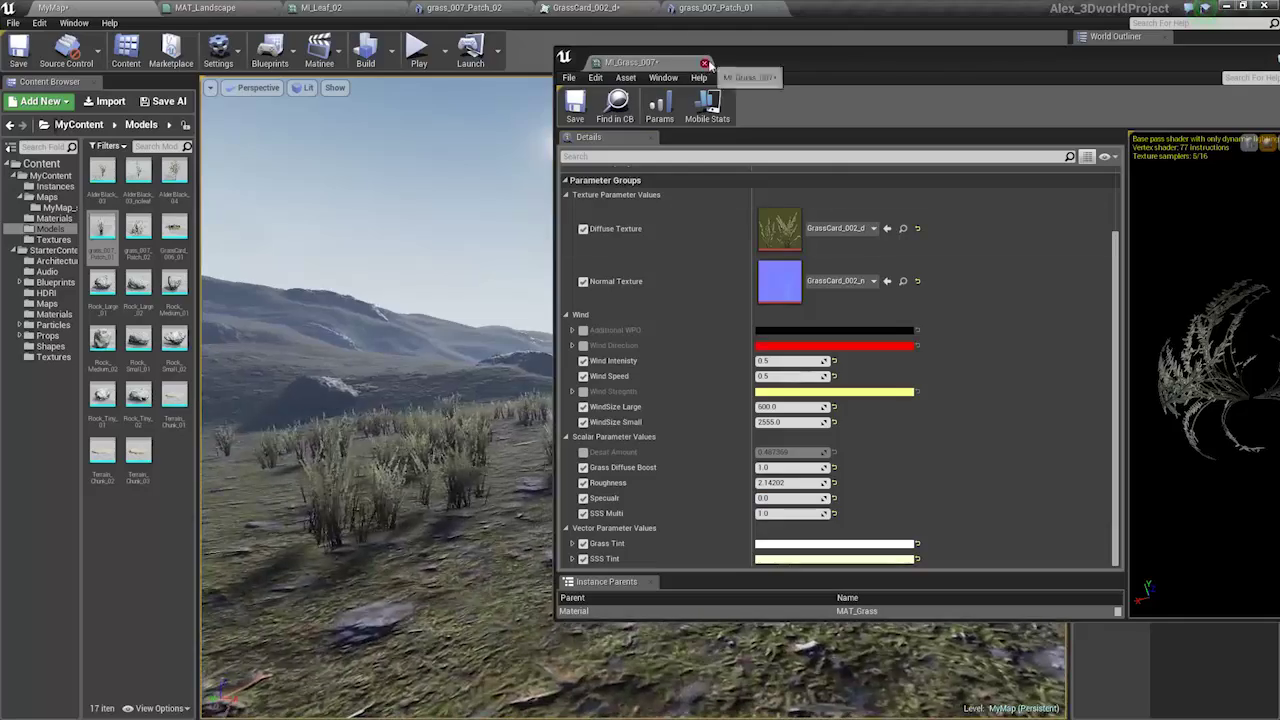
Erase the painted grass from the valley floor with the foliage tool and save all changes.
left_click(705, 63)
left_click(1193, 158)
mouse_move(689, 320)
right_mouse_down()
mouse_move(655, 400)
mouse_move(645, 395)
right_mouse_up()
mouse_move(871, 449)
left_mouse_down("shift")
mouse_move(716, 348)
mouse_move(740, 330)
left_mouse_up("shift")
key("ctrl+shift+s")
Set the minimum Z Offset of grass_007_Patch_01 to about -15.56 and paint a test patch of grass across the valley floor.
scroll(1170, 488, "down", 2)
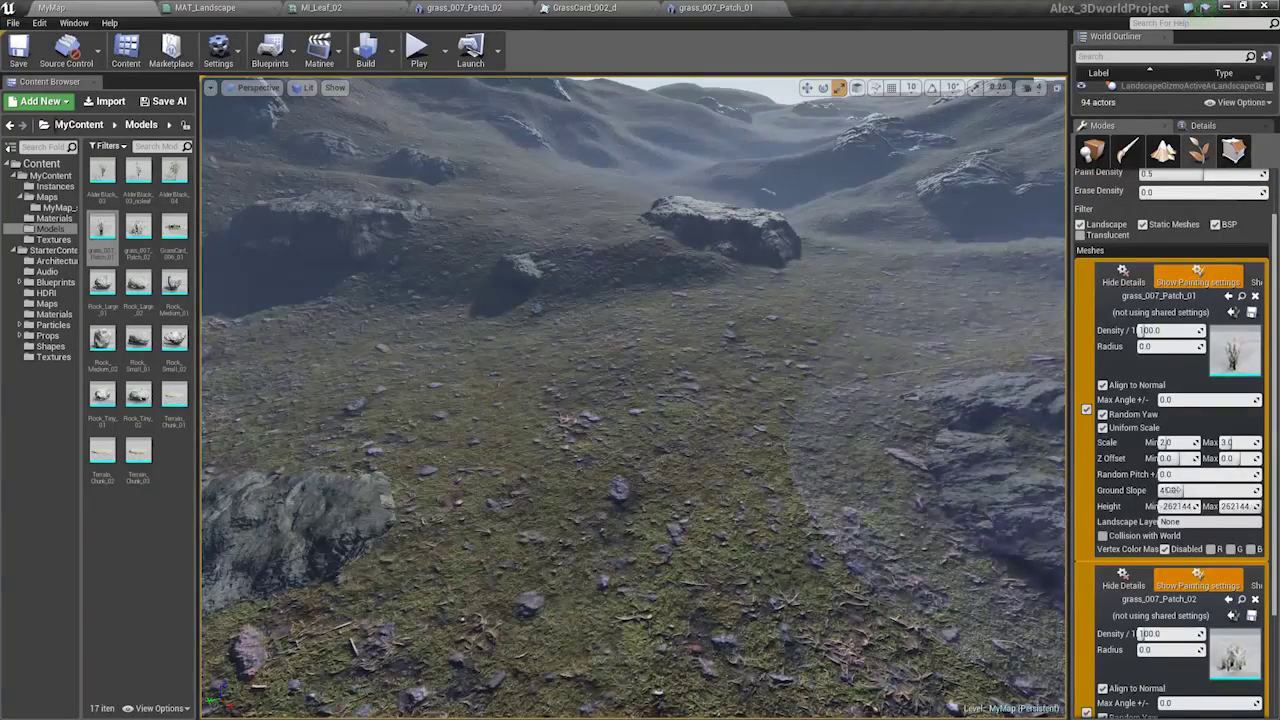
left_click_drag(1172, 459, 1180, 458)
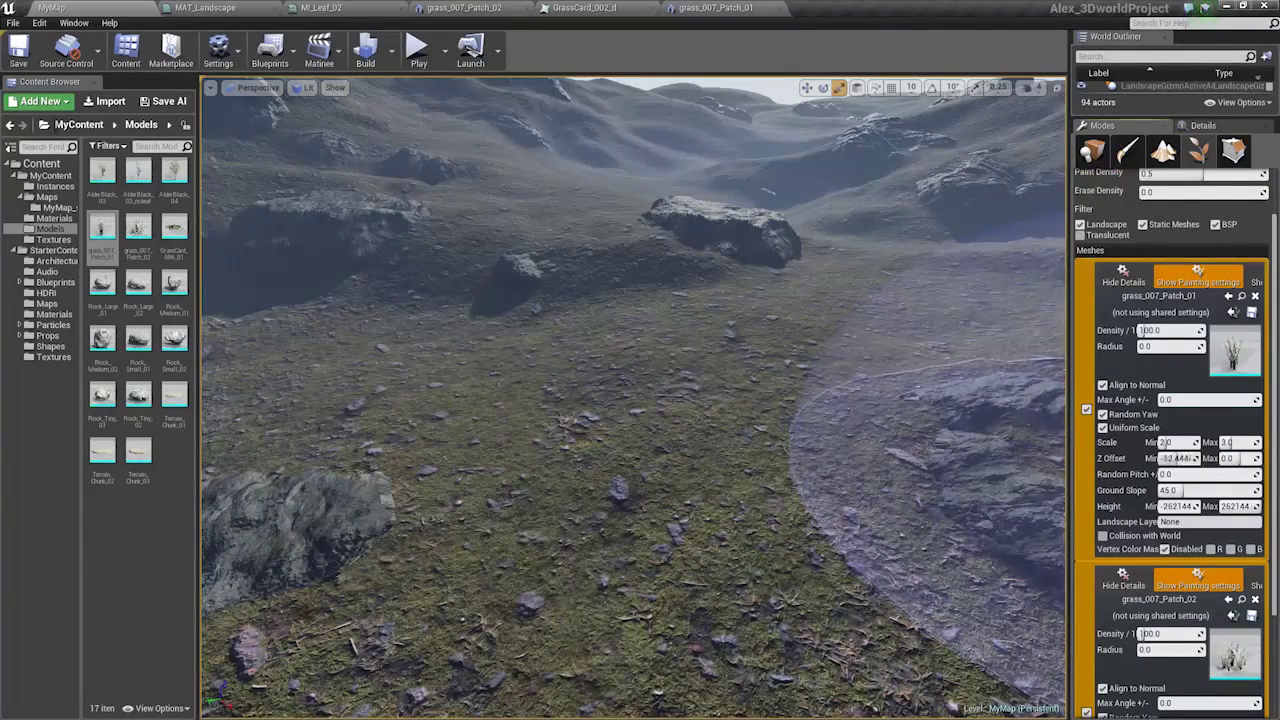
mouse_move(686, 509)
left_mouse_down()
mouse_move(706, 386)
mouse_move(840, 390)
left_mouse_up()
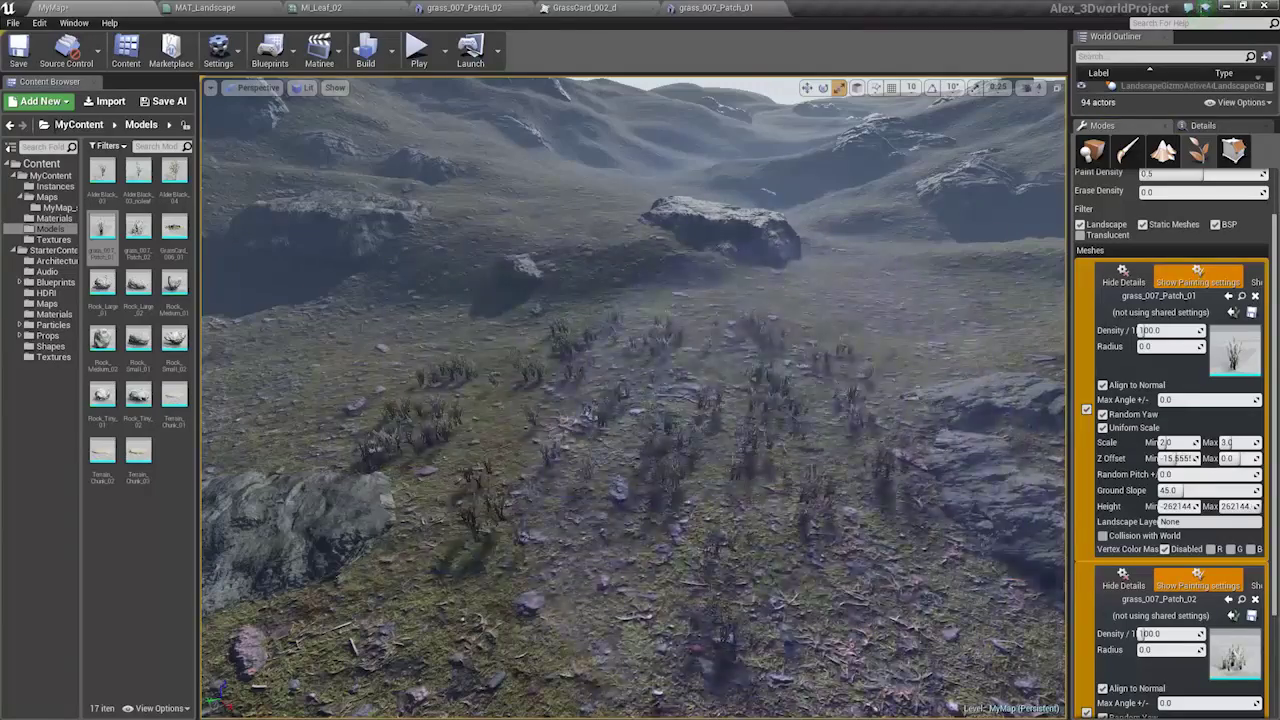
right_click_drag(840, 390, 830, 290)
key("w")
key("w")
right_click_drag(780, 477, 800, 385)
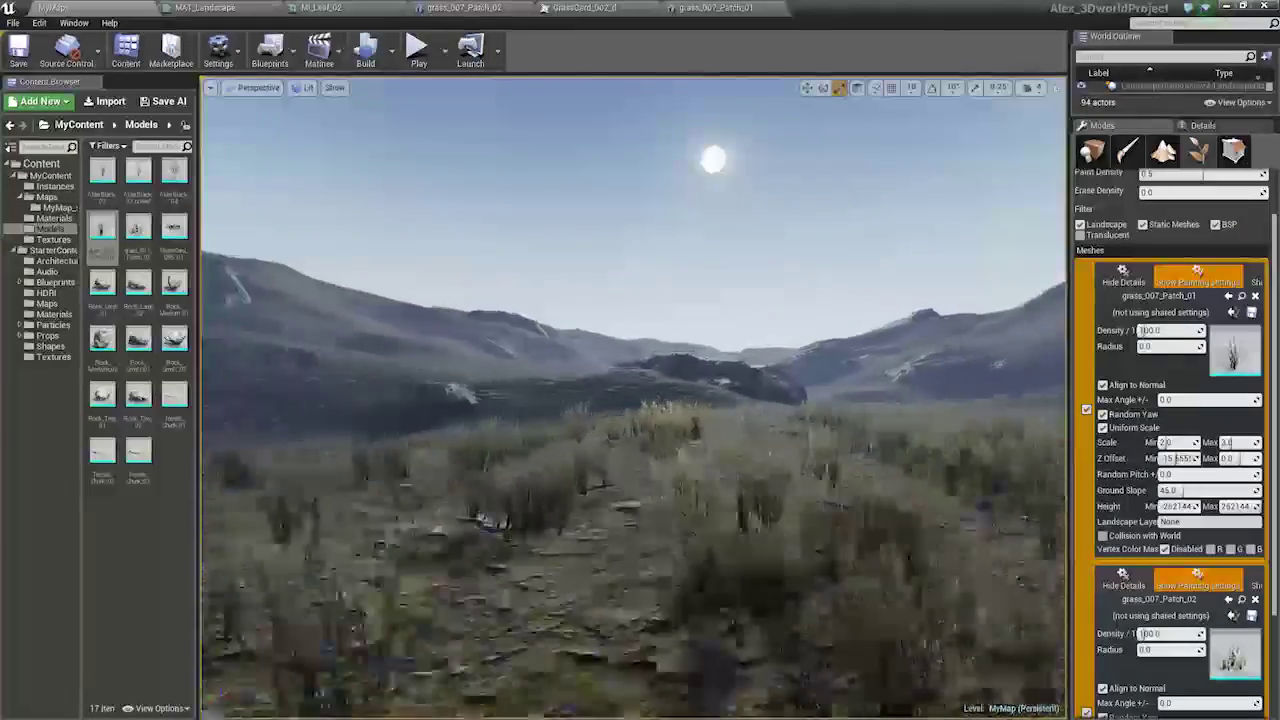
Erase the test grass and try another painted patch with the maximum Z Offset of grass_007_Patch_01 at about -6.22.
mouse_move(780, 477)
left_mouse_down("shift")
mouse_move(630, 440)
mouse_move(850, 520)
left_mouse_up("shift")
mouse_move(780, 450)
left_mouse_down()
mouse_move(531, 471)
mouse_move(810, 490)
mouse_move(540, 520)
left_mouse_up()
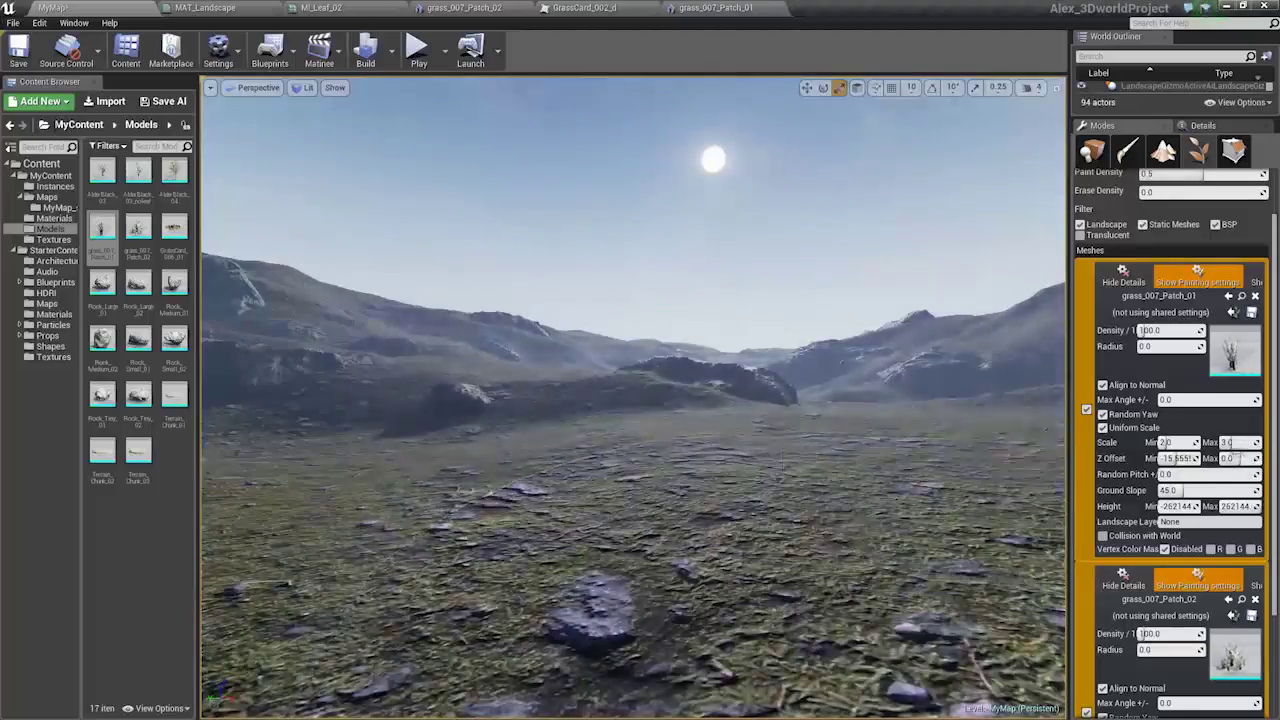
left_click_drag(700, 440, 900, 455)
key("s")
right_click_drag(900, 455, 896, 470)
key("s")
key("w")
key("s")
key("w")
left_click_drag(671, 478, 789, 380, "shift")
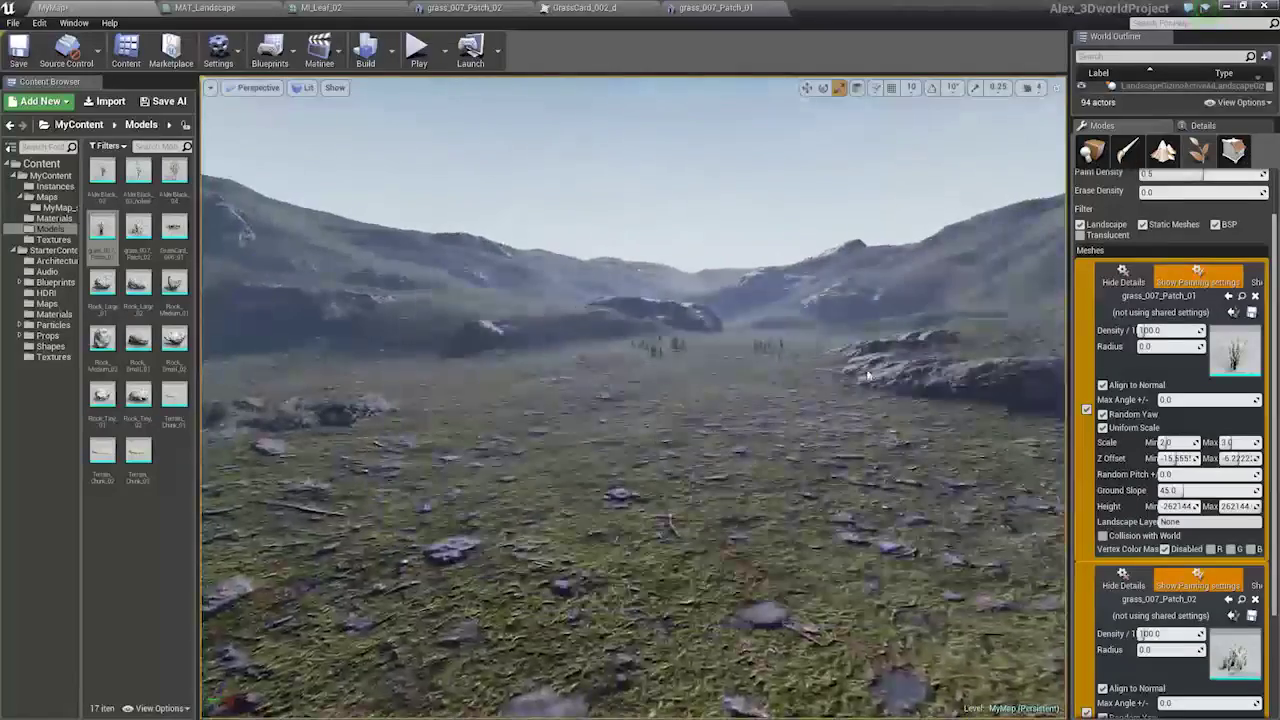
Remove grass_007_Patch_01 and its instances from the foliage meshes, and paint grass_007_Patch_02 on the valley floor.
left_click(1255, 296)
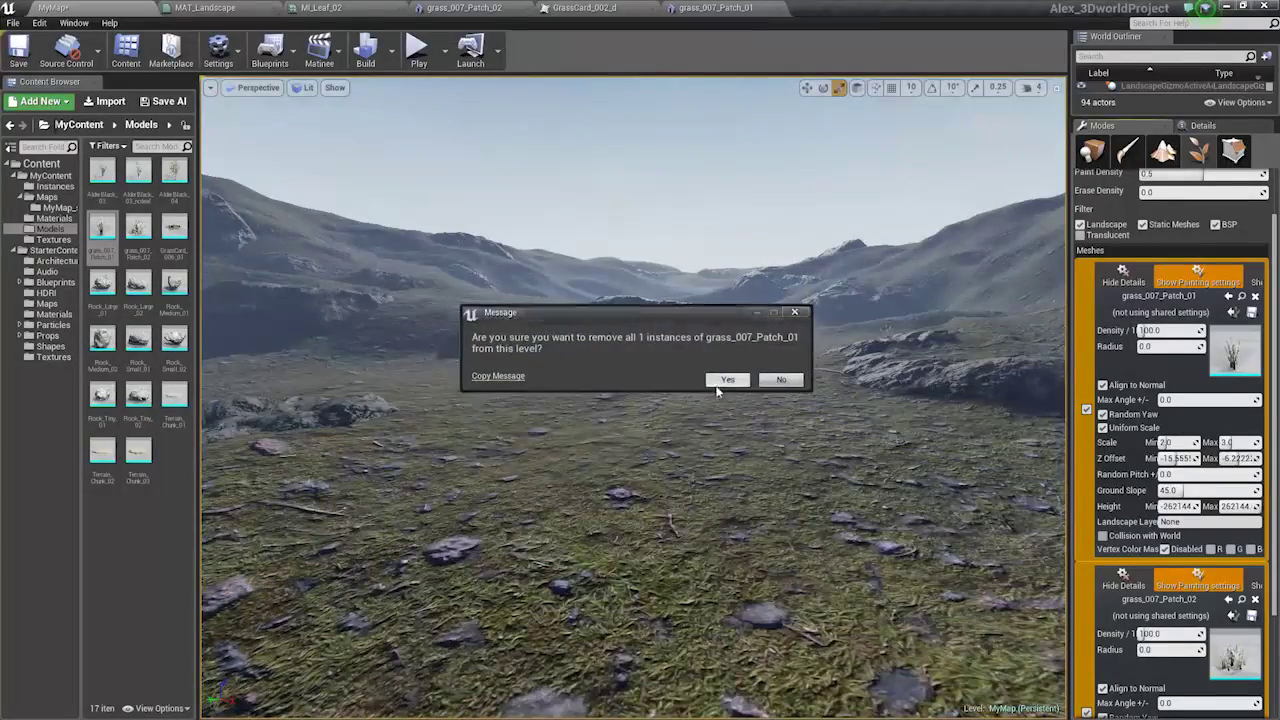
left_click(724, 381)
key("w")
mouse_move(714, 420)
right_mouse_down()
mouse_move(714, 375)
mouse_move(714, 450)
right_mouse_up()
left_click(714, 420)
left_click_drag(556, 378, 645, 517)
key("w")
mouse_move(654, 451)
right_mouse_down()
mouse_move(640, 320)
mouse_move(638, 374)
right_mouse_up()
key("s")
Erase the freshly painted grass clumps across the middle of the valley floor.
mouse_move(650, 480)
left_mouse_down("shift")
mouse_move(506, 503)
mouse_move(854, 489)
left_mouse_up("shift")
key("w")
mouse_move(854, 489)
right_mouse_down()
mouse_move(854, 560)
mouse_move(840, 500)
right_mouse_up()
key("w")
Add GrassCard_006_01 to the foliage meshes and paint it together with the existing grass patches over the valley floor.
left_click_drag(172, 232, 1165, 633)
scroll(1165, 633, "down", 3)
left_click(690, 562)
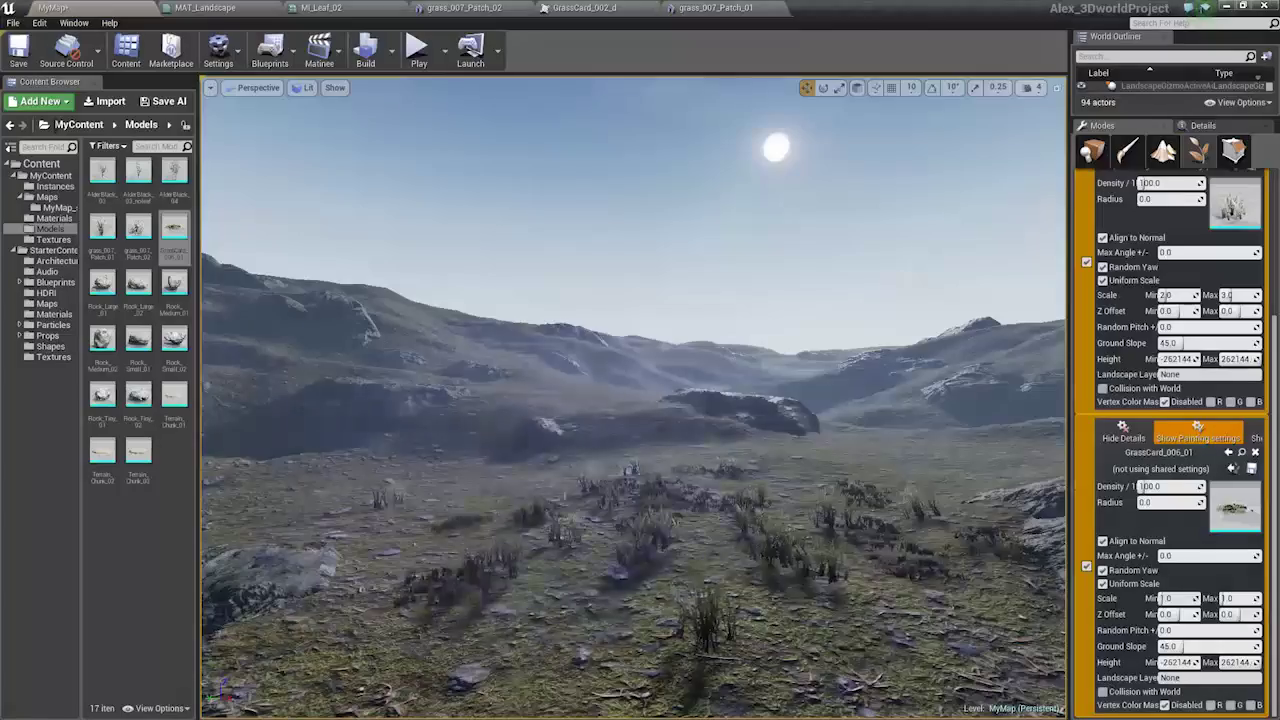
key("w")
right_click_drag(624, 548, 638, 608)
key("s")
key("w")
key("w")
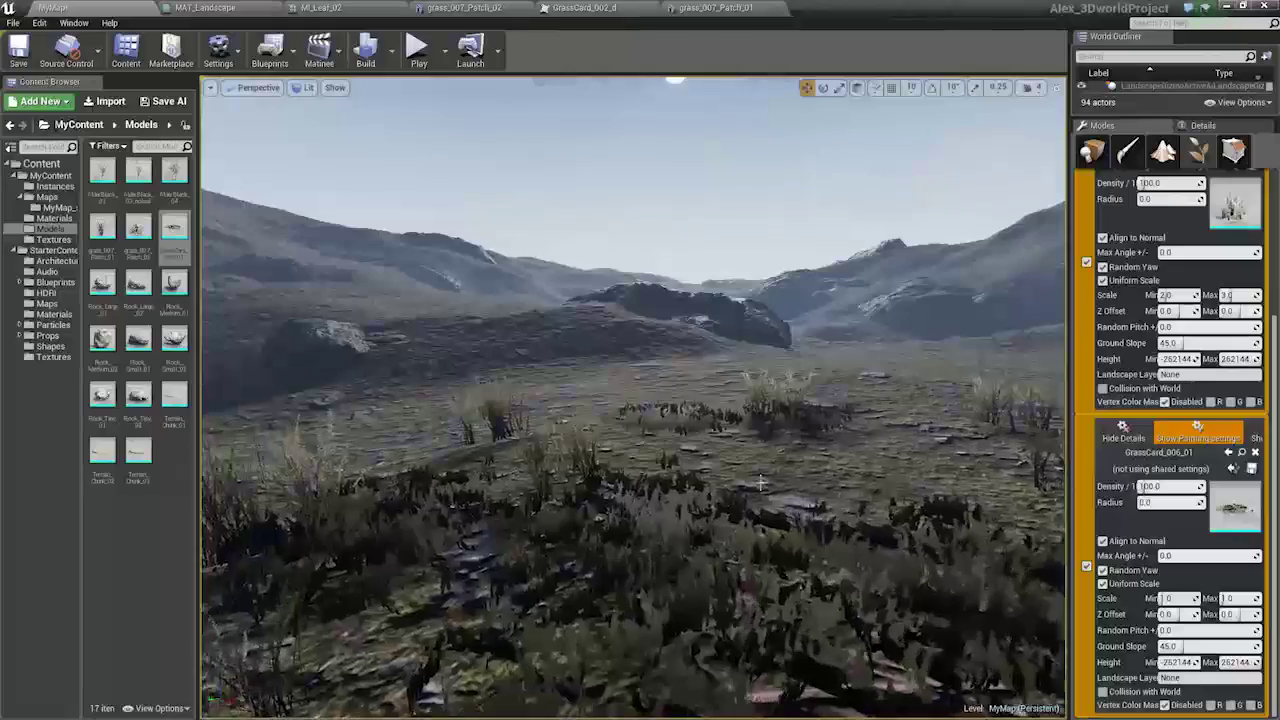
Leave foliage painting and open the GrassCard_001_D texture from the project's Textures folder.
key("shift+1")
right_click_drag(766, 488, 766, 536)
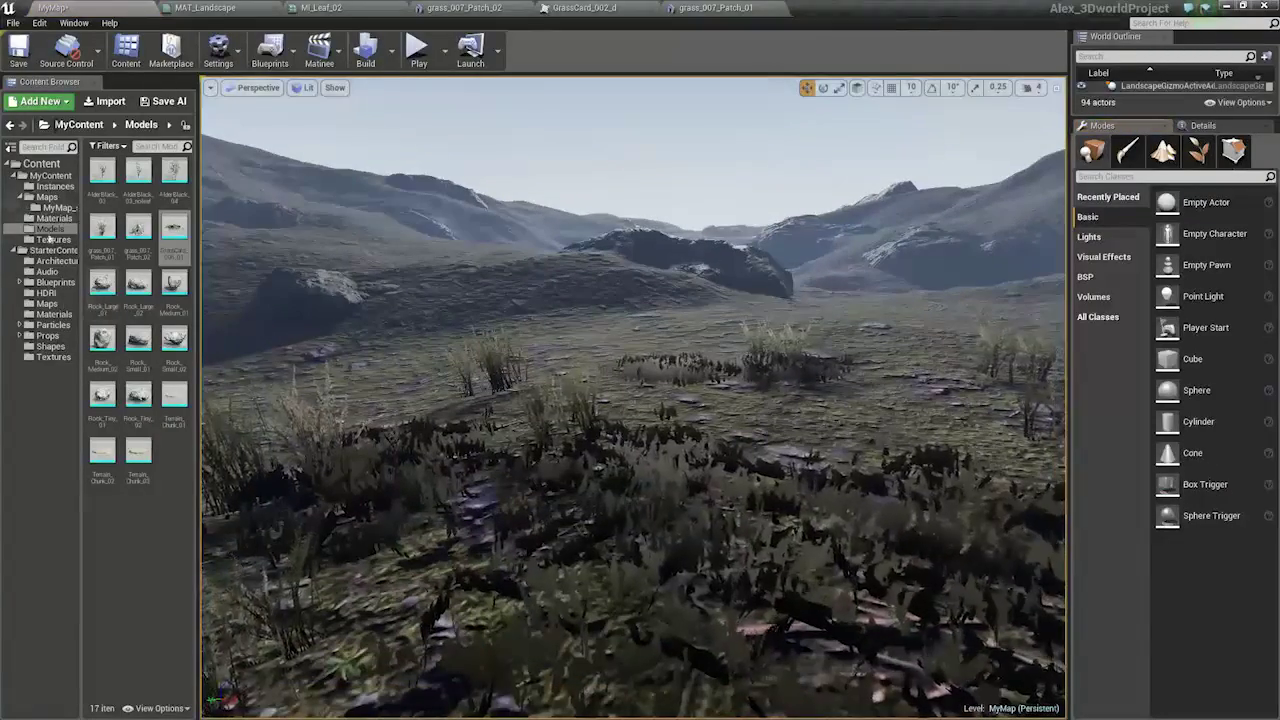
left_click(48, 240)
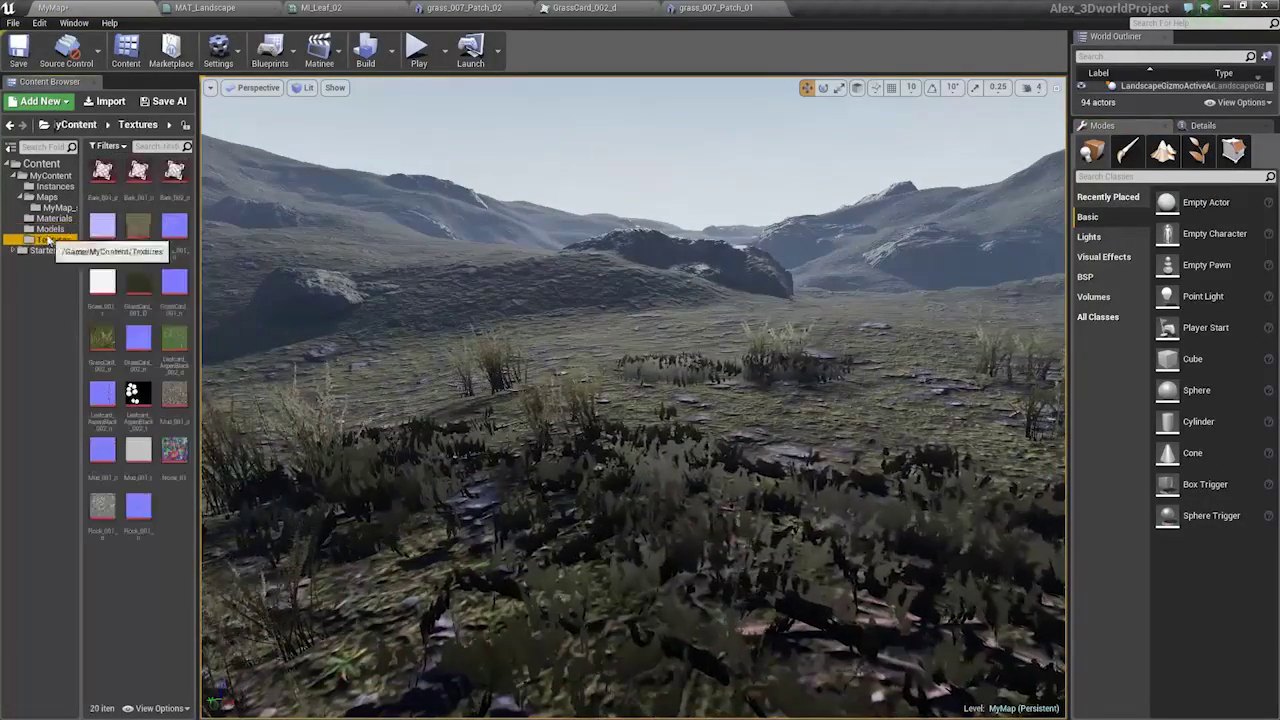
scroll(864, 480, "down", 3)
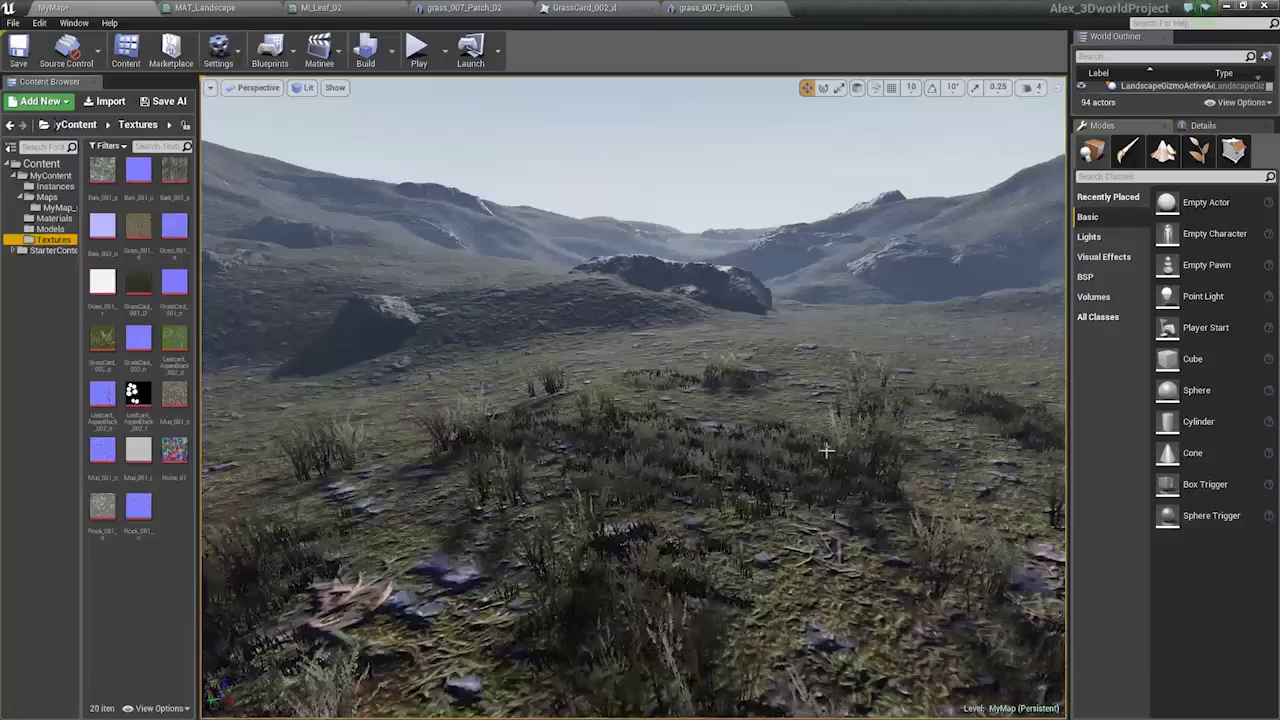
scroll(826, 450, "up", 3)
scroll(826, 450, "down", 4)
right_click_drag(826, 450, 822, 376)
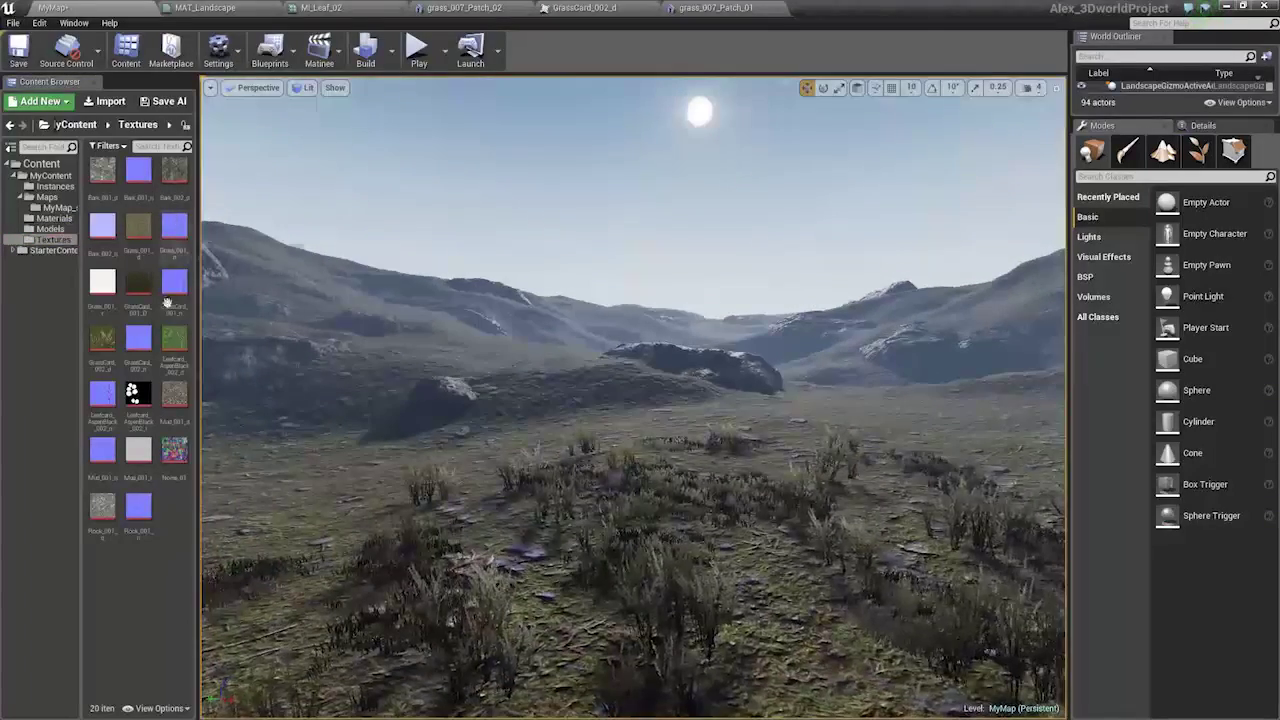
double_click(138, 282)
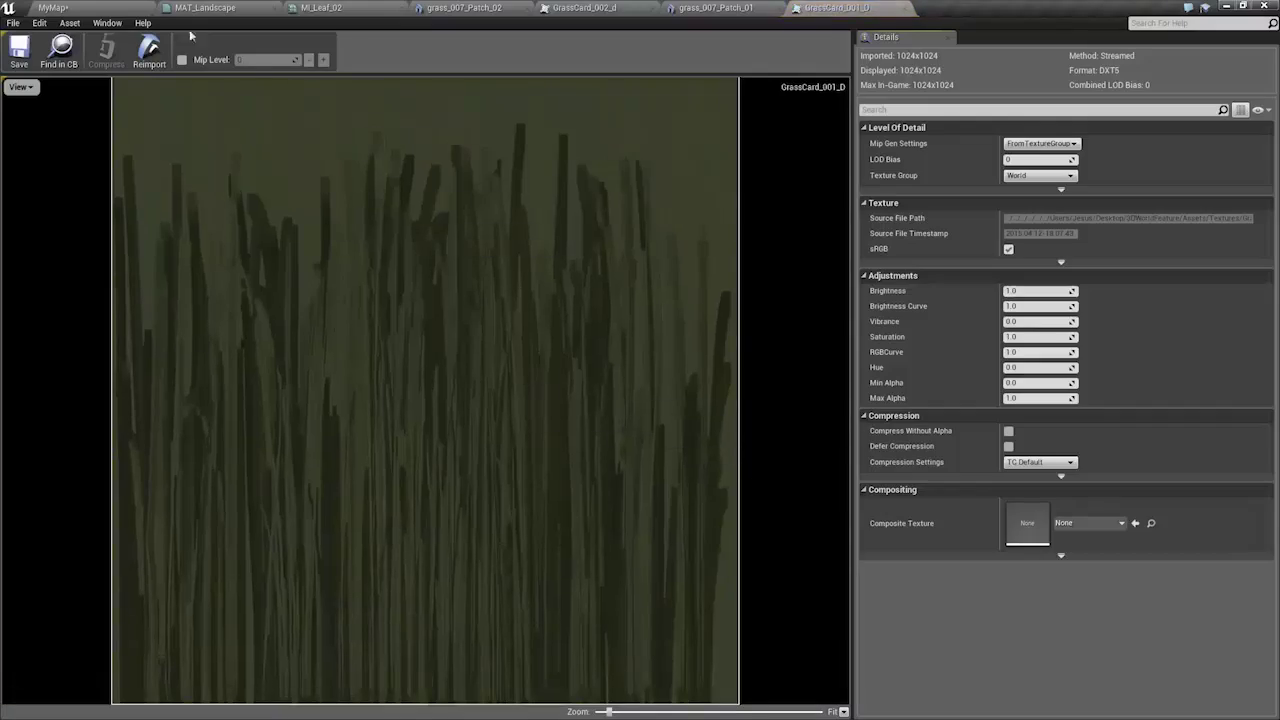
Set the Mip Gen Settings of GrassCard_001_D to NoMipmaps and return to the MyMap level to check the grass.
left_click(1039, 146)
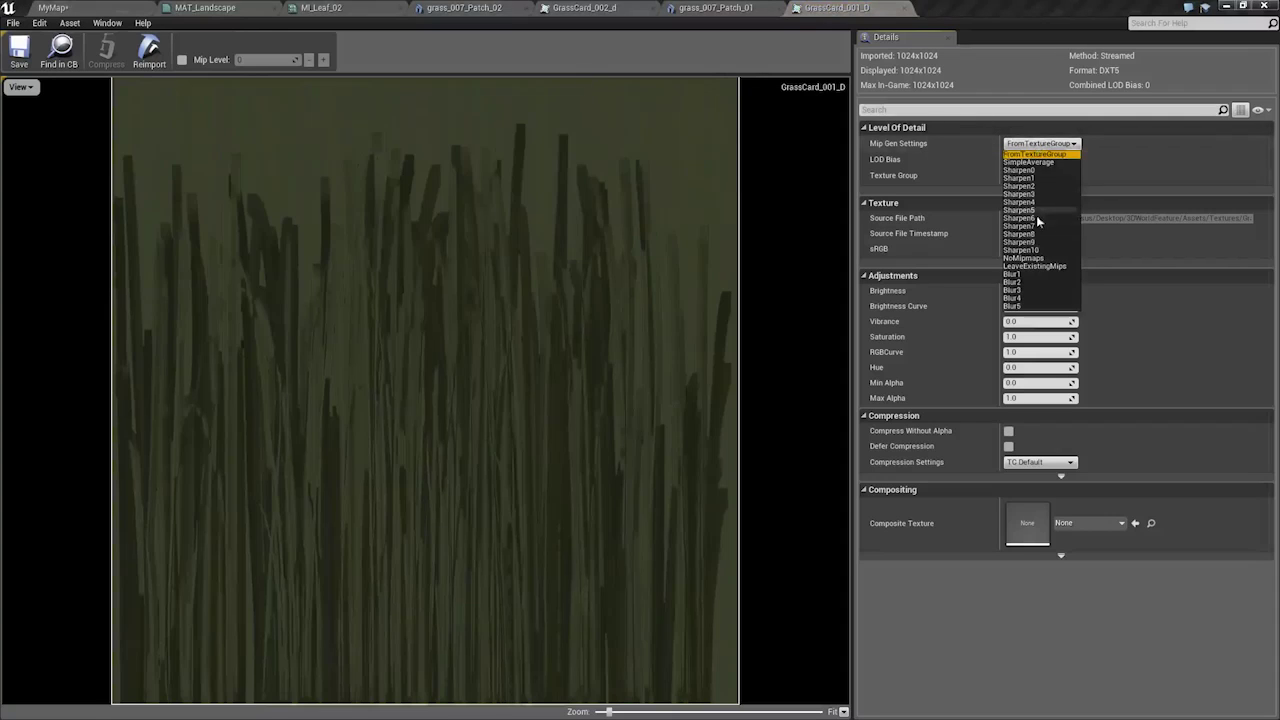
left_click(1040, 257)
left_click(90, 7)
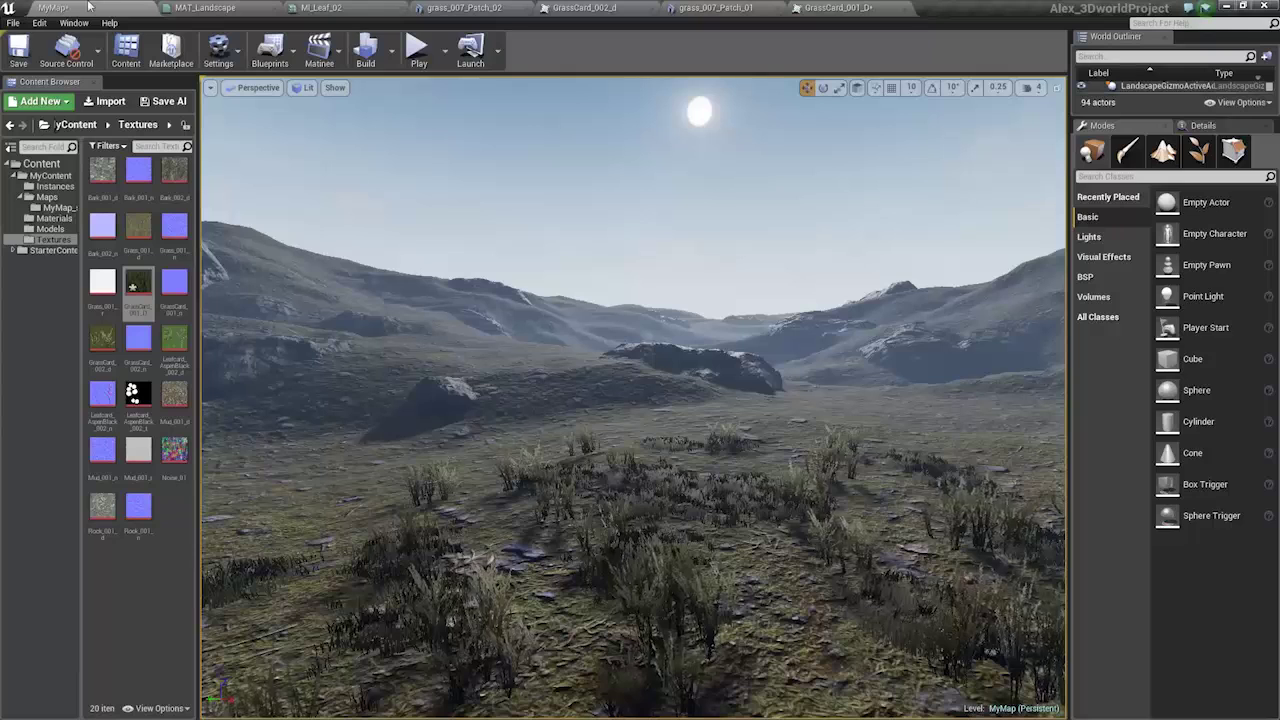
right_click_drag(634, 398, 662, 424)
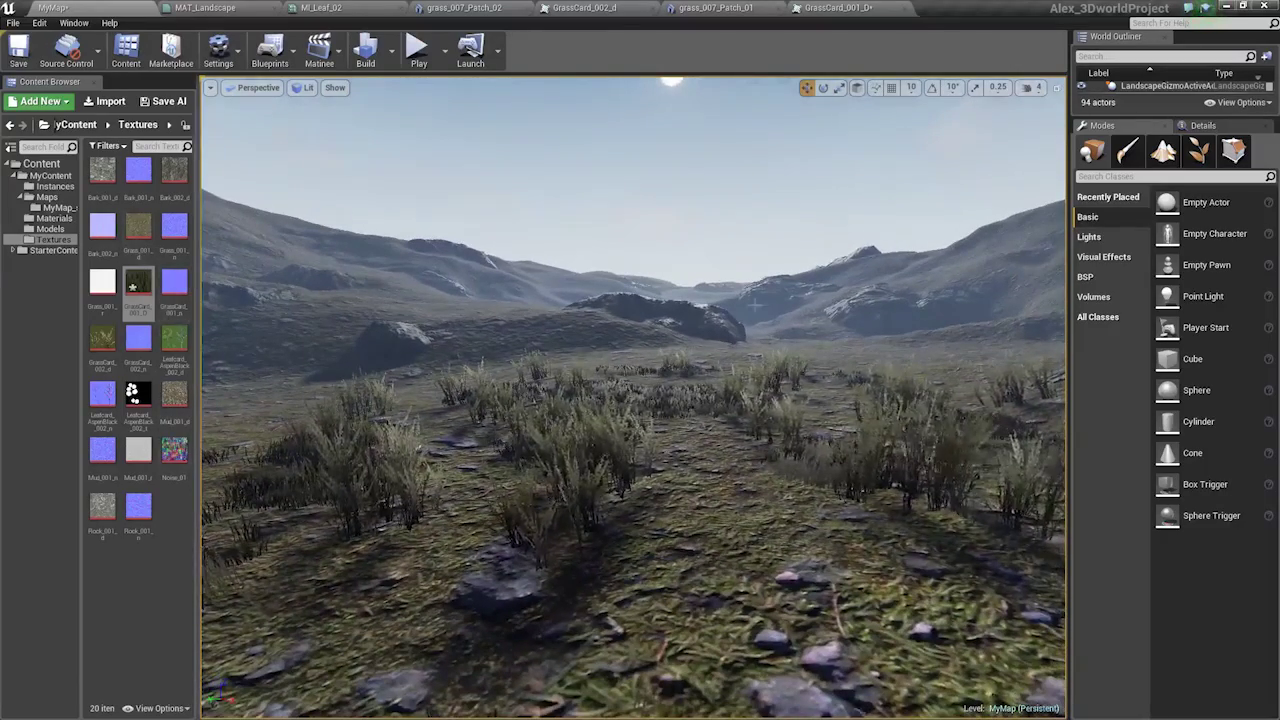
Open the MI_Grass_006 material instance from the Instances folder and override its Specular with 0.0.
left_click(55, 186)
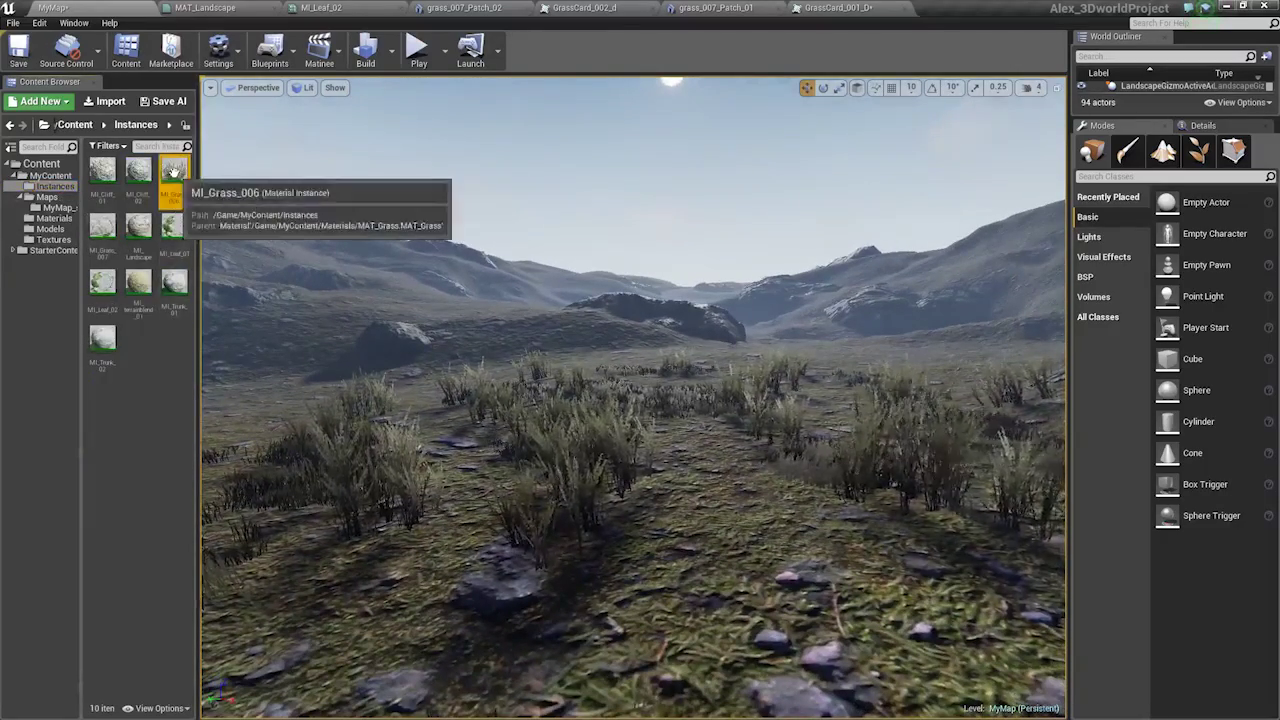
double_click(174, 171)
right_click_drag(470, 390, 515, 345)
scroll(786, 403, "down", 3)
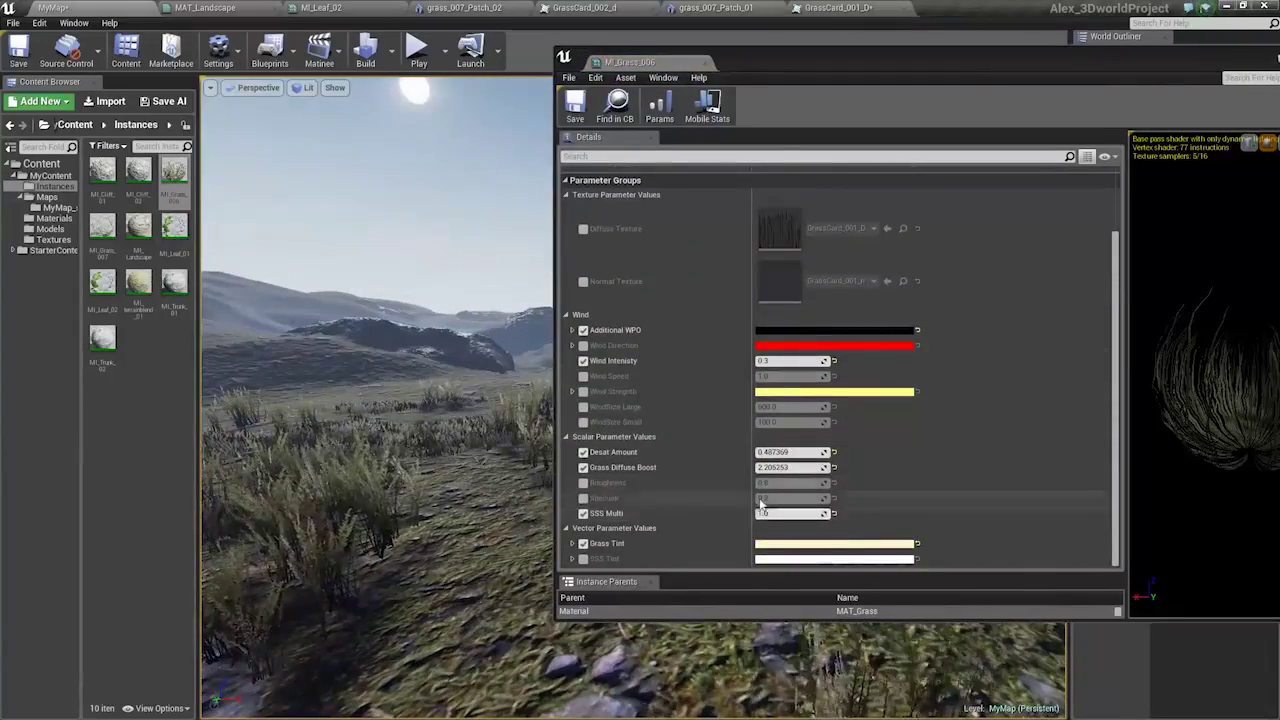
left_click(583, 498)
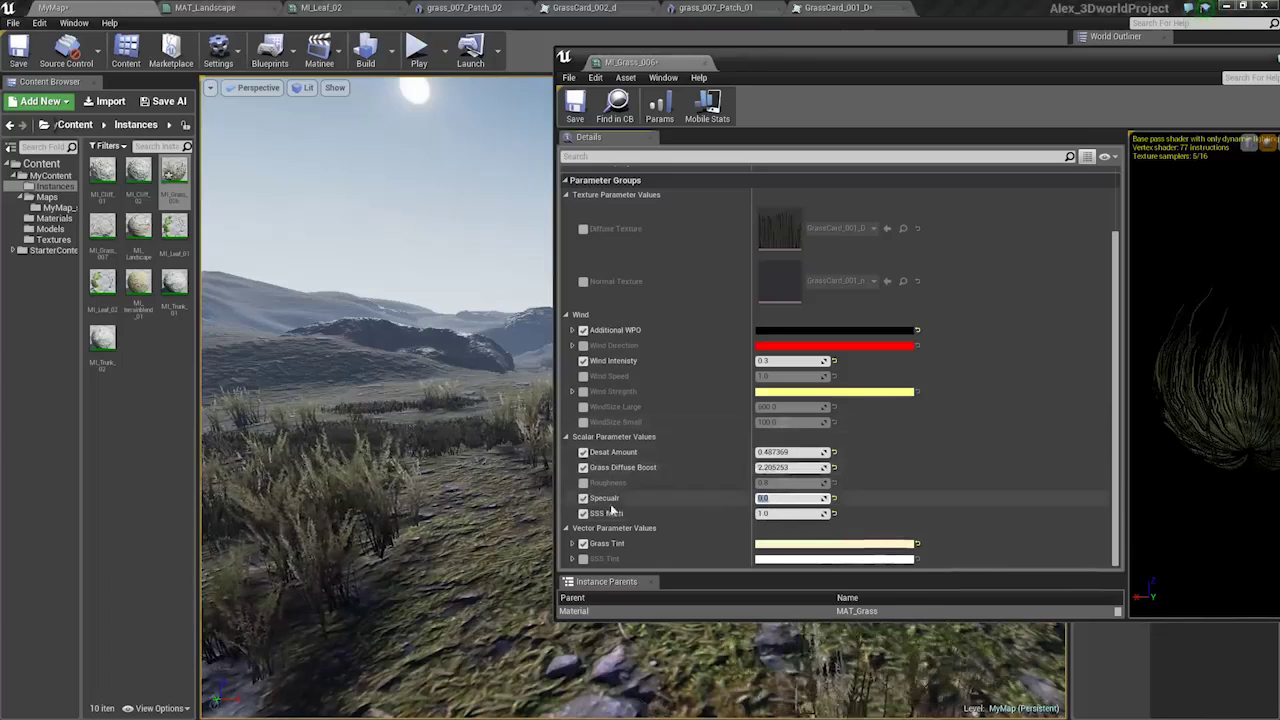
Set MI_Grass_006's Desat Amount to 0.761234, Grass Diffuse Boost to 5.227696 and SSS Multi to 1.092104.
left_click_drag(800, 451, 840, 451)
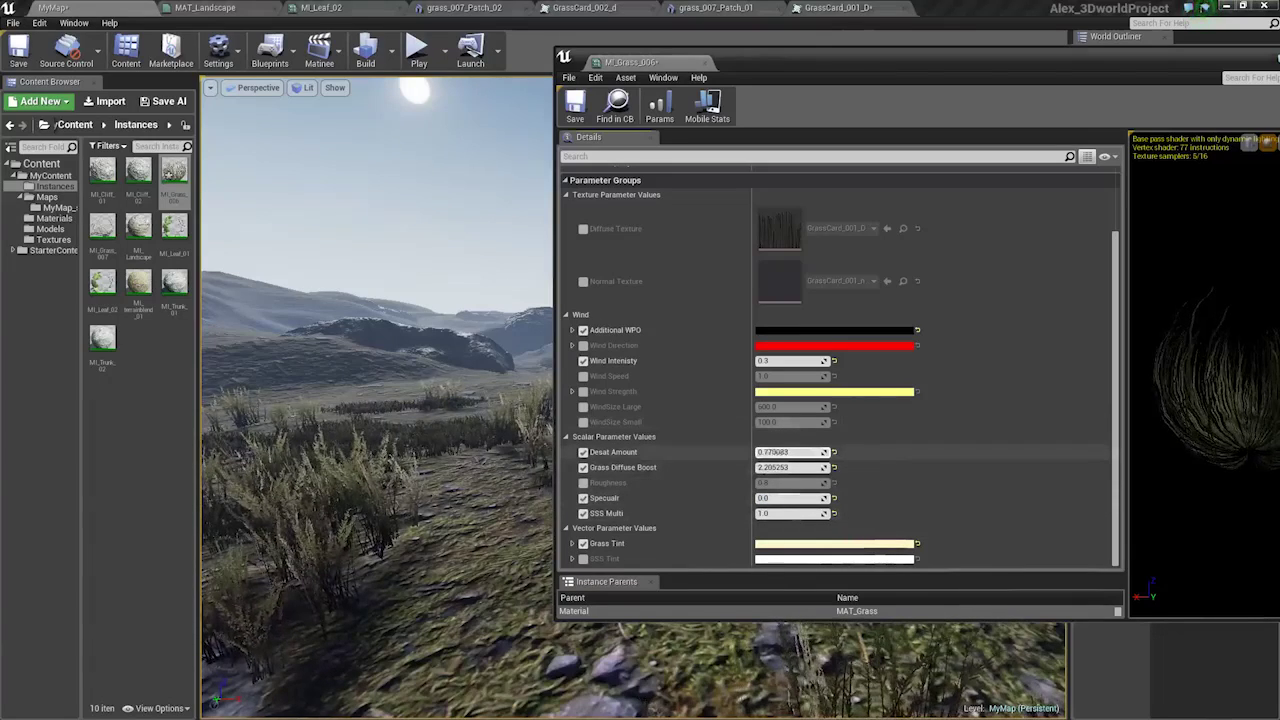
left_click_drag(792, 452, 822, 468)
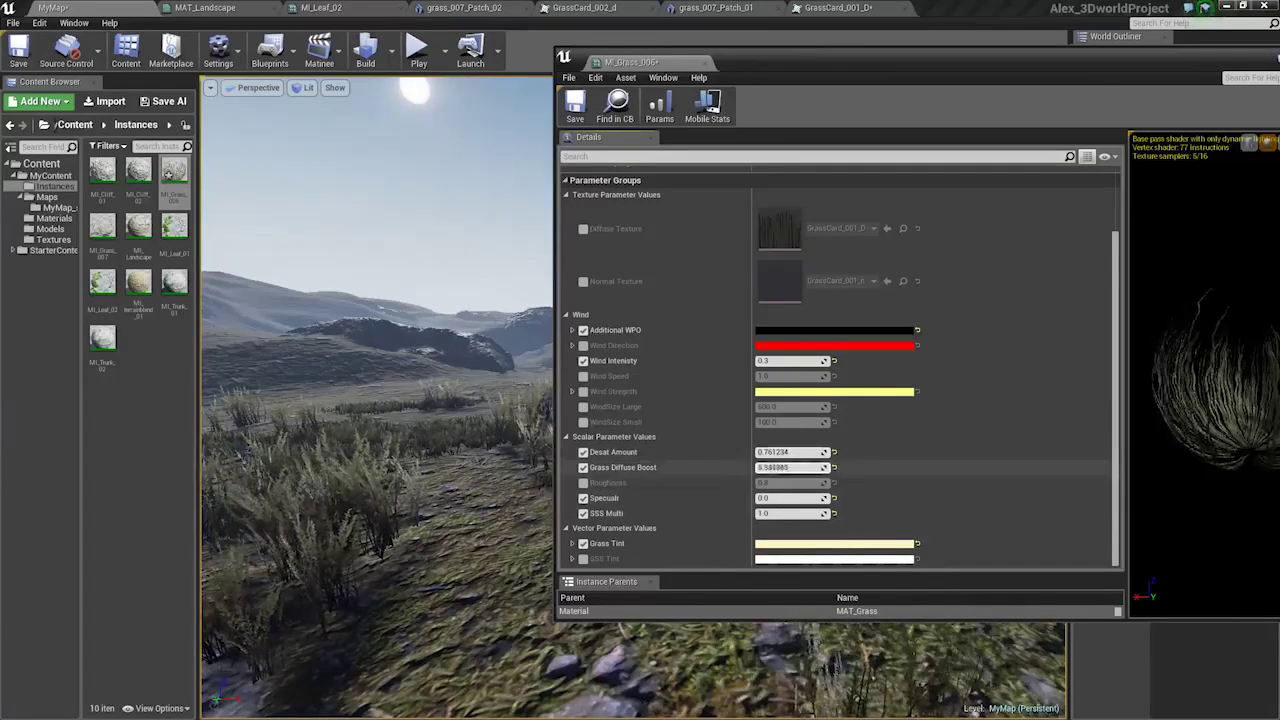
left_click_drag(764, 514, 792, 514)
right_click_drag(480, 470, 444, 510)
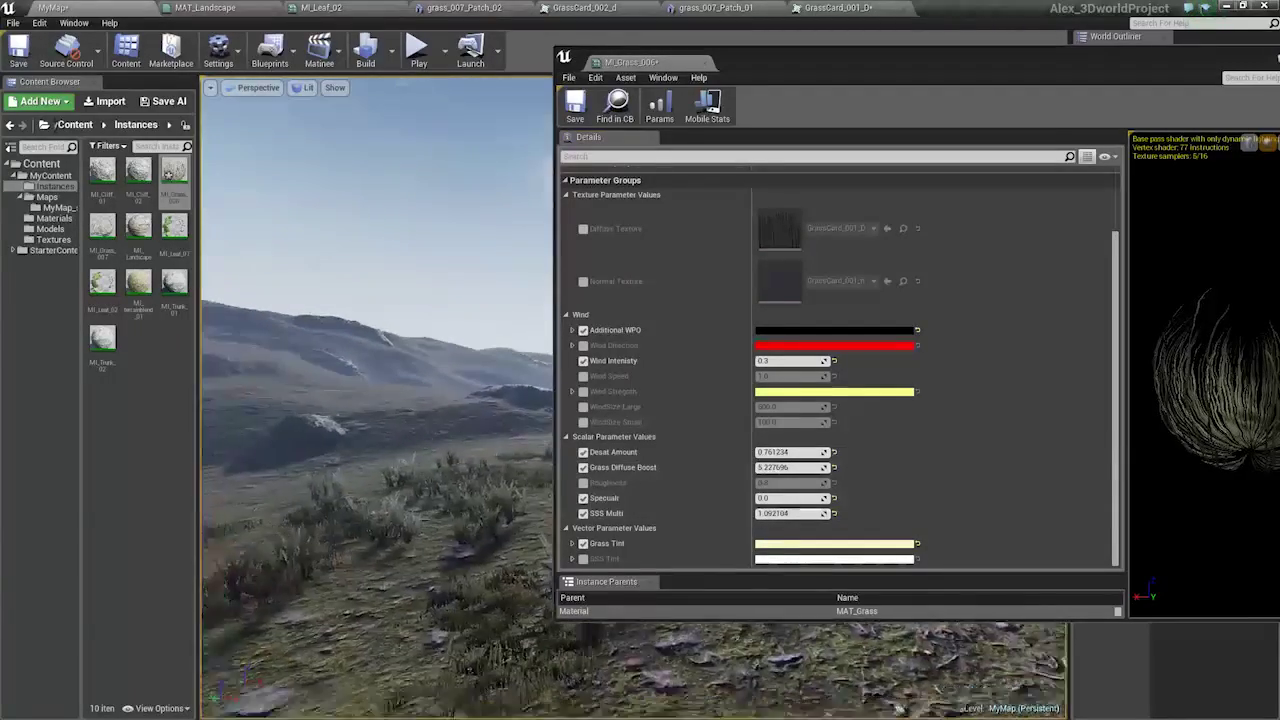
Change the Grass Tint of MI_Grass_006 to a warmer pale yellow.
left_click(786, 545)
mouse_move(883, 554)
left_mouse_down()
mouse_move(908, 563)
mouse_move(866, 560)
mouse_move(883, 556)
left_mouse_up()
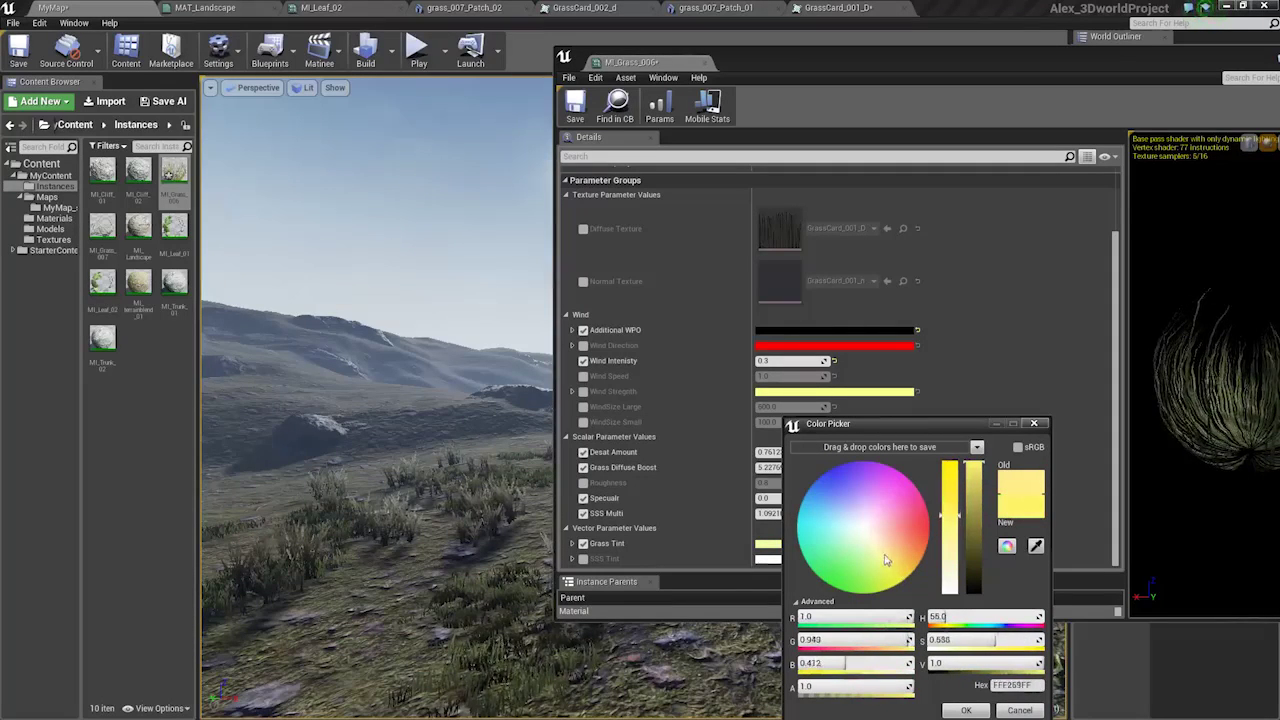
left_click(967, 705)
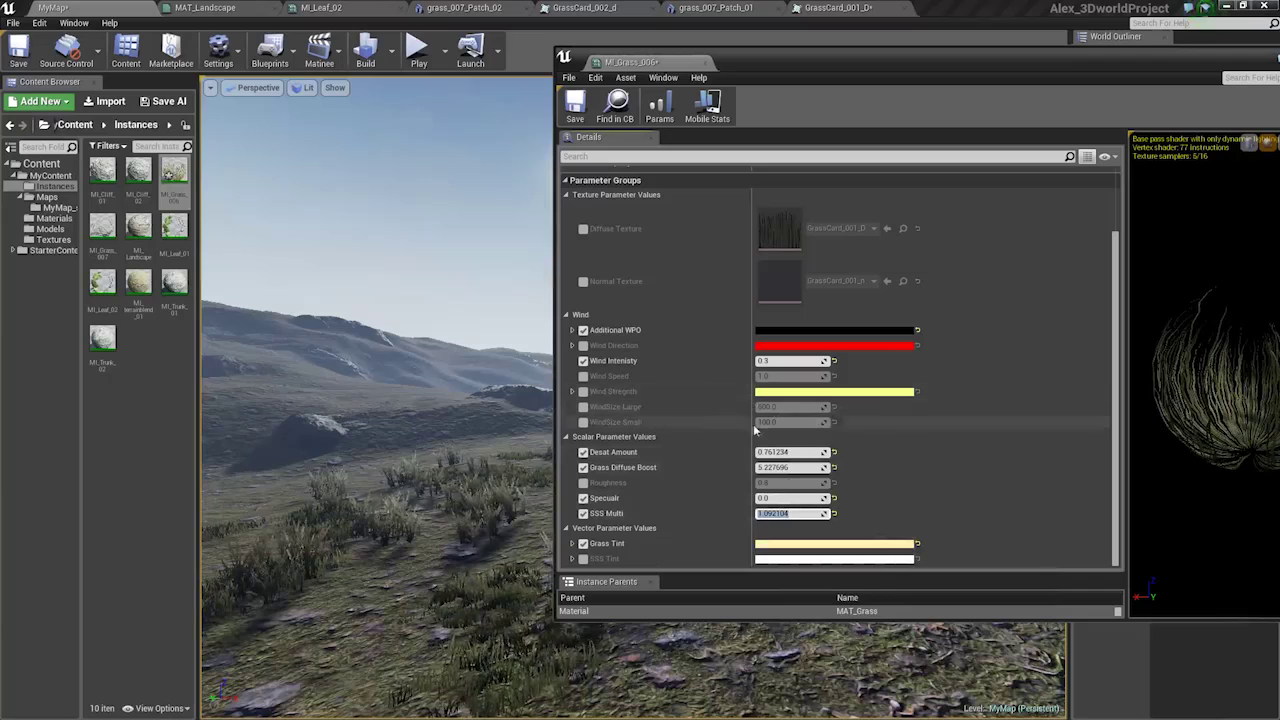
Raise the B component of Additional WPO in MI_Grass_006 to 63.108273 and check the grass in the level.
left_click(572, 331)
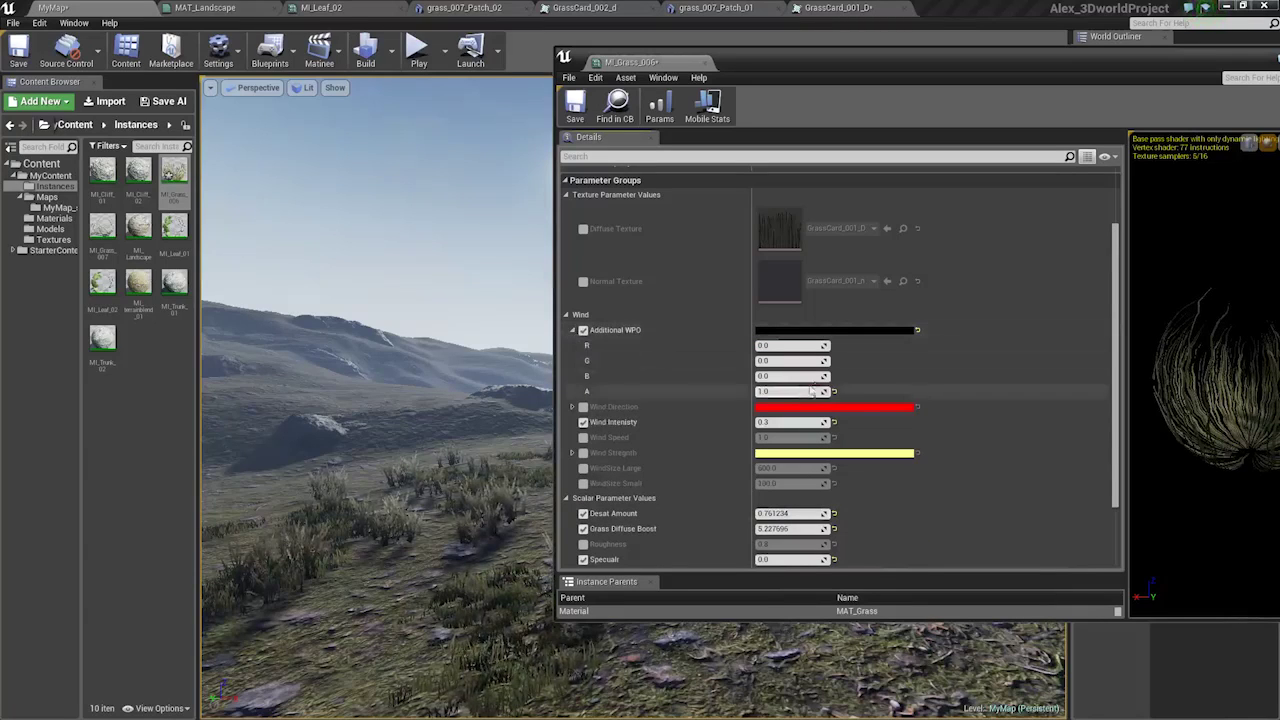
left_click_drag(817, 377, 840, 377)
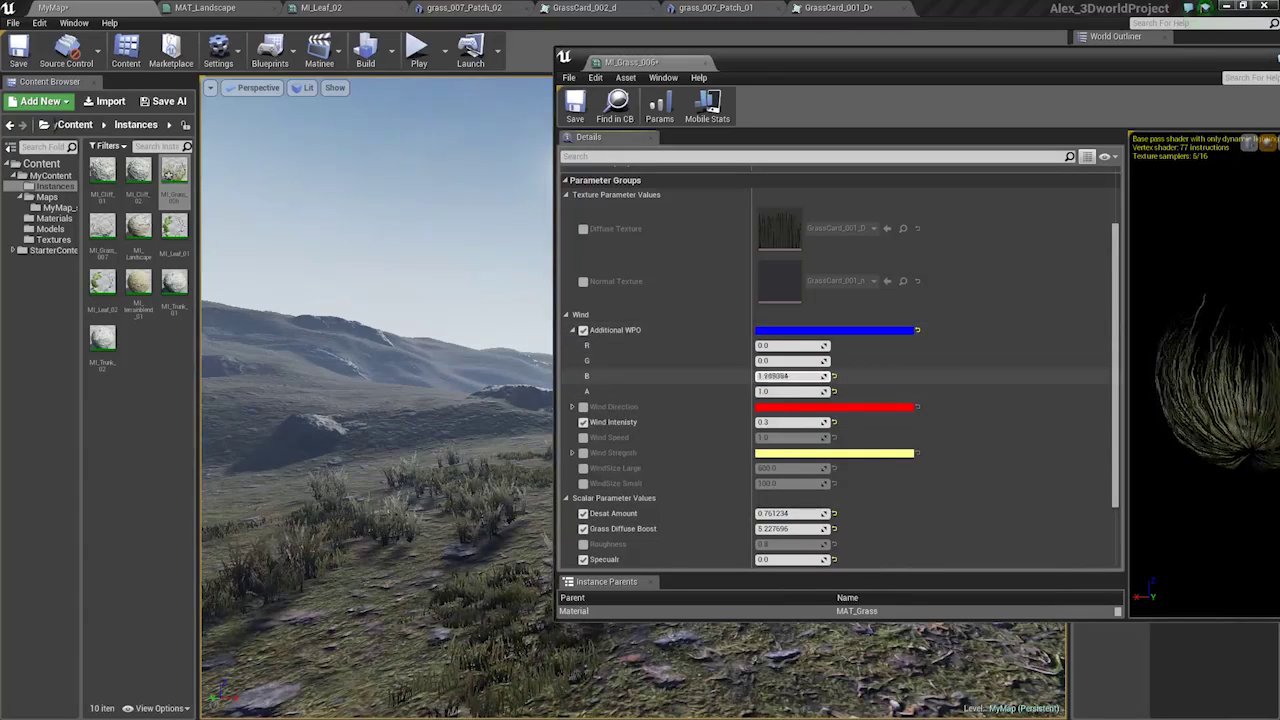
mouse_move(800, 377)
left_mouse_down()
mouse_move(860, 377)
mouse_move(776, 377)
left_mouse_up()
right_click_drag(424, 408, 415, 412)
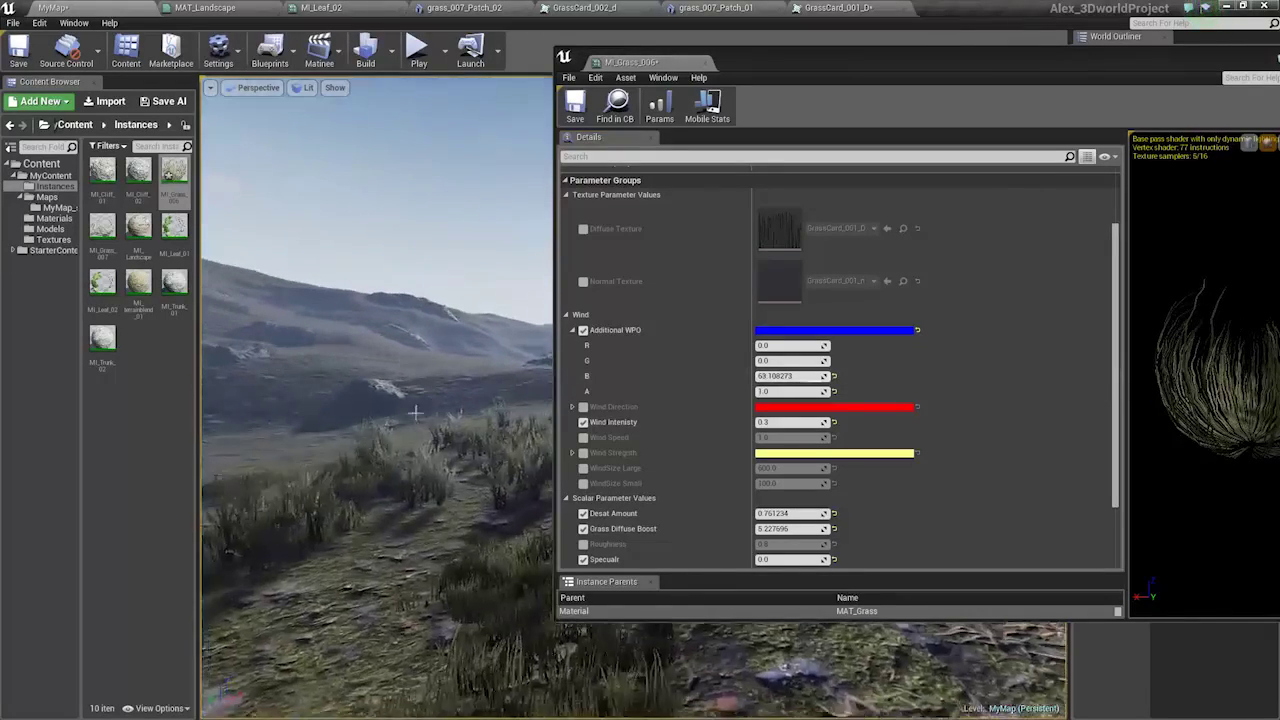
right_click_drag(375, 373, 410, 384)
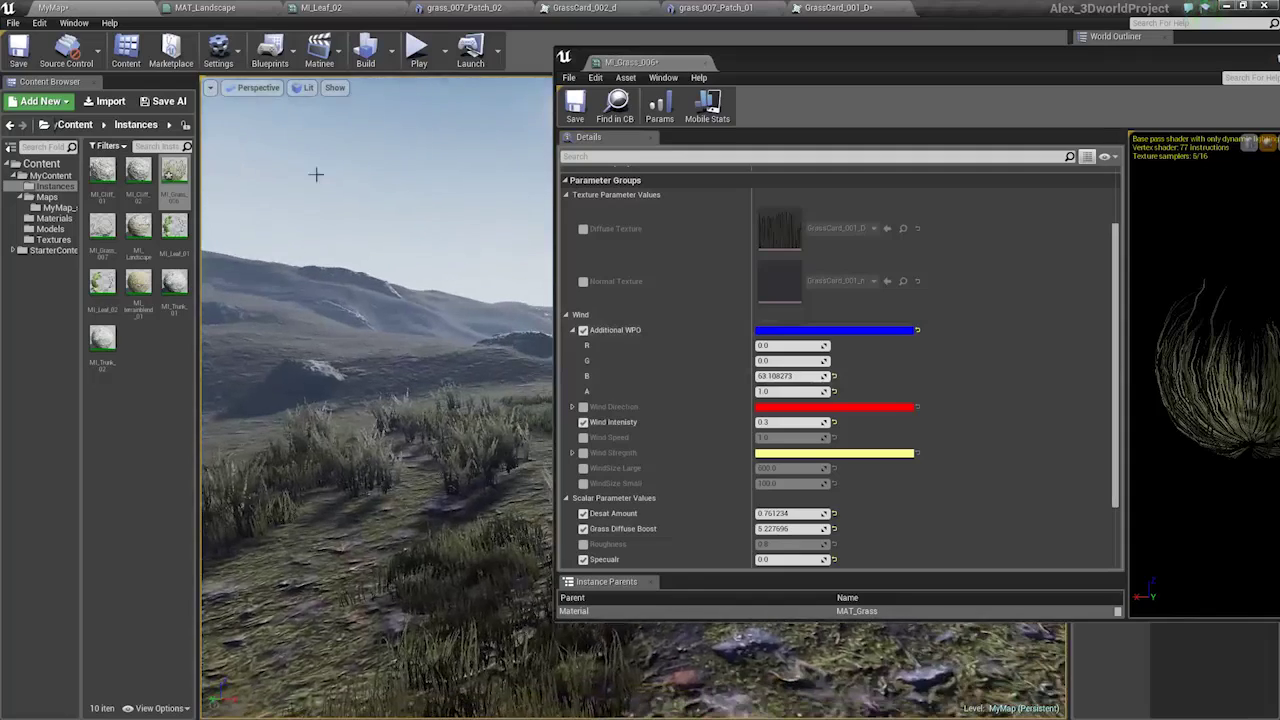
Open the MI_Grass_007 material instance and override its Additional WPO with a B value of 0.0.
double_click(102, 226)
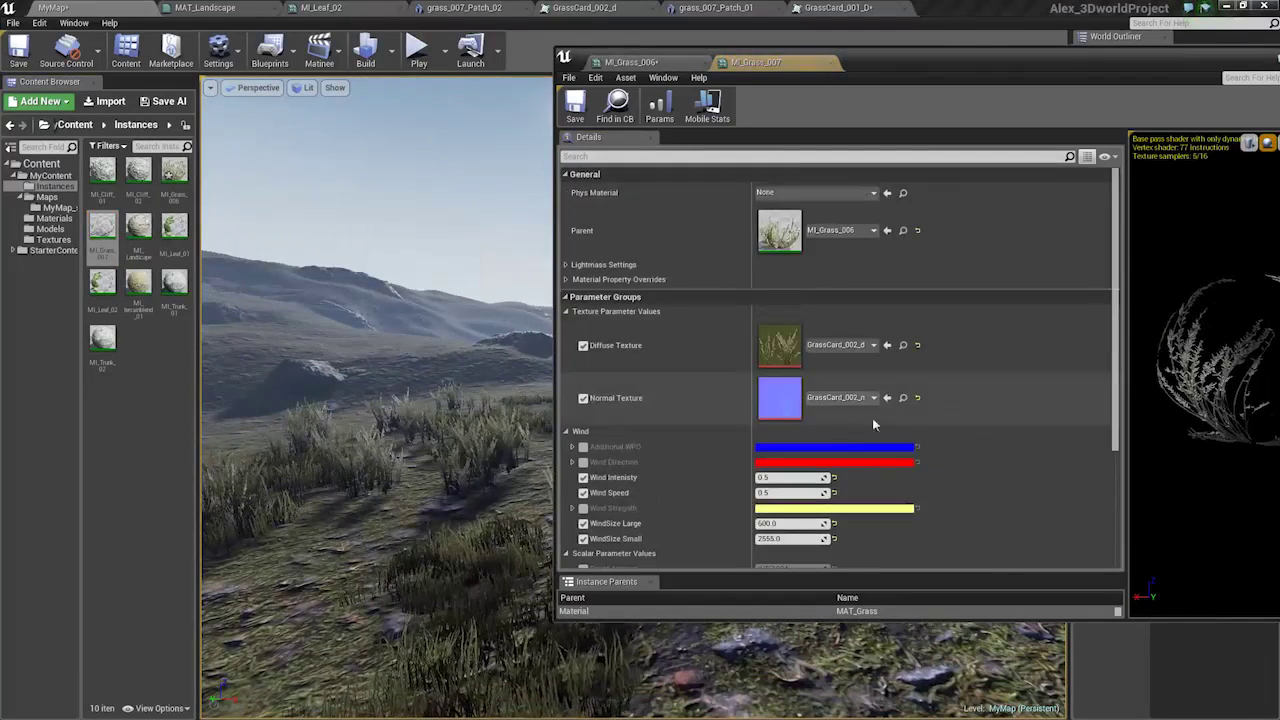
left_click(584, 363)
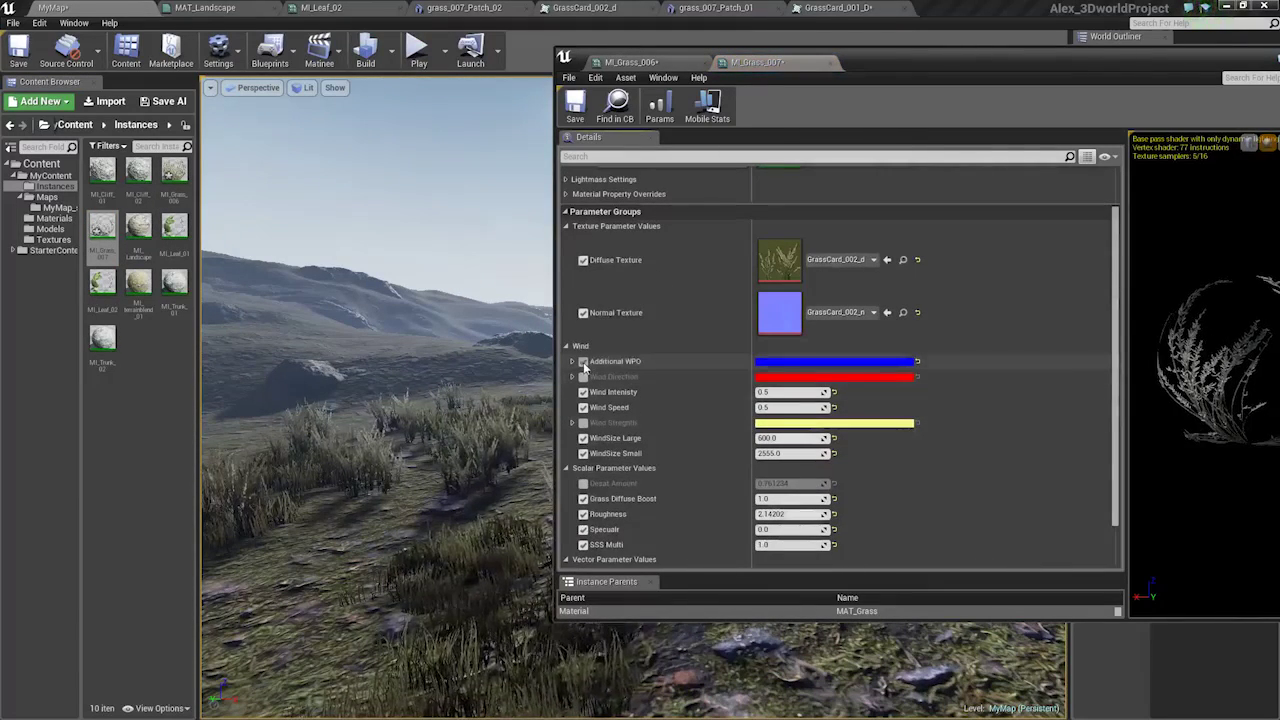
left_click(584, 364)
left_click(572, 362)
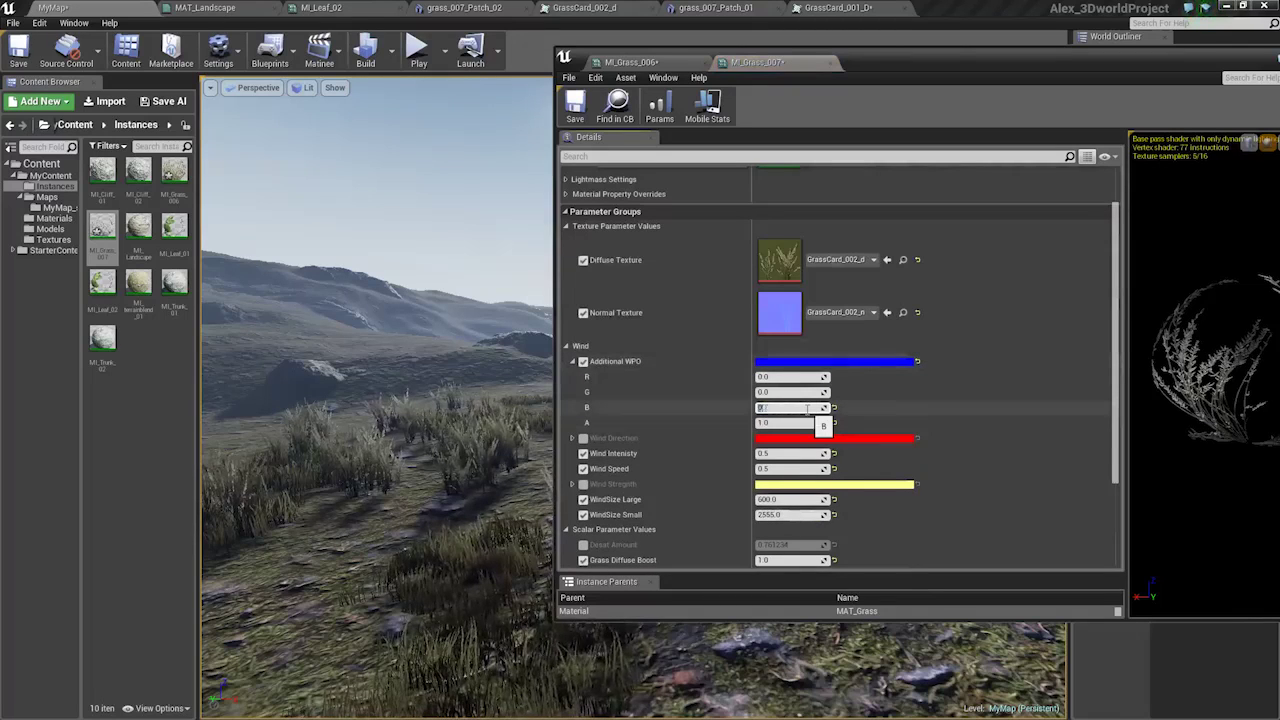
key("Return")
scroll(811, 420, "down", 2)
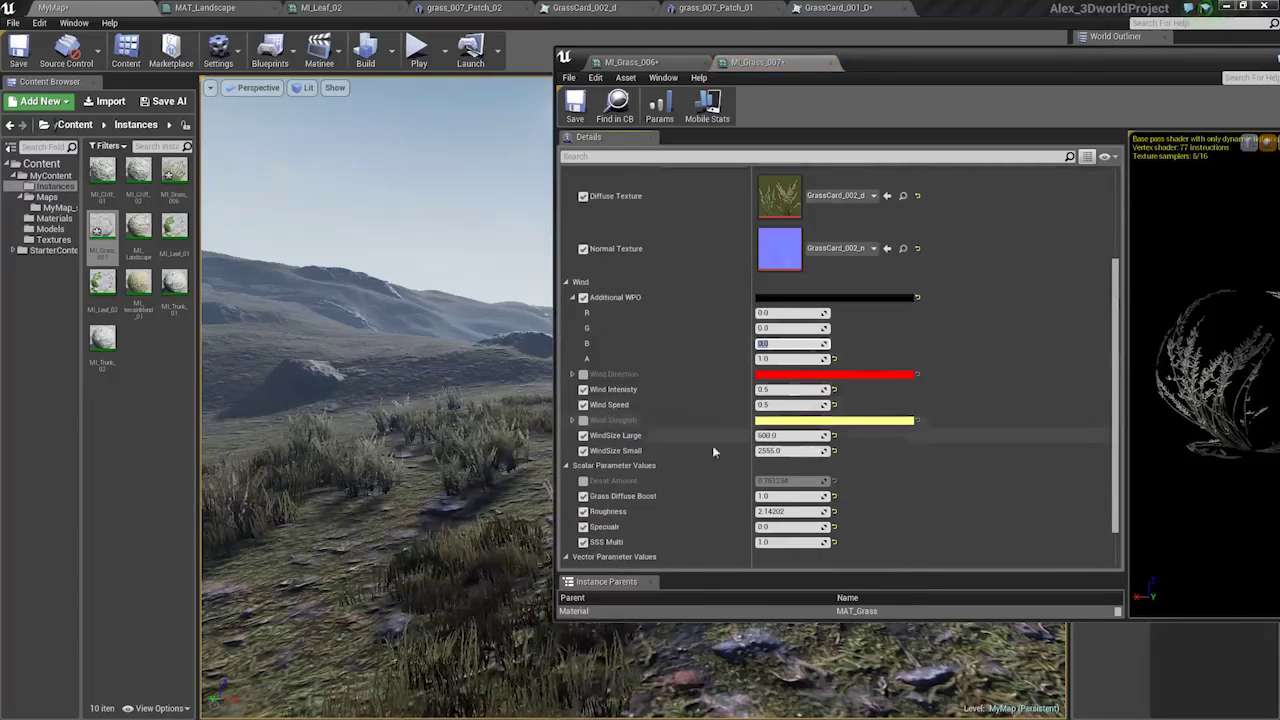
right_click_drag(495, 450, 495, 450)
scroll(784, 527, "down", 1)
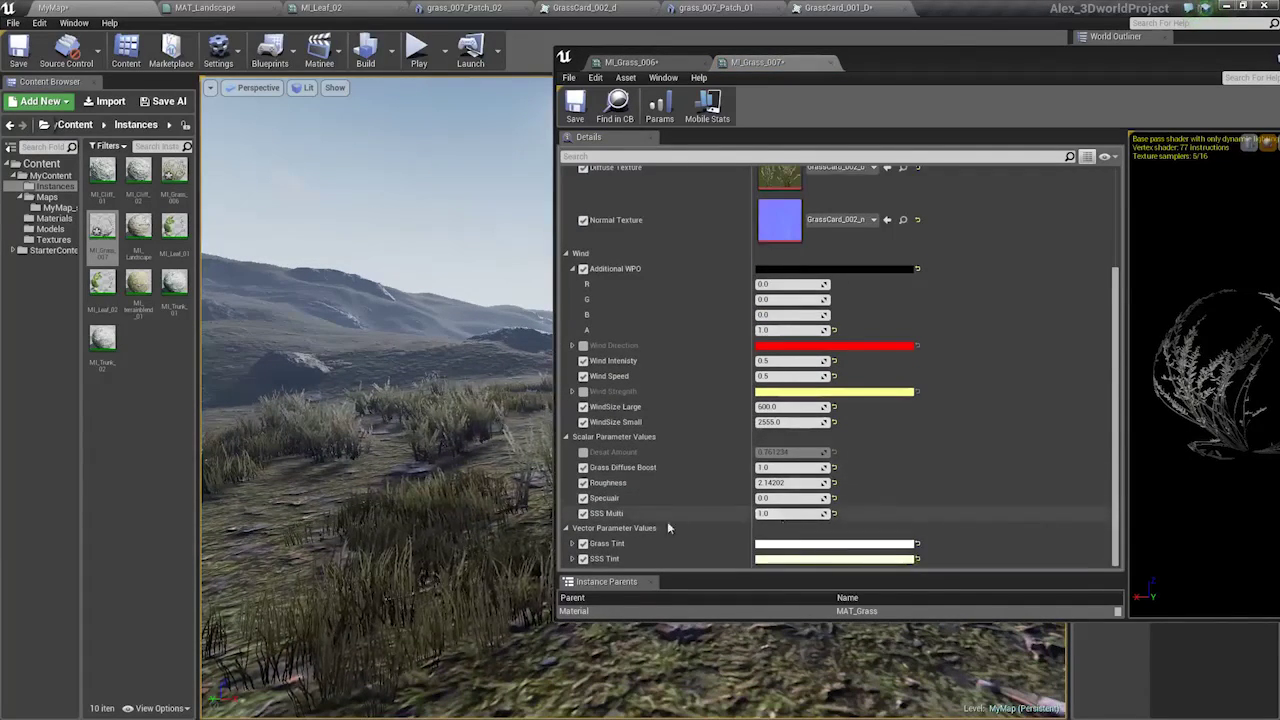
Override Desat Amount in MI_Grass_007, inspect the grass up close and close both material instances.
left_click(583, 452)
right_click_drag(457, 457, 580, 455)
right_click_drag(480, 480, 396, 480)
key("w")
key("w")
left_click(817, 62)
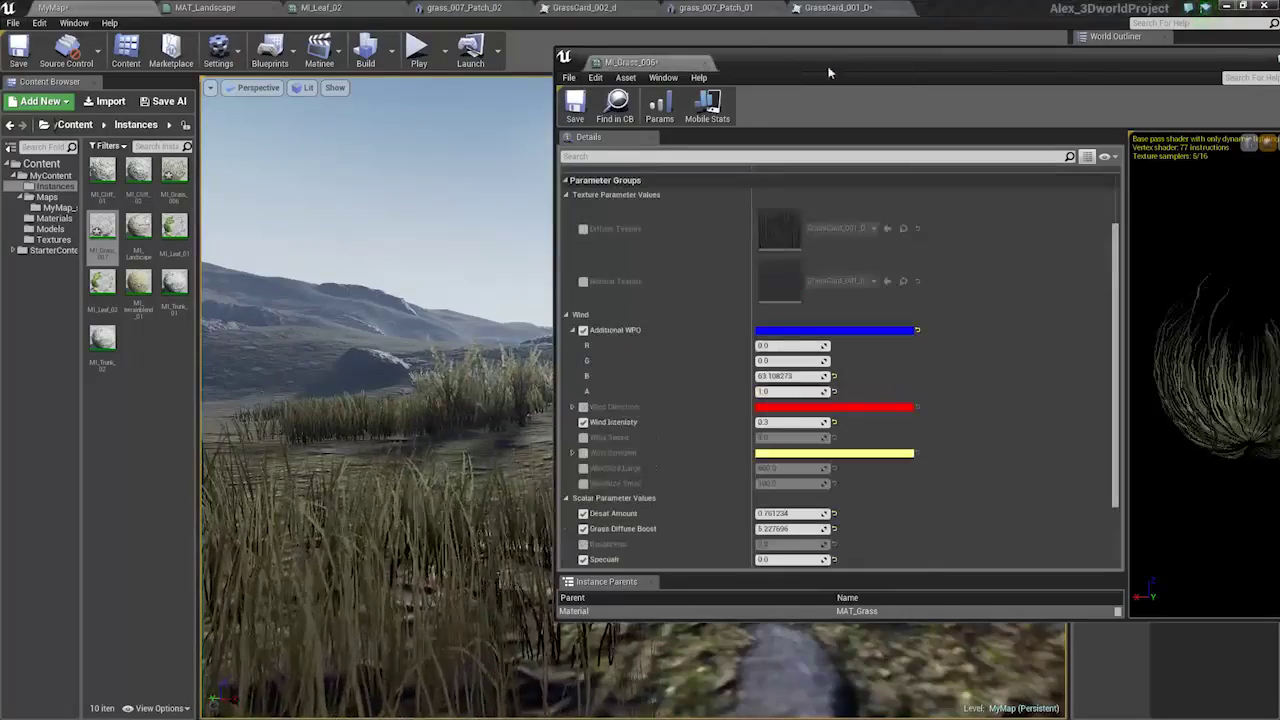
left_click(705, 64)
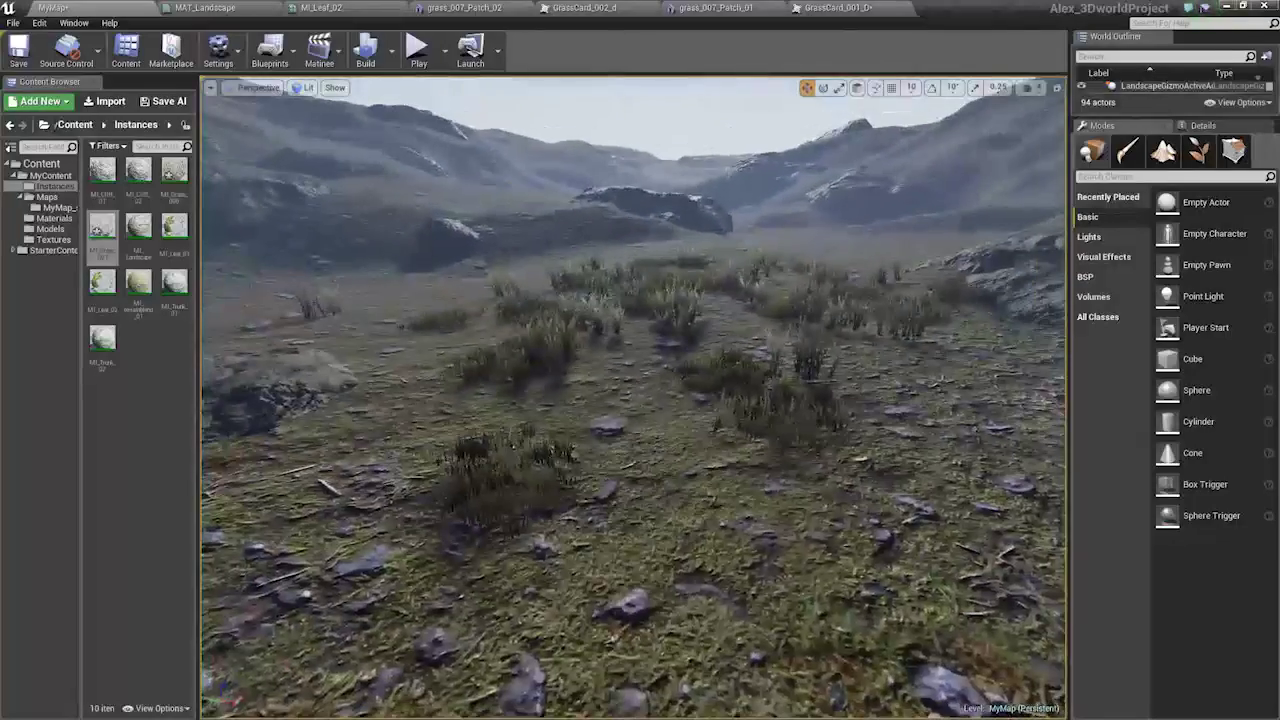
Return to foliage painting, raise the density of GrassCard_006_01 to 586.516907 and paint grass over the sparse patches ahead.
left_click(1199, 150)
scroll(1190, 467, "down", 5)
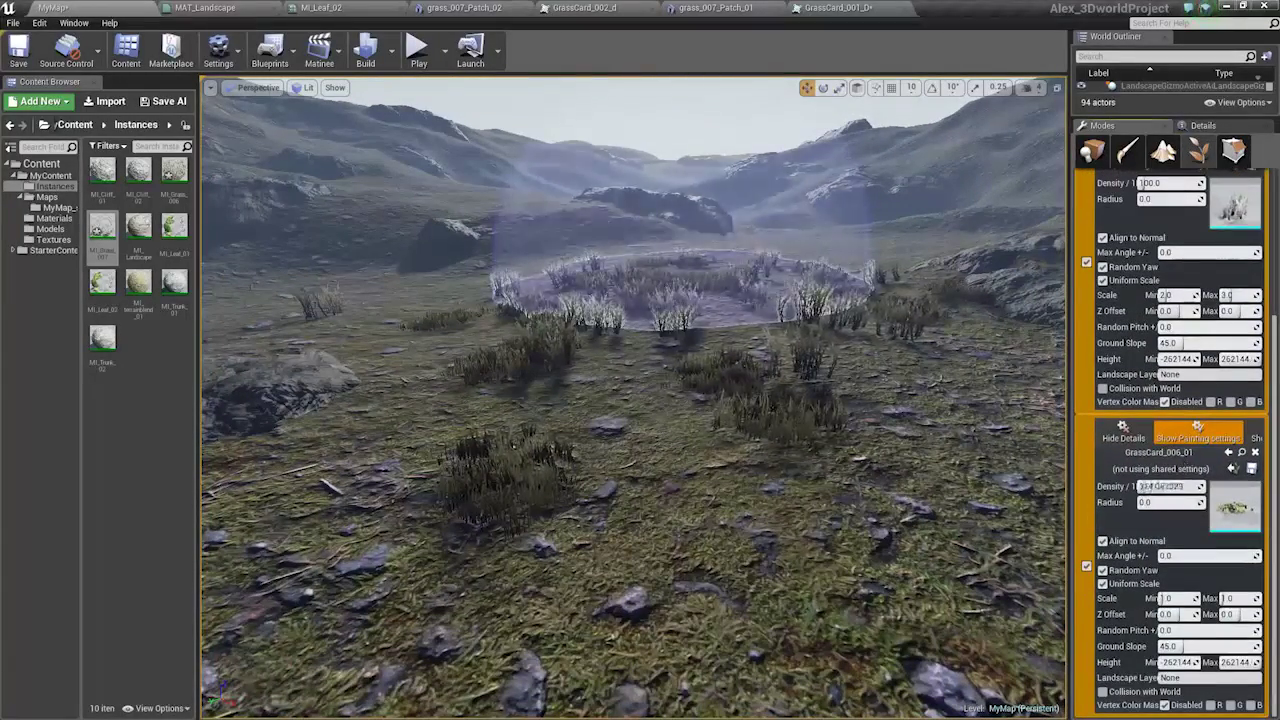
left_click_drag(1150, 487, 1178, 487)
left_click_drag(614, 300, 658, 360)
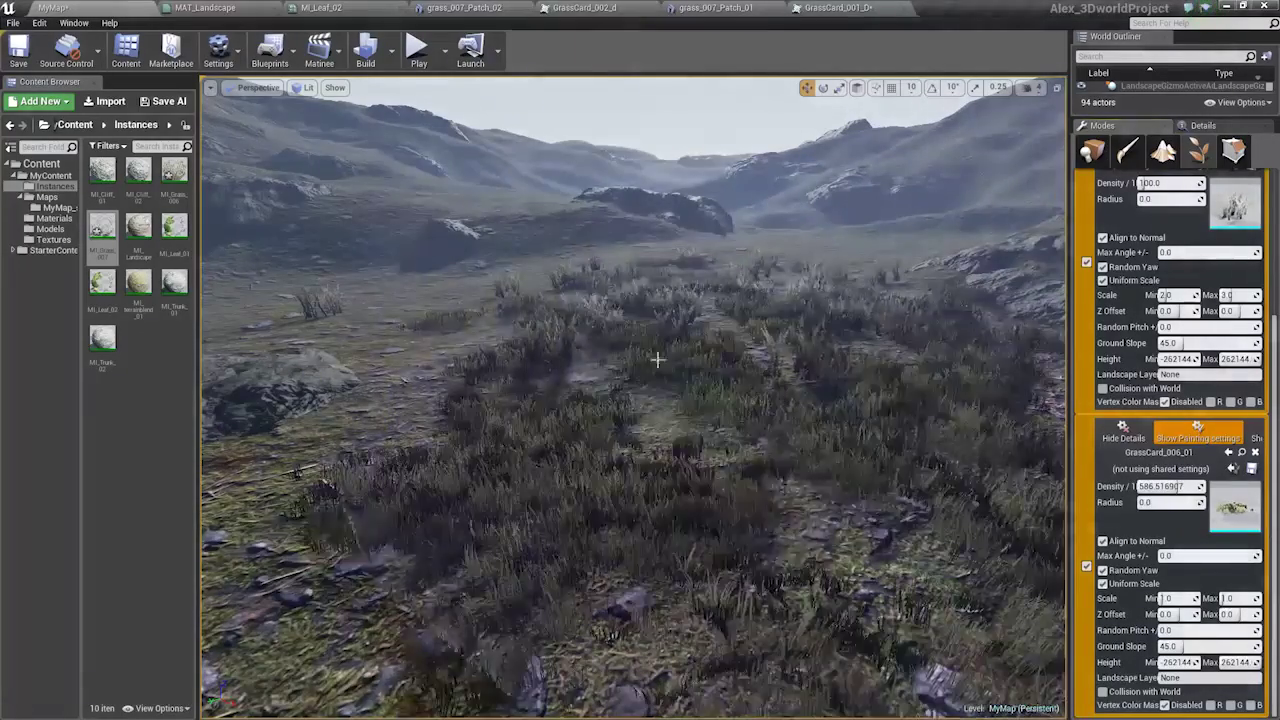
Extend the dense grass further across the valley floor with more foliage strokes.
right_click_drag(460, 311, 470, 208)
key("s")
key("w")
right_click_drag(560, 230, 560, 285)
key("w")
key("s")
mouse_move(656, 437)
left_mouse_down()
mouse_move(347, 338)
mouse_move(597, 205)
left_mouse_up()
left_click_drag(468, 205, 340, 225)
Fly through the valley and examine the coverage and look of the painted grass from different distances.
key("w")
mouse_move(251, 320)
right_mouse_down()
mouse_move(251, 190)
mouse_move(221, 212)
right_mouse_up()
key("w")
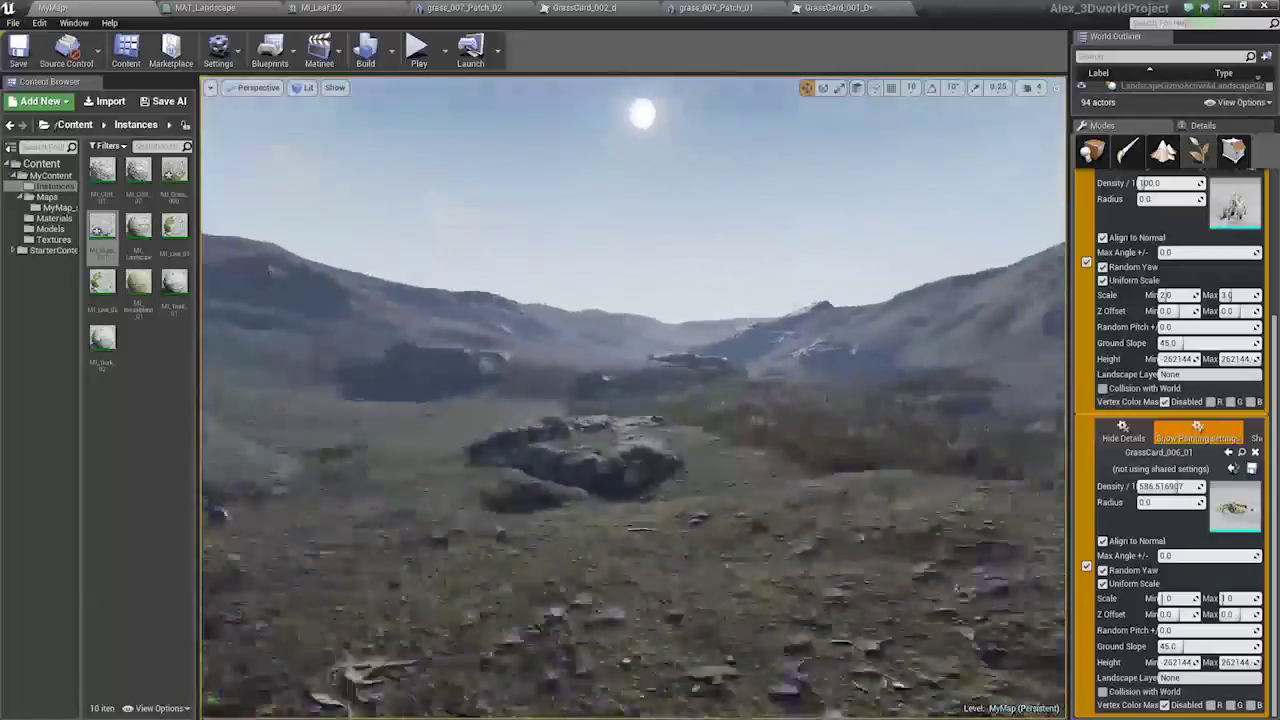
right_click_drag(337, 262, 379, 350)
key("w")
key("w")
key("s")
key("w")
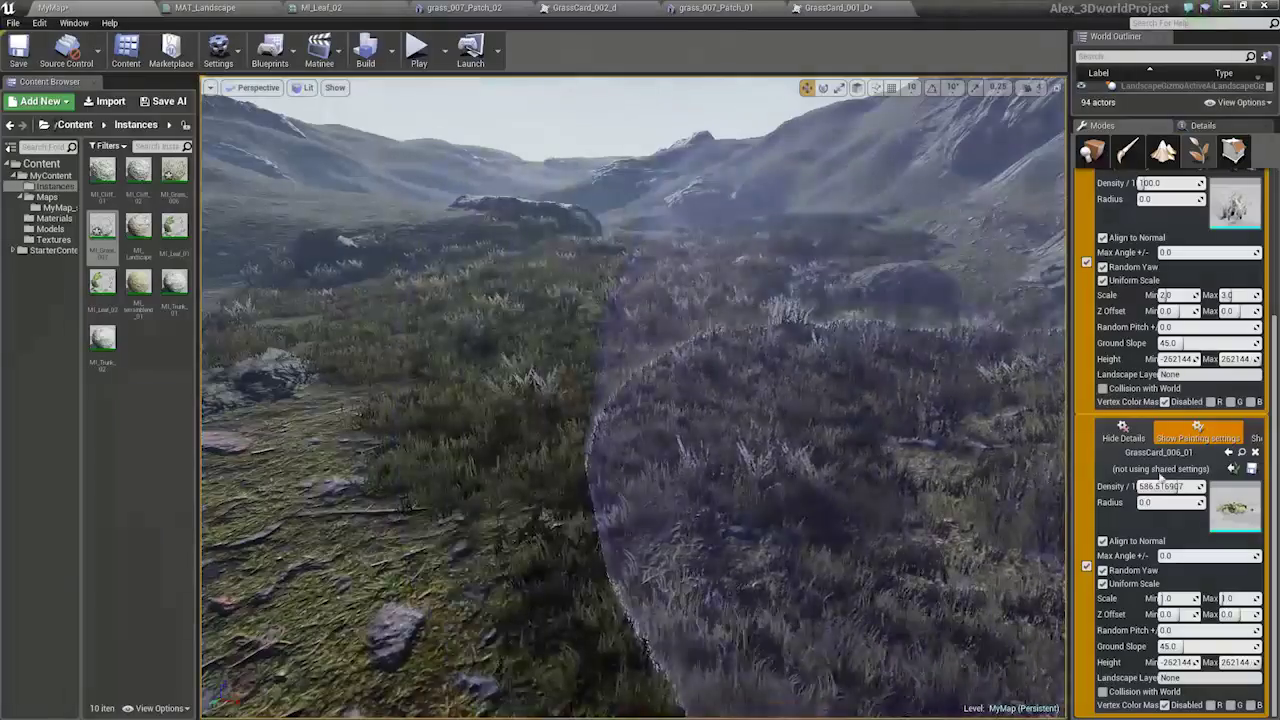
Set the maximum uniform scale of GrassCard_006_01 to 2.
left_click(1227, 598)
type("2")
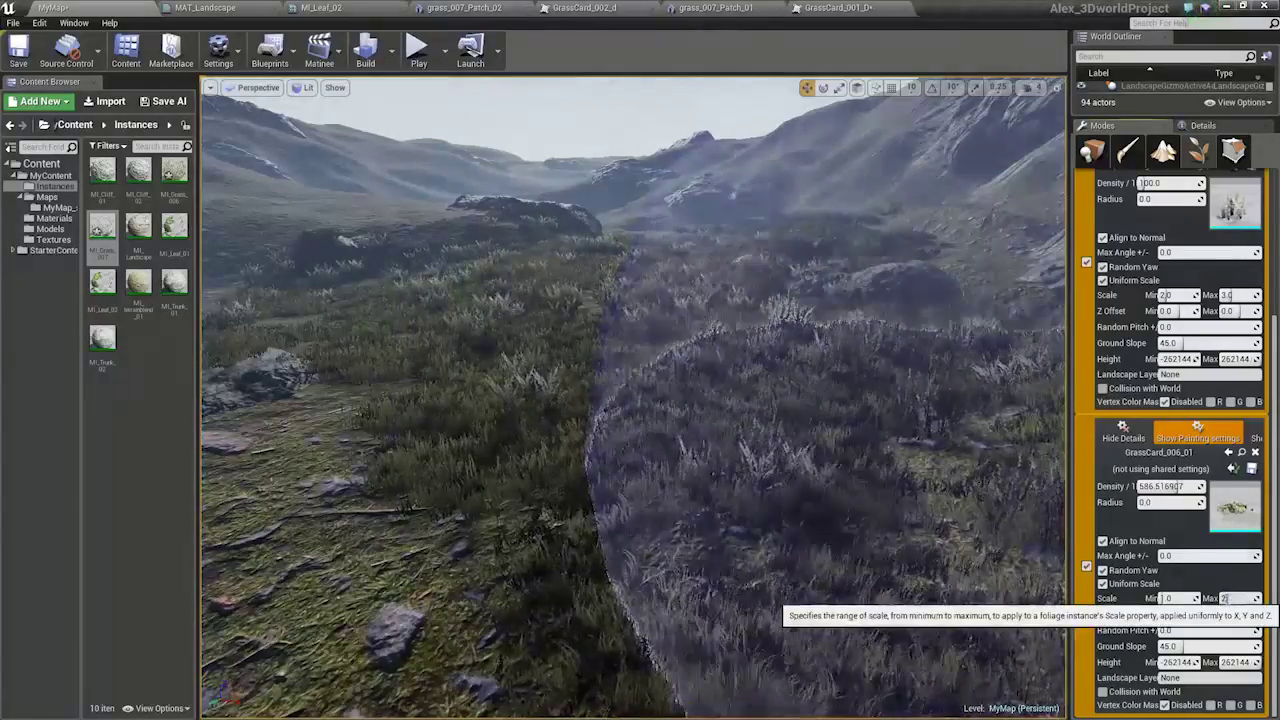
key("Return")
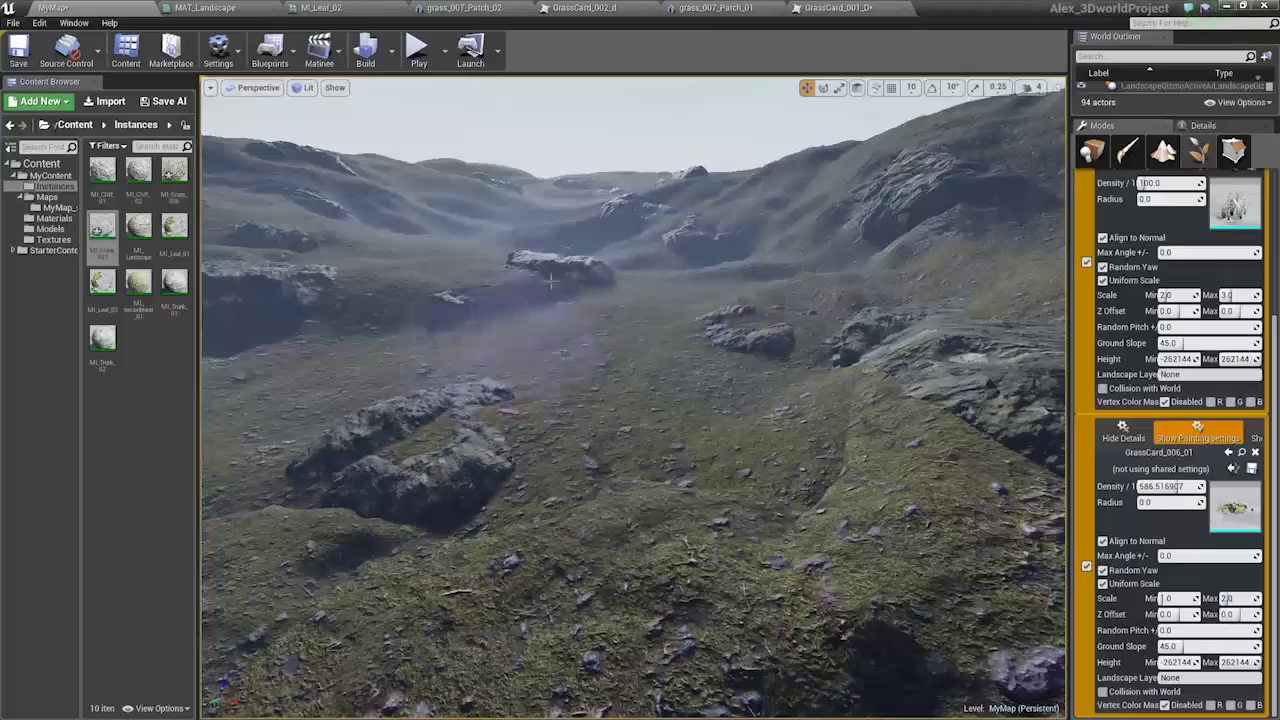
Turn off Uniform Scale for GrassCard_006_01, lock the X and Y scales together and set the maximum Scale Z to 2.
left_click(1103, 583)
left_click(1257, 569)
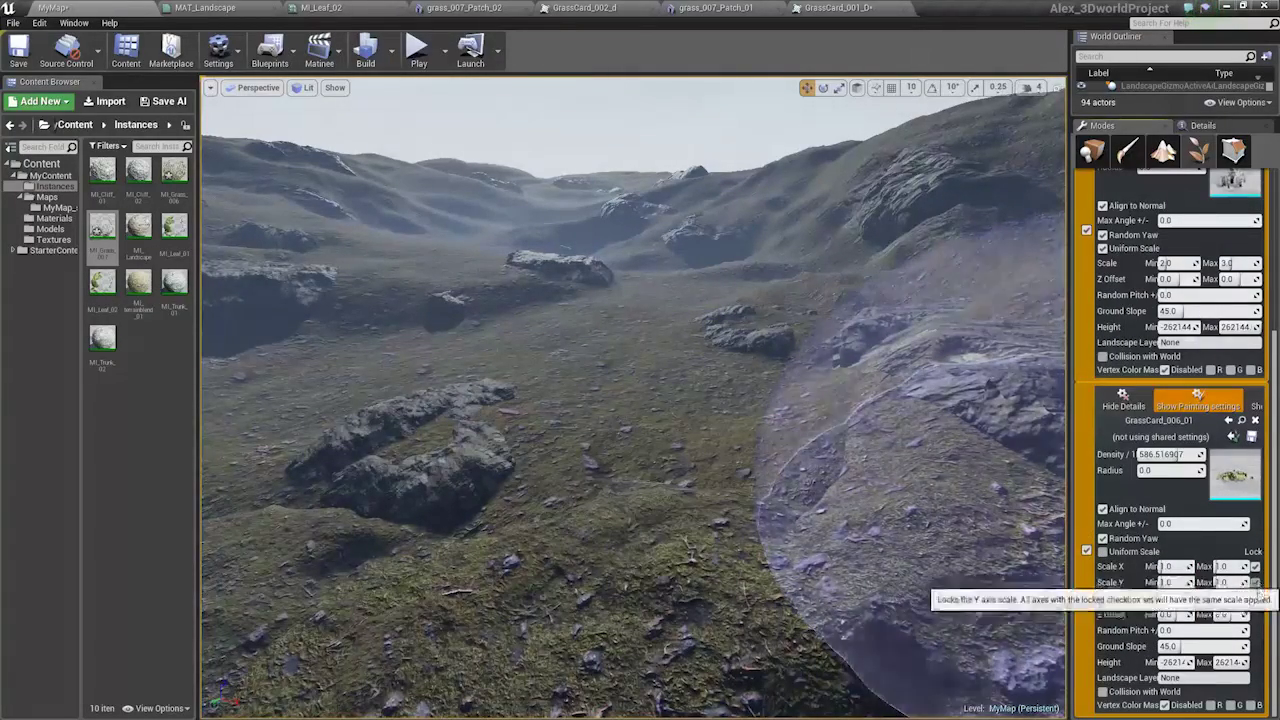
left_click(1256, 583)
left_click(1223, 600)
type("2")
key("Return")
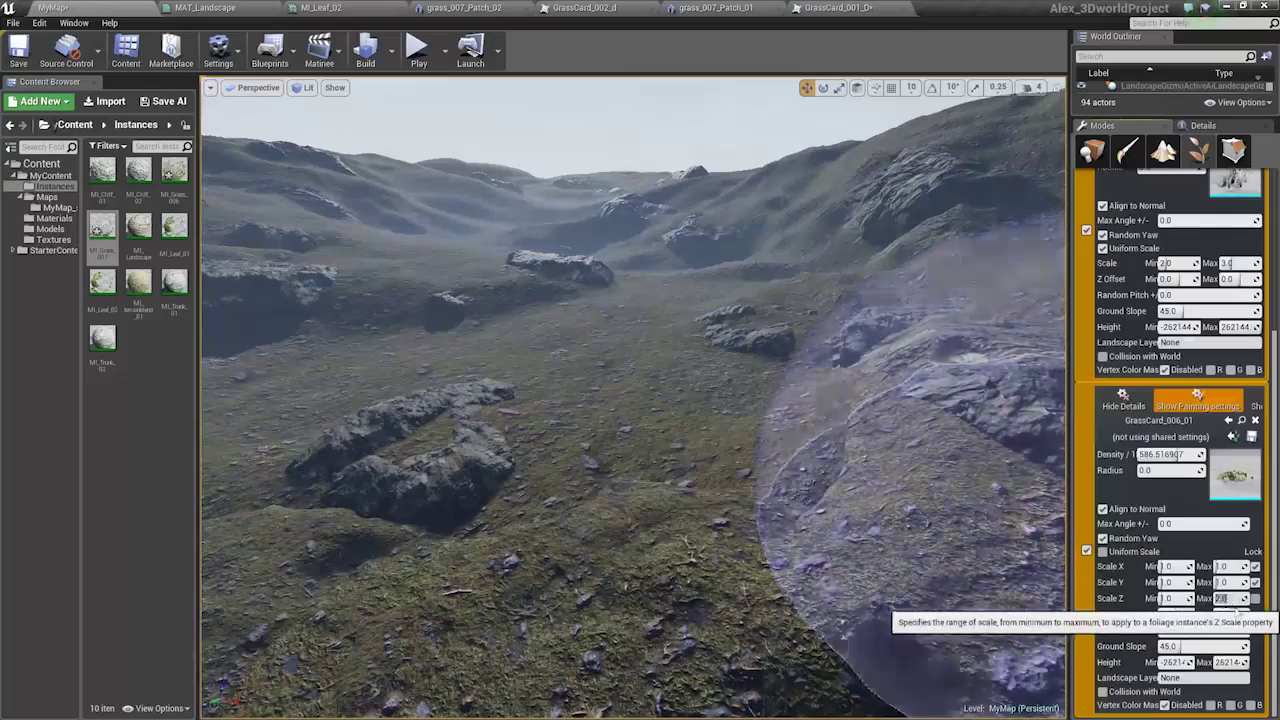
Paint the taller grass over the bare ground between the rock formations and view it up close.
mouse_move(590, 330)
left_mouse_down()
mouse_move(728, 447)
mouse_move(714, 460)
left_mouse_up()
mouse_move(714, 460)
right_mouse_down()
mouse_move(716, 385)
mouse_move(704, 450)
mouse_move(677, 437)
right_mouse_up()
key("w")
key("s")
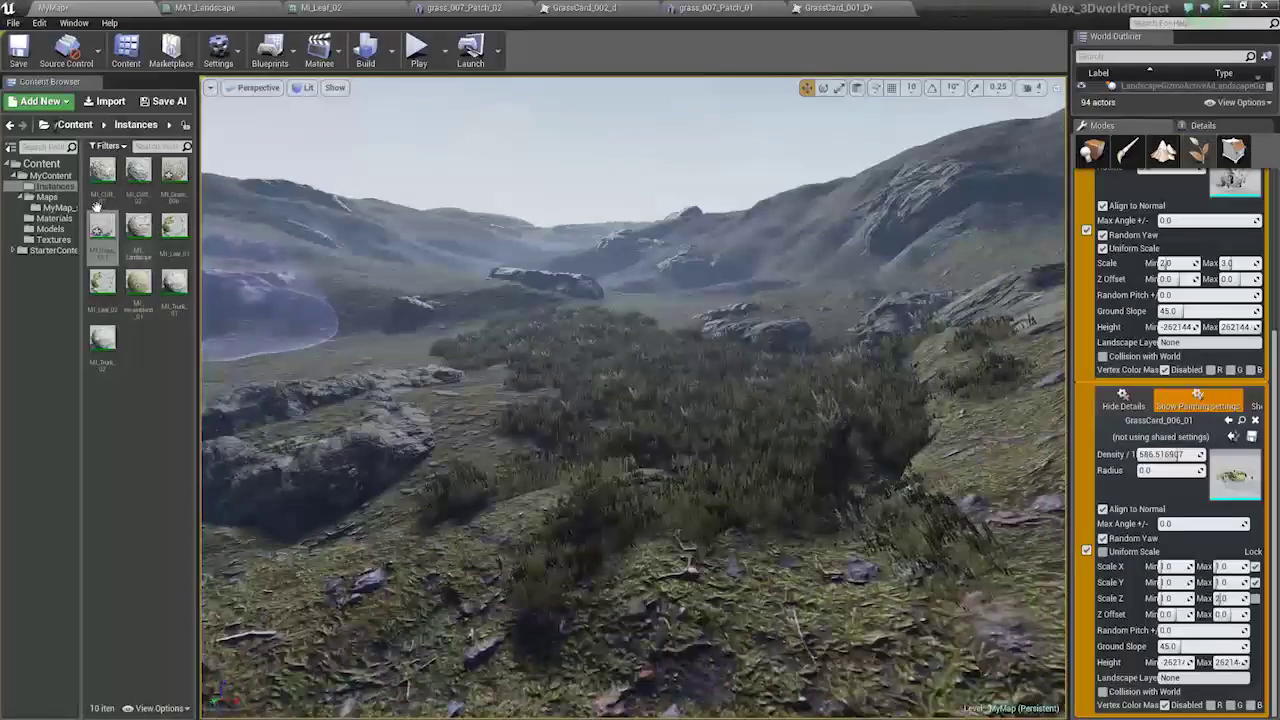
Reopen MI_Grass_007 and narrow its editor window so that its tint parameters and the painted grass can be seen together.
double_click(102, 227)
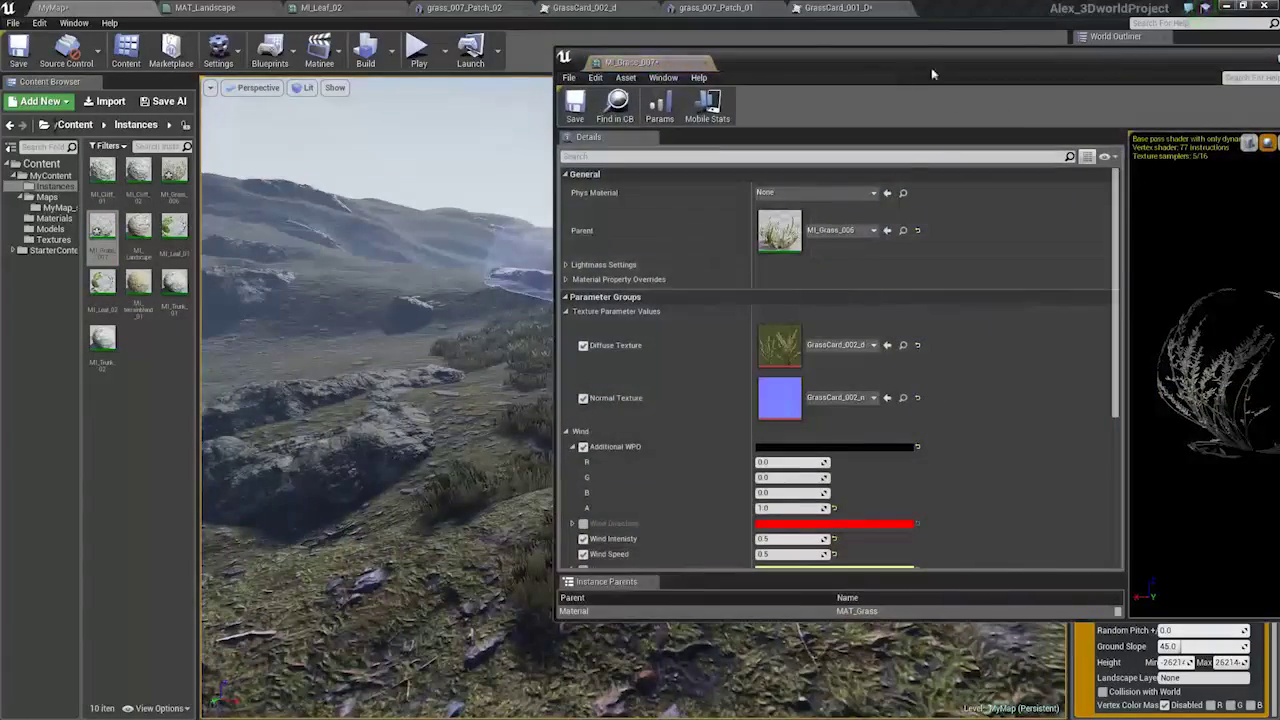
left_click_drag(869, 55, 718, 41)
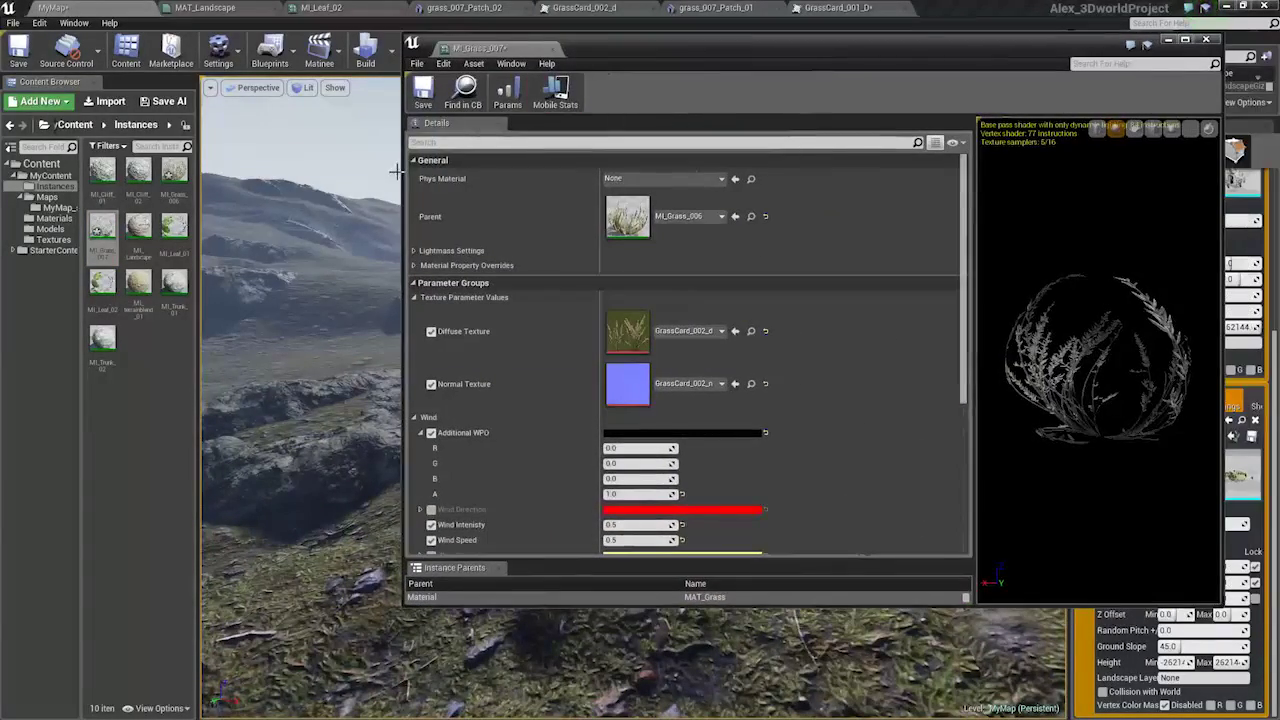
left_click_drag(399, 178, 810, 178)
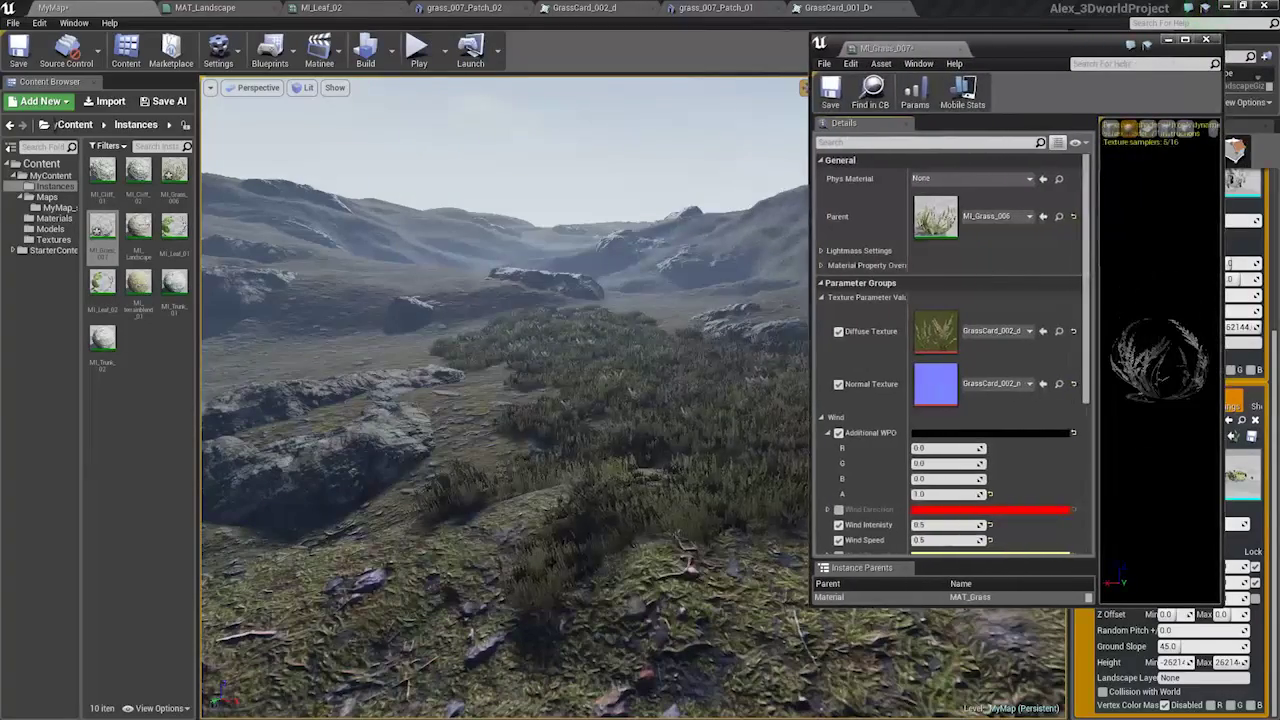
scroll(1010, 355, "down", 4)
right_click_drag(603, 395, 604, 358)
scroll(922, 408, "down", 1)
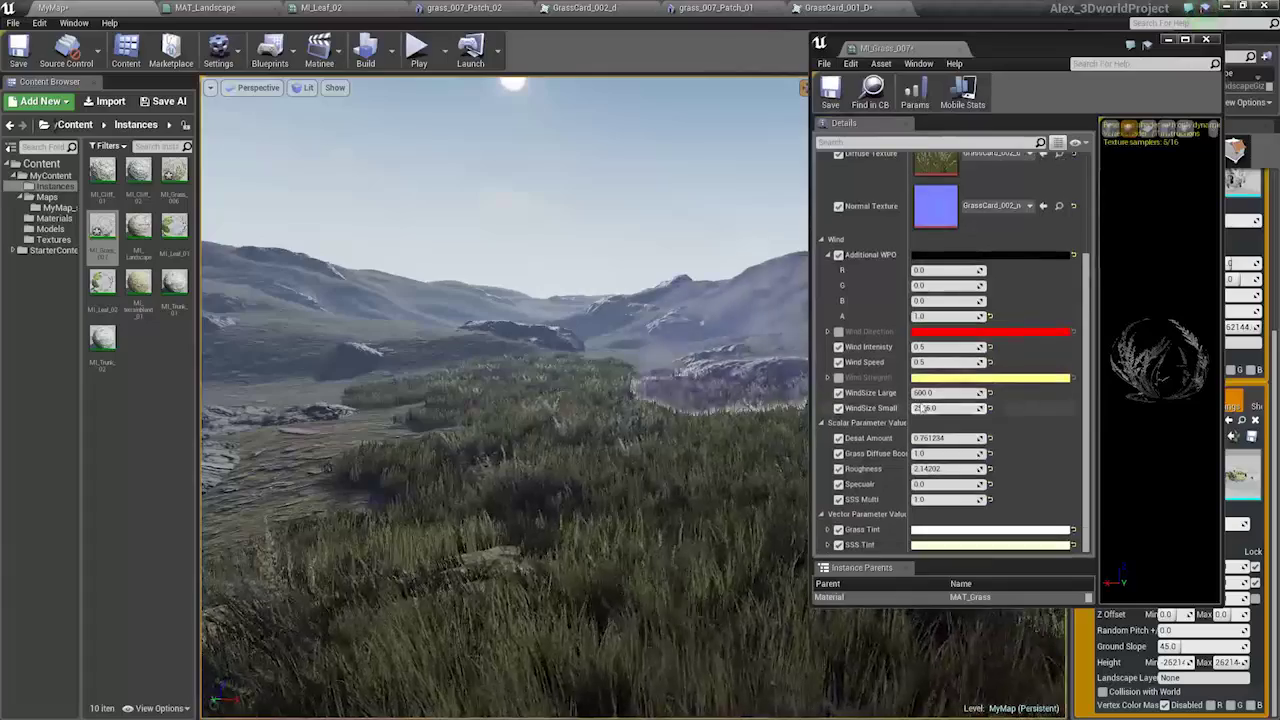
left_click(941, 546)
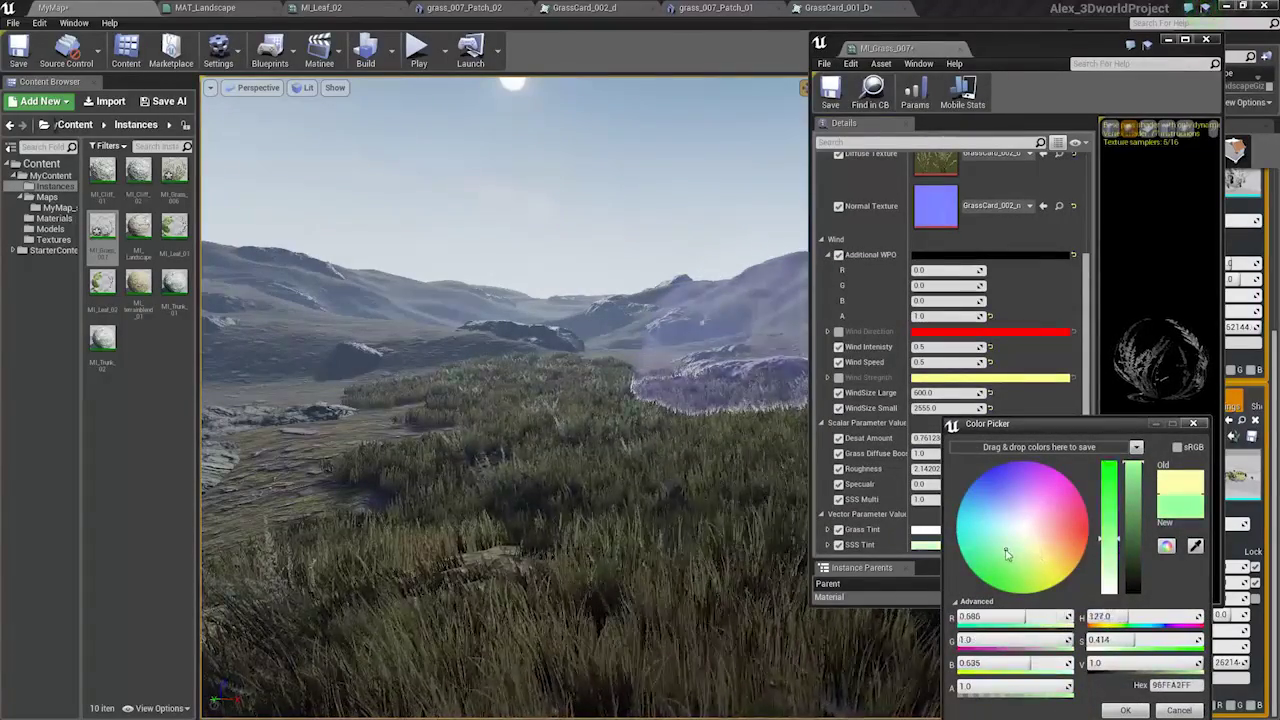
left_click_drag(1012, 555, 1028, 555)
left_click(1179, 710)
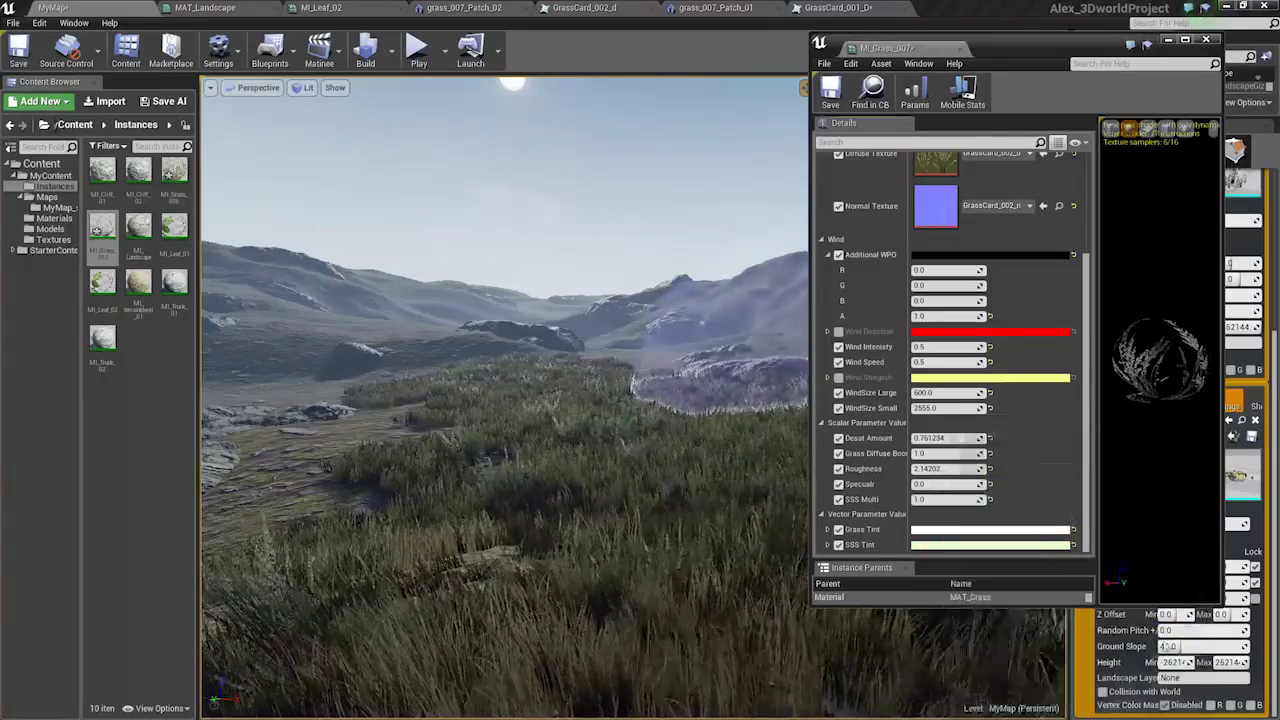
Close MI_Grass_007, open MI_Grass_006 and override its SSS Tint with a very pale green.
left_click(960, 49)
double_click(170, 176)
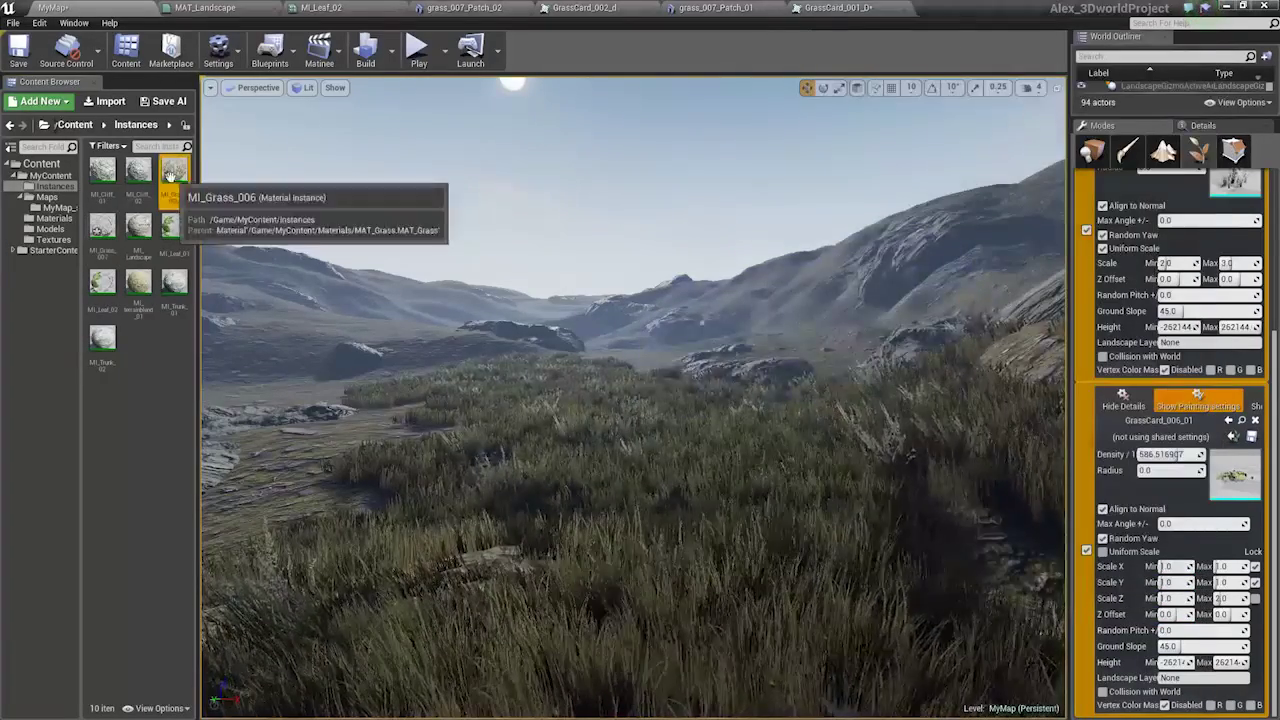
scroll(1000, 330, "down", 4)
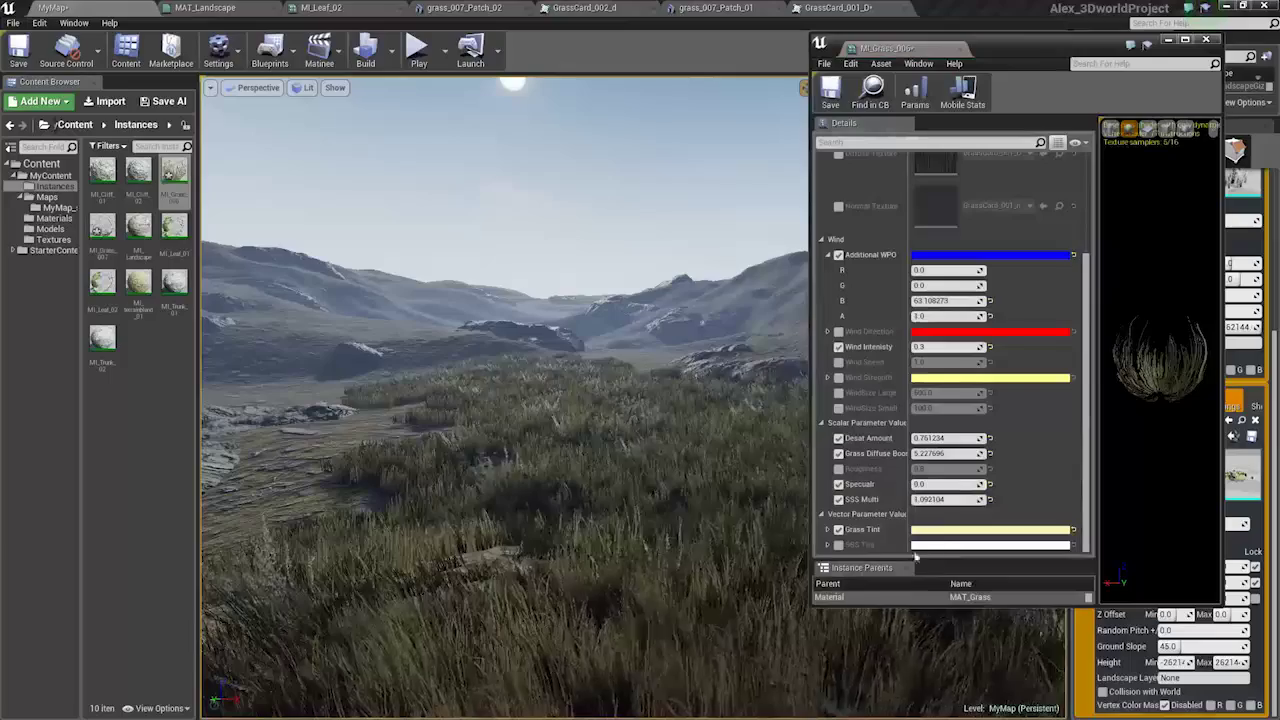
left_click(838, 545)
left_click(950, 545)
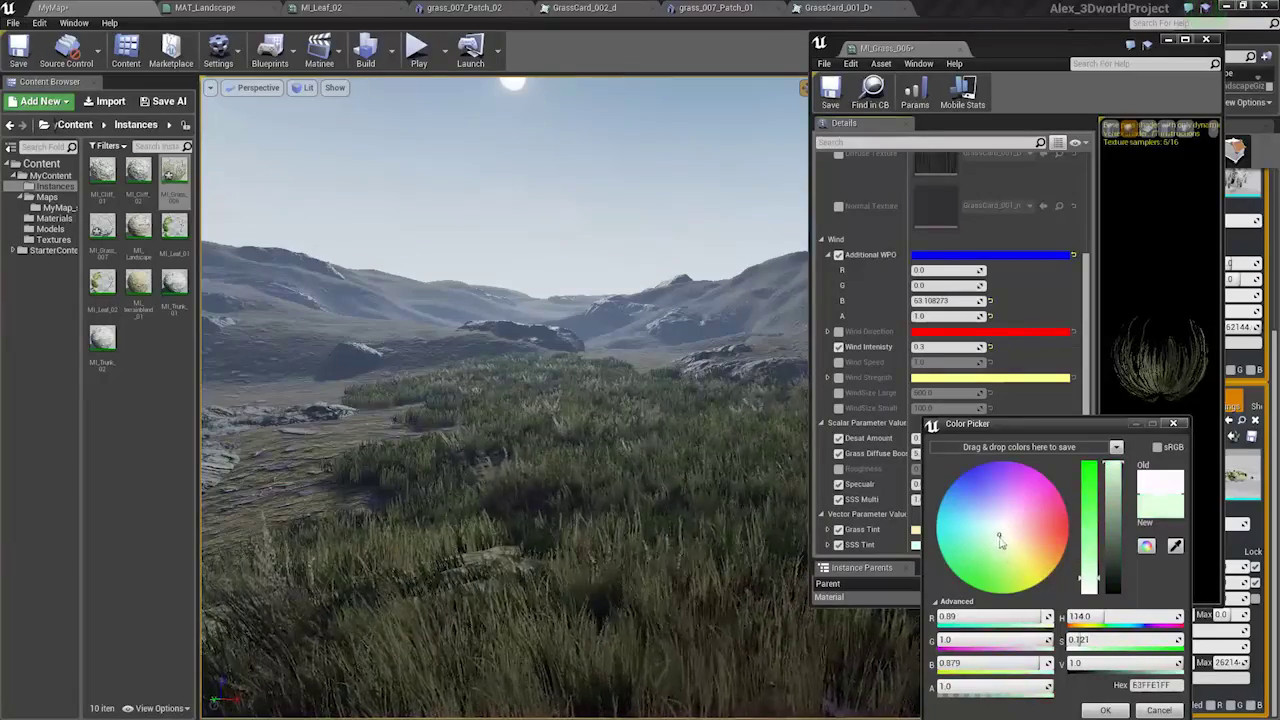
left_click(1105, 710)
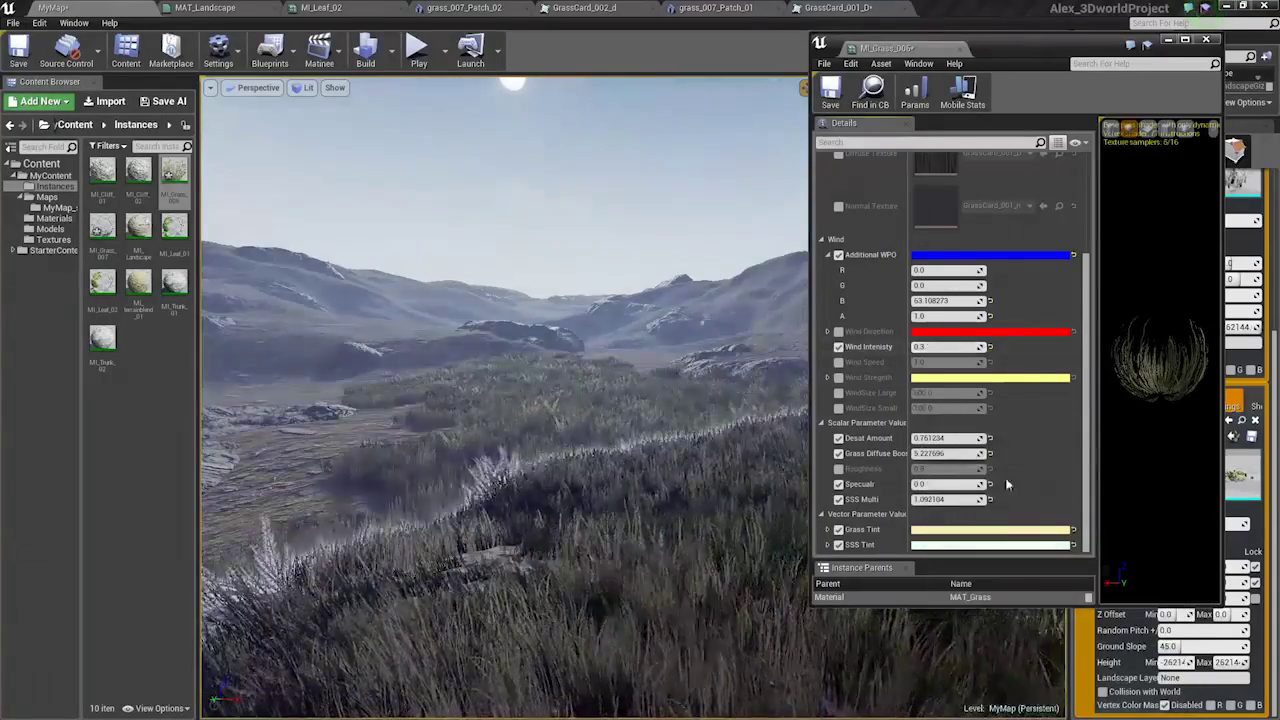
Try a warm orange Grass Tint on MI_Grass_006 and compare it with the painted grass in the valley.
left_click(956, 531)
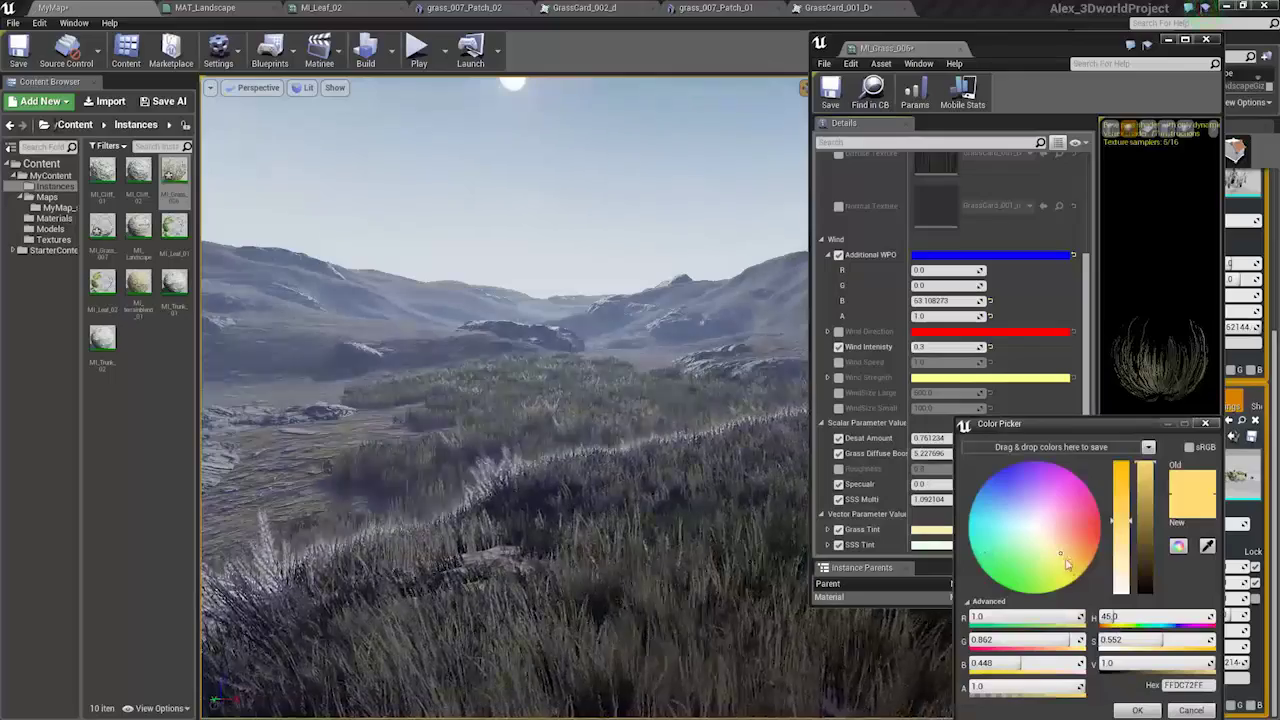
key("w")
right_click_drag(595, 432, 590, 545)
key("w")
key("s")
right_click_drag(640, 500, 649, 443)
key("w")
mouse_move(1040, 561)
left_mouse_down()
mouse_move(1014, 548)
mouse_move(1044, 561)
left_mouse_up()
right_click_drag(640, 480, 648, 320)
key("s")
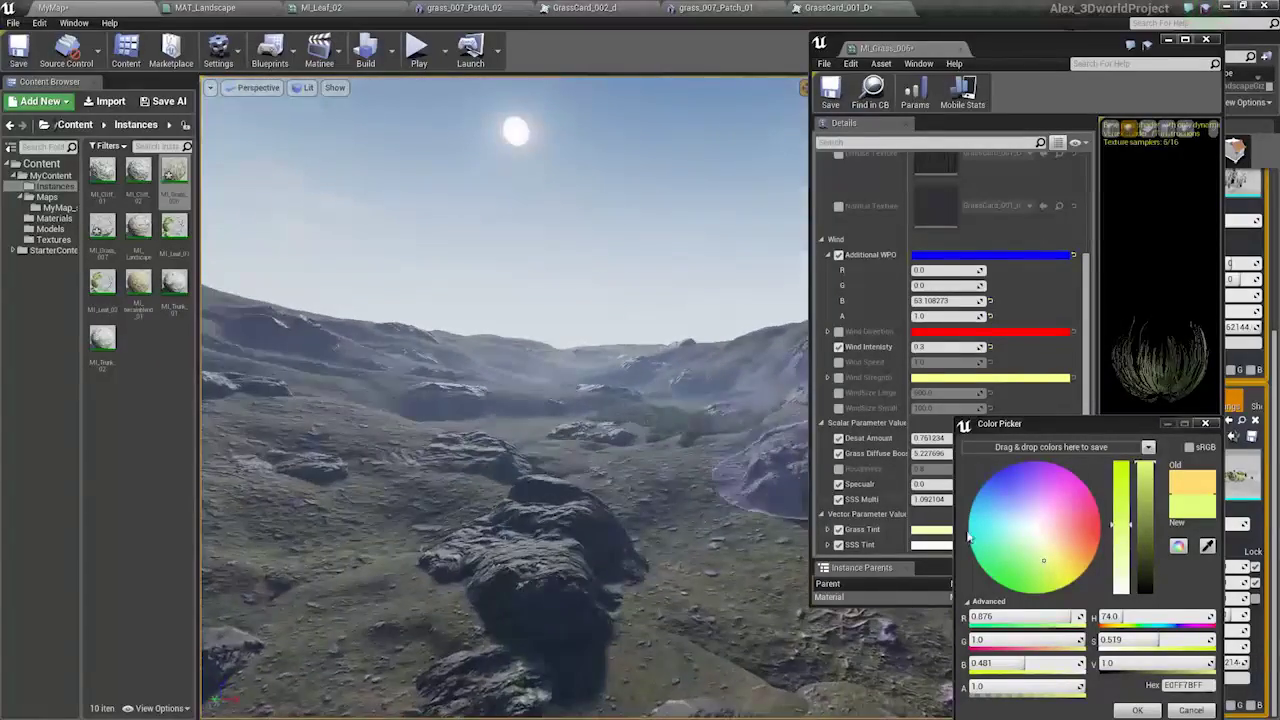
left_click_drag(1062, 568, 1056, 567)
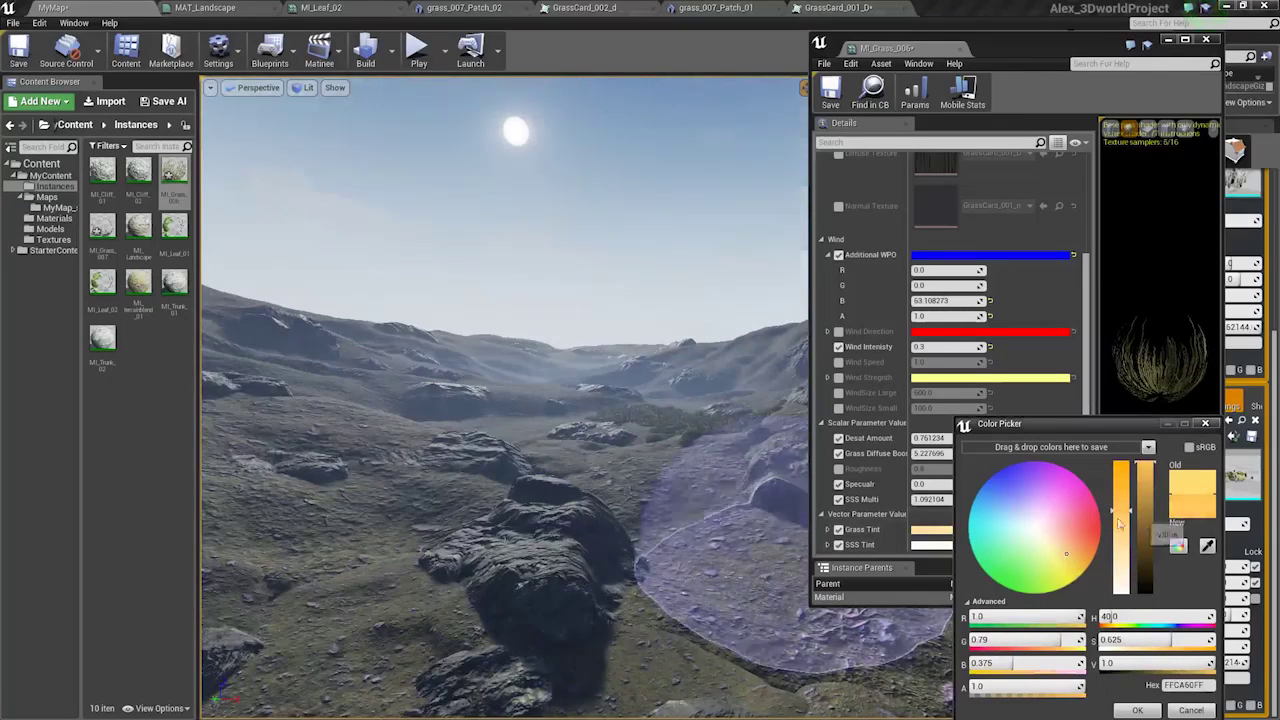
left_click(1138, 710)
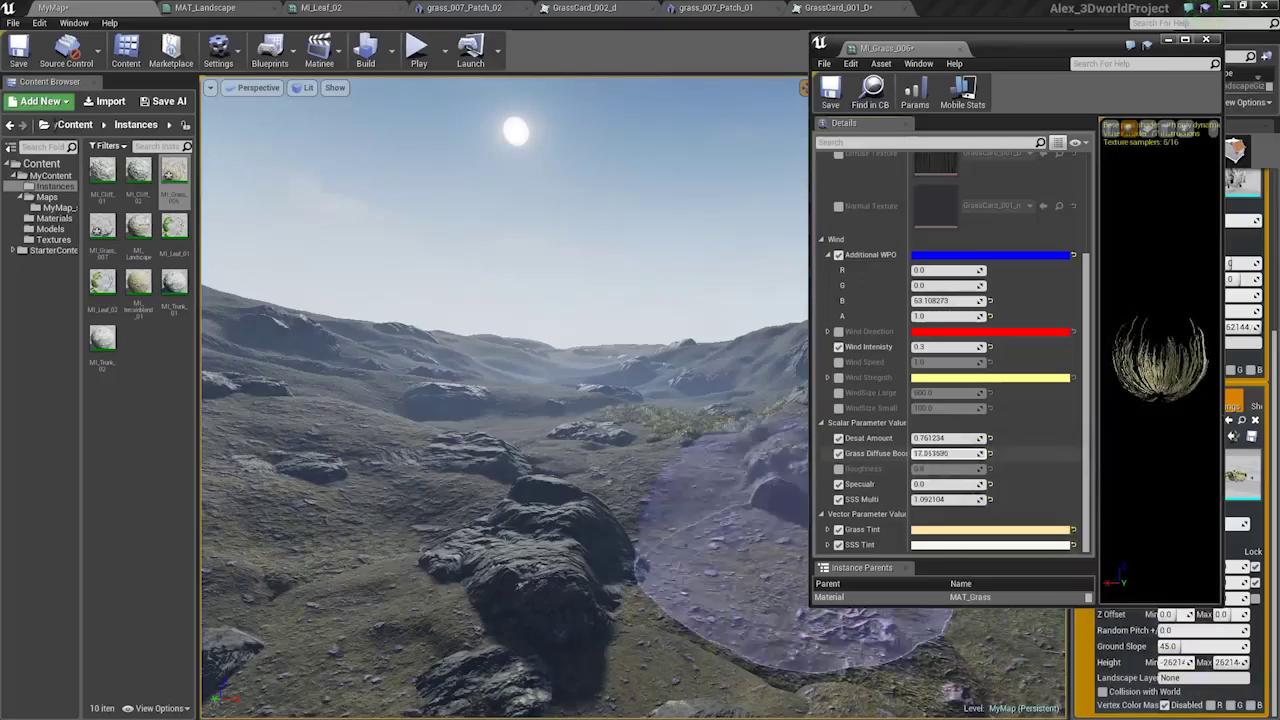
Set the Grass Diffuse Boost of MI_Grass_006 to 12.686848 and view the painted grass up close without lighting.
right_click_drag(788, 545, 845, 575)
key("w")
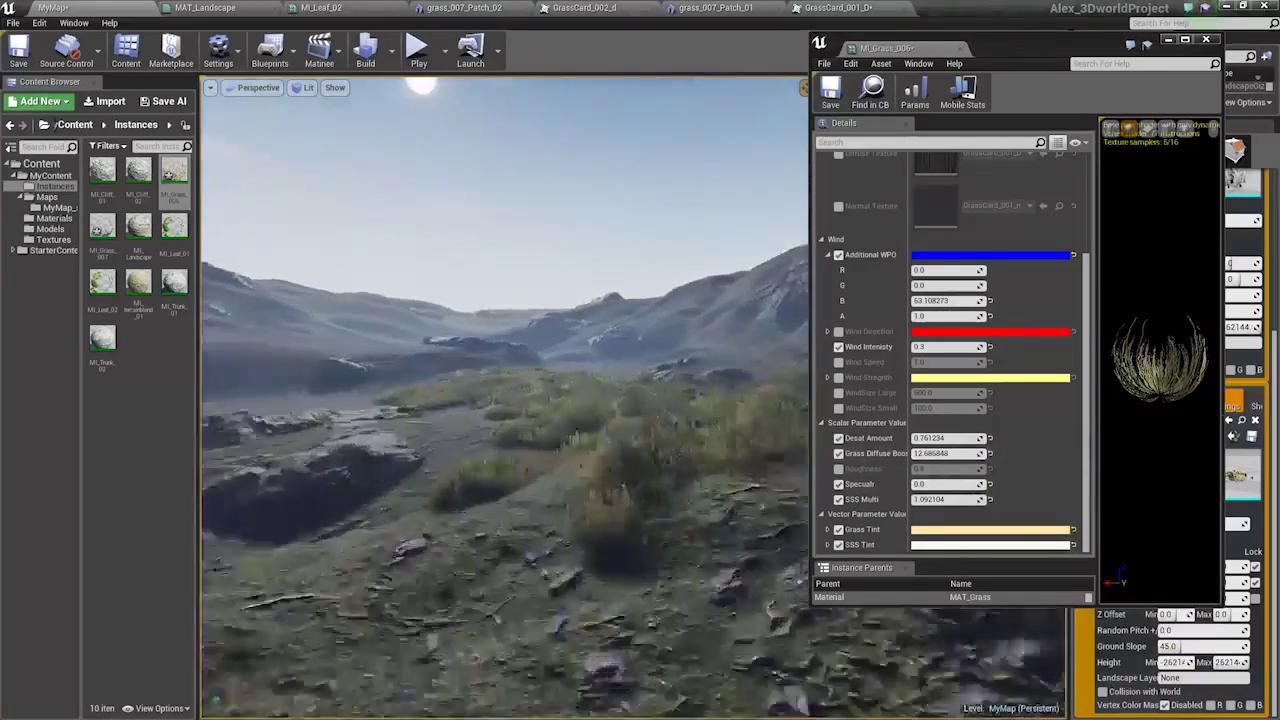
right_click_drag(709, 406, 709, 440)
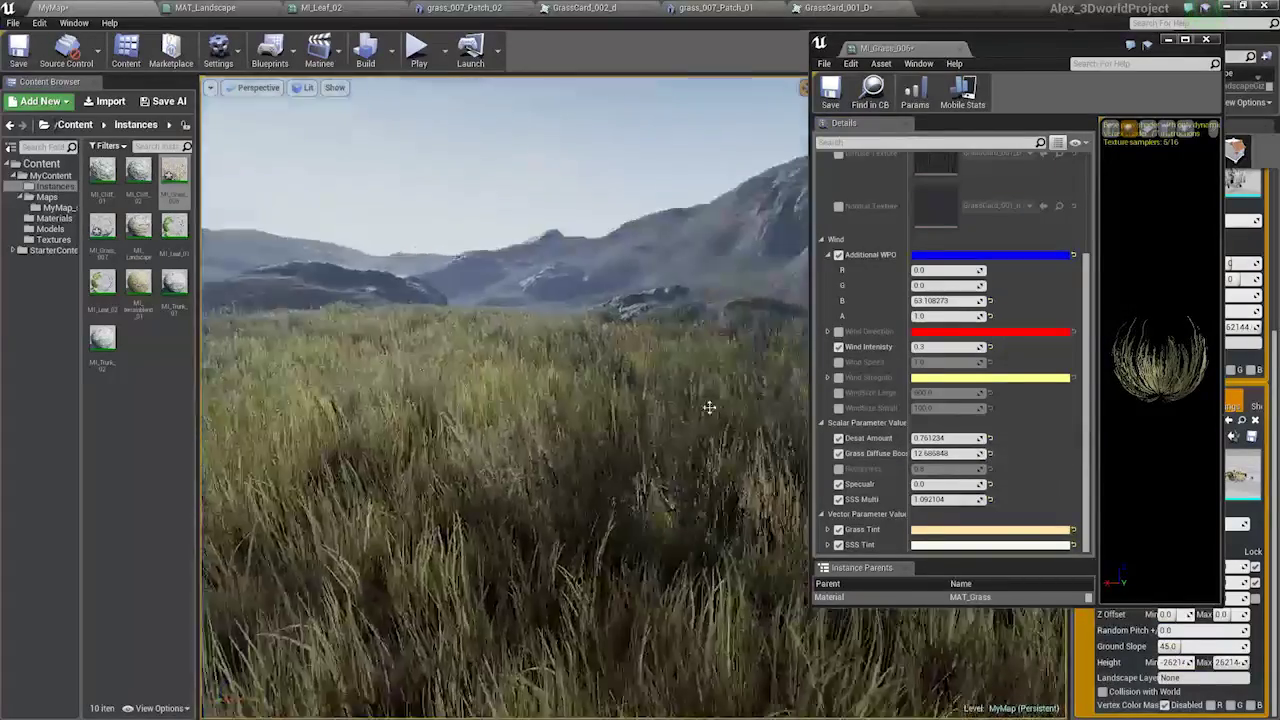
key("alt+3")
key("w")
right_click_drag(566, 377, 484, 454)
key("w")
key("d")
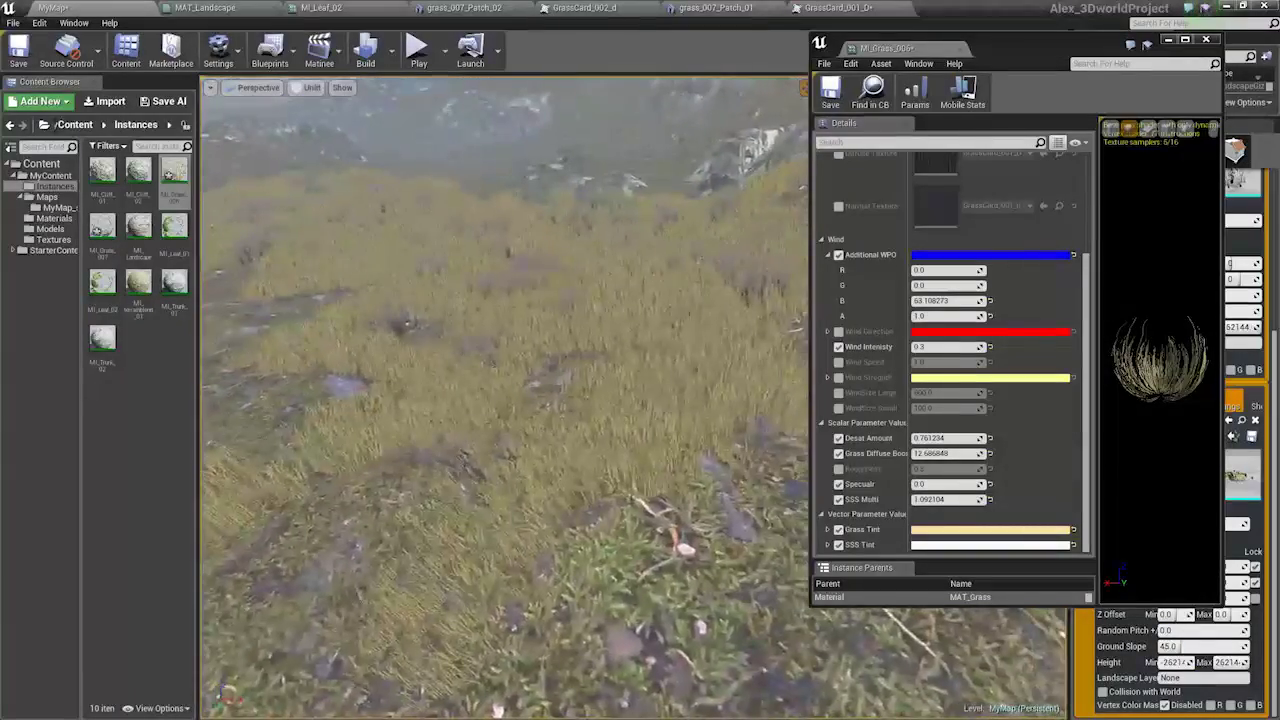
Change the Grass Tint of MI_Grass_006 to a muted pale yellow with hue 59, saturation 0.405 and value 0.7.
left_click(955, 531)
left_click_drag(1058, 553, 1049, 560)
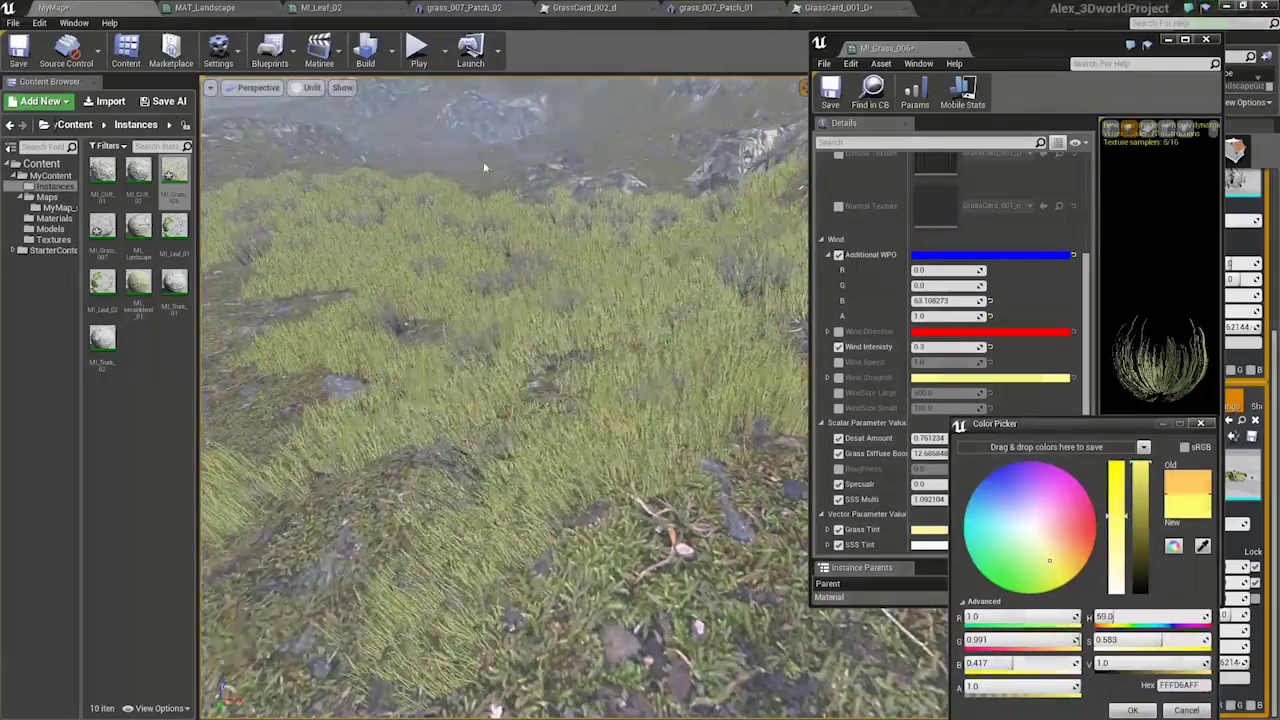
right_click_drag(505, 209, 500, 175)
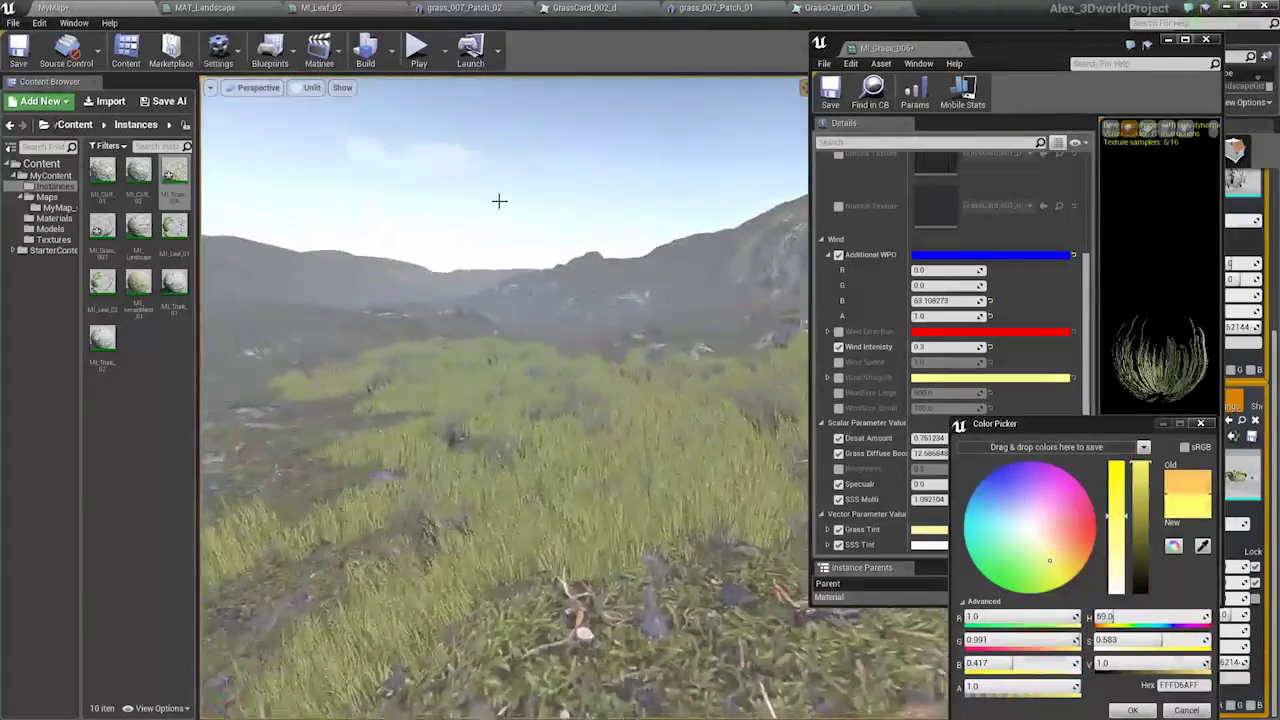
left_click_drag(1120, 532, 1121, 540)
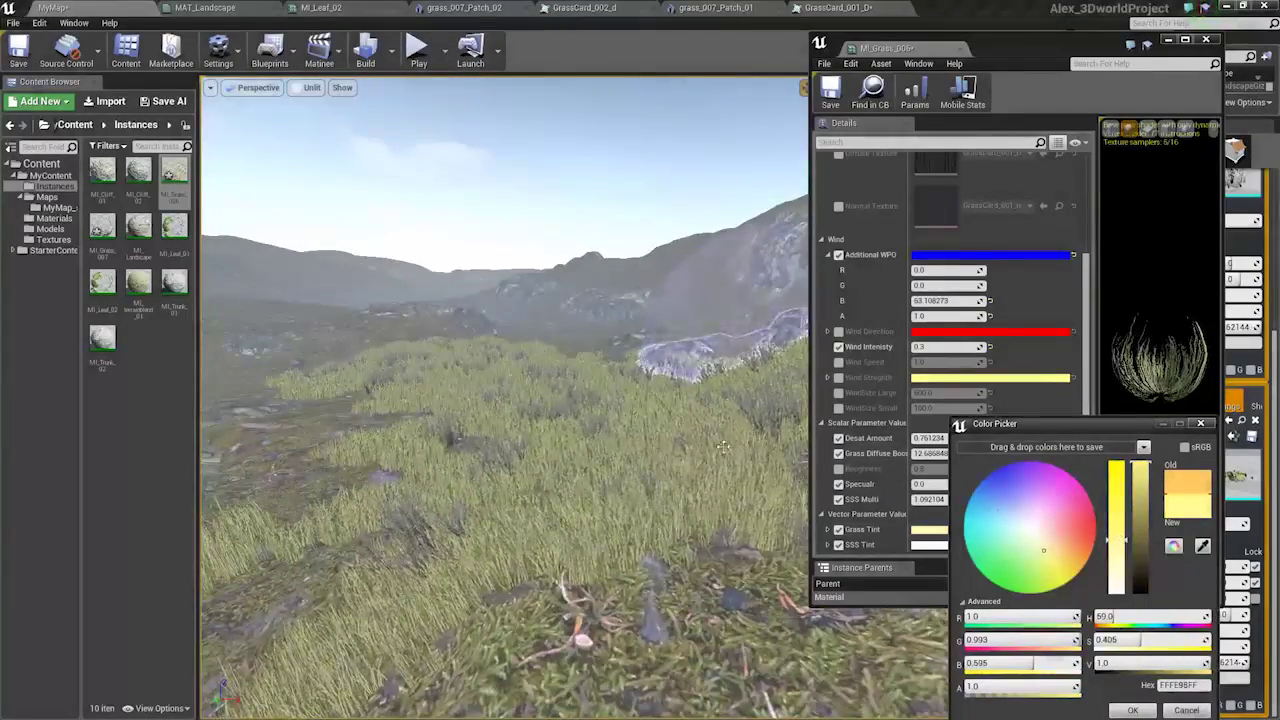
right_click_drag(660, 420, 630, 345)
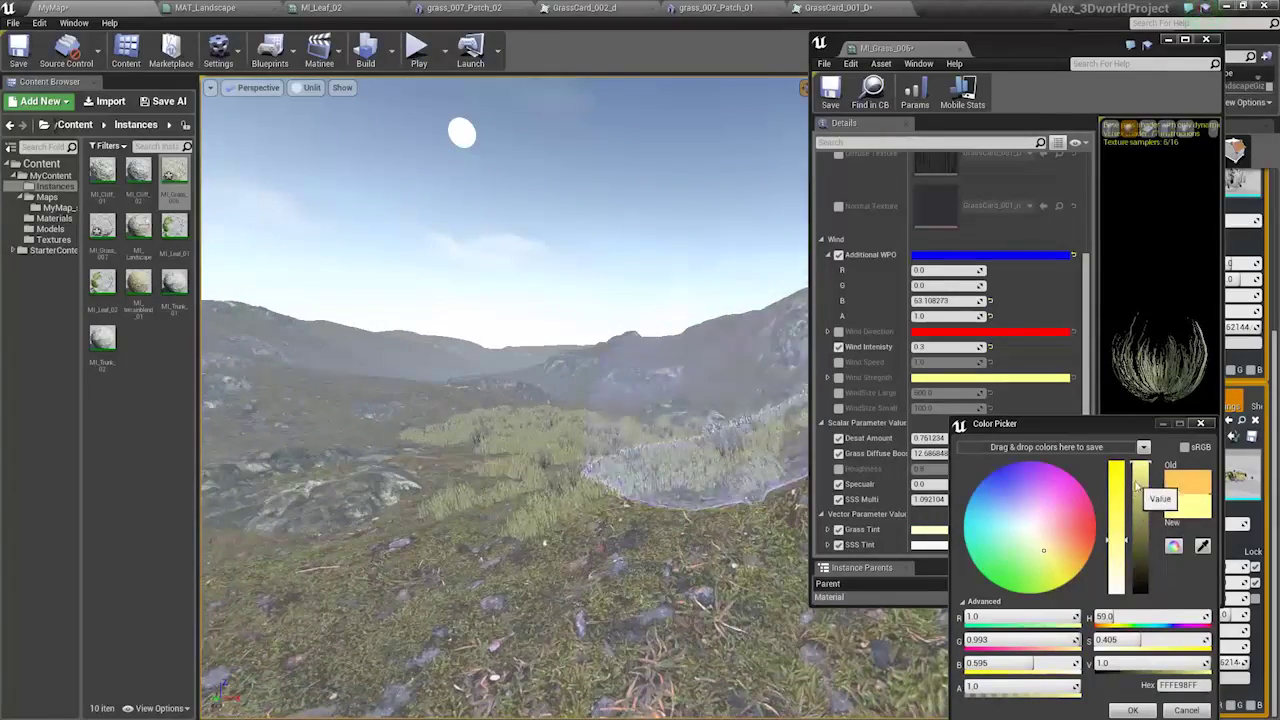
left_click_drag(1137, 487, 1135, 497)
Compare the retinted grass with the surrounding ground in the lit, unlit, detail lighting and lighting-only views.
key("w")
right_click_drag(640, 395, 600, 442)
key("alt+4")
key("s")
key("w")
key("w")
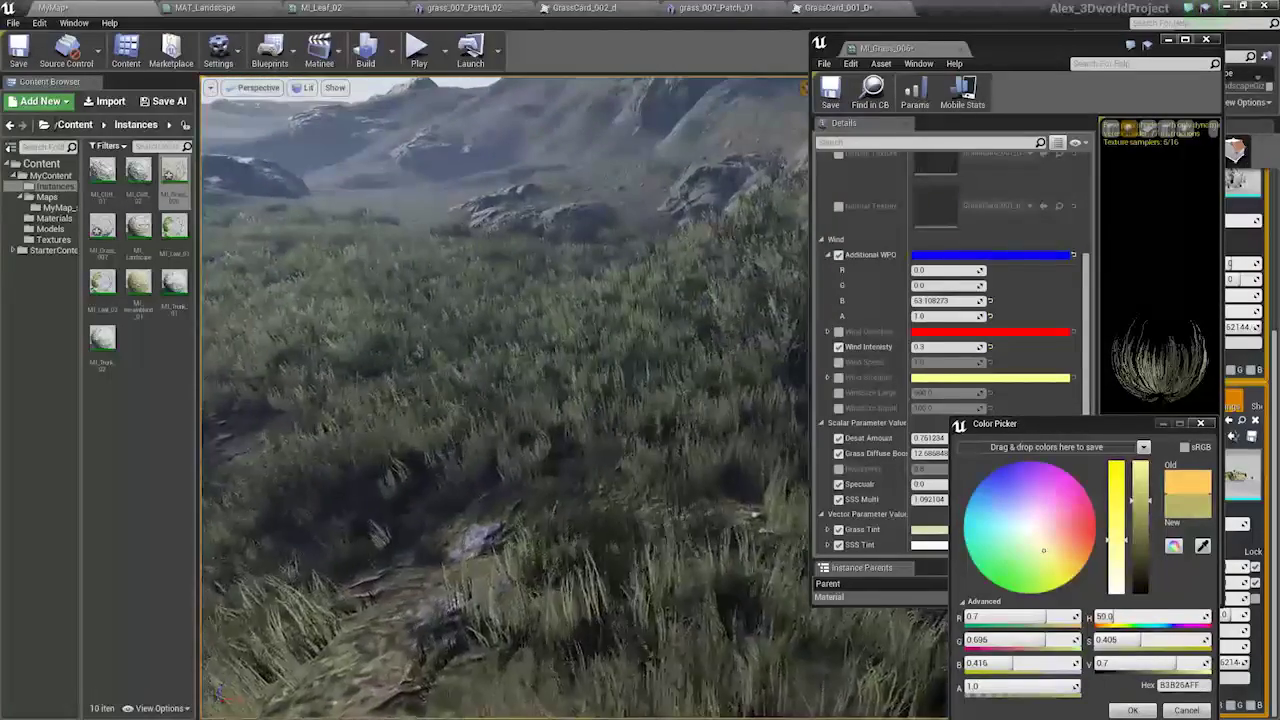
key("alt+3")
right_click_drag(600, 375, 616, 350)
key("shift+1")
key("alt+4")
key("alt+5")
key("alt+6")
key("alt+4")
key("w")
mouse_move(634, 424)
right_mouse_down()
mouse_move(625, 444)
mouse_move(633, 437)
right_mouse_up()
key("w")
key("a")
key("a")
key("d")
key("s")
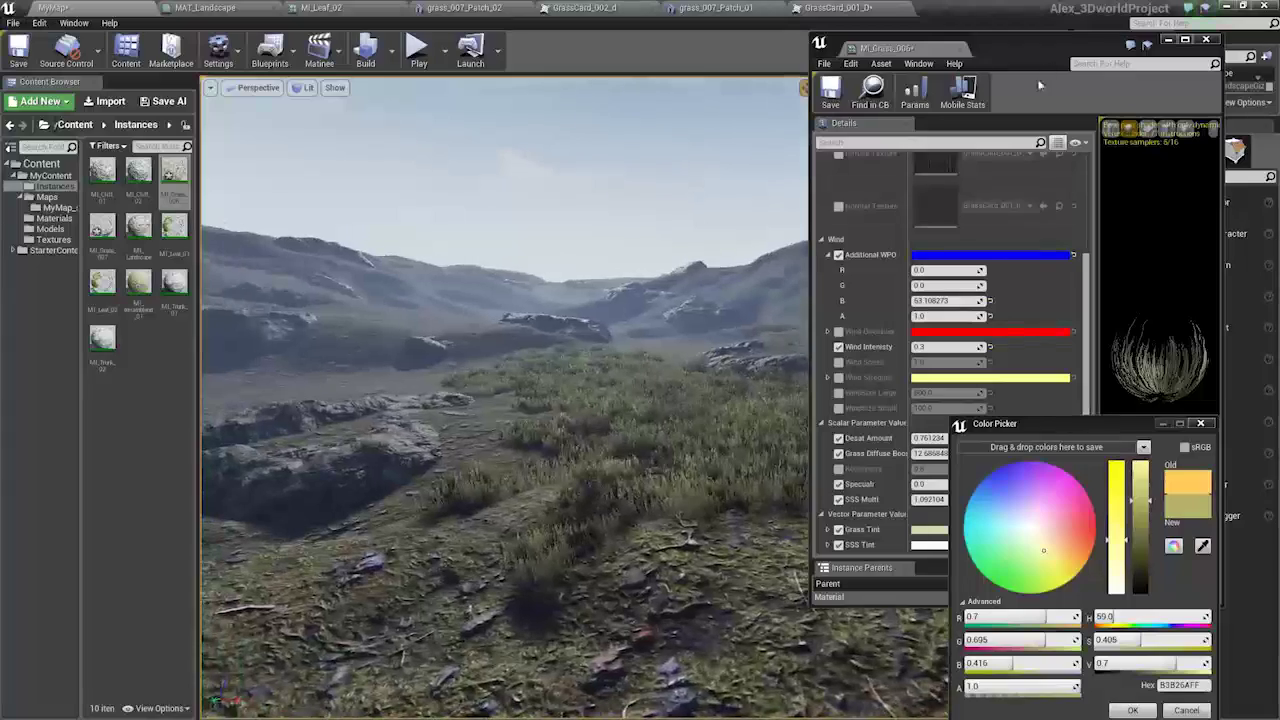
In the parent material MAT_Grass, add a scalar parameter named Opacit, connect it to the Opacity input and apply the change.
scroll(1062, 280, "up", 5)
double_click(940, 222)
mouse_move(611, 373)
right_mouse_down()
mouse_move(597, 354)
mouse_move(597, 371)
right_mouse_up()
key("1")
left_click(569, 407)
right_click(581, 433)
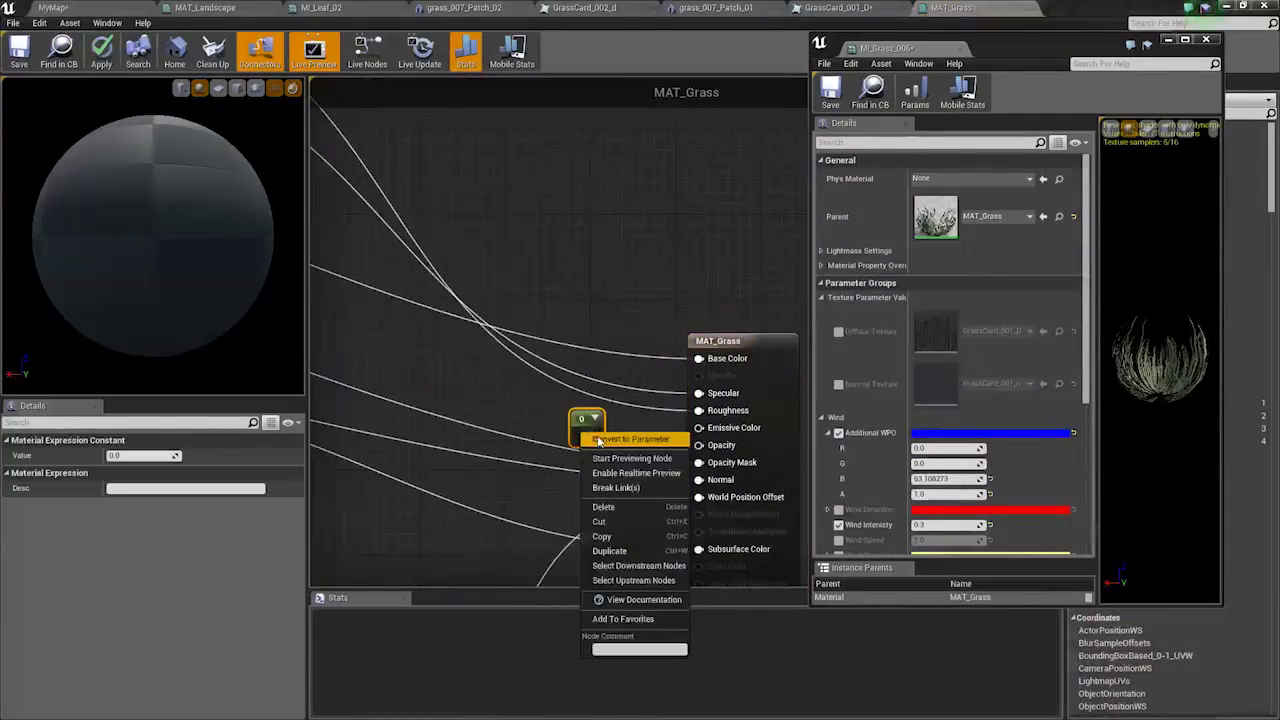
left_click(630, 439)
type("Opacit")
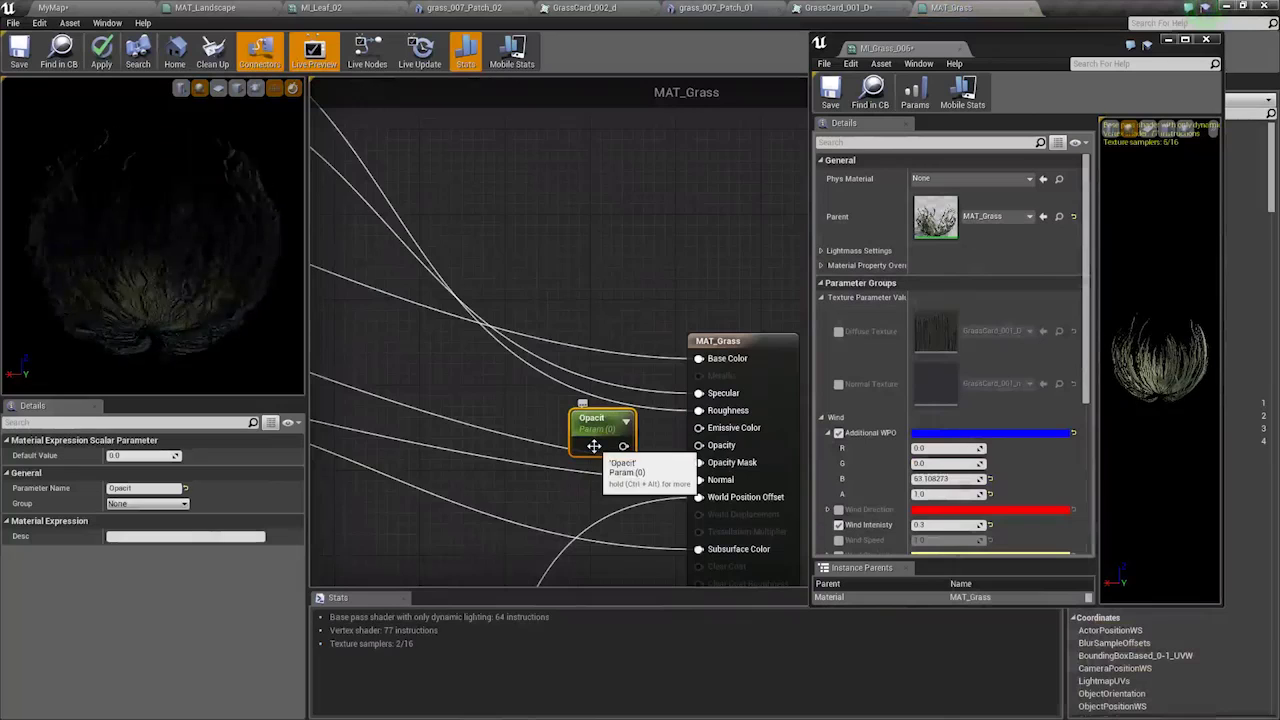
left_click_drag(622, 449, 704, 447)
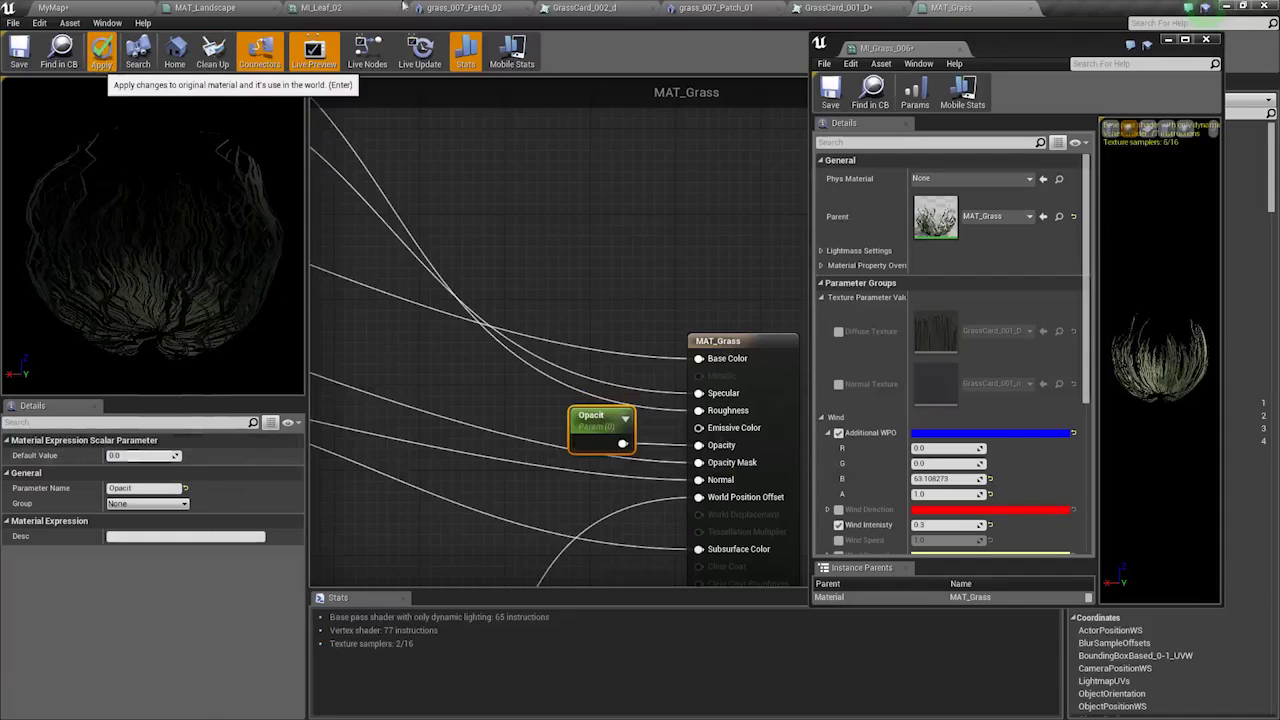
Close the grass_007_Patch_01, GrassCard_001_D and GrassCard_002_d editors and return to the MyMap level.
left_click(716, 5)
left_click(646, 10)
left_click(651, 10)
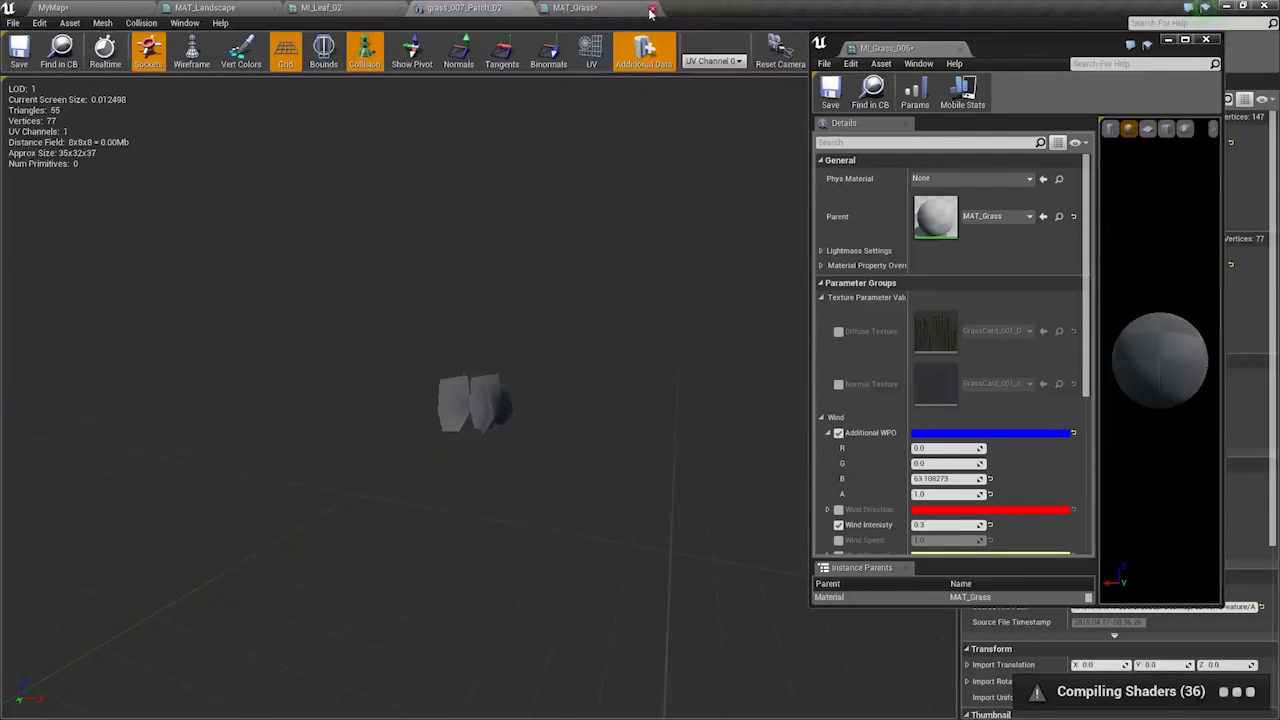
left_click(127, 10)
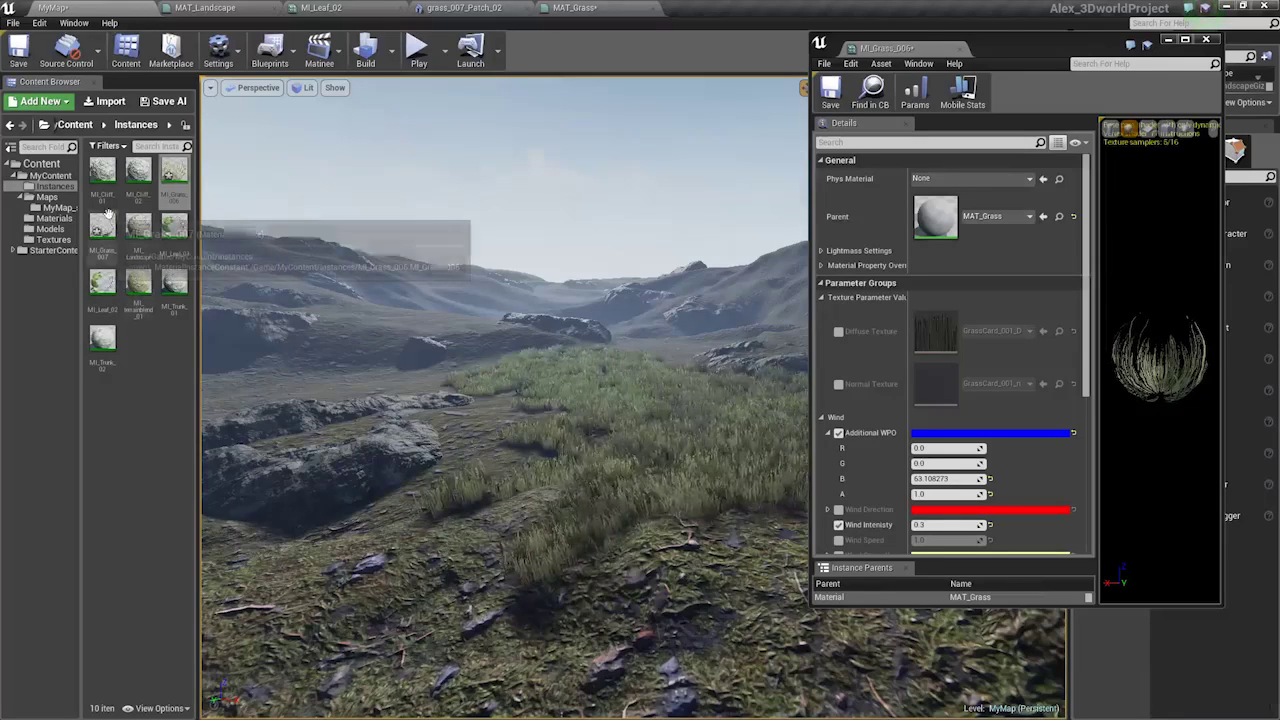
Open MI_Grass_007 alongside MI_Grass_006, bring their scalar parameters into view and inspect the painted grass near ground level.
double_click(105, 220)
scroll(1039, 456, "down", 5)
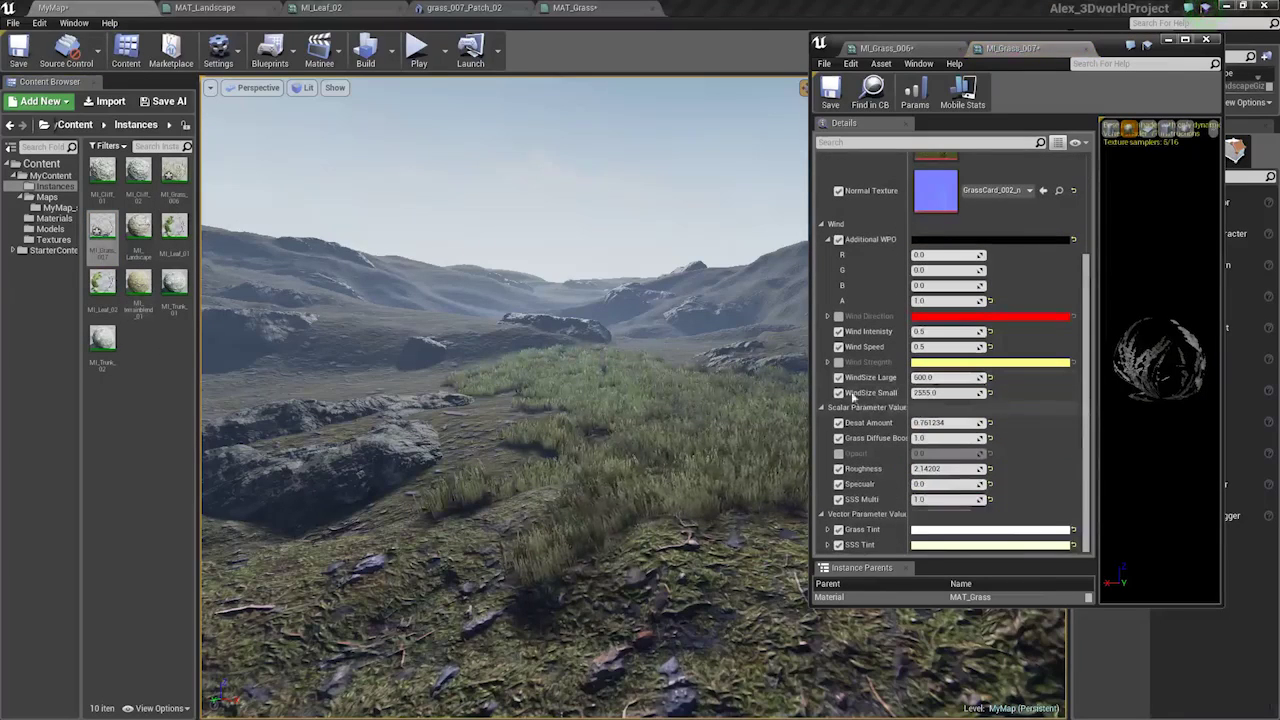
left_click(908, 48)
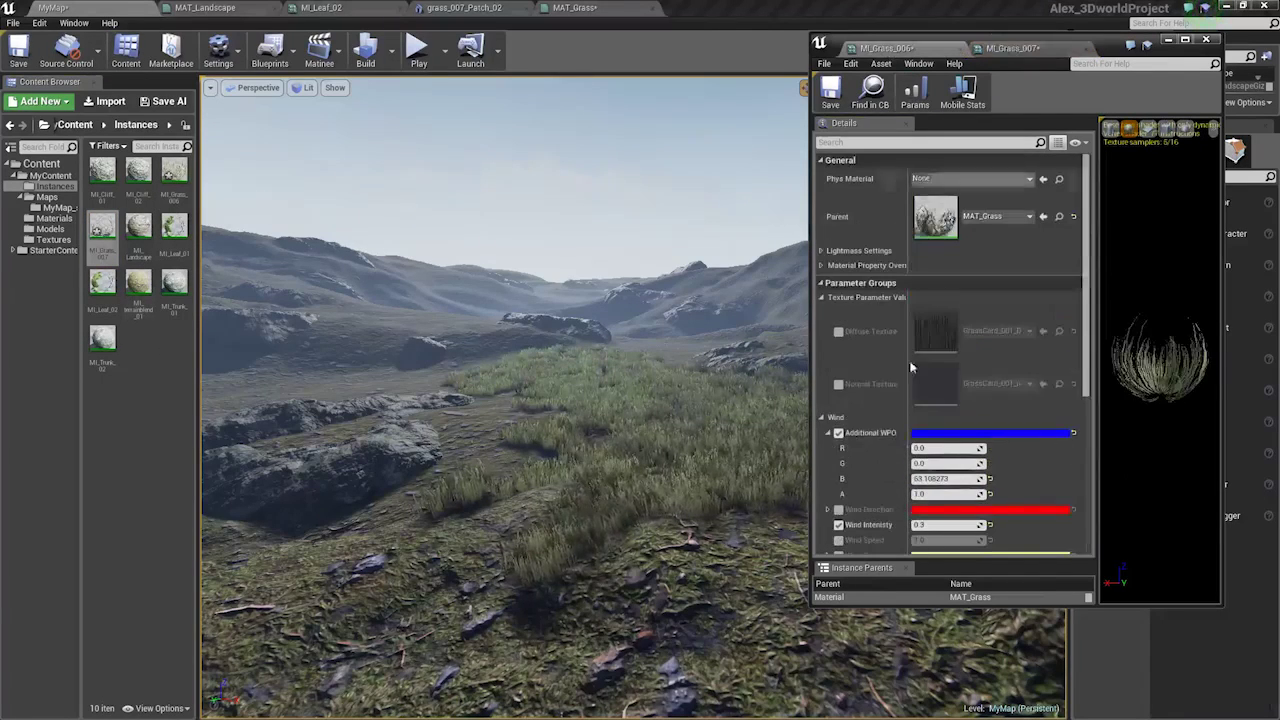
scroll(951, 448, "down", 3)
key("w")
right_click_drag(540, 400, 600, 388)
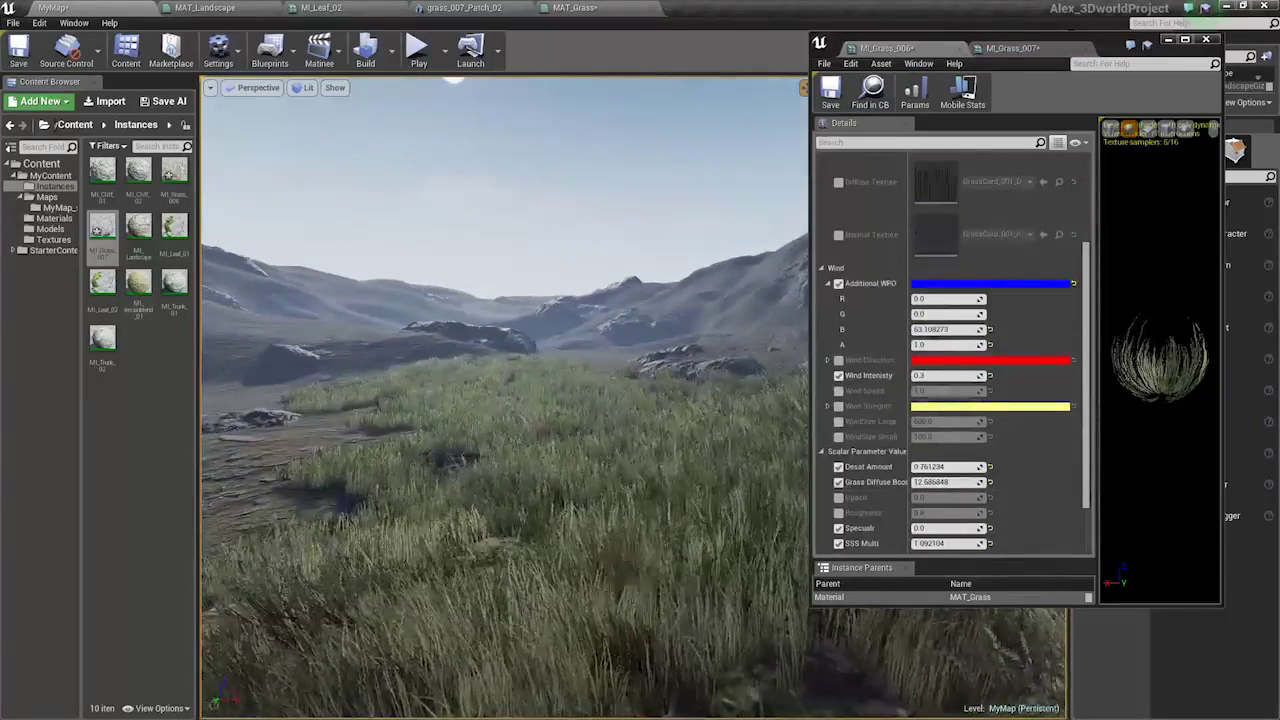
key("q")
scroll(979, 464, "down", 1)
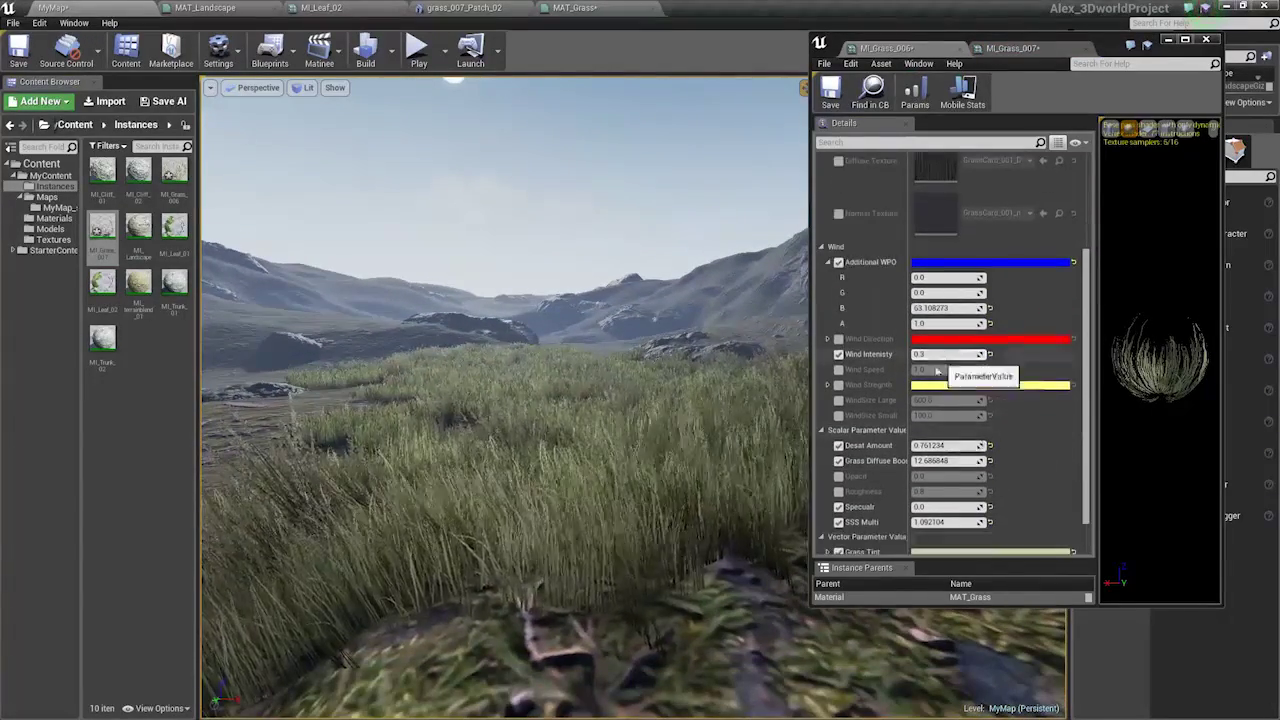
Override Opacit in MI_Grass_007, and in MI_Grass_006 set Opacit to 0.442478 and Grass Diffuse Boost to 7.634833.
left_click(1008, 50)
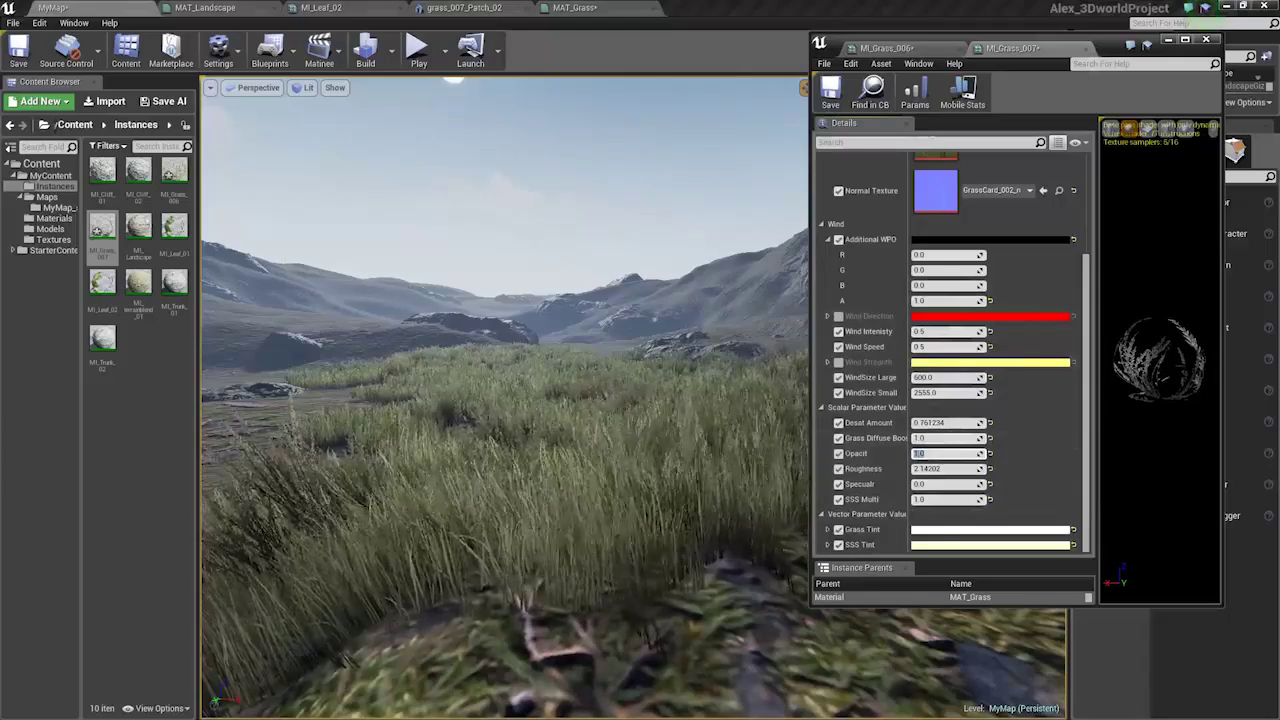
right_click_drag(560, 400, 530, 412)
left_click(893, 49)
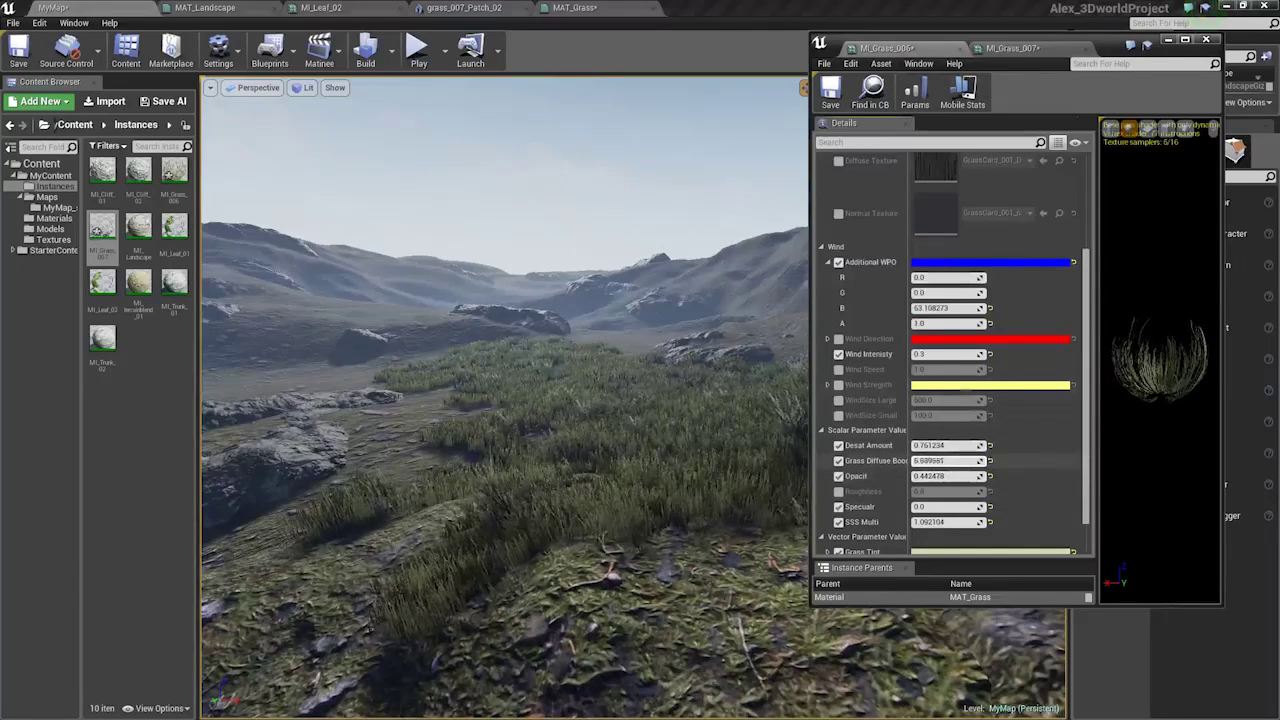
right_click_drag(625, 387, 654, 392)
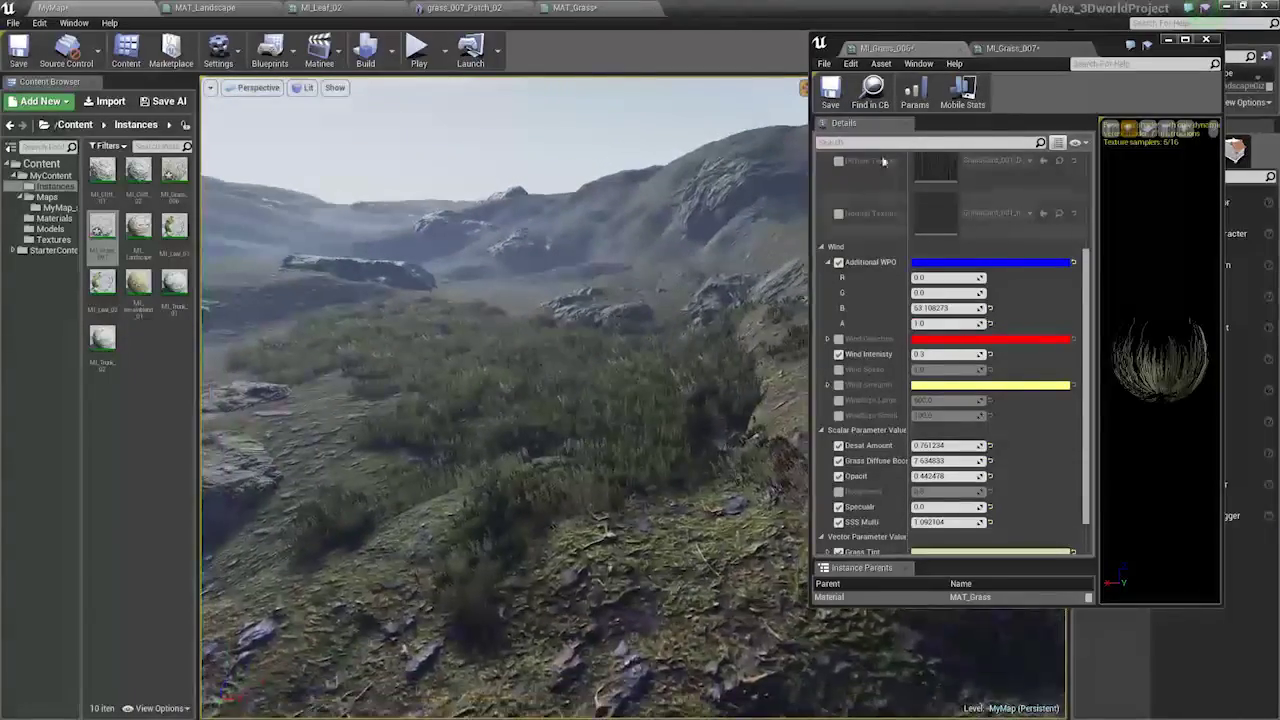
Move the material instance window out of the way, switch to Foliage mode and erase the painted grass between the rocks.
left_click_drag(1118, 48, 0, 158)
right_click_drag(634, 396, 588, 388)
left_click(1232, 152)
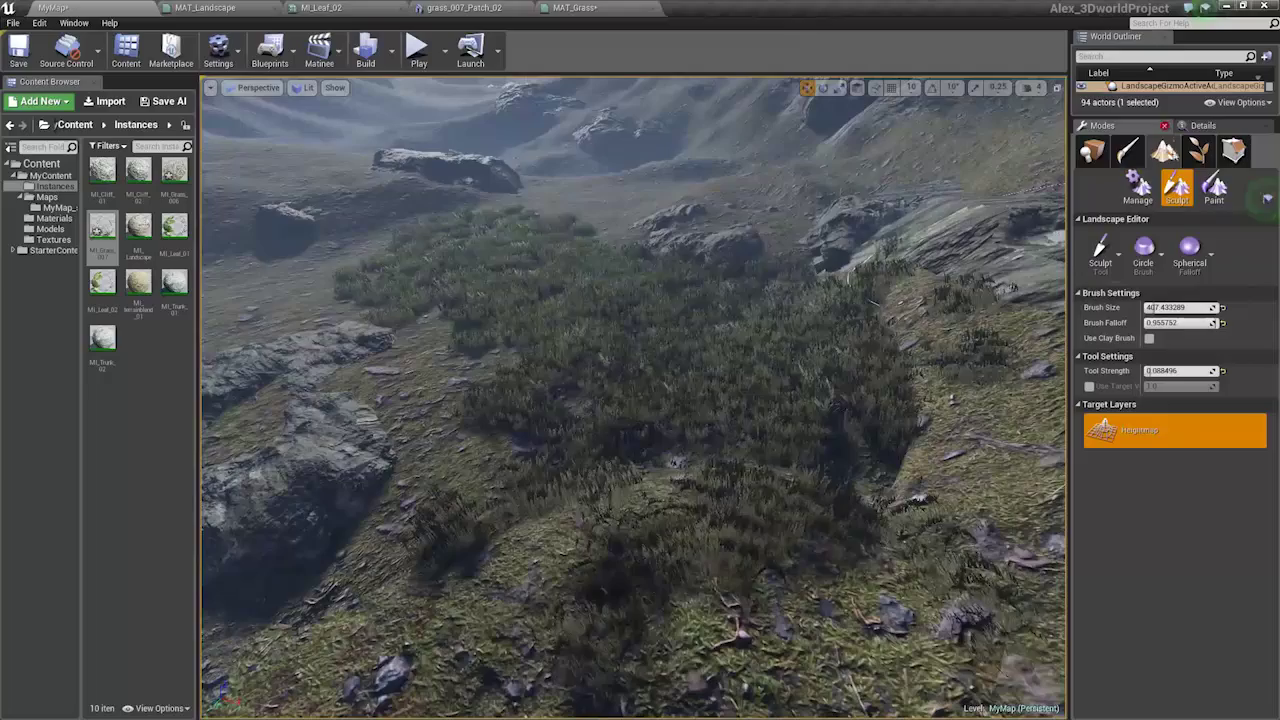
left_click(1233, 152)
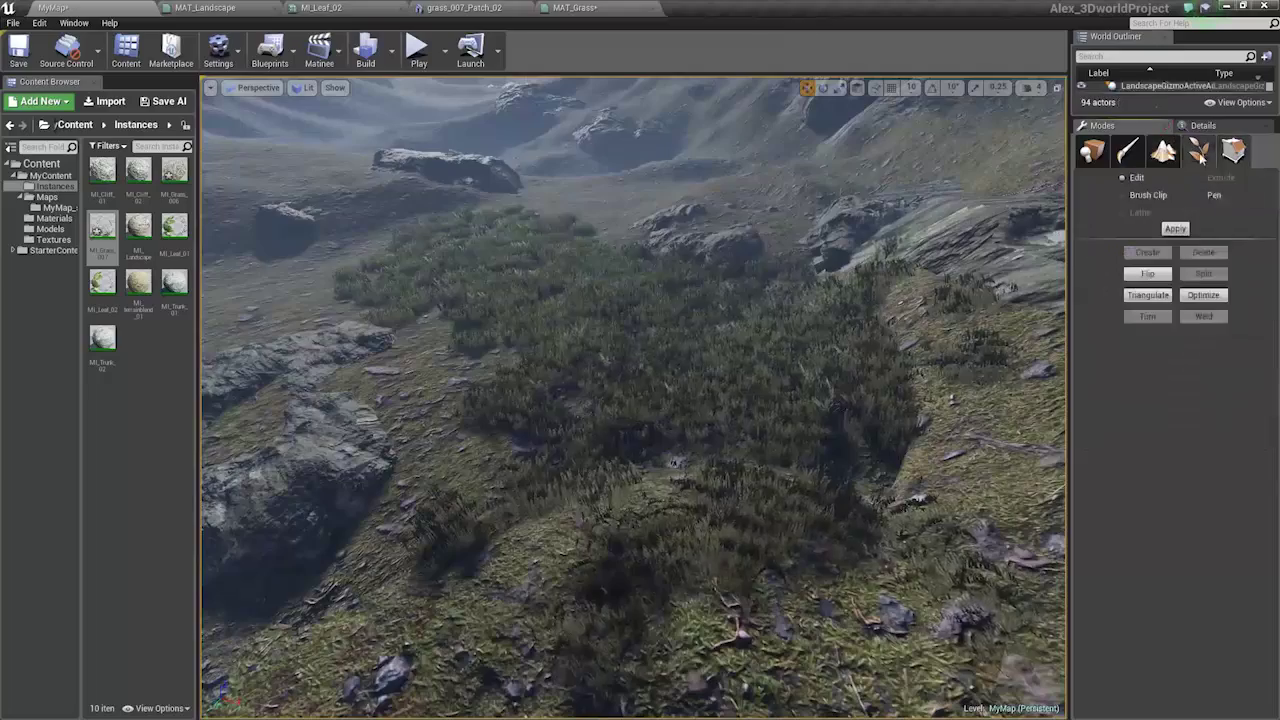
left_click(1199, 152)
mouse_move(957, 549)
left_mouse_down("shift")
mouse_move(530, 455)
mouse_move(407, 285)
mouse_move(665, 255)
left_mouse_up("shift")
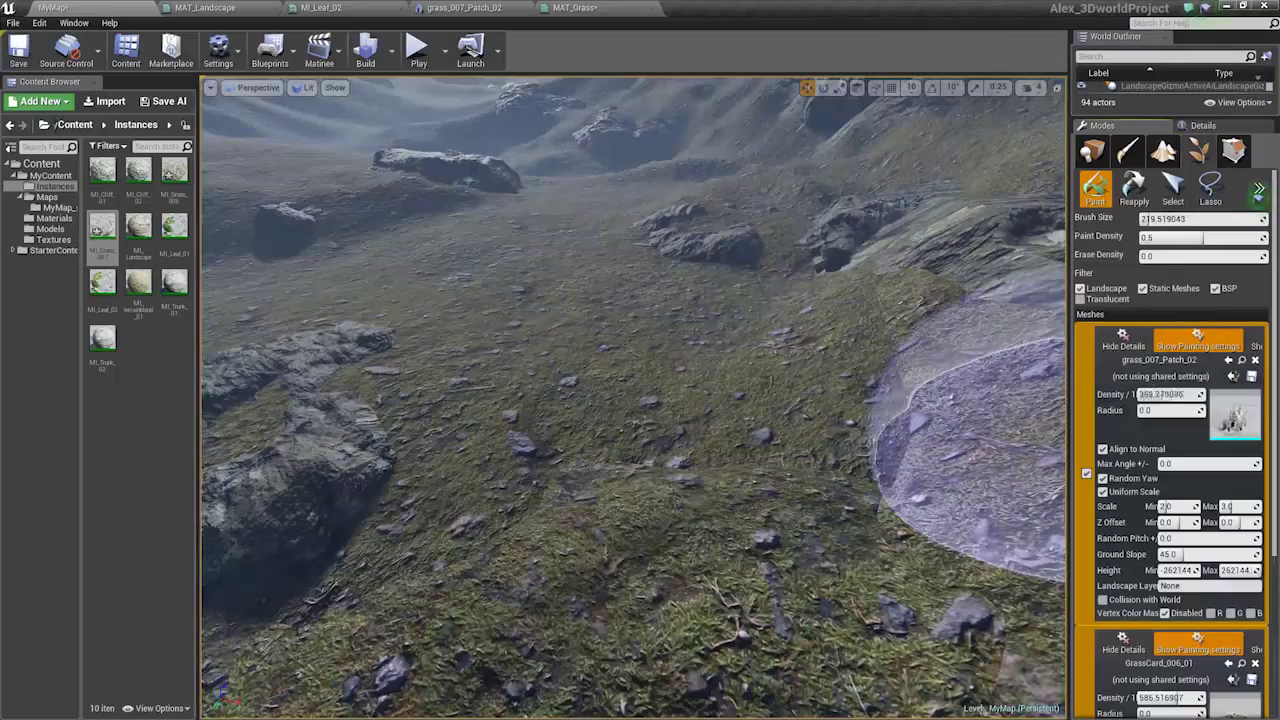
Set the density of grass_007_Patch_02 to 547.59552 and repaint the grass over the cleared ground.
mouse_move(694, 349)
left_mouse_down()
mouse_move(549, 286)
mouse_move(707, 398)
left_mouse_up()
key("w")
right_click_drag(707, 398, 714, 254)
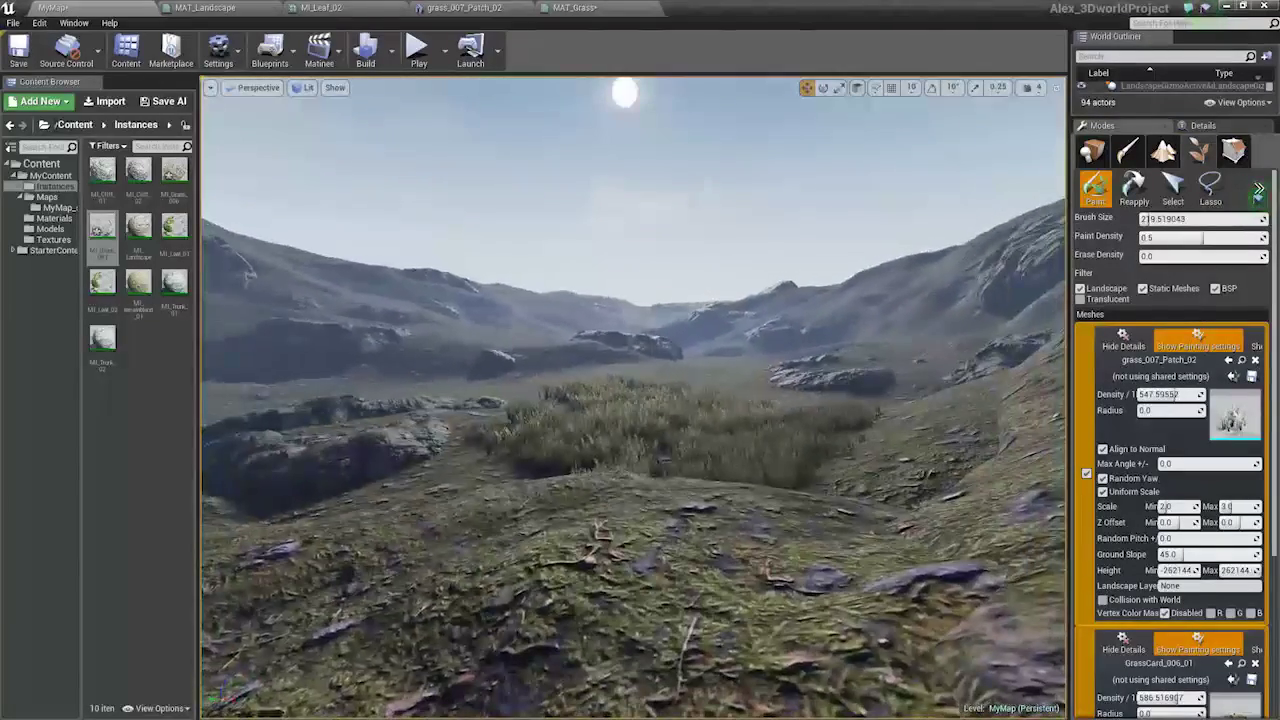
key("s")
mouse_move(655, 524)
right_mouse_down()
mouse_move(705, 504)
mouse_move(739, 458)
right_mouse_up()
key("s")
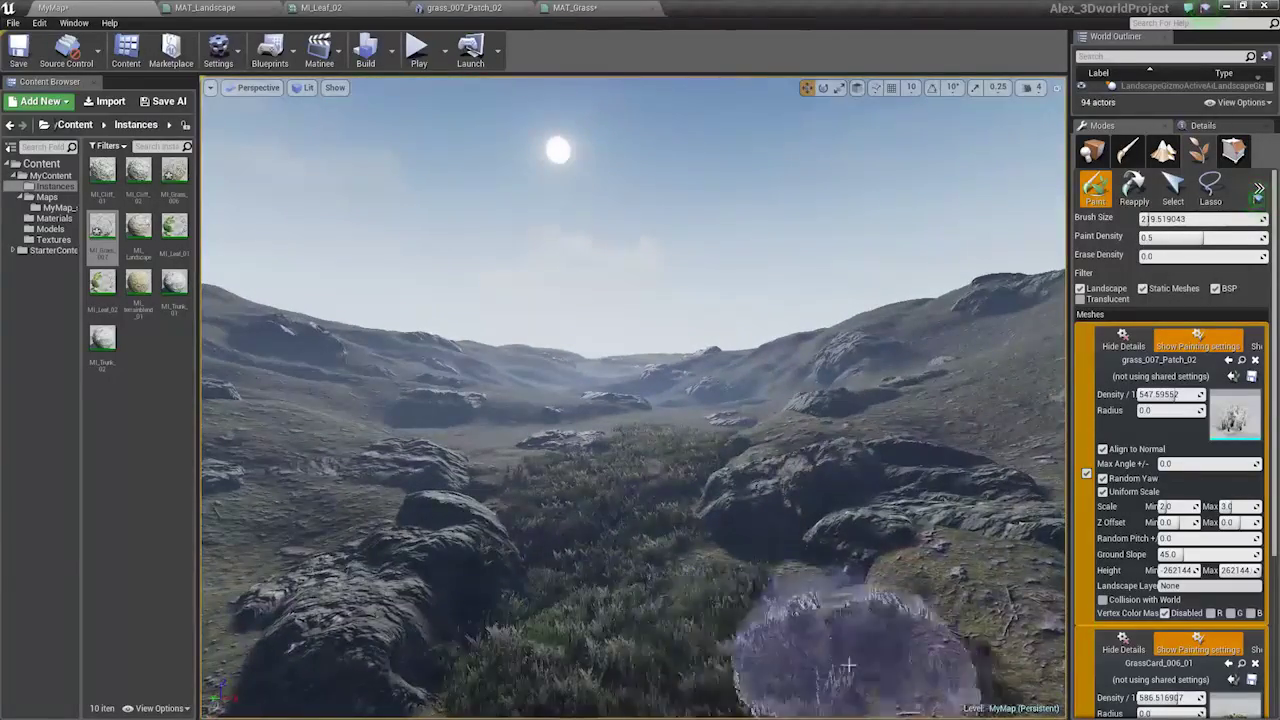
Examine the coverage of the repainted grass between the rock formations from above and from a distance.
right_click_drag(858, 678, 855, 655)
key("s")
key("w")
right_click_drag(884, 425, 872, 465)
key("w")
mouse_move(860, 338)
right_mouse_down()
mouse_move(866, 322)
mouse_move(777, 417)
mouse_move(880, 500)
right_mouse_up()
key("s")
key("w")
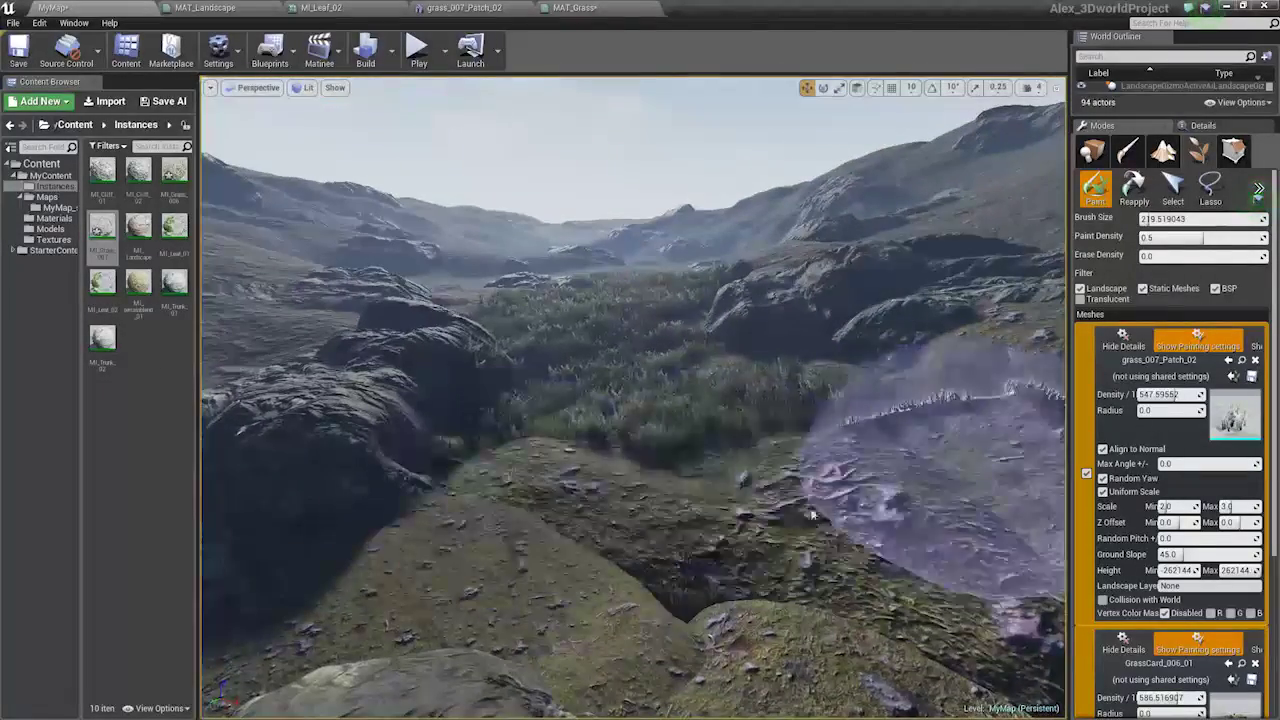
Erase all the painted grass from the valley floor between and beyond the rock formations.
left_click_drag(545, 352, 652, 286, "shift")
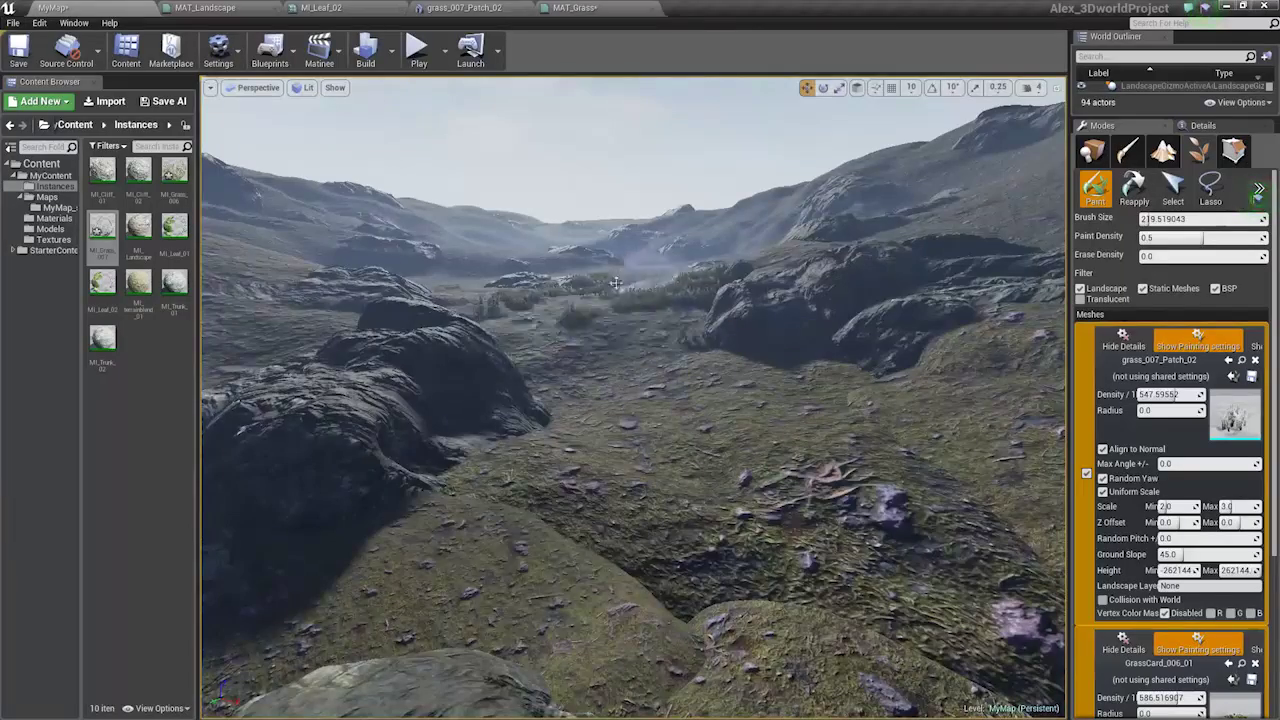
mouse_move(740, 345)
right_mouse_down()
mouse_move(738, 250)
mouse_move(640, 420)
mouse_move(523, 369)
right_mouse_up()
key("s")
left_click_drag(714, 262, 875, 371, "shift")
mouse_move(593, 420)
left_mouse_down("shift")
mouse_move(705, 222)
mouse_move(680, 190)
left_mouse_up("shift")
mouse_move(675, 192)
right_mouse_down()
mouse_move(705, 180)
mouse_move(725, 80)
mouse_move(653, 55)
right_mouse_up()
key("w")
key("s")
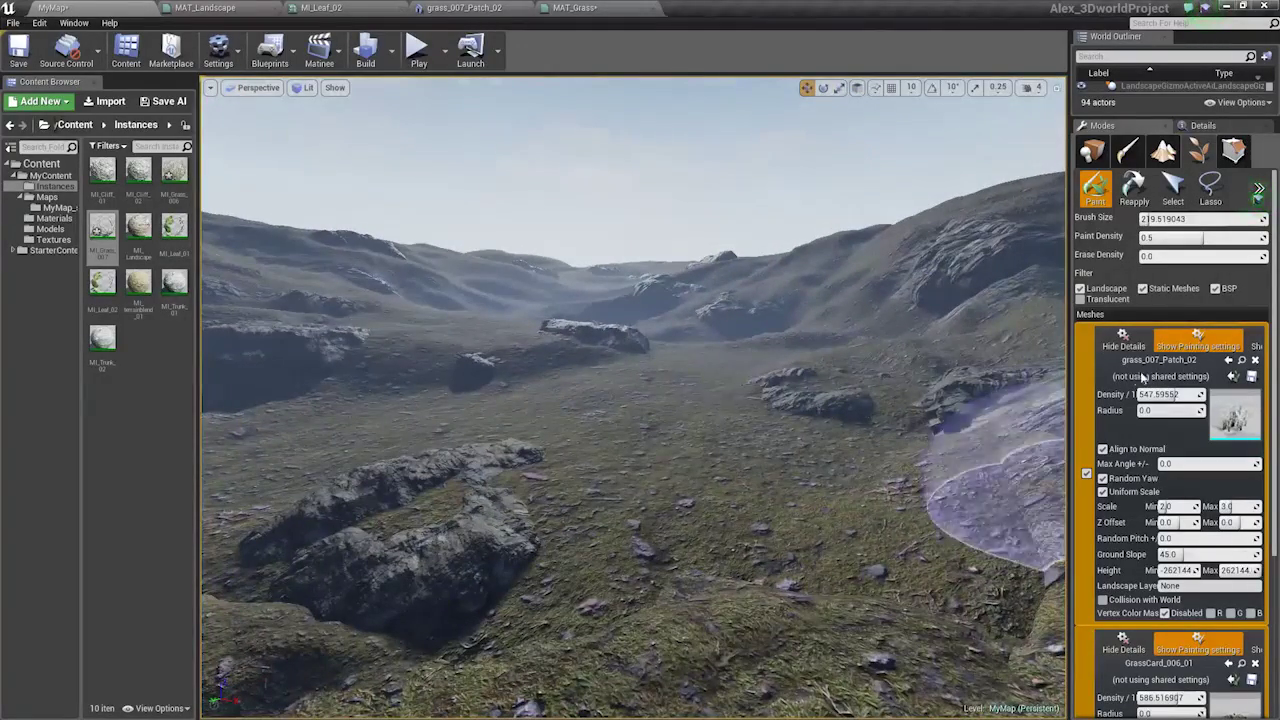
Reduce the foliage brush size to 116.991699 and paint a test patch of grass on the ground between the rock outcrops.
key("w")
right_click_drag(1017, 400, 985, 590)
key("w")
key("w")
key("w")
key("w")
key("w")
key("w")
key("w")
mouse_move(900, 300)
right_mouse_down()
mouse_move(794, 380)
mouse_move(855, 325)
mouse_move(892, 338)
right_mouse_up()
key("w")
key("s")
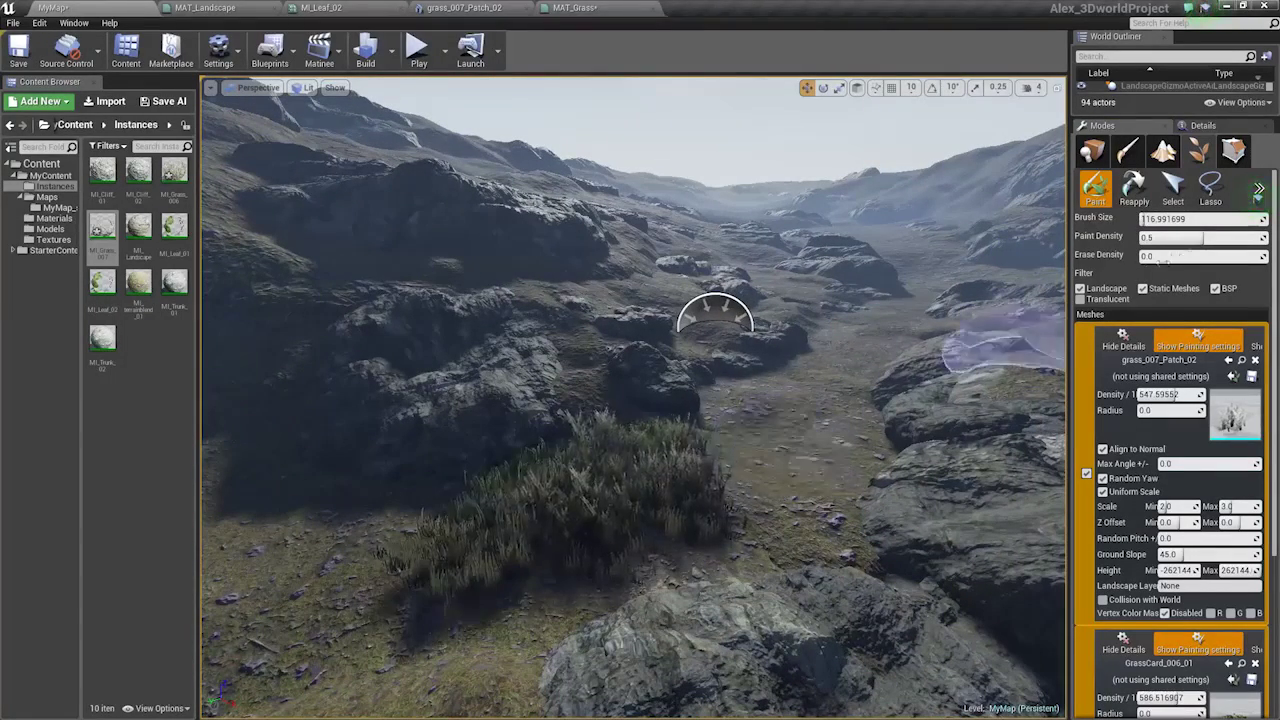
Lower the Paint Density to 0.186106 and erase the test patch of grass.
left_click_drag(1200, 238, 1162, 238)
left_click_drag(669, 480, 630, 490, "shift")
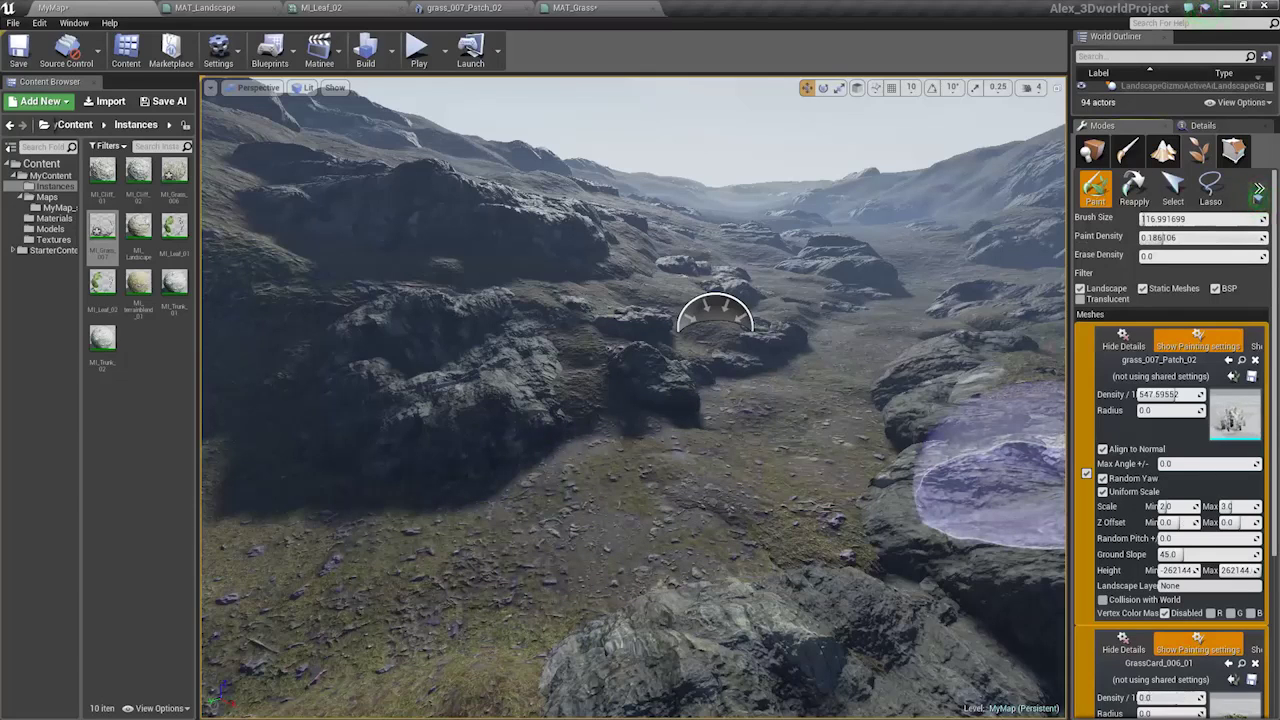
Set the GrassCard_006_01 density to 165.415726 and paint a test patch of grass across the ground behind the foreground rock.
left_click_drag(1142, 698, 1152, 698)
mouse_move(583, 488)
left_mouse_down()
mouse_move(314, 600)
mouse_move(563, 571)
mouse_move(409, 608)
left_mouse_up()
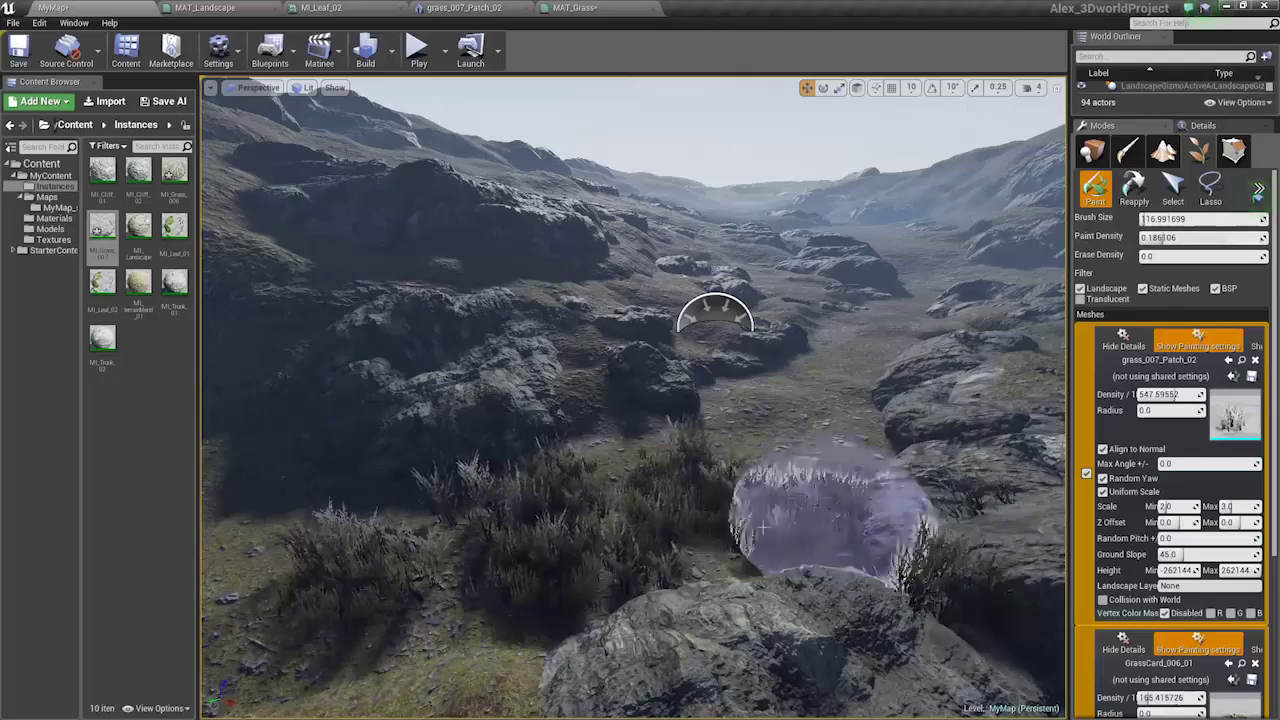
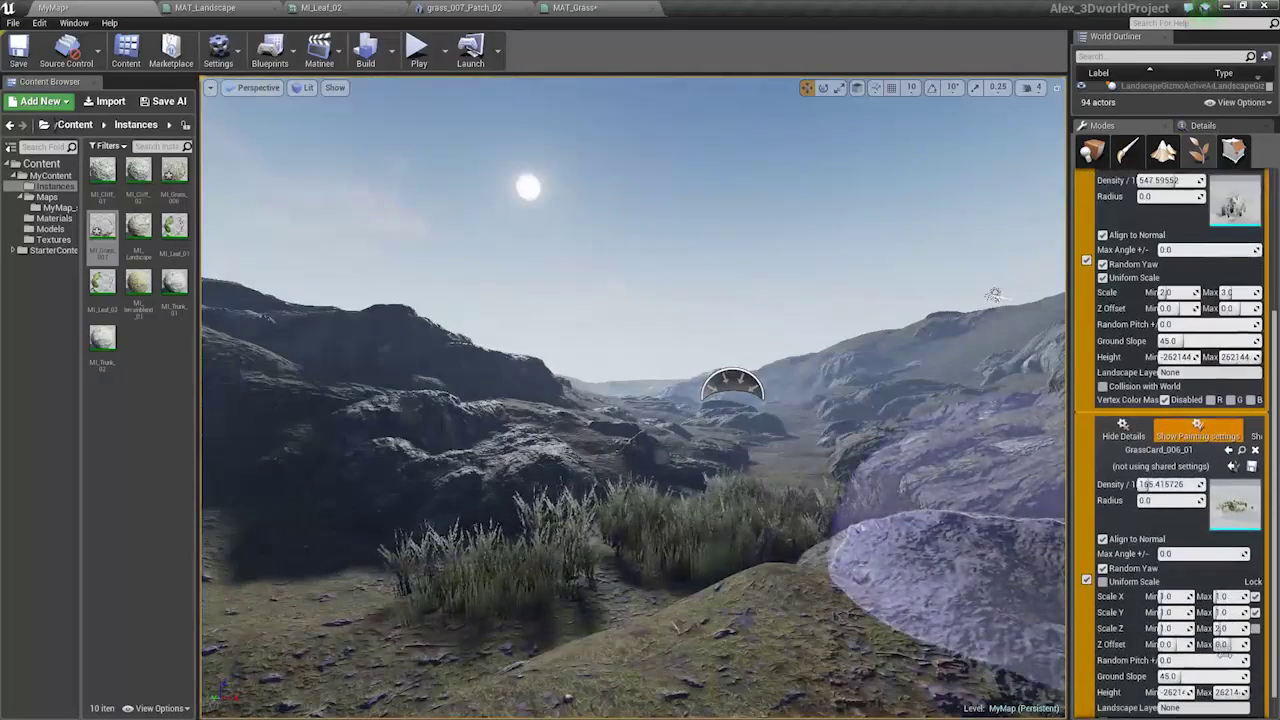
Set GrassCard_006_01's Z Offset to a minimum of -7.235 and maximum of -3.617, and erase the test patch of grass.
left_click_drag(1172, 645, 1163, 645)
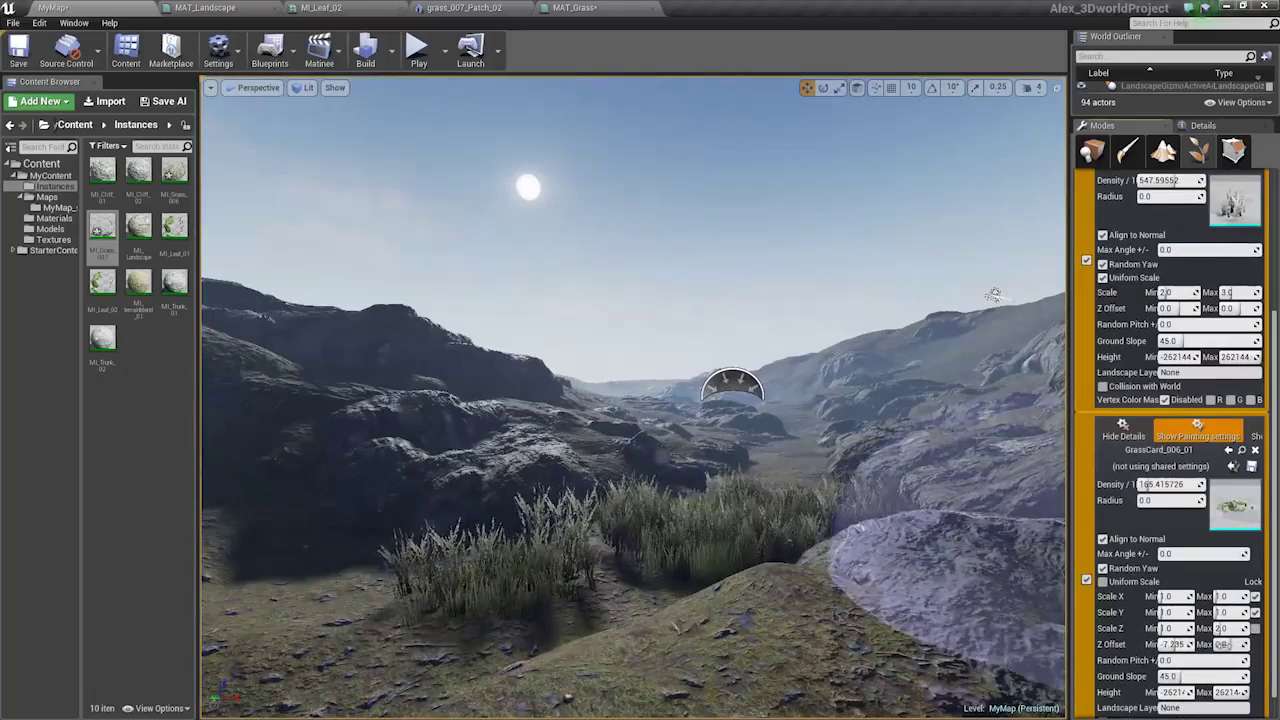
mouse_move(975, 550)
right_mouse_down()
mouse_move(965, 650)
mouse_move(964, 572)
right_mouse_up()
key("w")
key("s")
left_click_drag(650, 540, 425, 567, "shift")
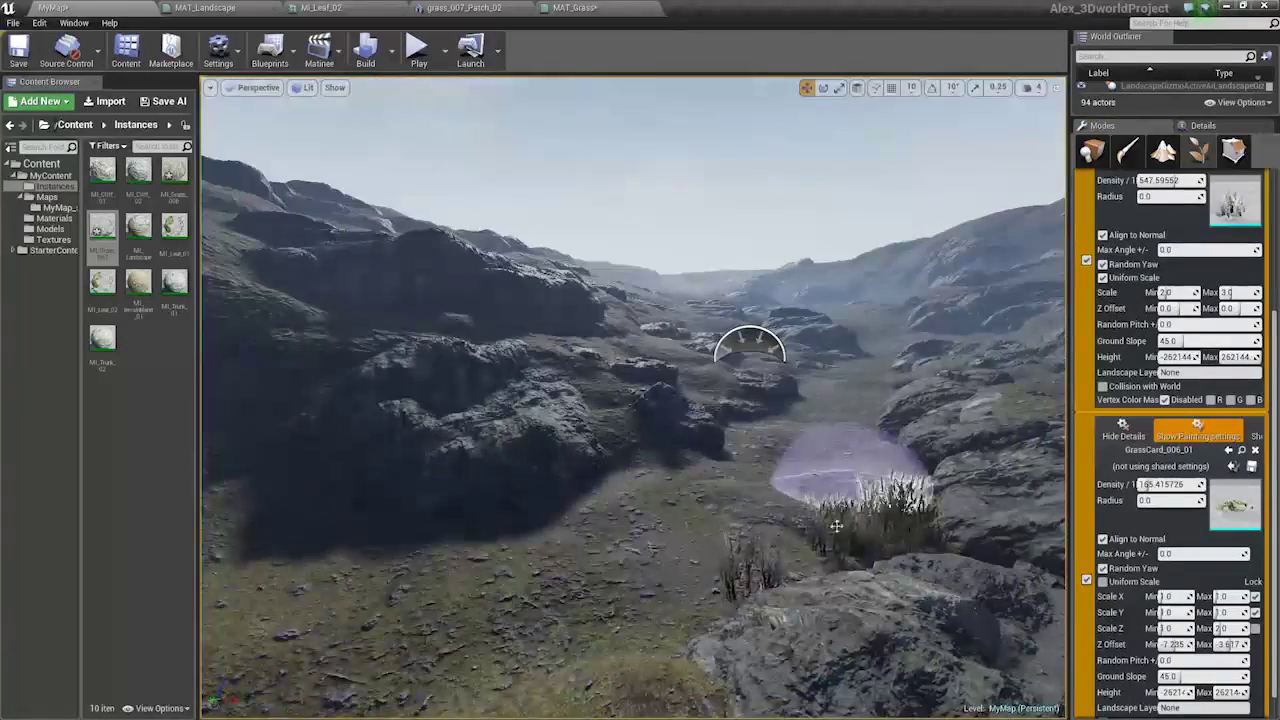
Paint grass over the cleared ground behind the foreground rock and on the slope below the rock outcrop.
mouse_move(465, 650)
left_mouse_down()
mouse_move(420, 605)
mouse_move(827, 515)
left_mouse_up()
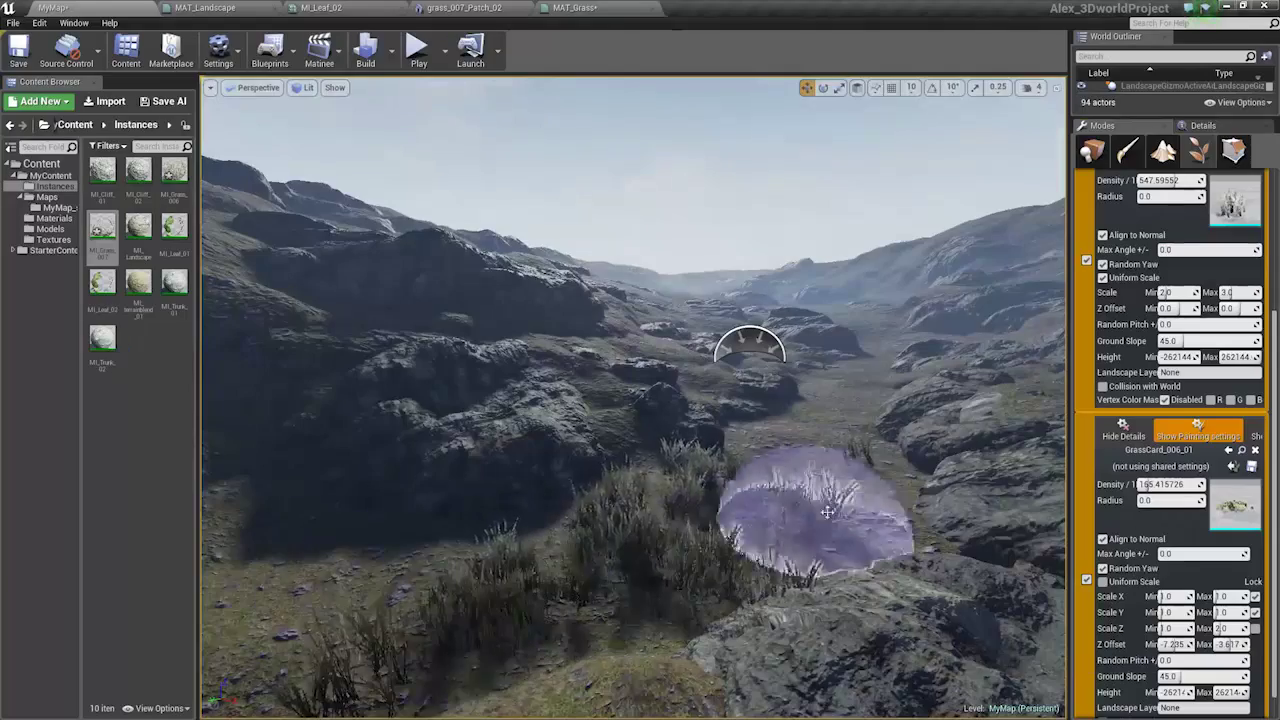
mouse_move(592, 574)
right_mouse_down()
mouse_move(593, 484)
mouse_move(582, 553)
right_mouse_up()
key("s")
key("d")
key("w")
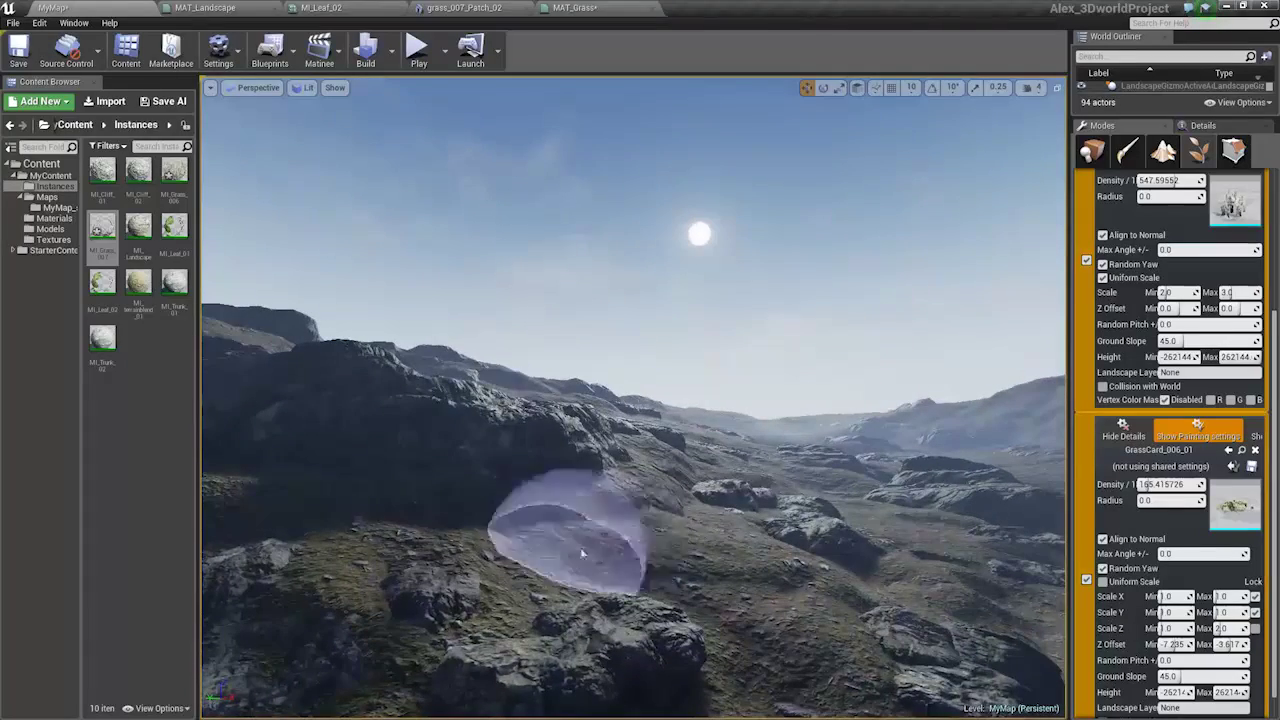
left_click(412, 505)
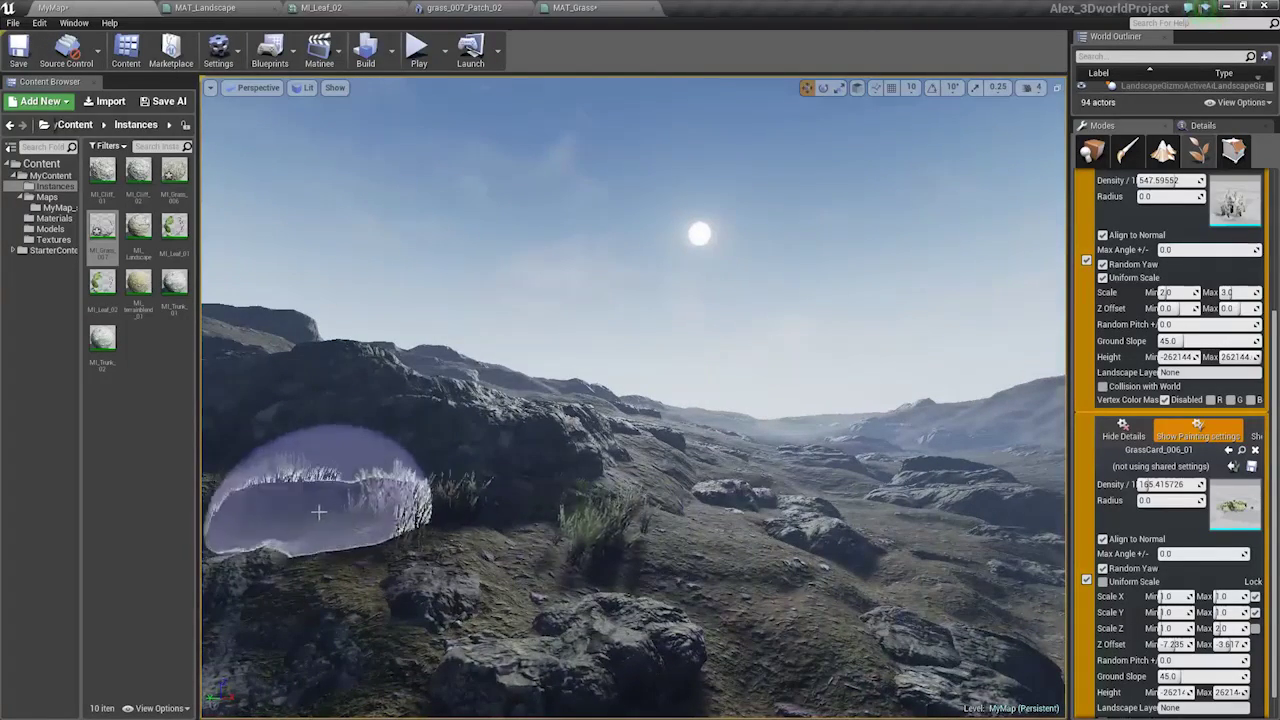
Set the densities of grass_007_Patch_02 to 194.60672 and GrassCard_006_01 to 243.258423, and erase the grass between the rock outcrops.
key("s")
mouse_move(800, 605)
right_mouse_down()
mouse_move(815, 588)
mouse_move(812, 665)
mouse_move(815, 640)
right_mouse_up()
key("w")
key("s")
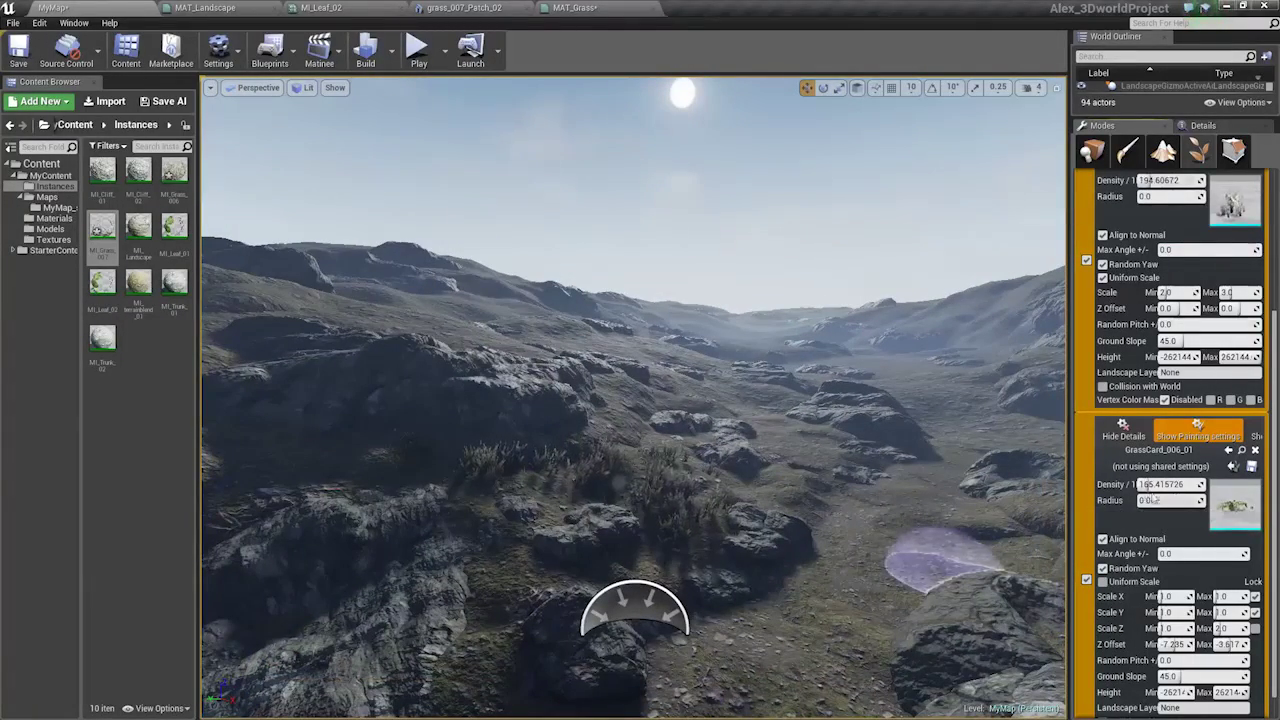
left_click_drag(1153, 486, 1160, 486)
right_click_drag(700, 440, 700, 480)
key("s")
mouse_move(697, 455)
left_mouse_down("shift")
mouse_move(523, 626)
mouse_move(480, 611)
mouse_move(703, 451)
mouse_move(564, 360)
mouse_move(735, 388)
mouse_move(640, 372)
left_mouse_up("shift")
Paint grass along the valley floor between the rock formations and in clumps beside the bare path.
right_click_drag(640, 372, 760, 376)
key("w")
right_click_drag(694, 462, 683, 449)
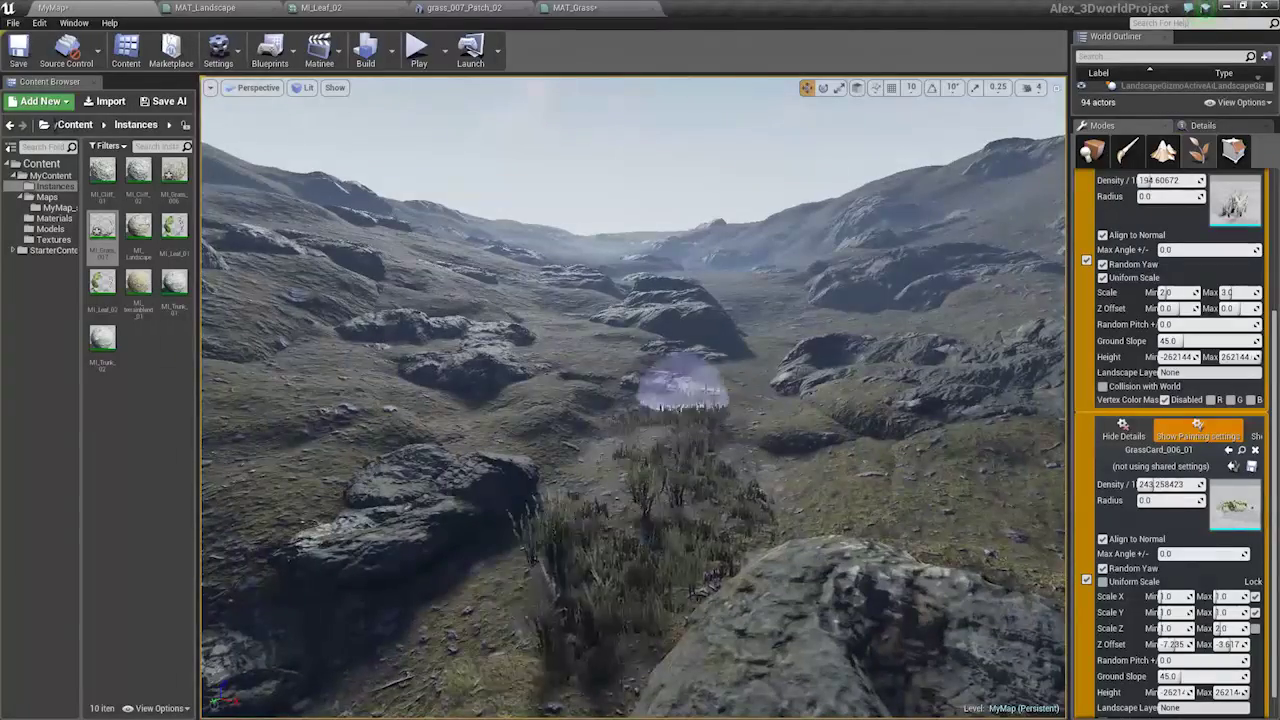
right_click_drag(758, 382, 752, 384)
key("w")
left_click_drag(752, 450, 790, 500)
mouse_move(720, 480)
right_mouse_down()
mouse_move(683, 395)
mouse_move(660, 470)
right_mouse_up()
key("s")
key("w")
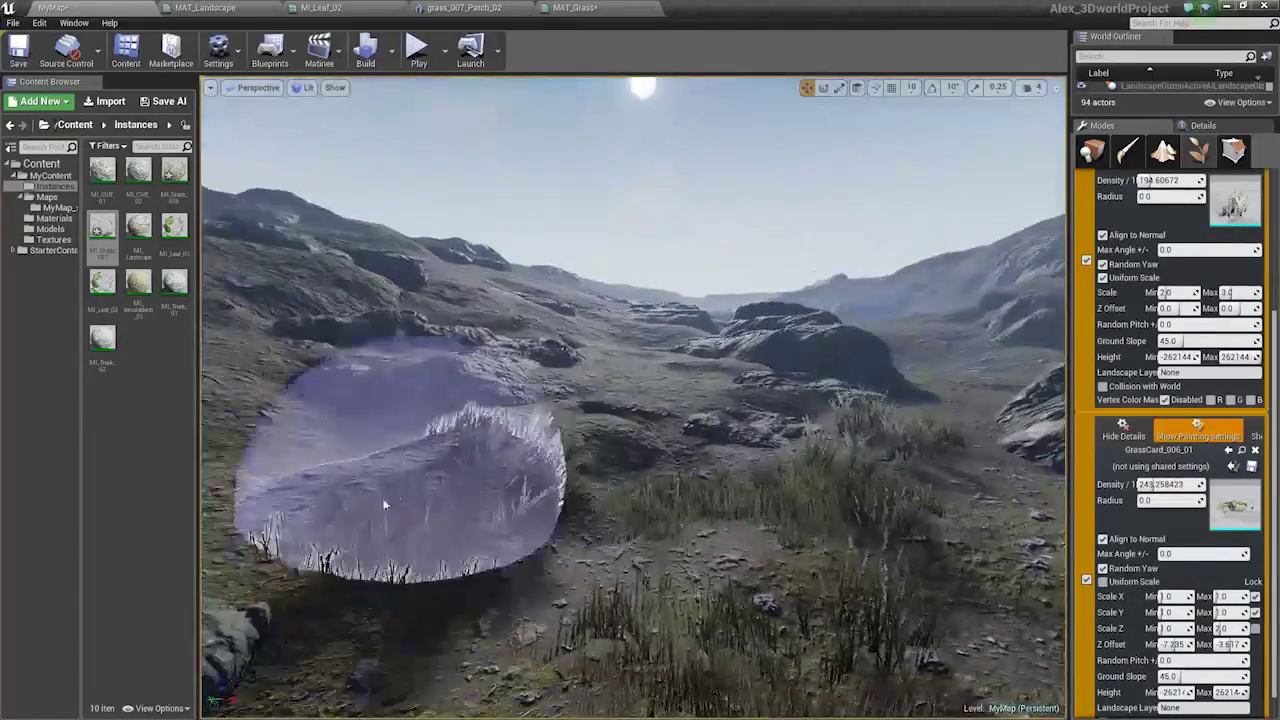
left_click(395, 497)
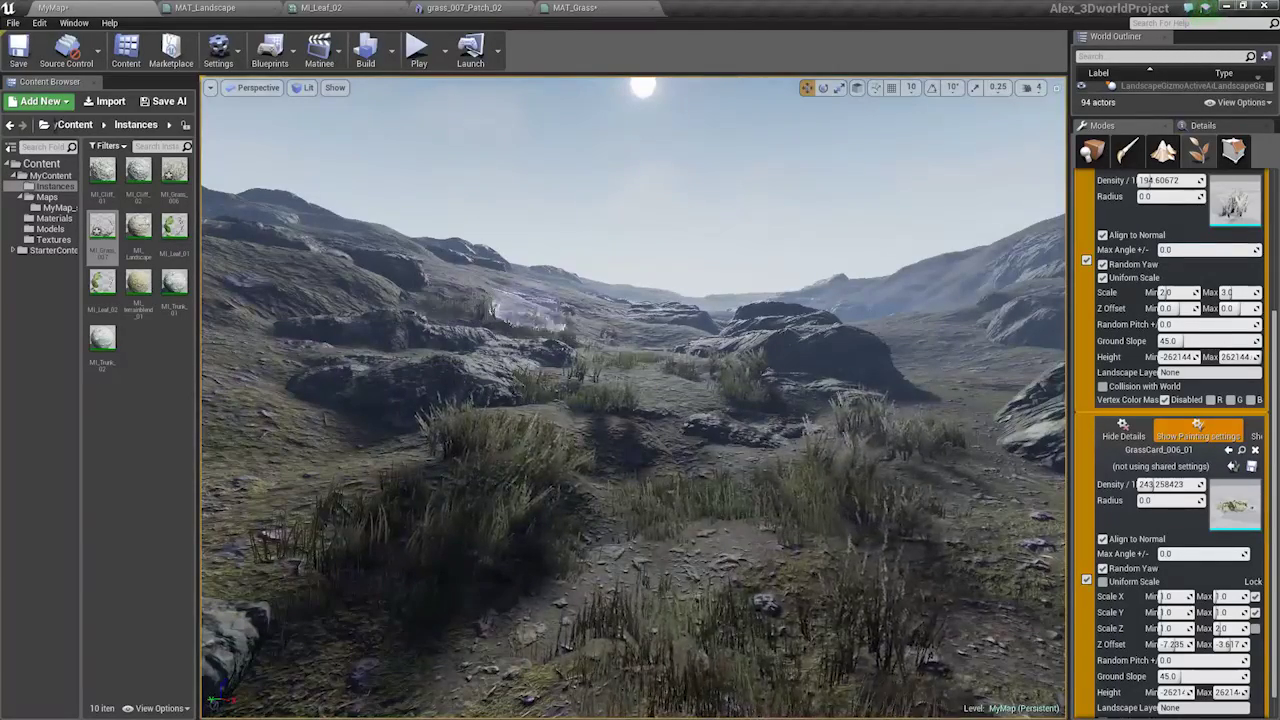
Examine the painted grass at ground level and from a distance to judge how it blends into the valley.
key("s")
mouse_move(628, 388)
right_mouse_down()
mouse_move(624, 312)
mouse_move(576, 400)
mouse_move(580, 440)
mouse_move(596, 360)
right_mouse_up()
key("w")
key("w")
key("w")
key("s")
key("w")
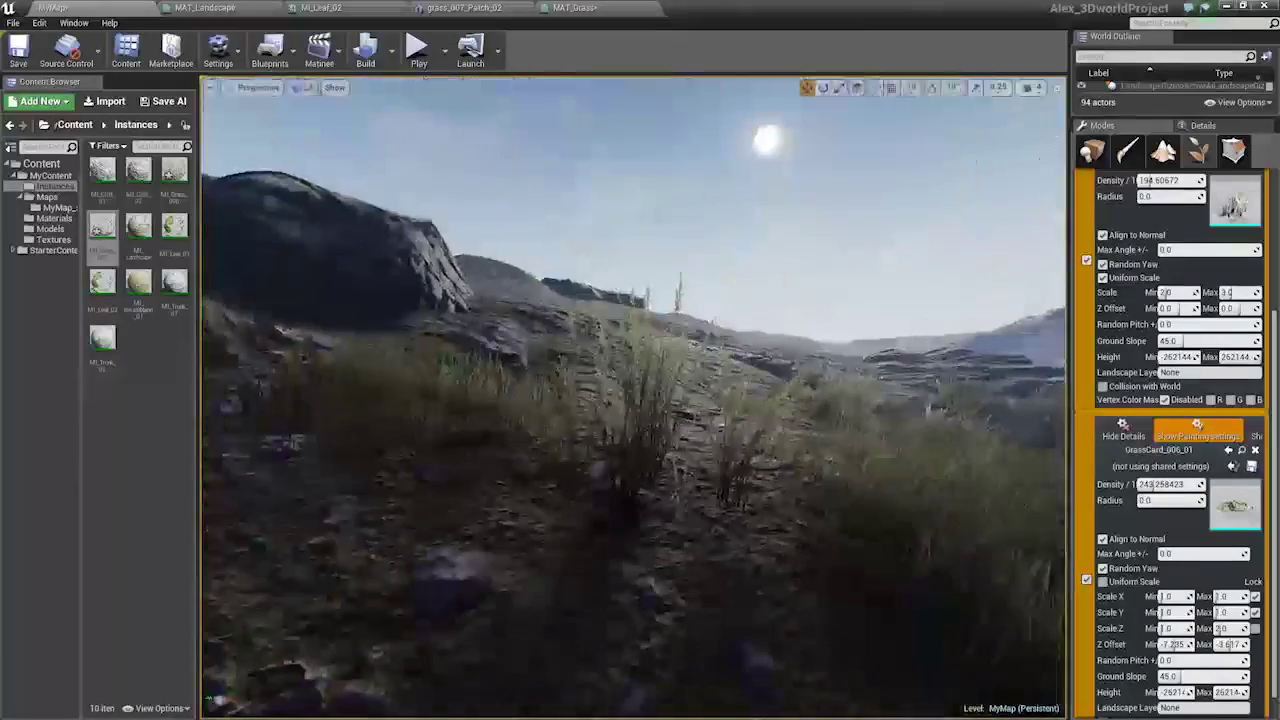
key("s")
right_click_drag(621, 411, 621, 411)
key("w")
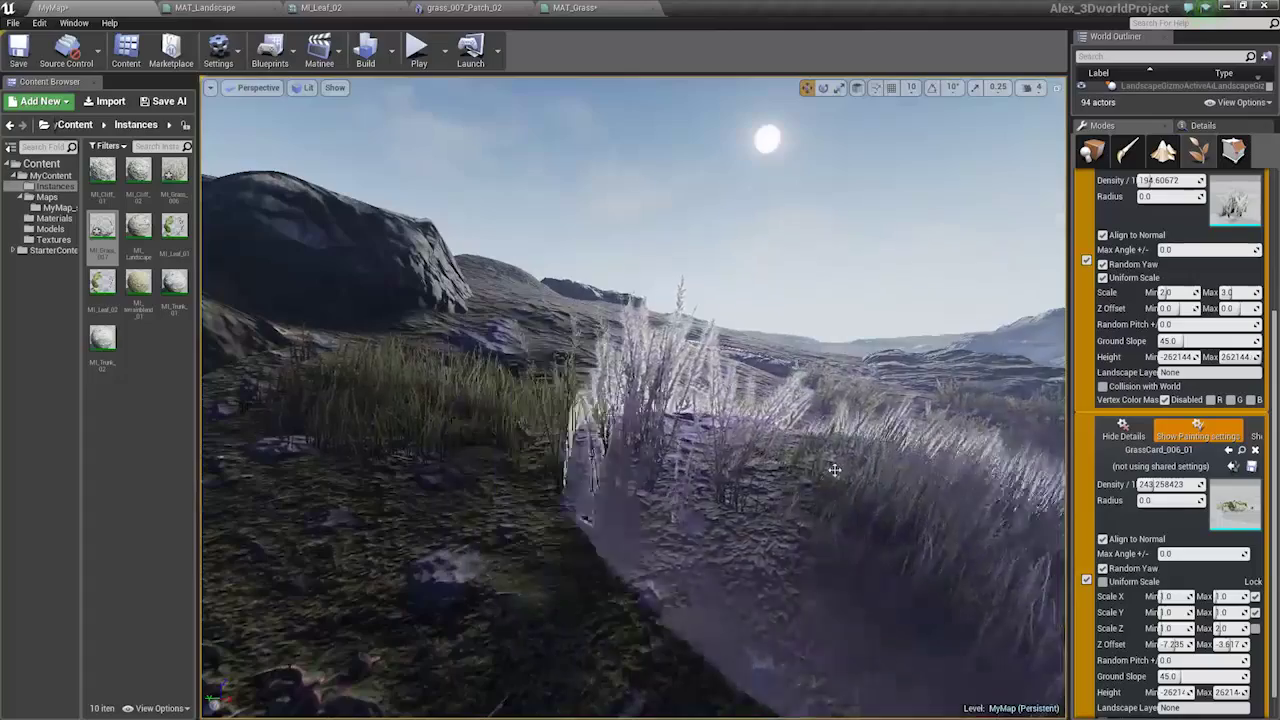
right_click_drag(490, 215, 518, 224)
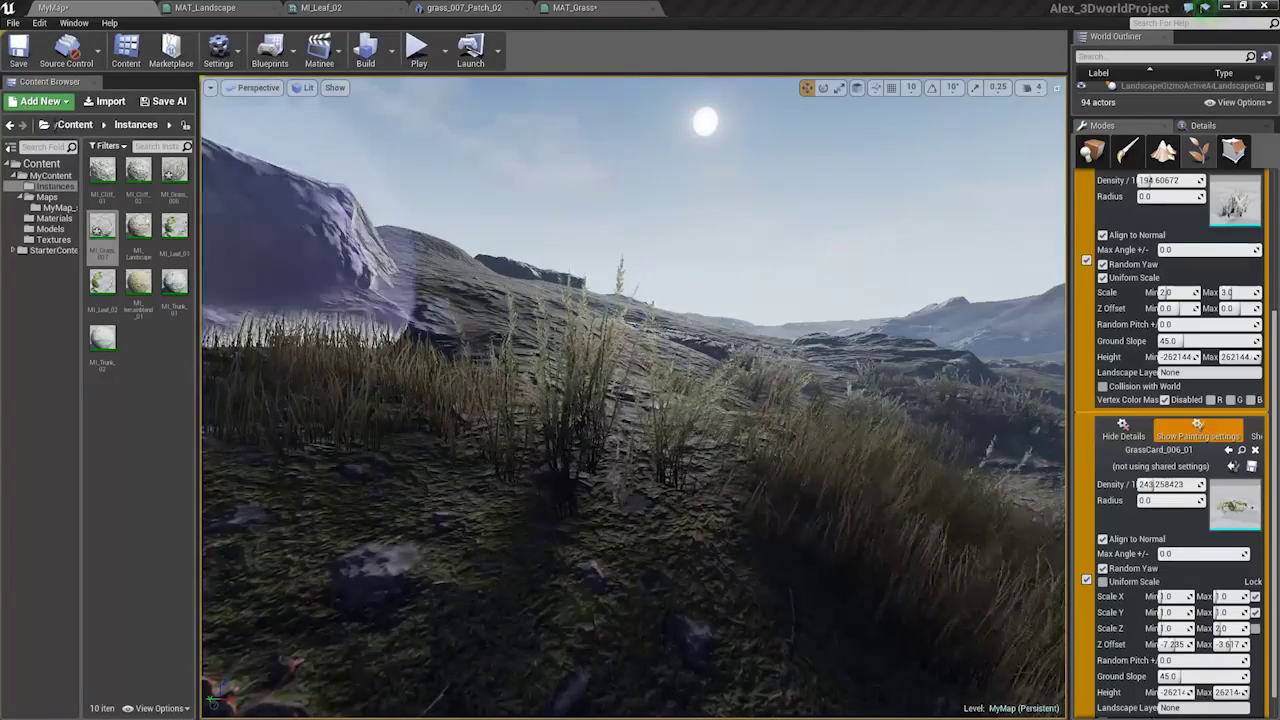
key("w")
right_click_drag(437, 516, 526, 458)
key("d")
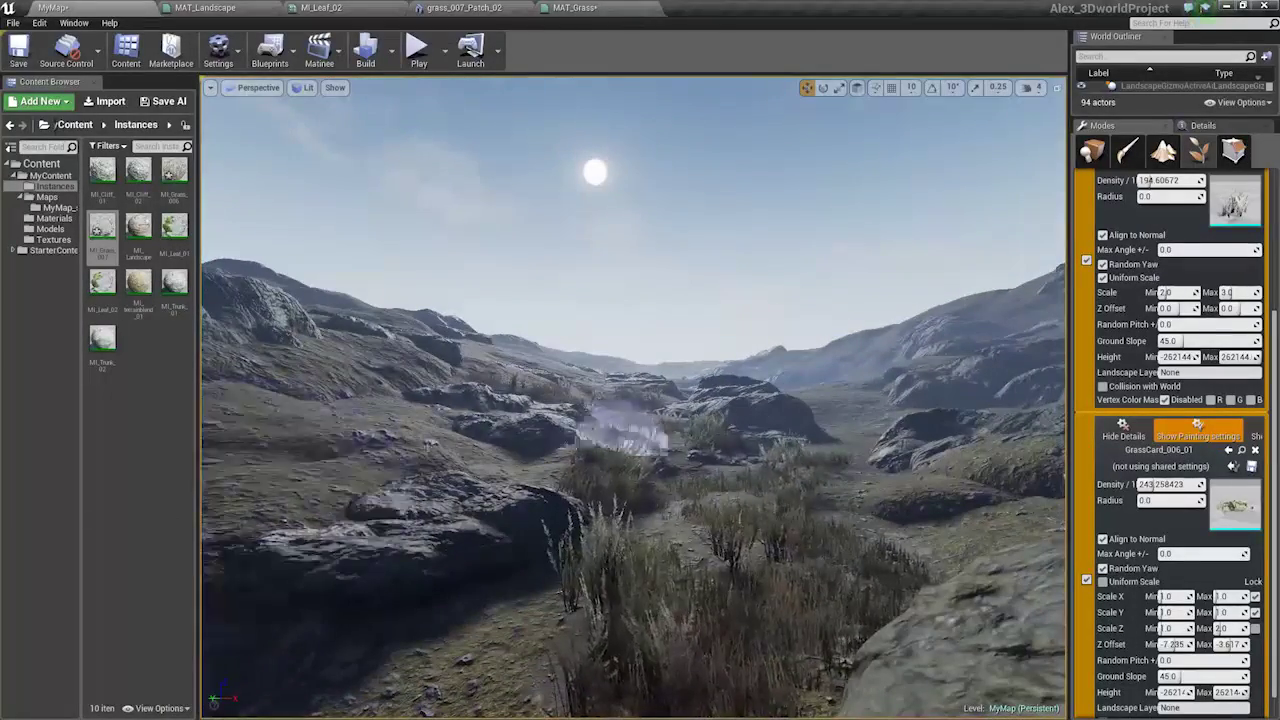
mouse_move(632, 400)
right_mouse_down()
mouse_move(522, 525)
mouse_move(662, 388)
mouse_move(618, 400)
right_mouse_up()
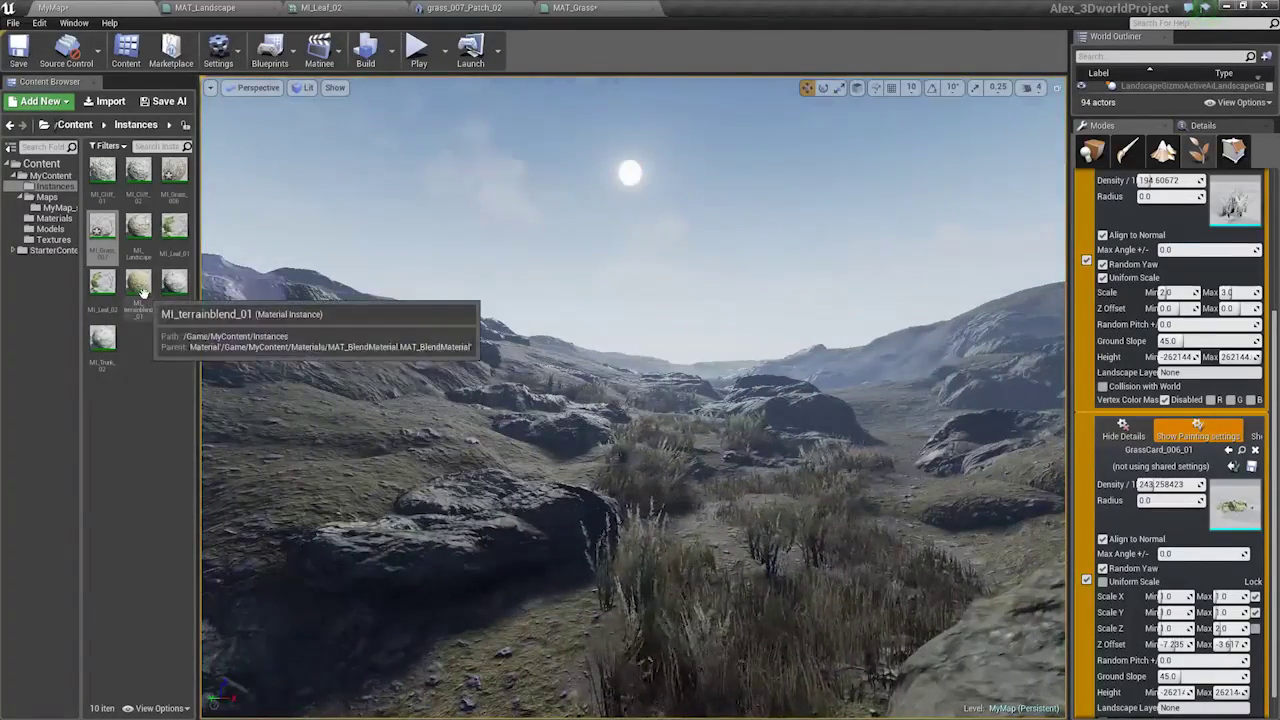
Open the MI_terrainblend_01 material instance beside the viewport and look through its parameters for a specular control.
left_click(143, 292)
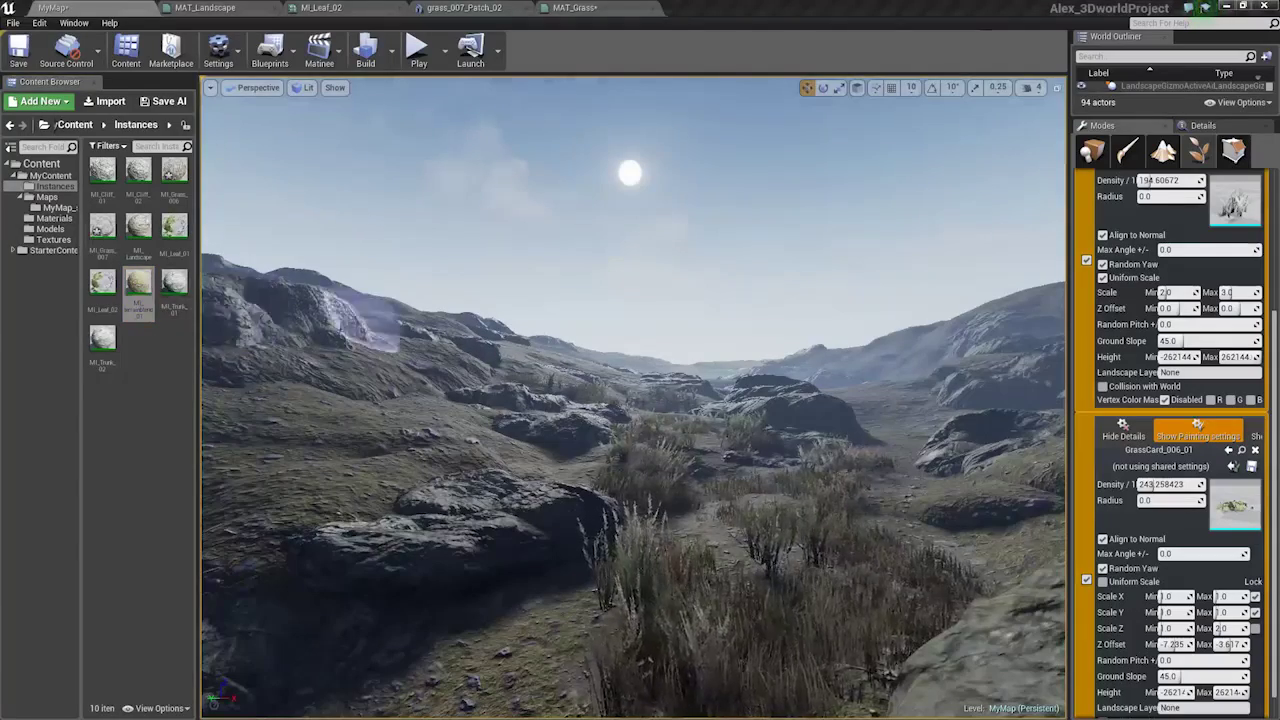
double_click(140, 290)
left_click_drag(988, 152, 1237, 90)
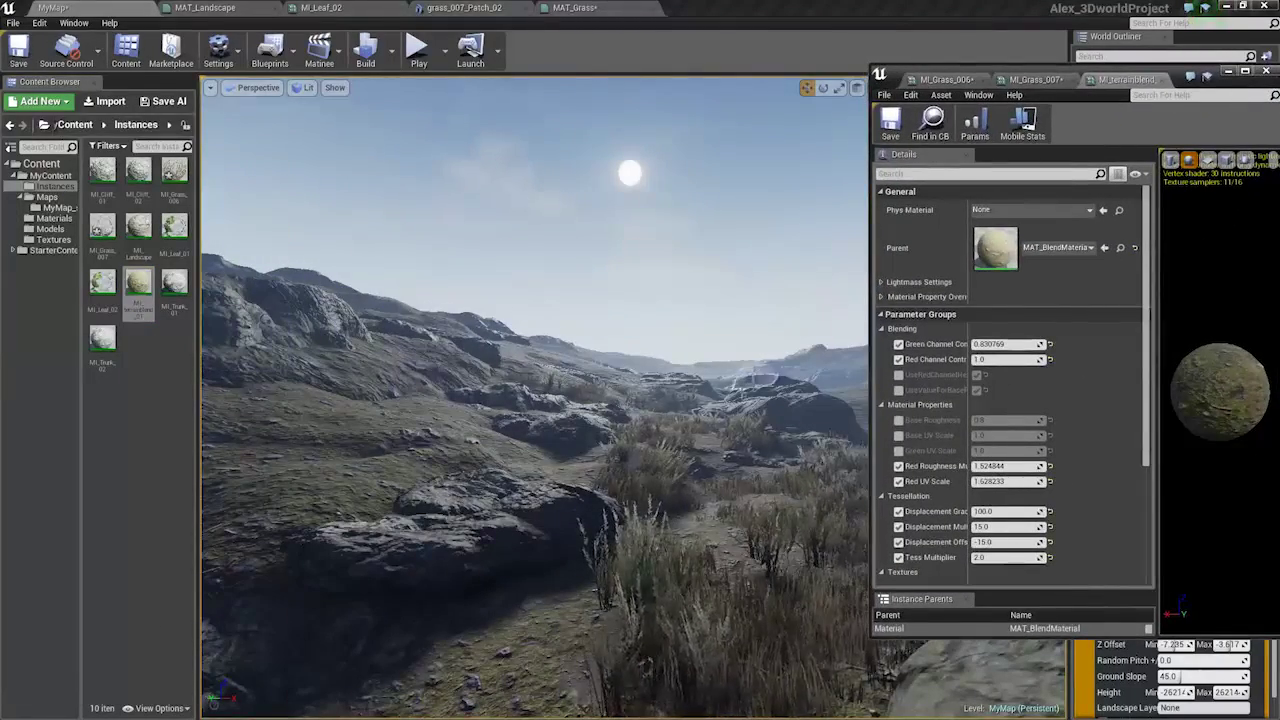
scroll(991, 502, "down", 2)
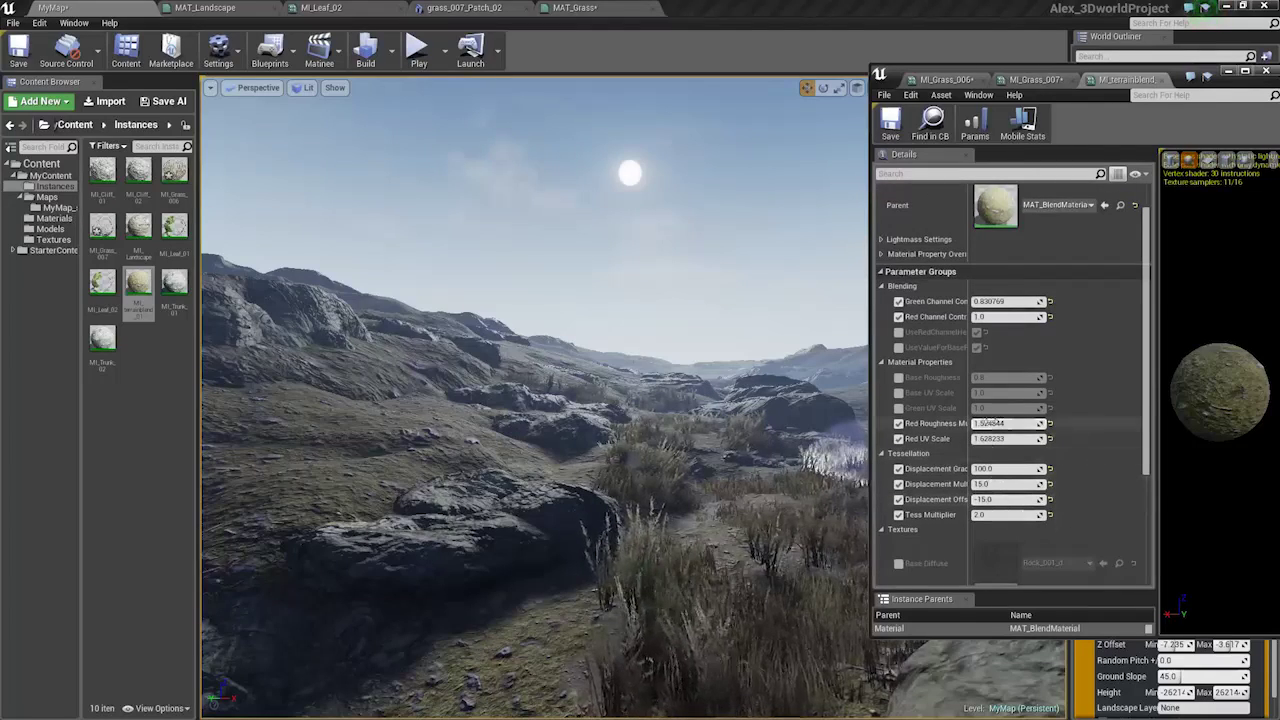
scroll(1000, 400, "down", 5)
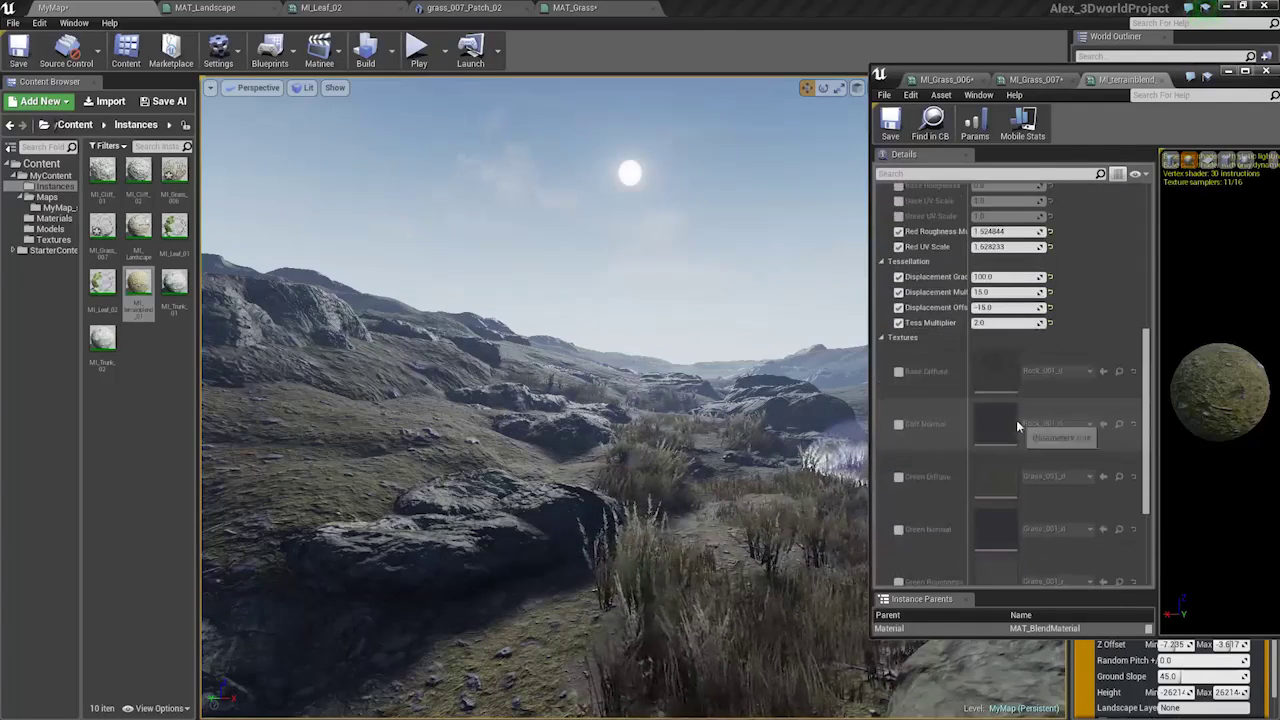
scroll(1014, 277, "up", 4)
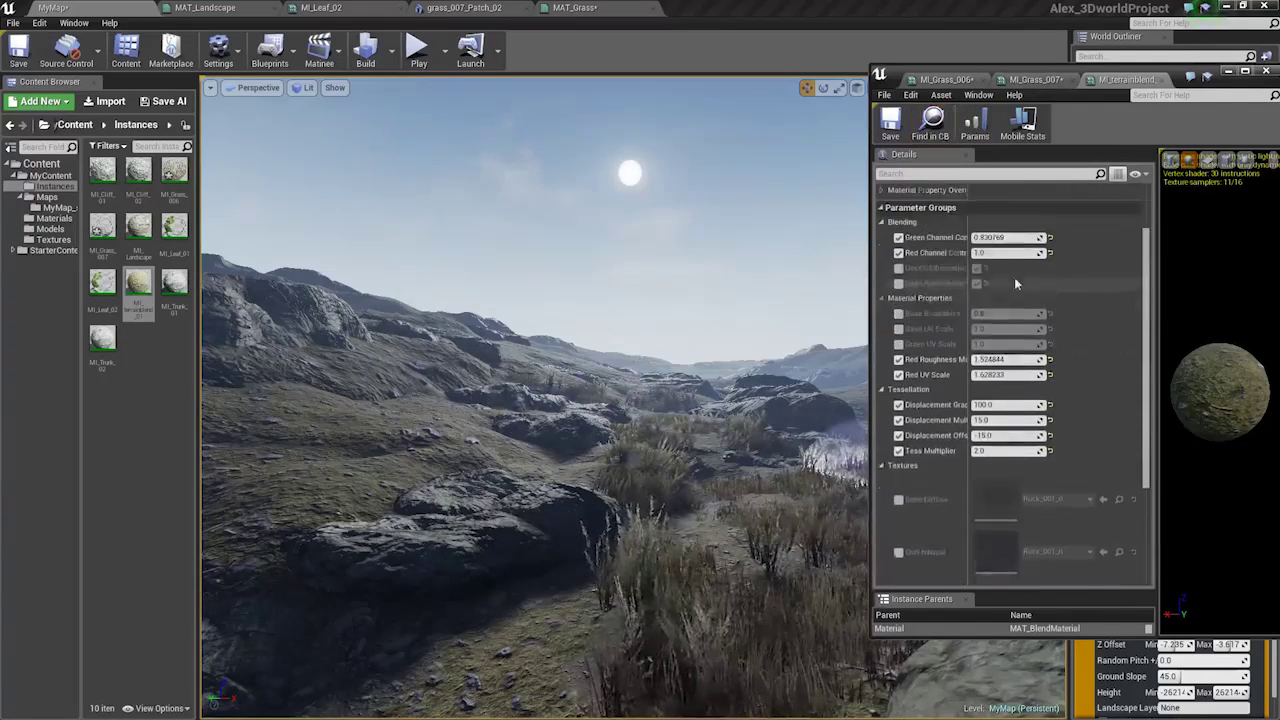
scroll(1006, 316, "down", 9)
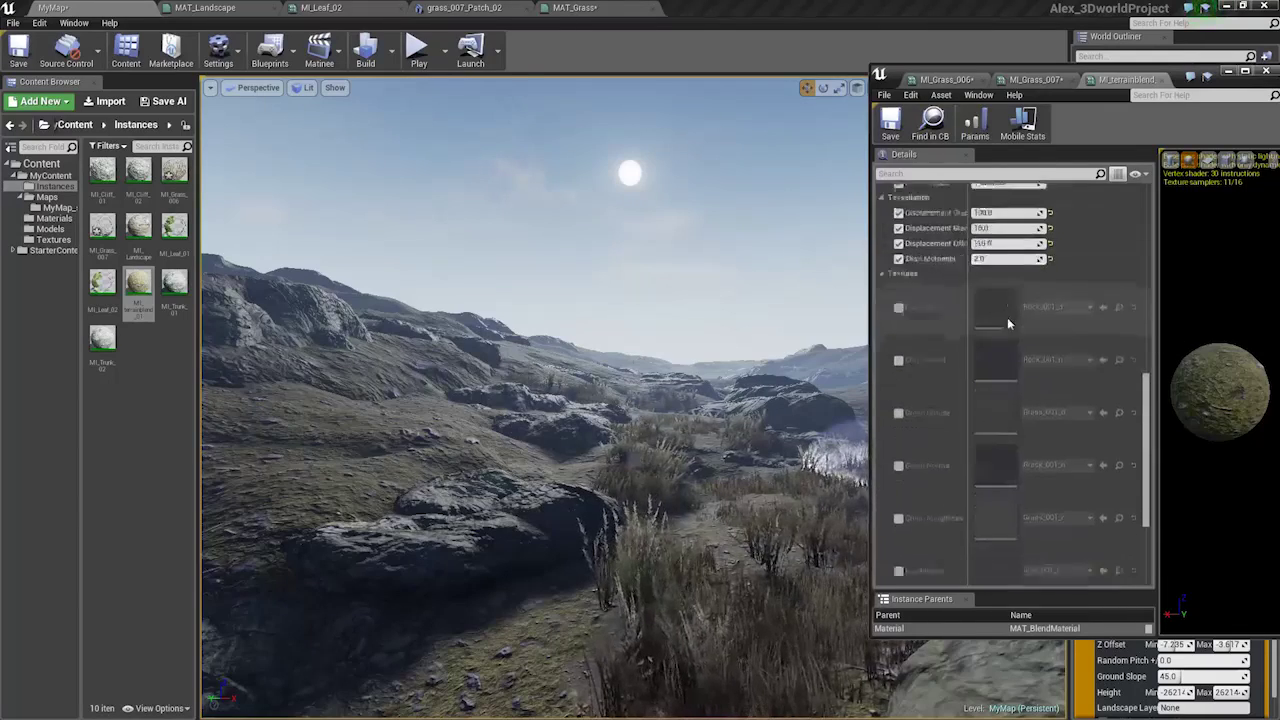
scroll(1005, 310, "up", 4)
scroll(1000, 340, "down", 4)
scroll(1010, 348, "up", 8)
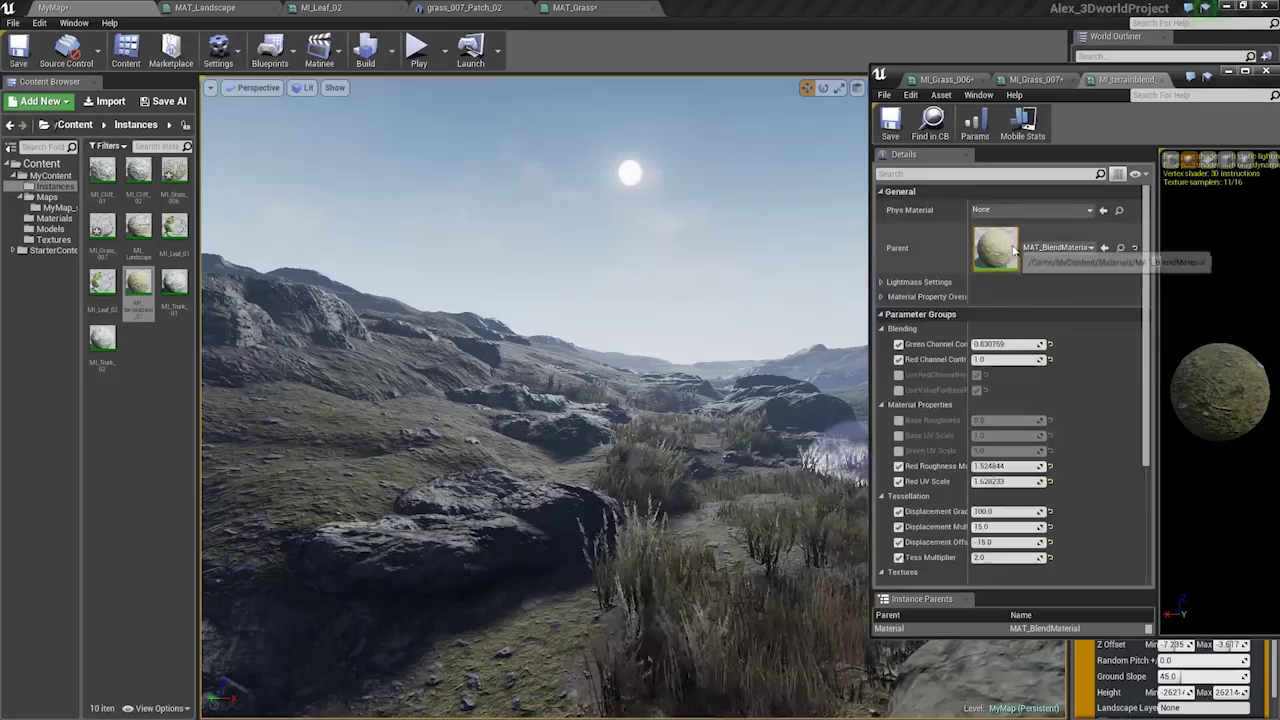
Convert the 0.5 constant in the Metal/Spec group of the parent MAT_BlendMaterial to a parameter named Spec and apply the material.
double_click(1013, 251)
right_click_drag(1105, 386, 1091, 306)
right_click_drag(1034, 335, 1154, 337)
scroll(1156, 337, "down", 6)
scroll(1098, 365, "up", 7)
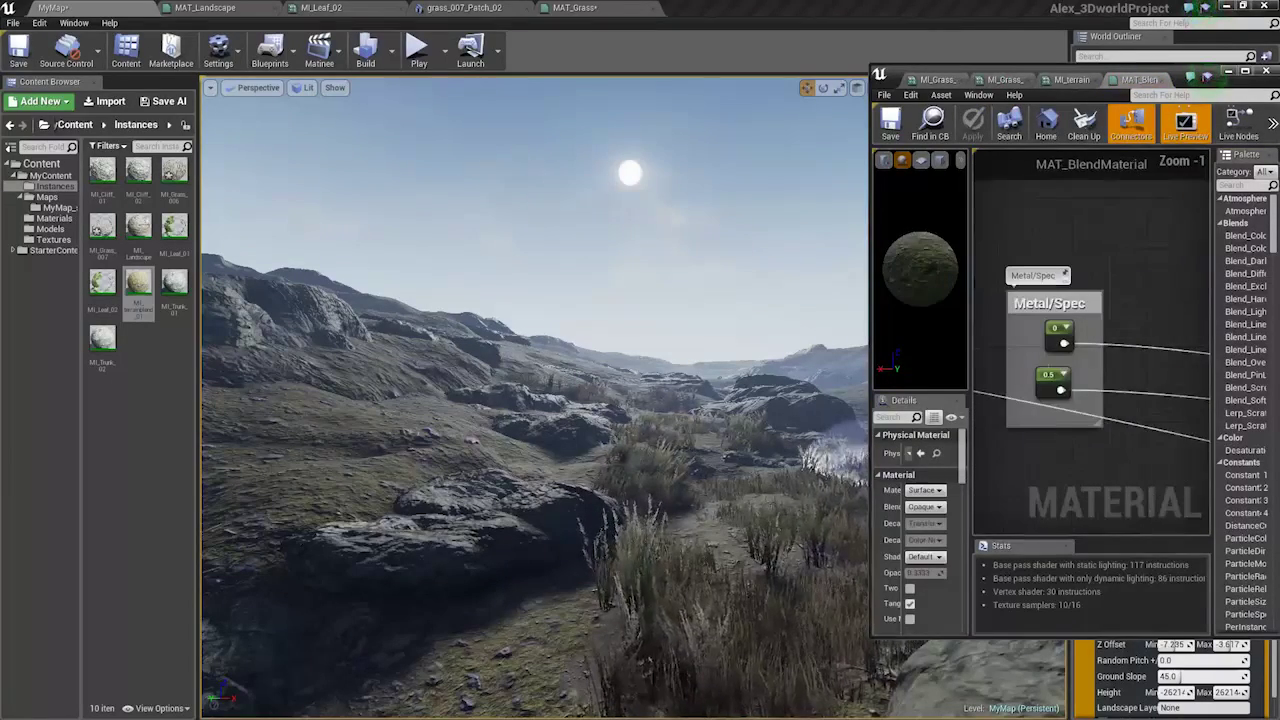
left_click(1052, 331)
left_click(1046, 391)
right_click_drag(1047, 390, 1045, 393)
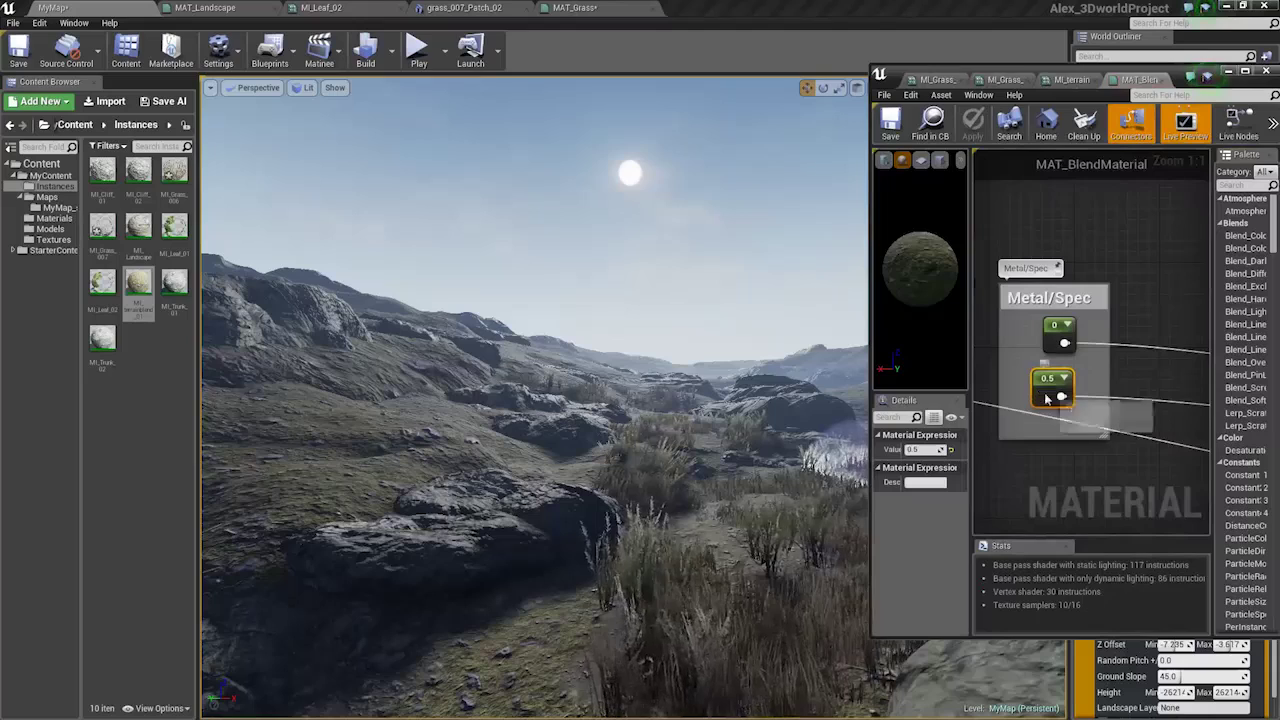
right_click(1045, 393)
left_click(1082, 400)
type("Spec")
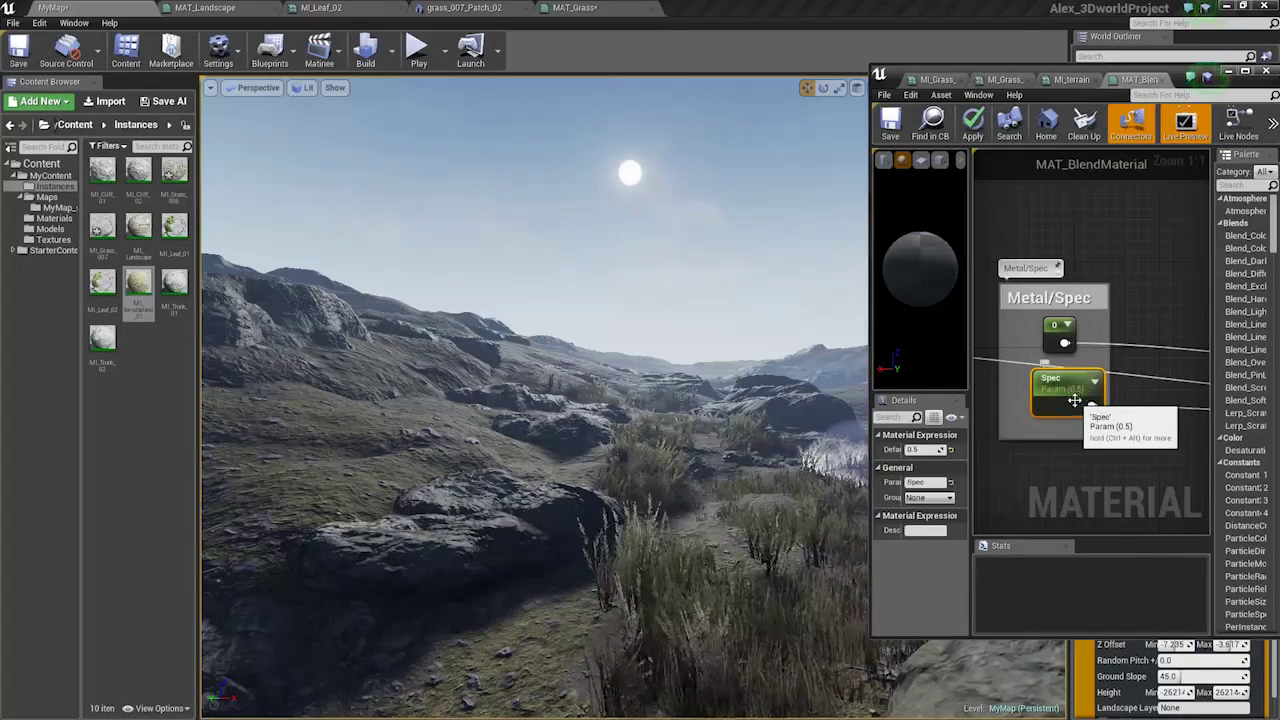
left_click(971, 138)
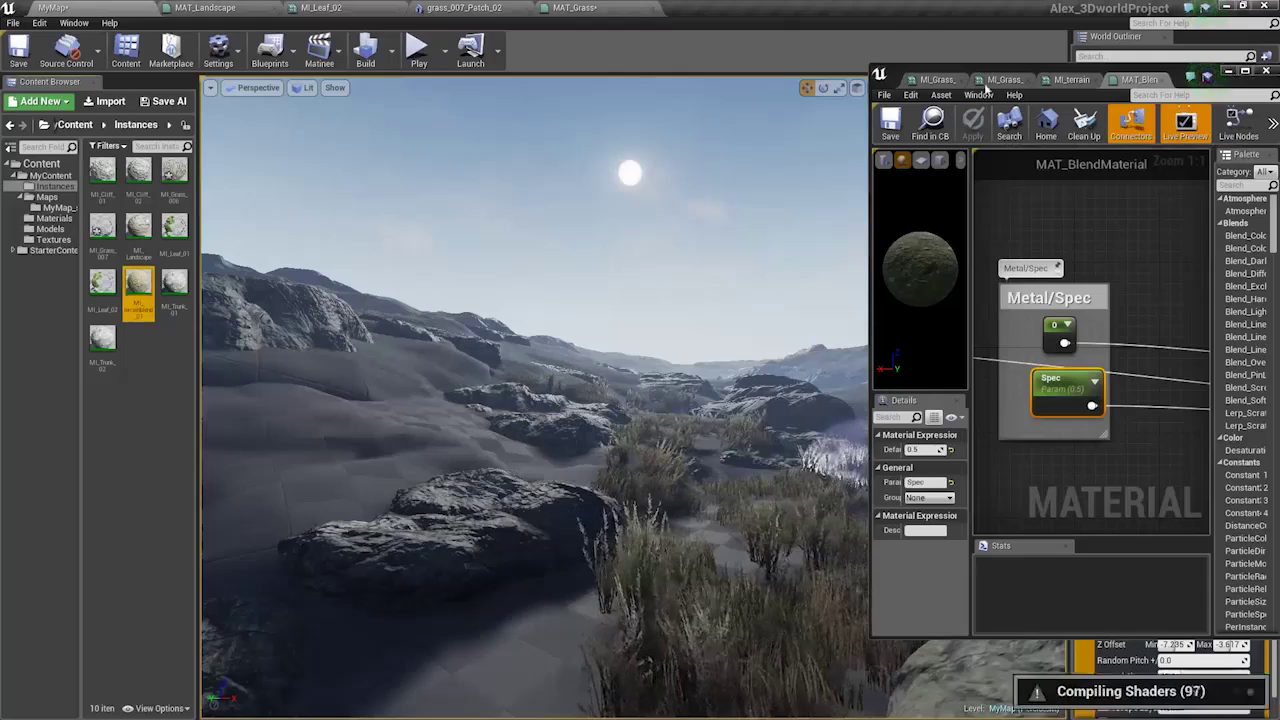
Enable the Spec parameter in the MI_terrainblend_01 instance and lower it to about 0.066.
left_click(1072, 80)
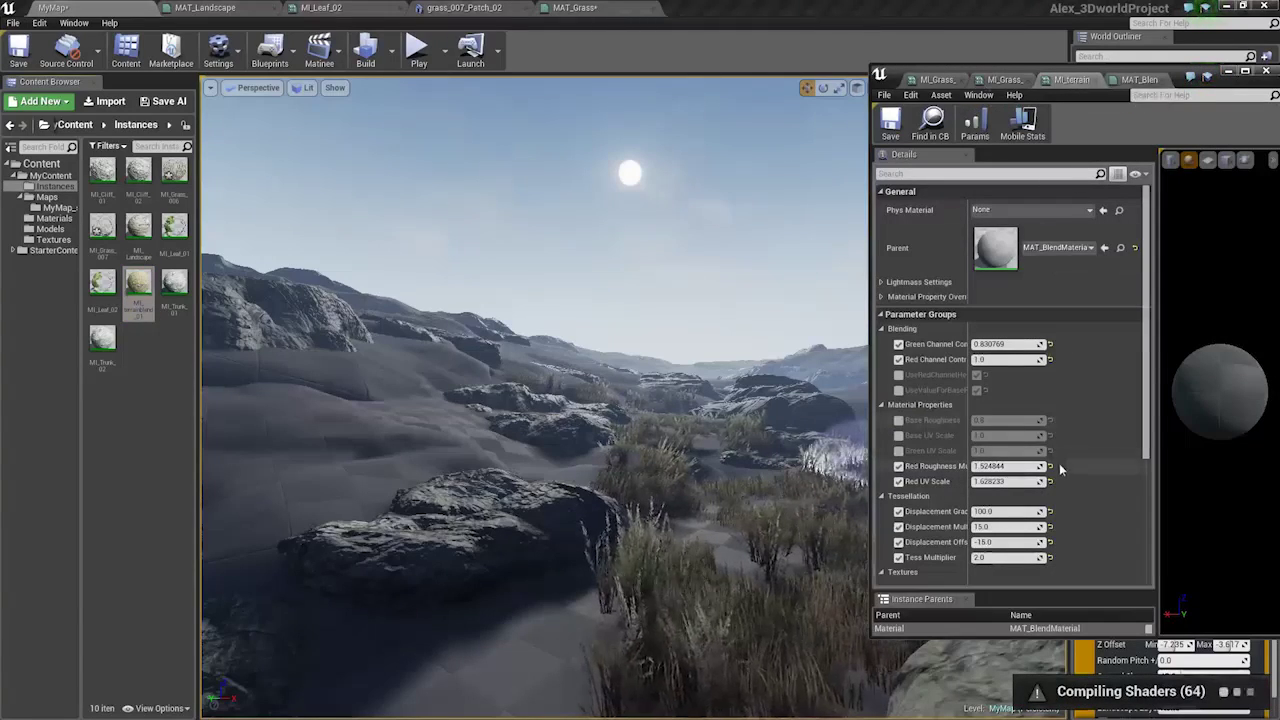
scroll(1030, 420, "down", 5)
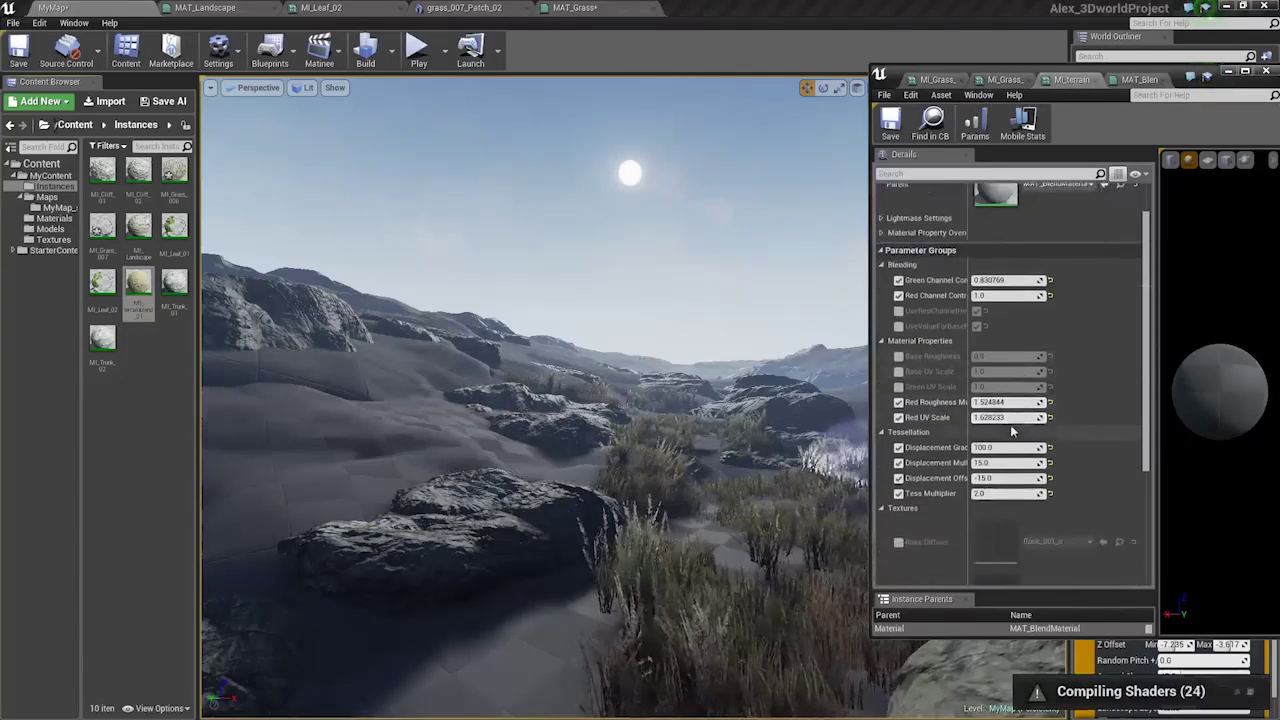
left_click(882, 338)
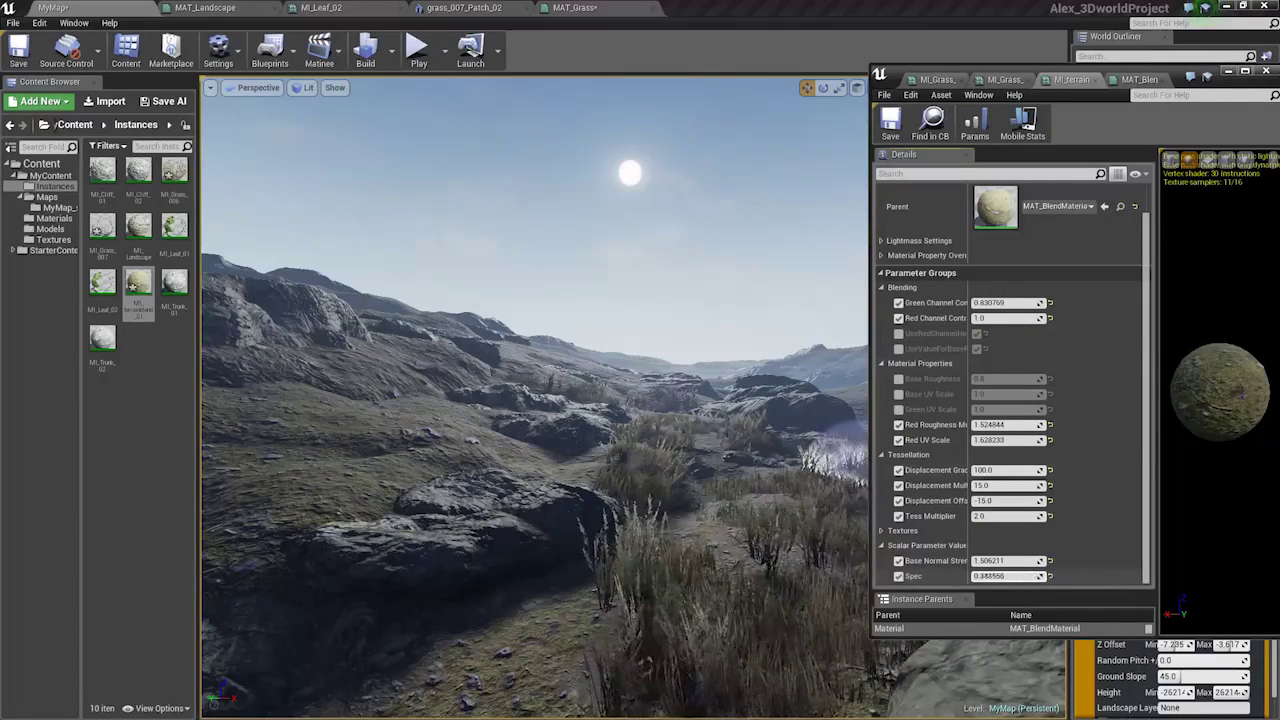
mouse_move(1008, 576)
left_mouse_down()
mouse_move(985, 576)
mouse_move(1008, 576)
left_mouse_up()
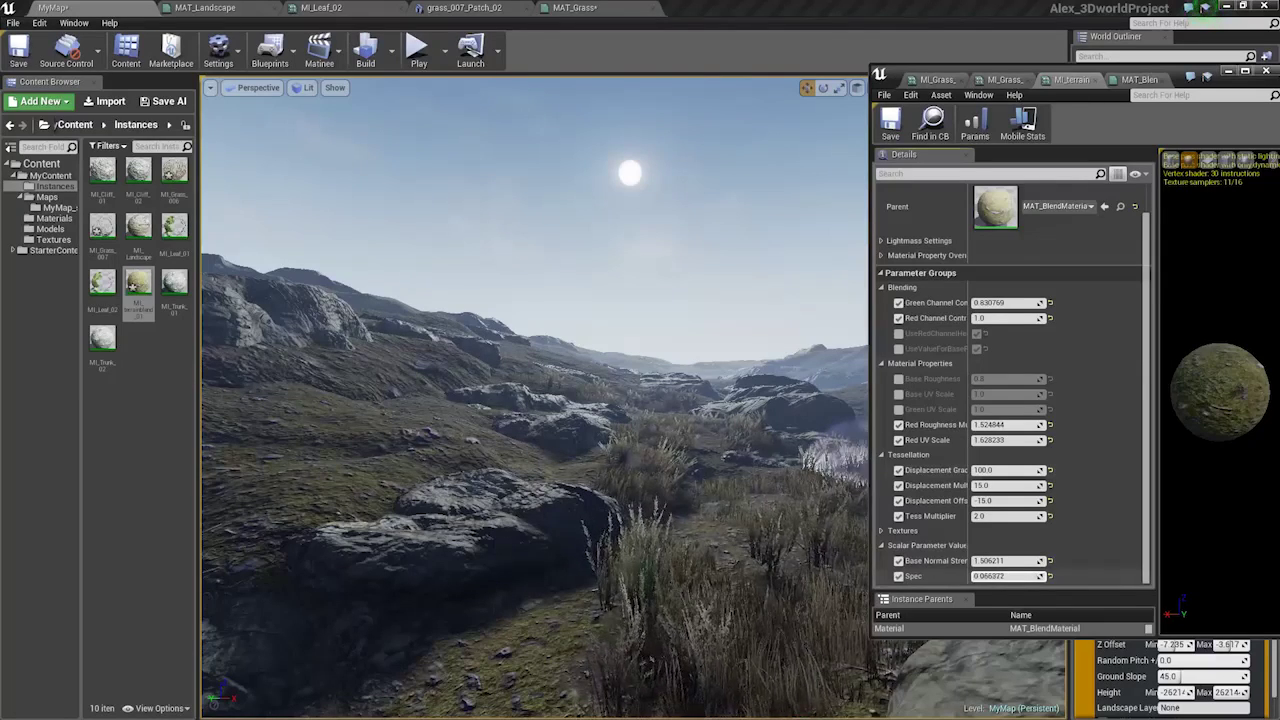
Check the terrain's shine across the rocky slope and set the MI_terrainblend_01 Spec to 0.2.
mouse_move(725, 468)
right_mouse_down()
mouse_move(727, 430)
mouse_move(675, 455)
mouse_move(630, 510)
mouse_move(570, 518)
mouse_move(628, 464)
right_mouse_up()
key("s")
key("w")
key("w")
key("w")
key("w")
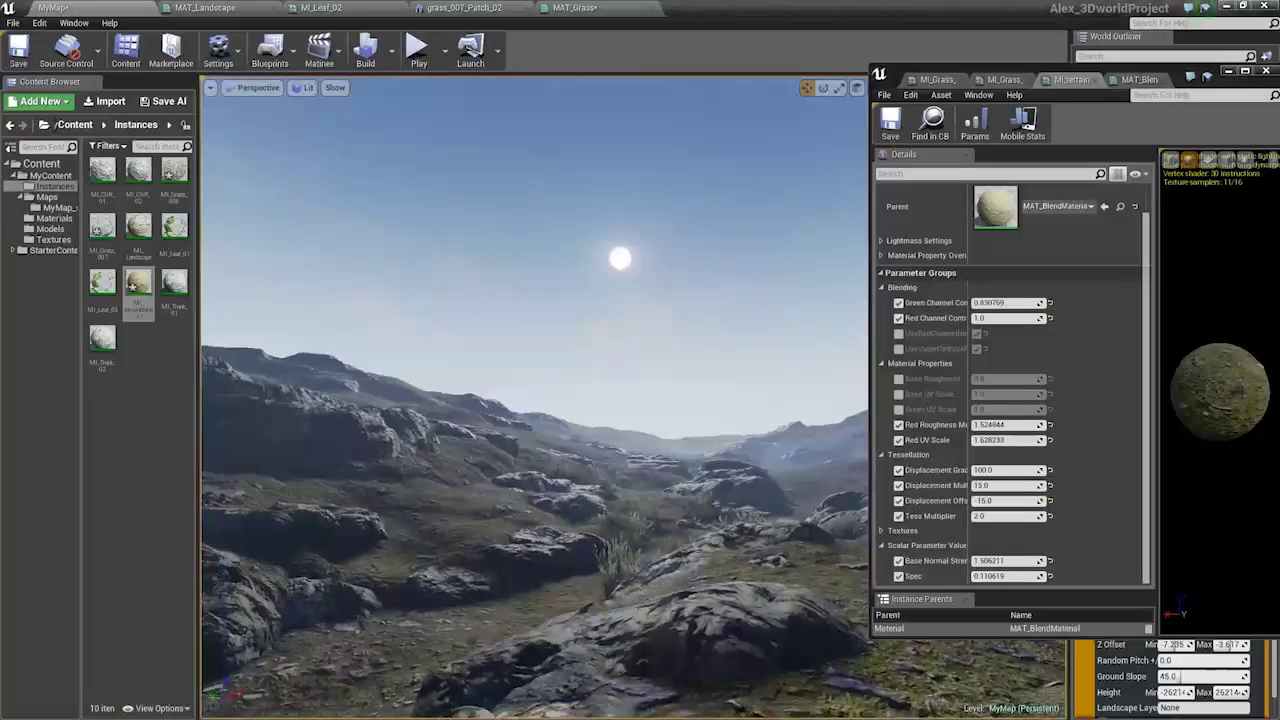
left_click(1005, 576)
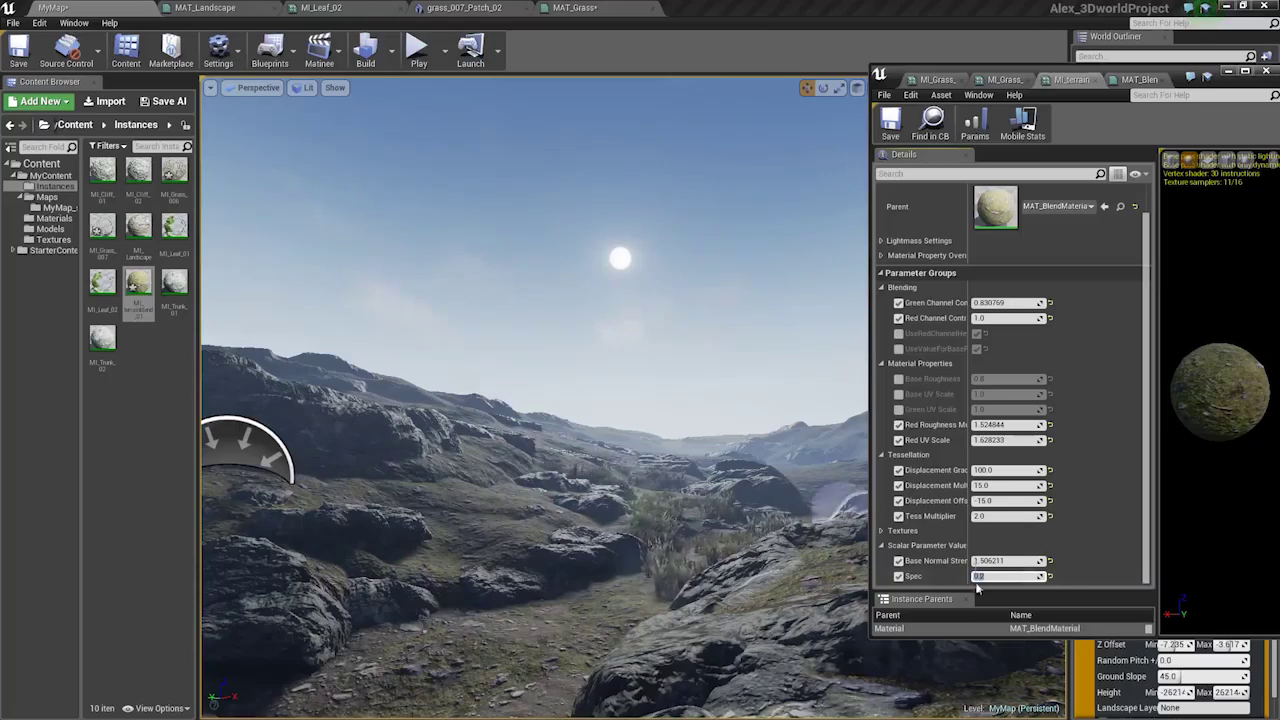
Examine the ground surface and grass clumps up close along the valley with the new specular value.
right_click_drag(700, 410, 690, 452)
key("w")
key("w")
key("w")
key("w")
key("s")
key("a")
key("w")
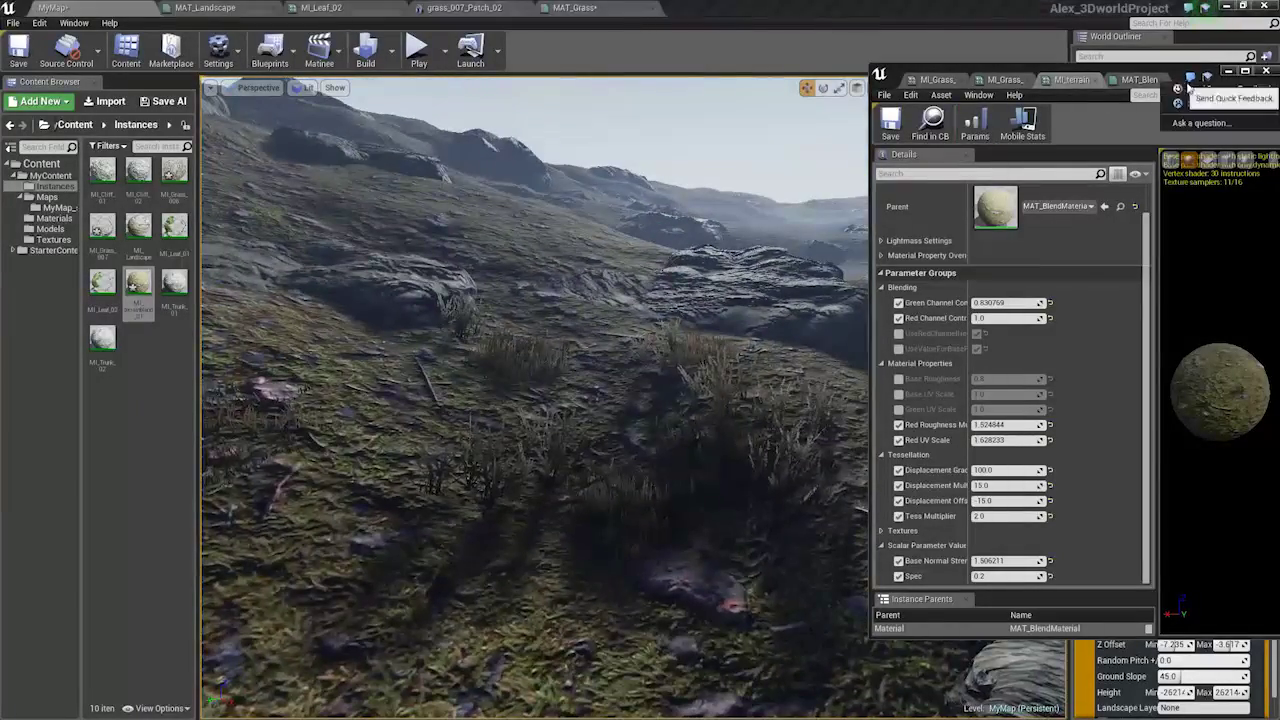
Show the MI_Grass_007 material instance's parameters and view the grass across the rocky slope.
left_click(1138, 79)
left_click(1006, 82)
right_click_drag(640, 400, 653, 349)
key("w")
key("s")
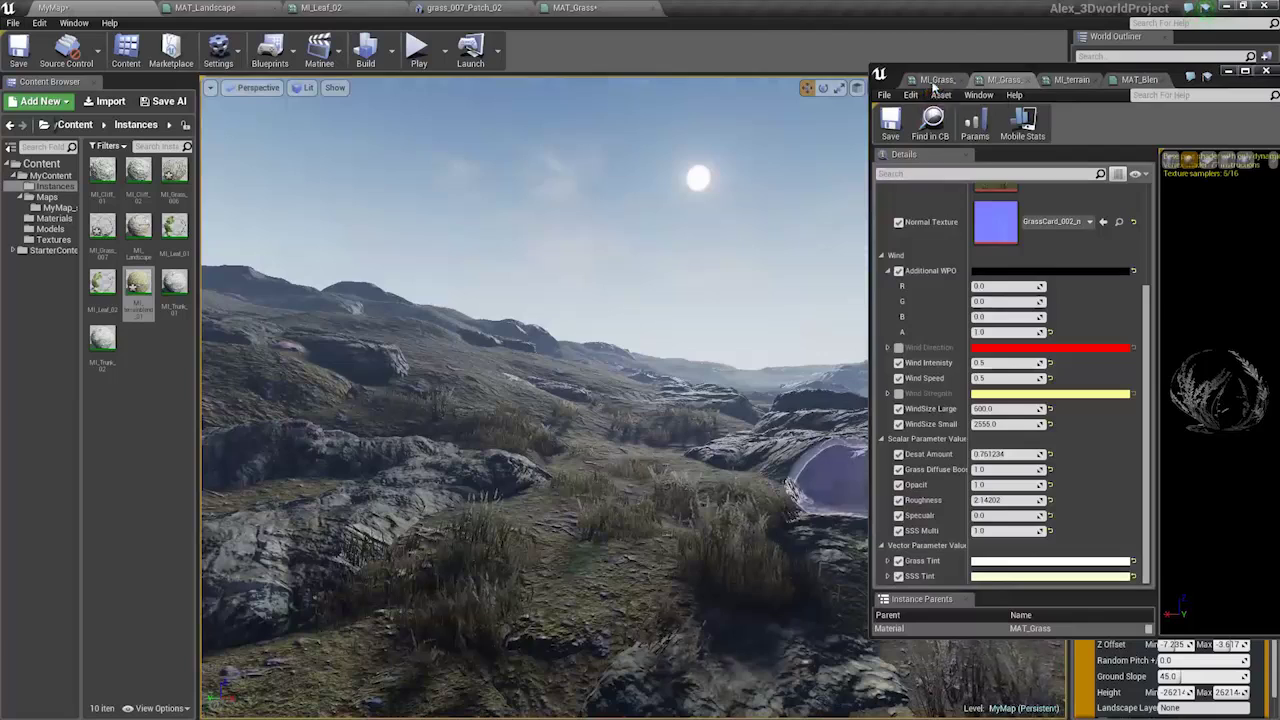
left_click(934, 82)
left_click(1014, 560)
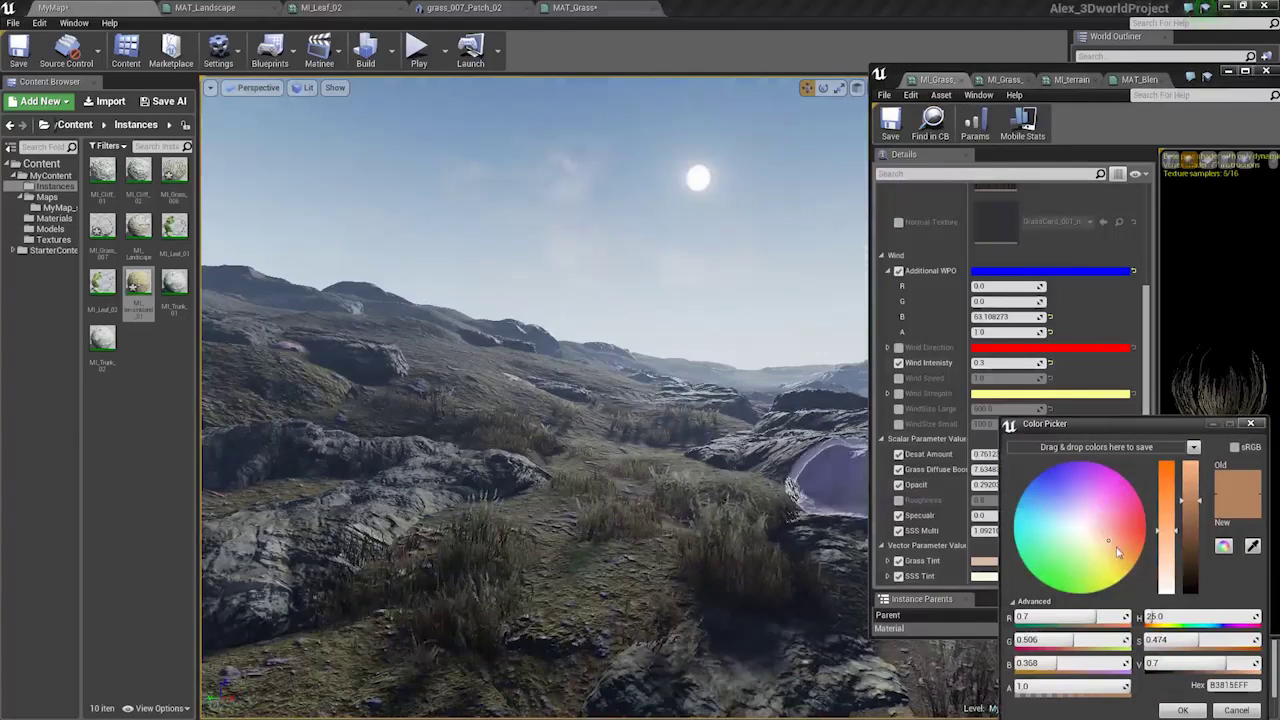
left_click(1236, 710)
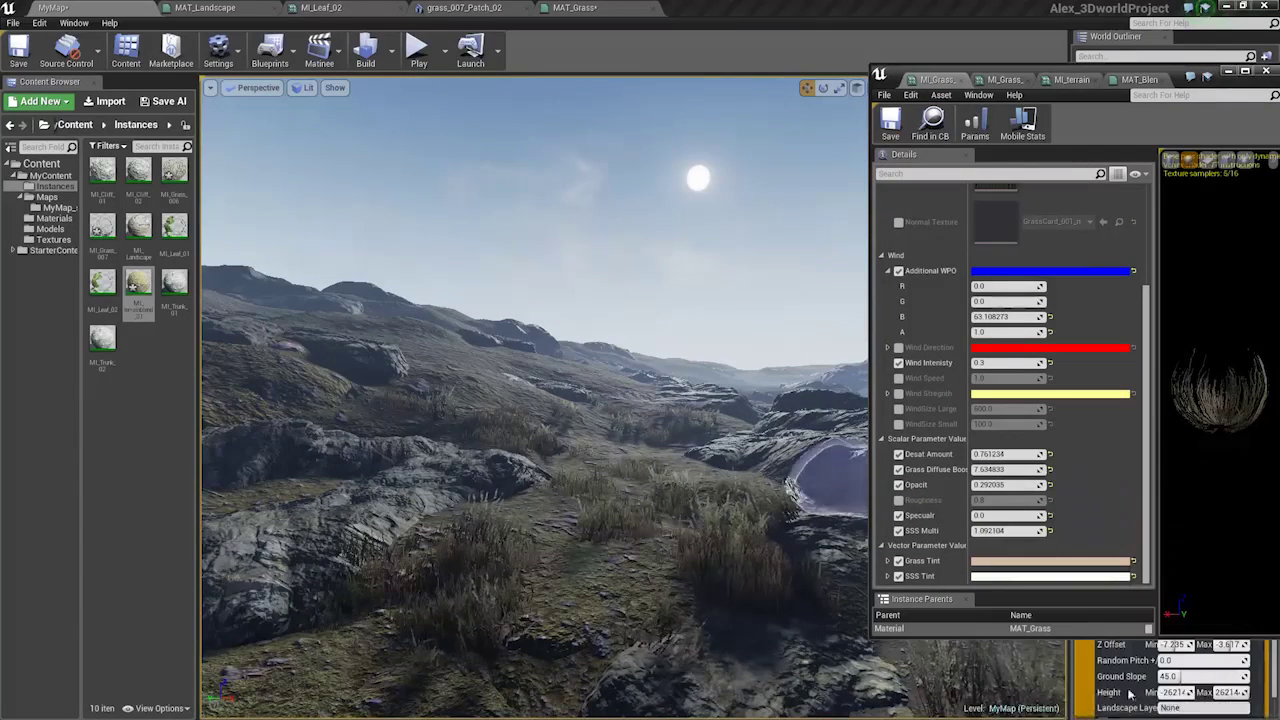
Remove the grass_007_Patch_02 mesh and its painted instances from the foliage list and view the valley without them.
left_click(1228, 71)
scroll(1111, 236, "up", 3)
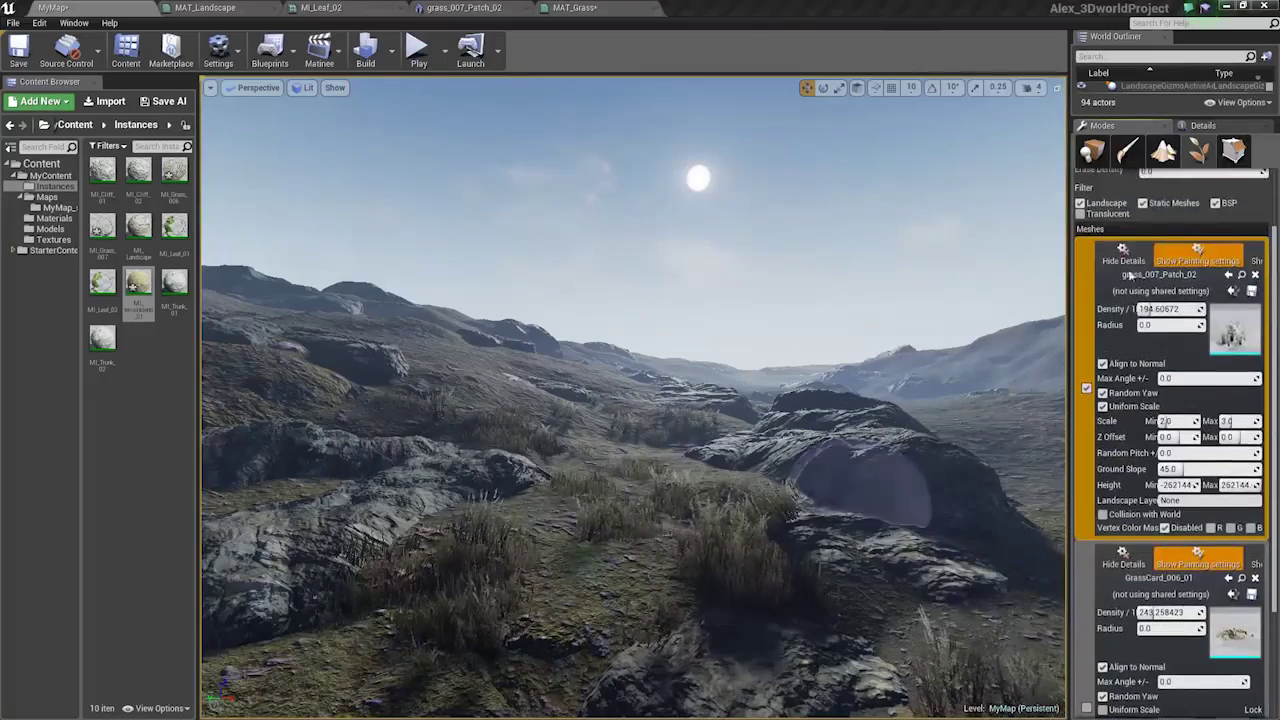
left_click(1255, 274)
left_click(727, 382)
mouse_move(727, 382)
right_mouse_down()
mouse_move(744, 363)
mouse_move(736, 384)
right_mouse_up()
key("w")
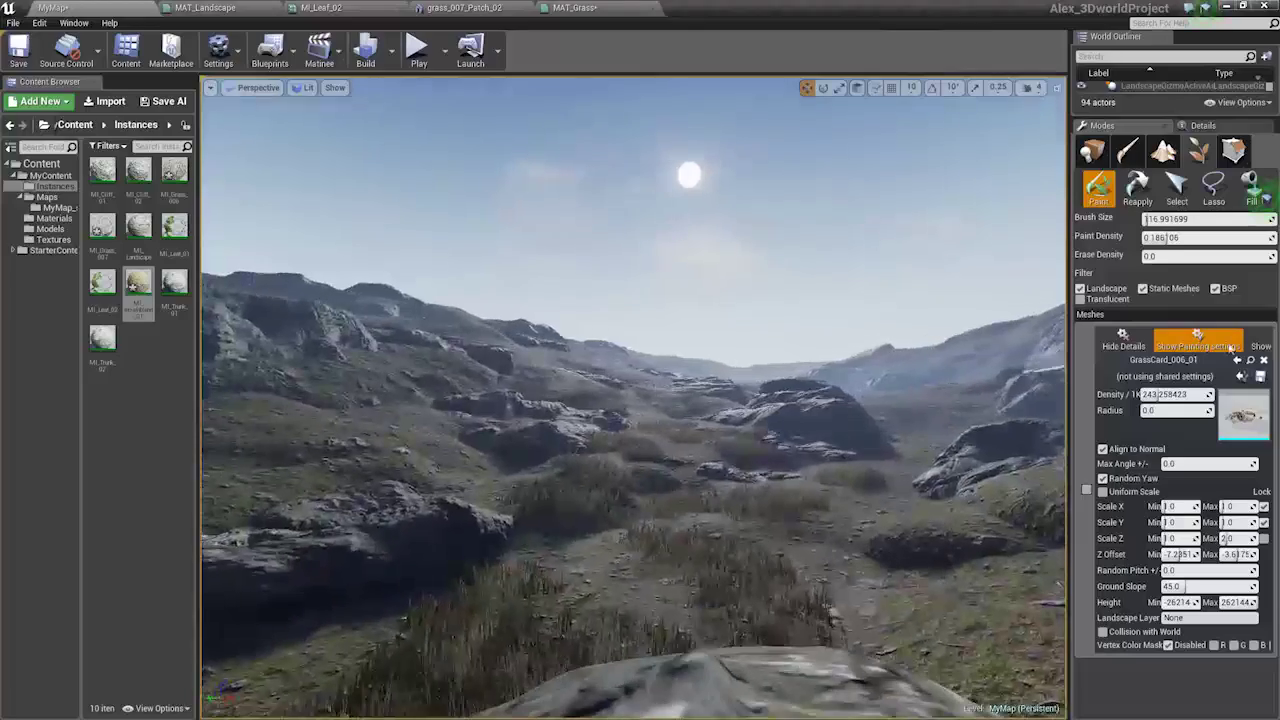
Change the MI_Grass_006 Grass Tint to a yellowish tone of about R 0.7, G 0.638, B 0.358 and cancel the pending autosave.
left_click_drag(1279, 95, 1098, 40)
left_click(1008, 529)
left_click_drag(1112, 550, 1101, 551)
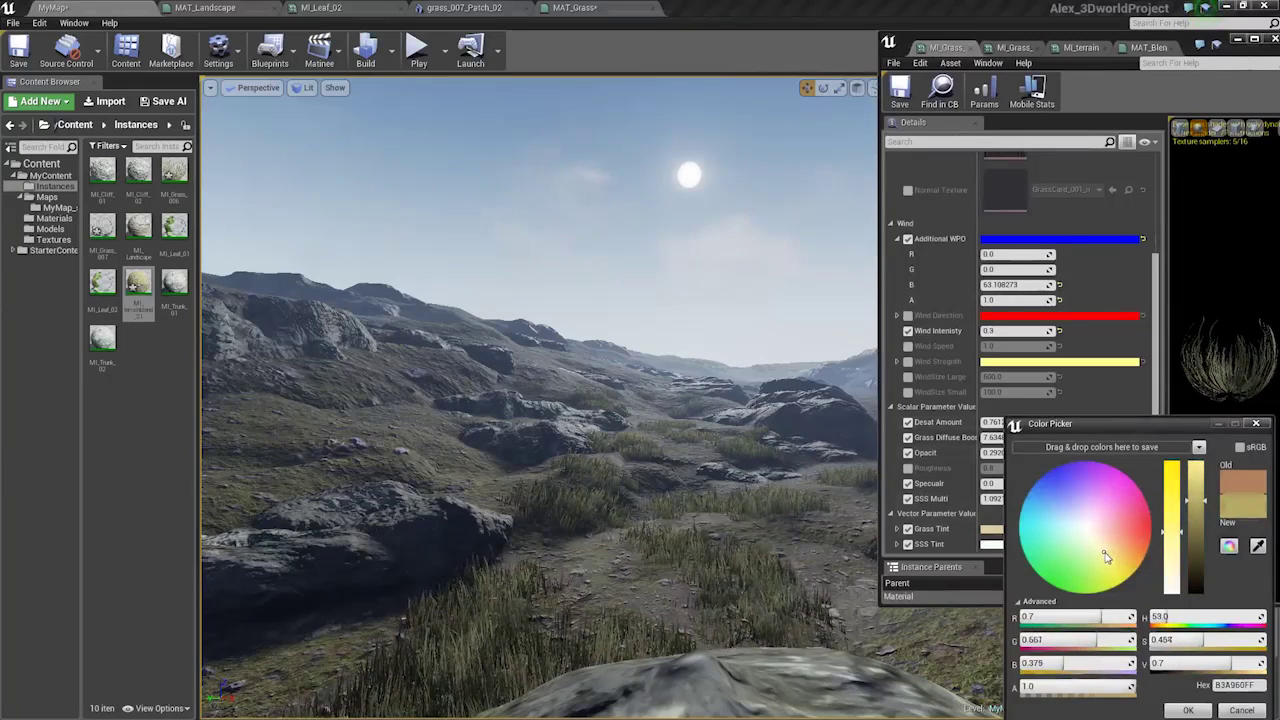
right_click_drag(834, 515, 926, 600)
key("w")
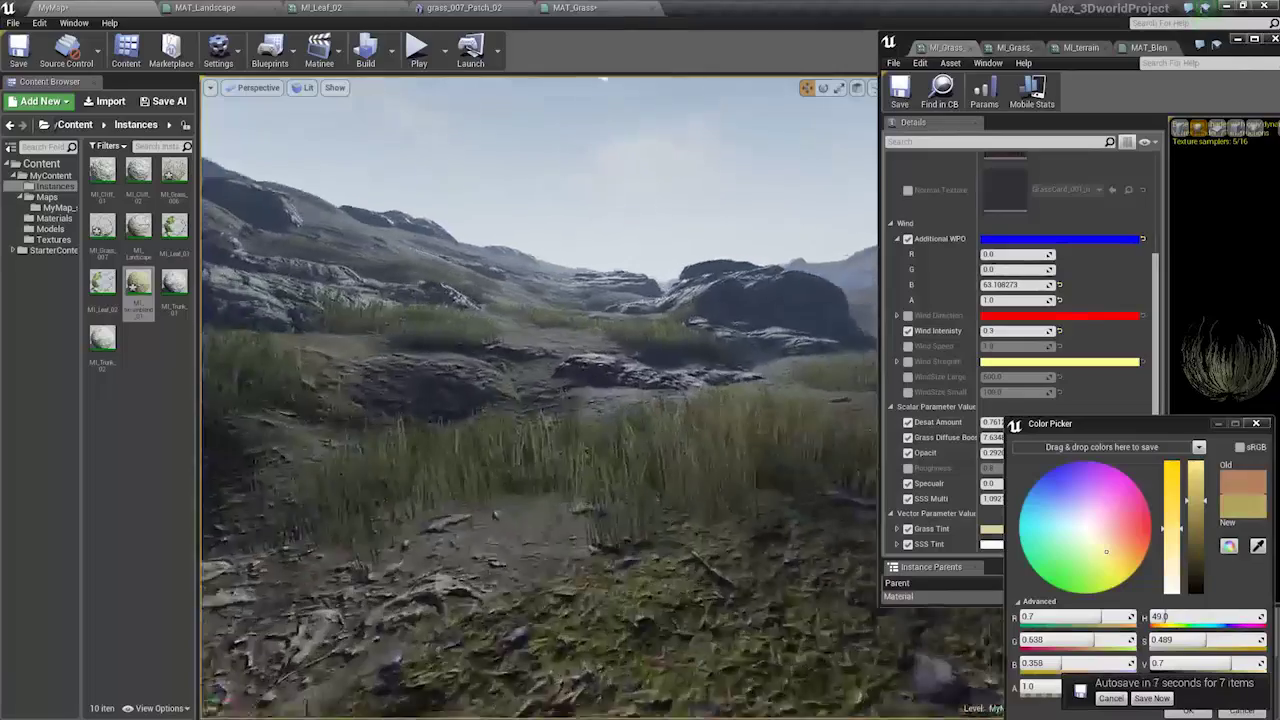
left_click(1112, 699)
left_click(1188, 712)
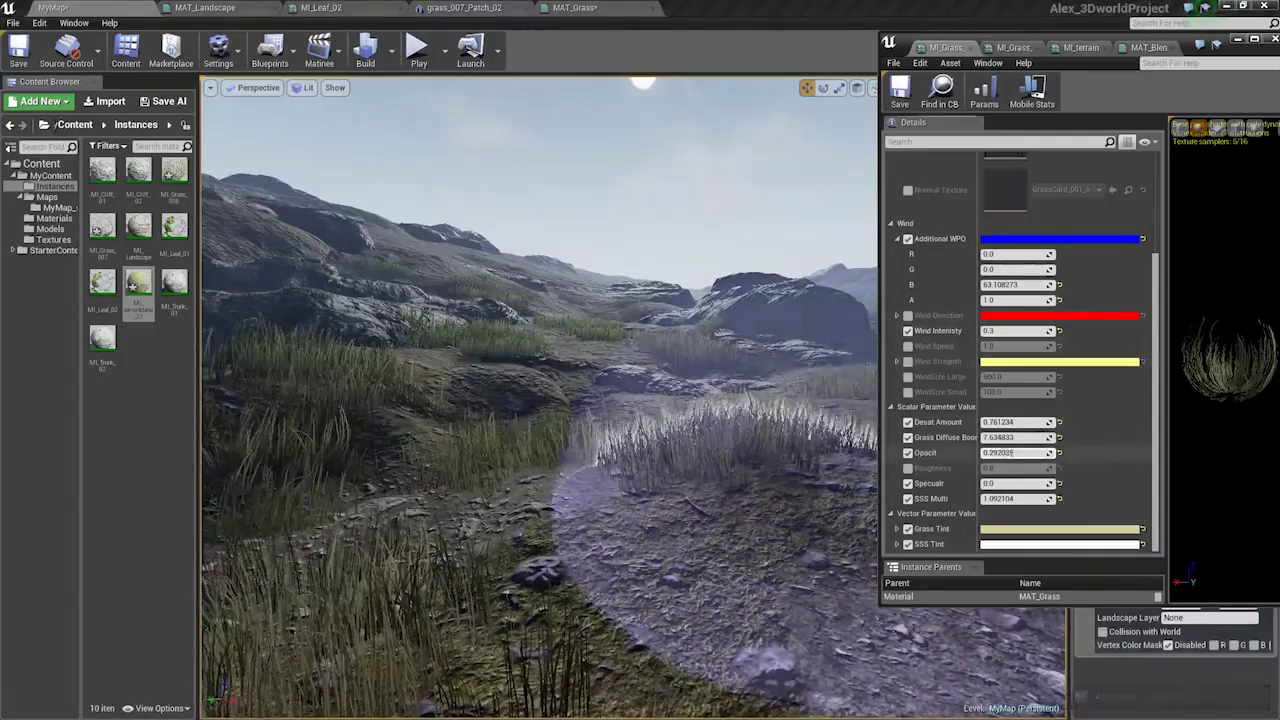
Raise the grass instance's Opacit parameter to about 1.38 and view the grass from farther back.
left_click_drag(1012, 453, 1030, 453)
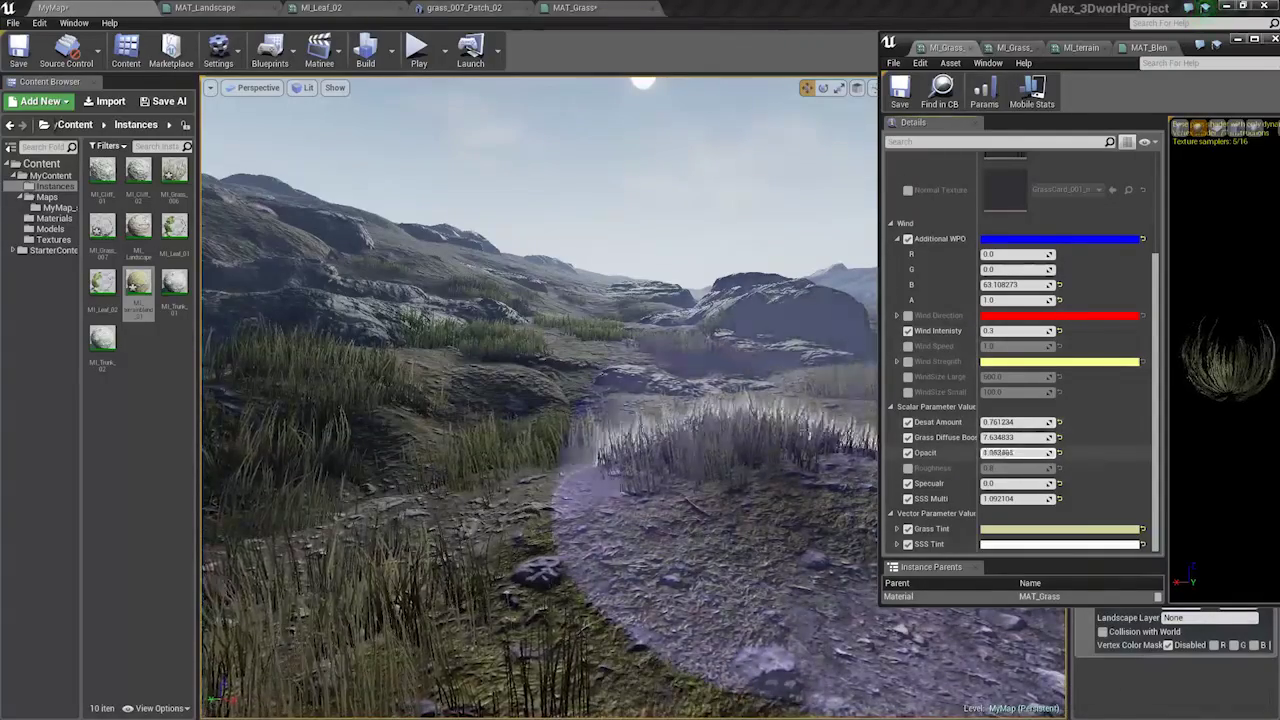
right_click_drag(760, 510, 763, 395)
key("s")
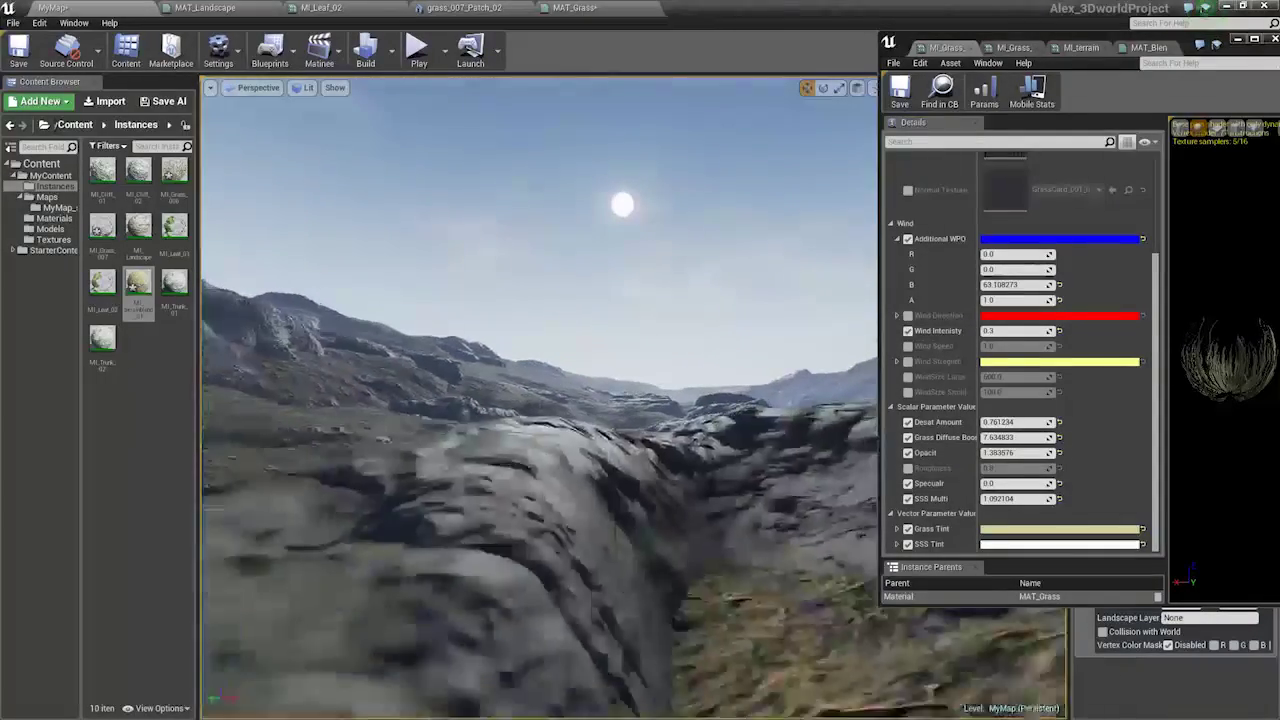
Enable the Roughness parameter at 0.8, raise Specualr to about 0.027 and check the grass across the valley.
left_click(908, 470)
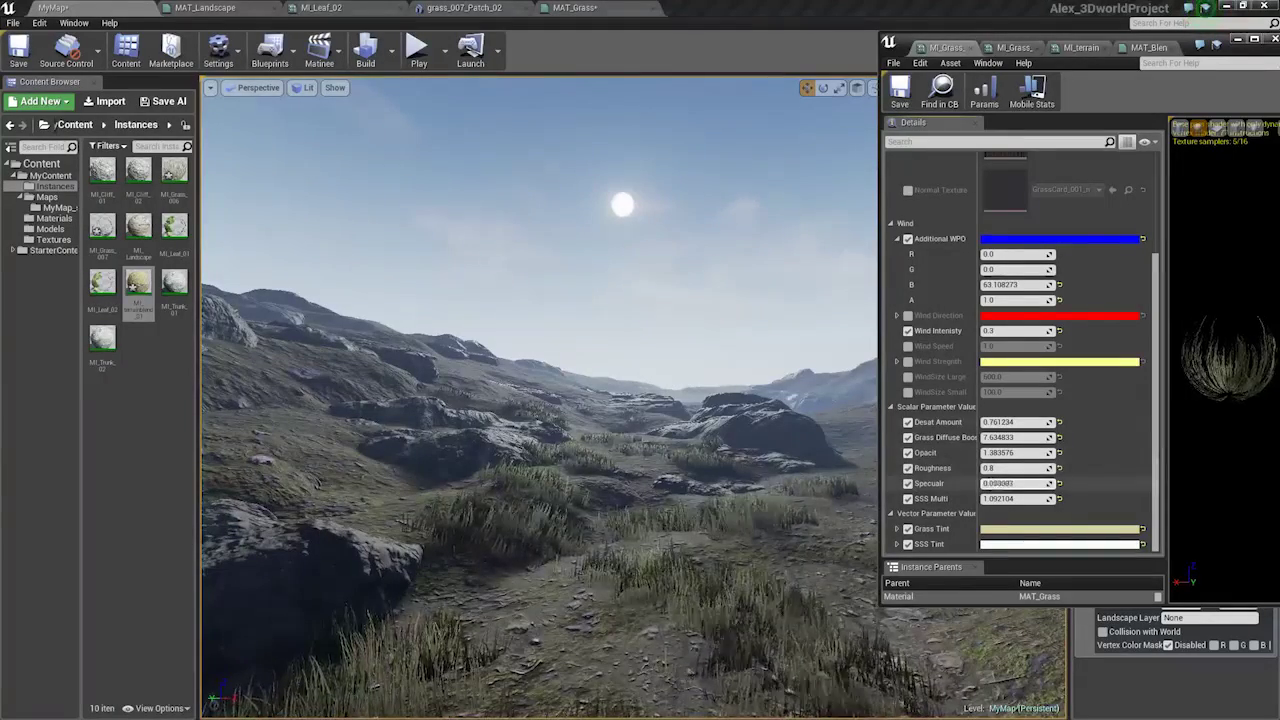
key("w")
right_click_drag(730, 460, 667, 476)
key("s")
key("w")
key("s")
Turn the grass instance's Normal Texture override off again and compare the shading of the grass clumps.
scroll(993, 325, "up", 4)
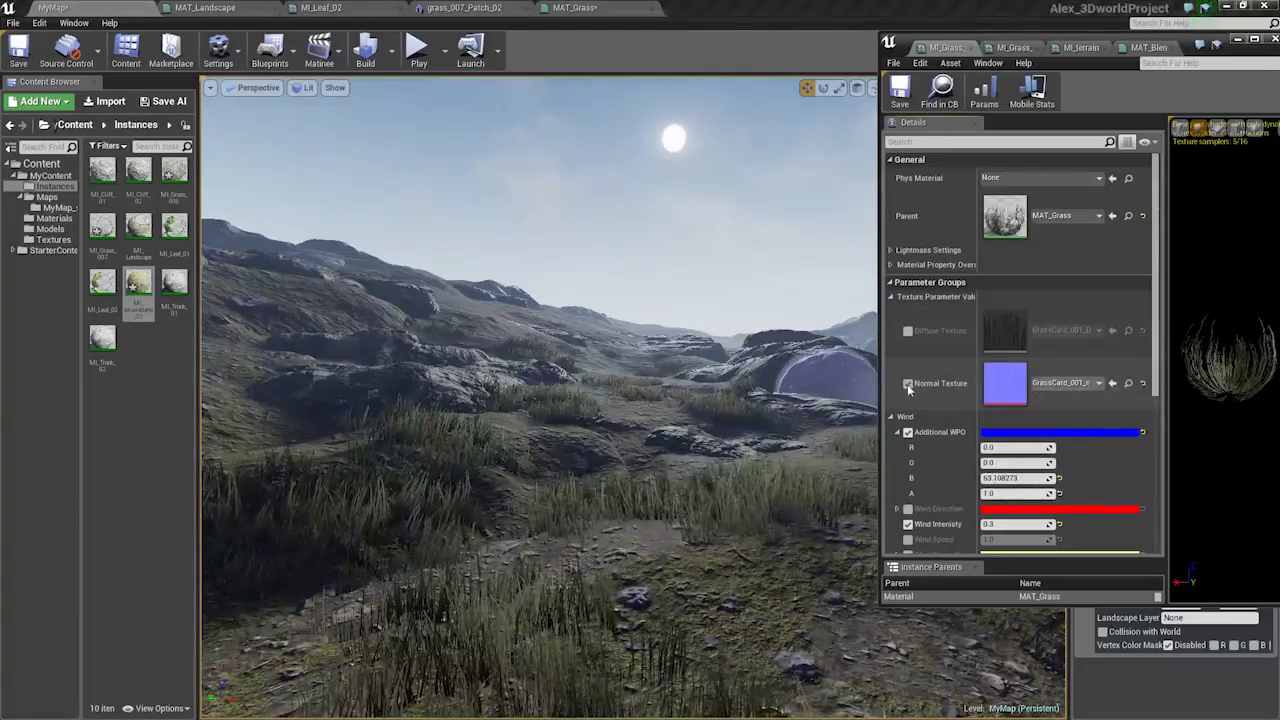
left_click(908, 384)
mouse_move(700, 400)
right_mouse_down()
mouse_move(702, 420)
mouse_move(702, 385)
right_mouse_up()
key("w")
right_click_drag(622, 344, 614, 372)
key("w")
key("s")
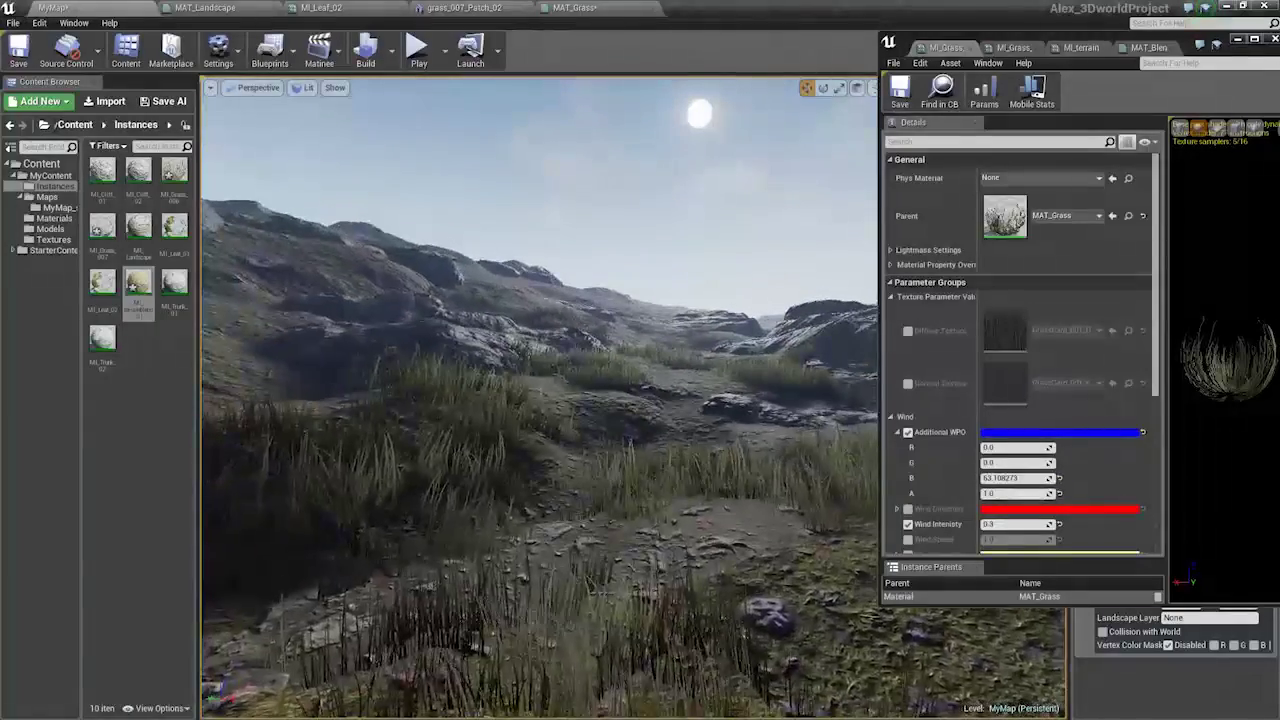
Examine the grass blades in the material preview and along the valley floor from several distances.
mouse_move(1178, 341)
left_mouse_down()
mouse_move(1205, 362)
mouse_move(1235, 350)
mouse_move(1190, 352)
left_mouse_up()
mouse_move(614, 372)
right_mouse_down()
mouse_move(616, 396)
mouse_move(626, 354)
right_mouse_up()
key("s")
key("w")
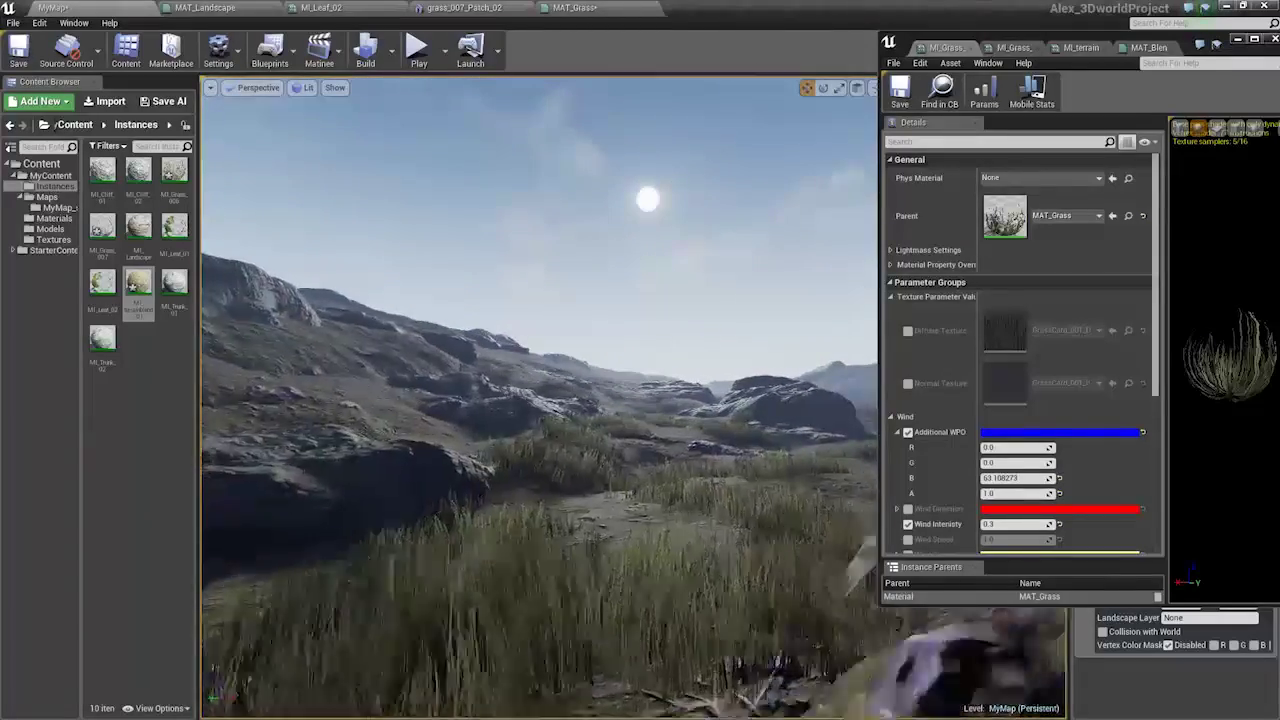
key("s")
key("w")
right_click_drag(560, 397, 552, 425)
key("s")
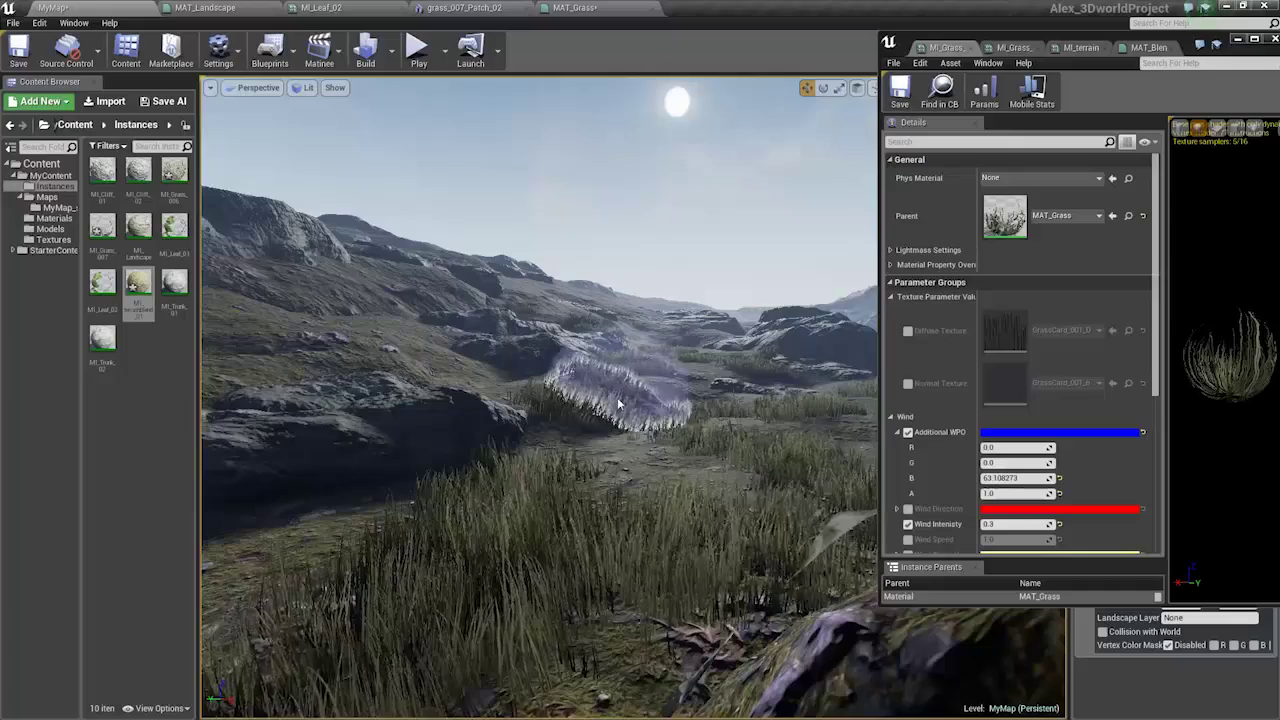
left_click_drag(618, 404, 788, 404)
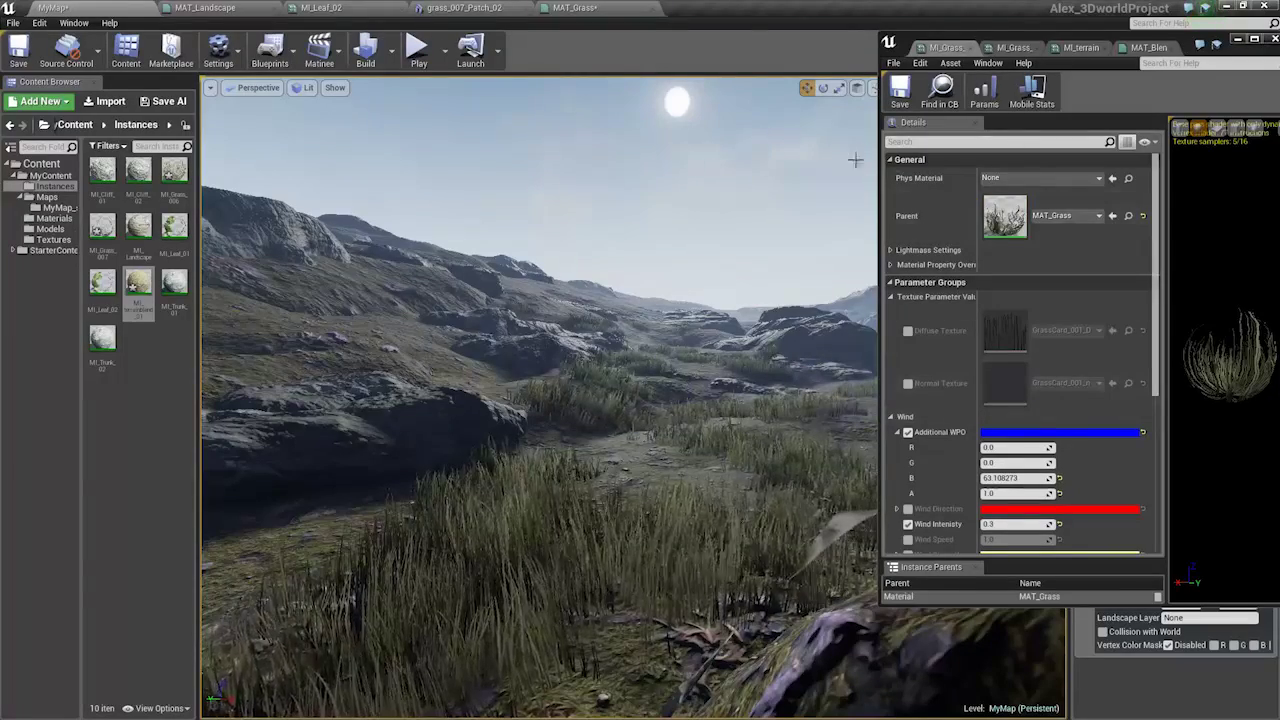
Start importing a texture into the Textures content folder and browse to the Technical Textures directory.
left_click(50, 229)
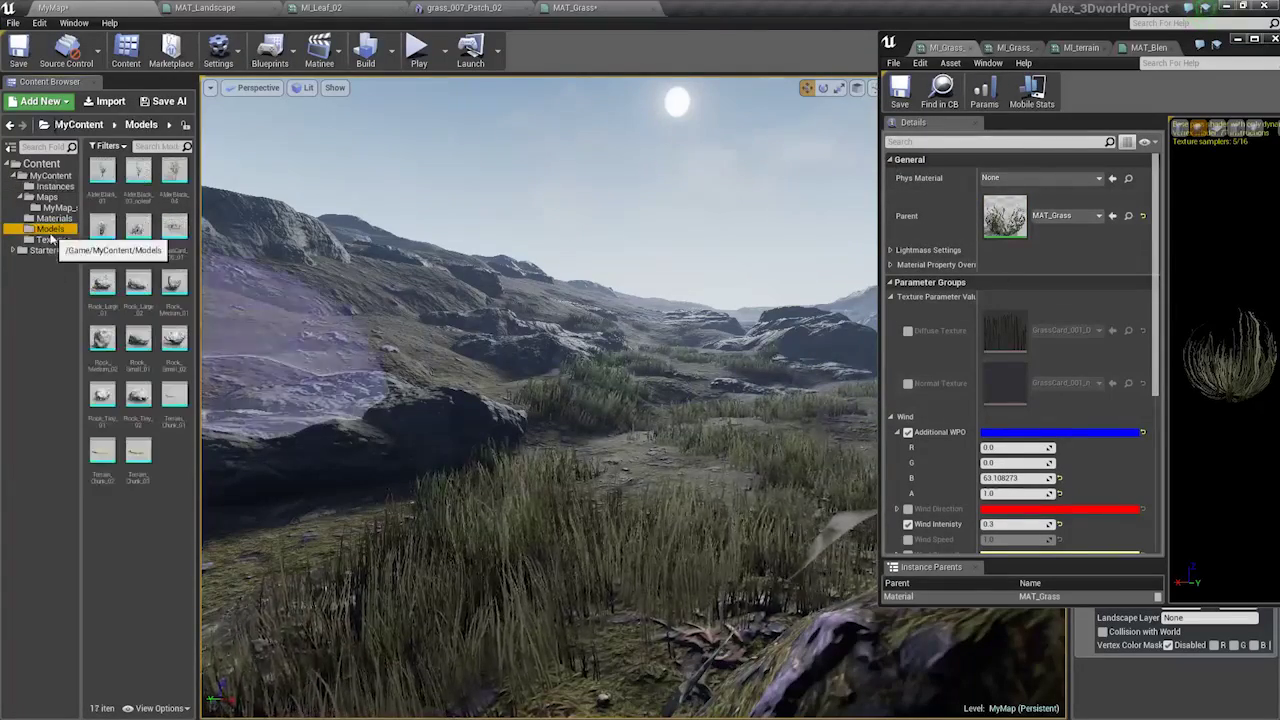
left_click(49, 241)
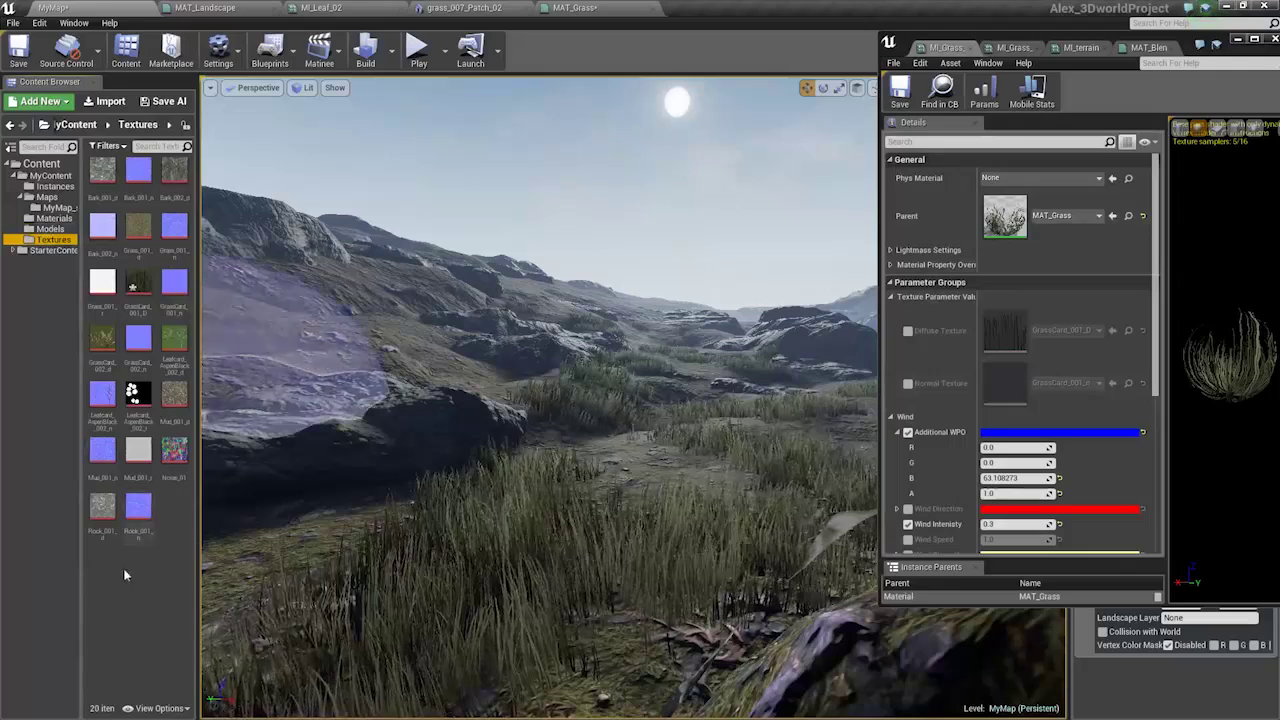
right_click(125, 574)
left_click(171, 320)
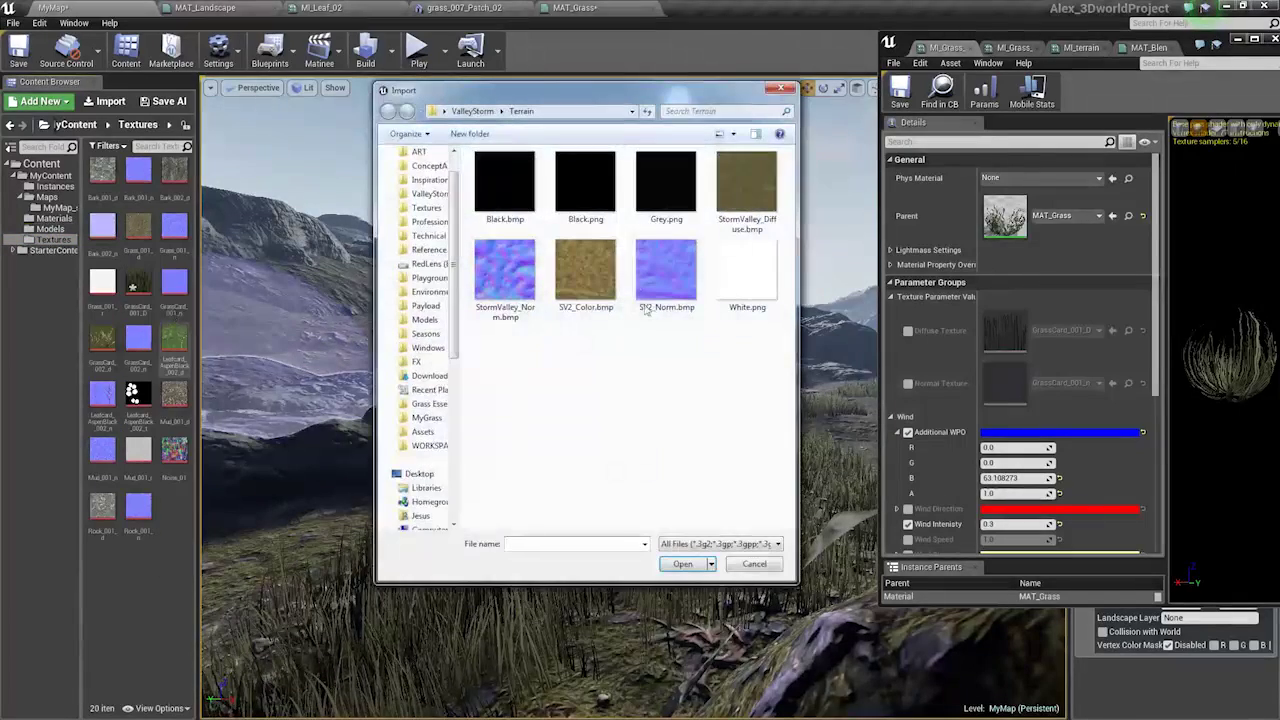
left_click_drag(455, 193, 457, 158)
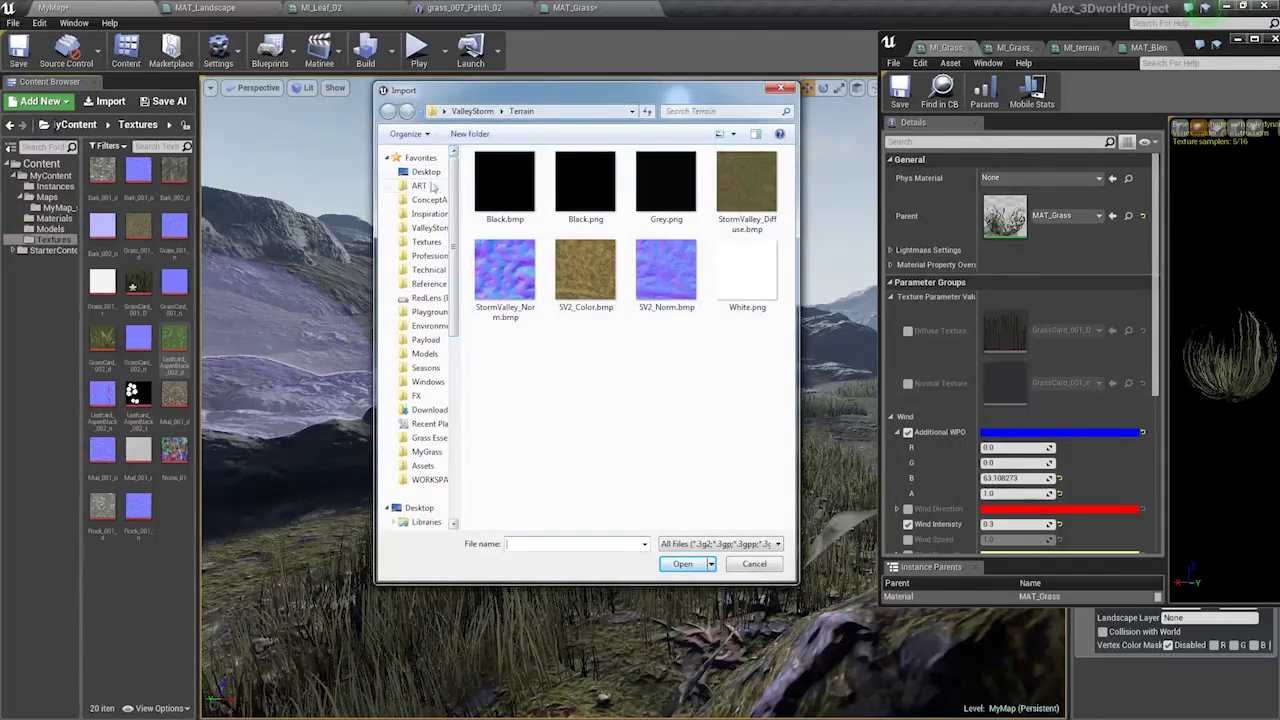
left_click(430, 270)
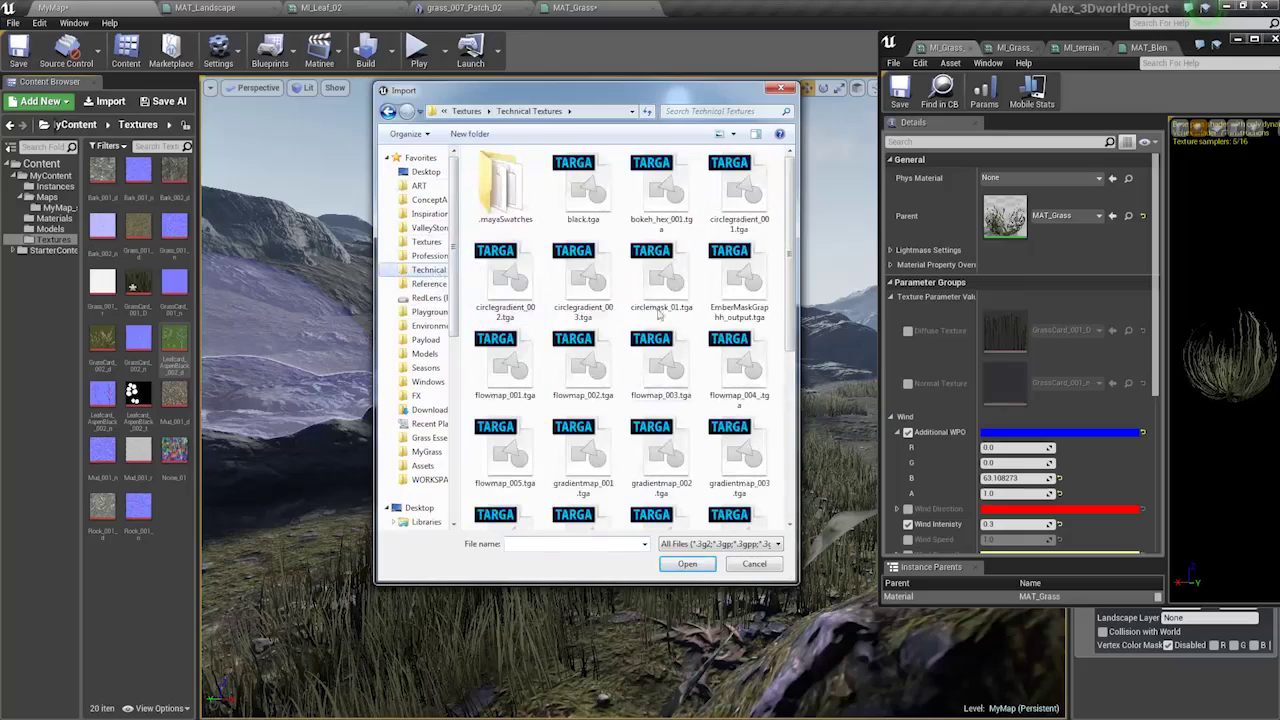
Find the flat normal map among the technical textures and import normal_Flat.tga.
scroll(658, 290, "down", 4)
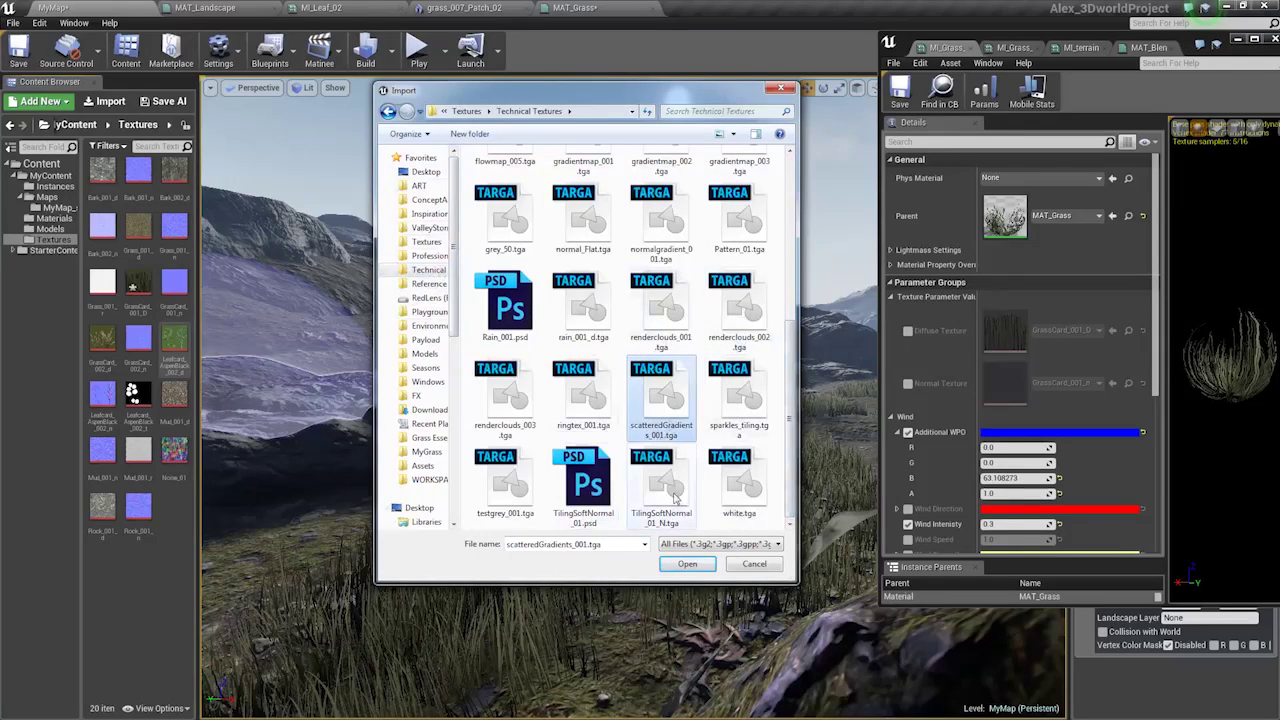
left_click(724, 497)
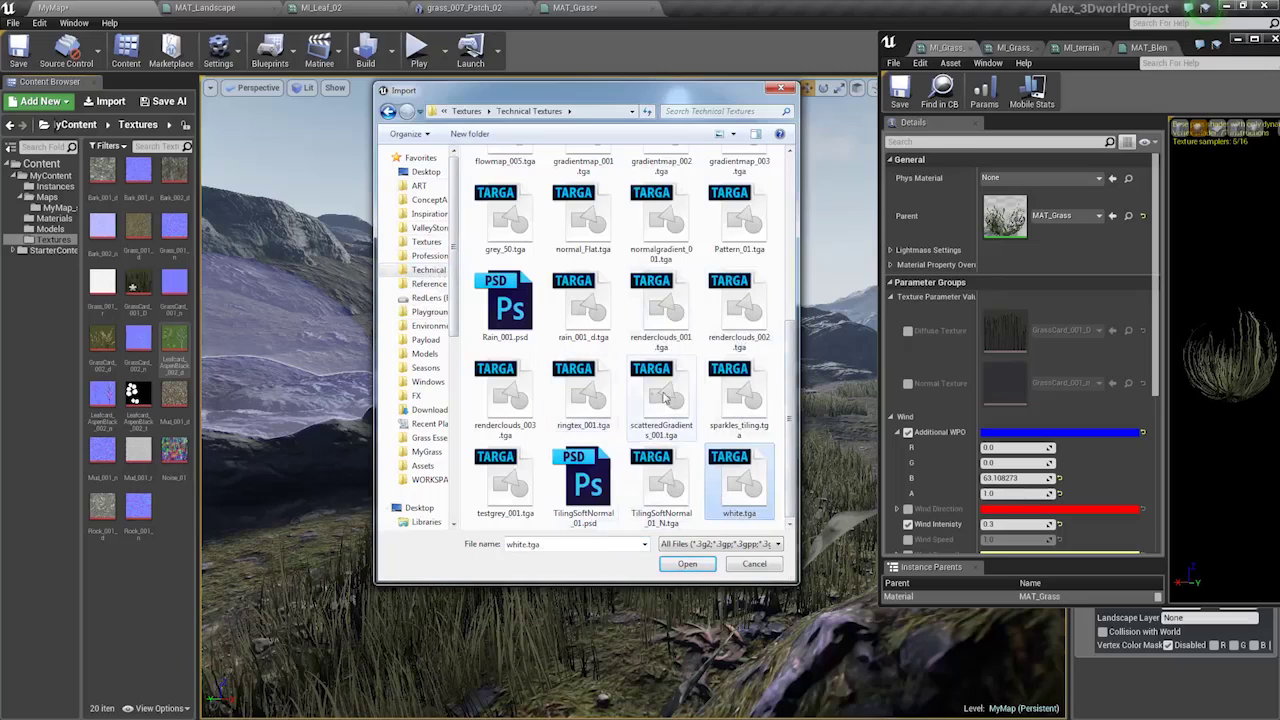
scroll(666, 393, "up", 3)
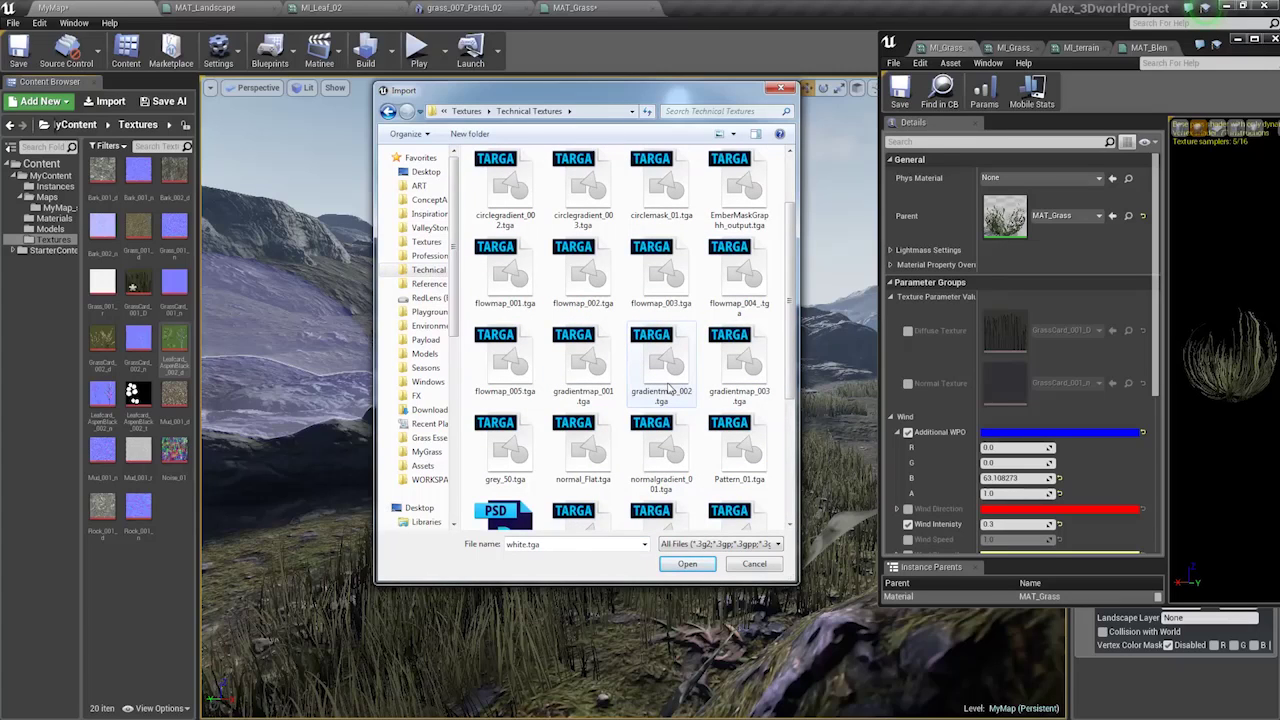
scroll(640, 365, "up", 1)
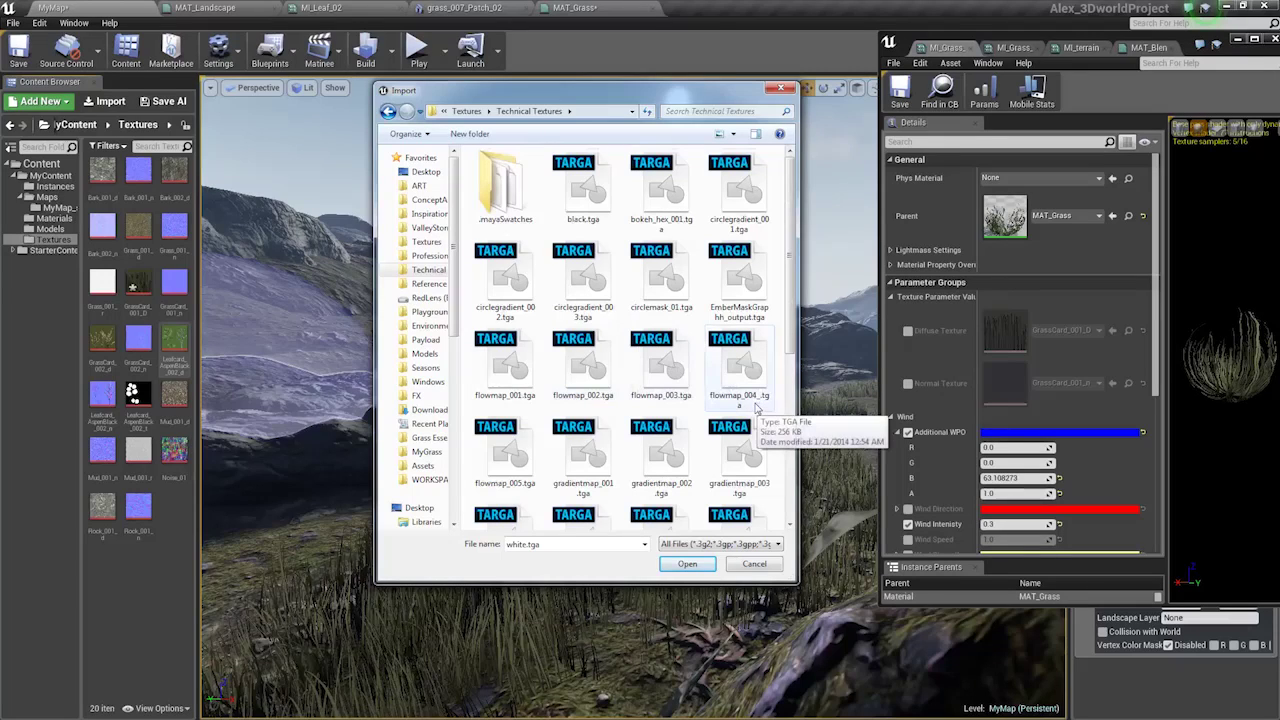
scroll(757, 408, "down", 4)
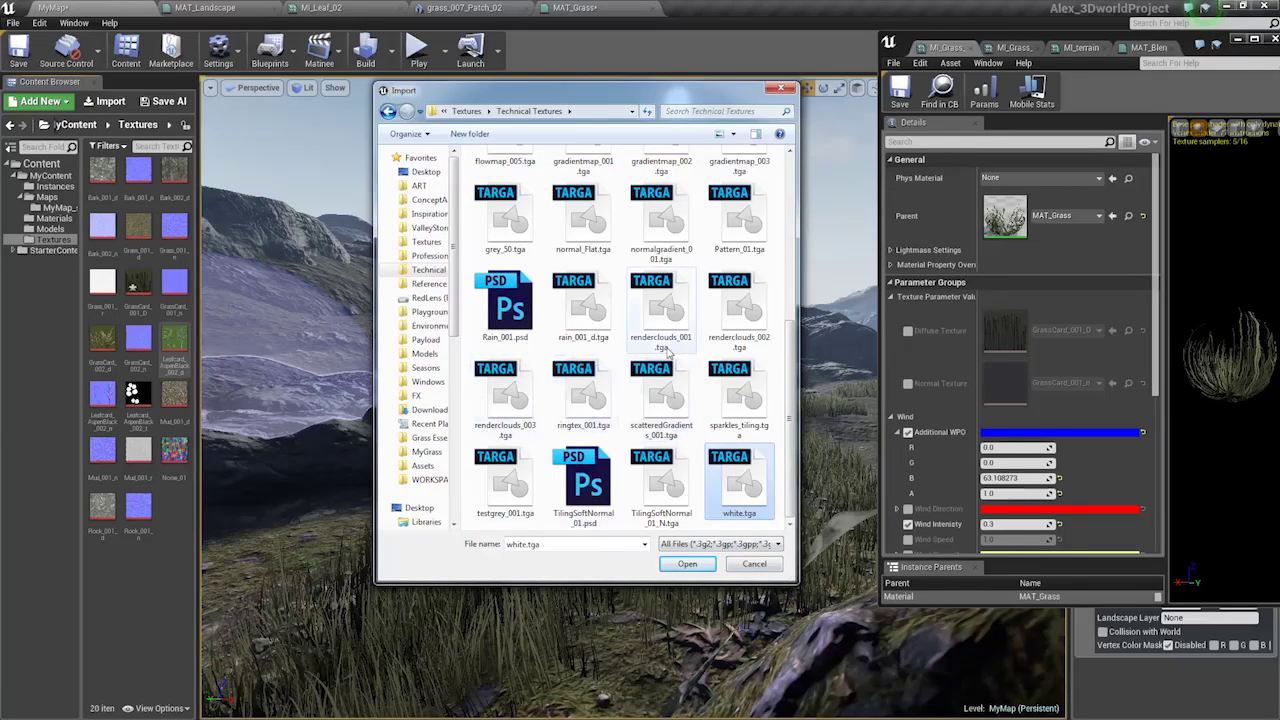
scroll(669, 351, "up", 4)
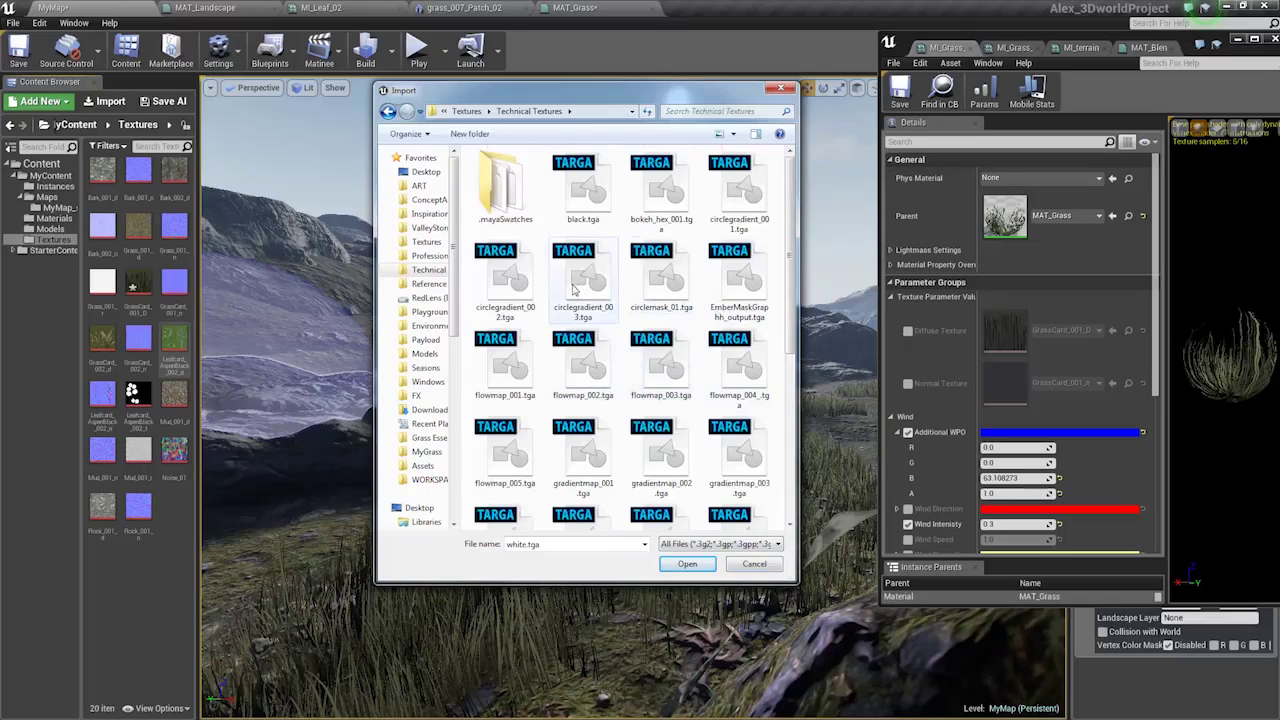
scroll(650, 330, "down", 3)
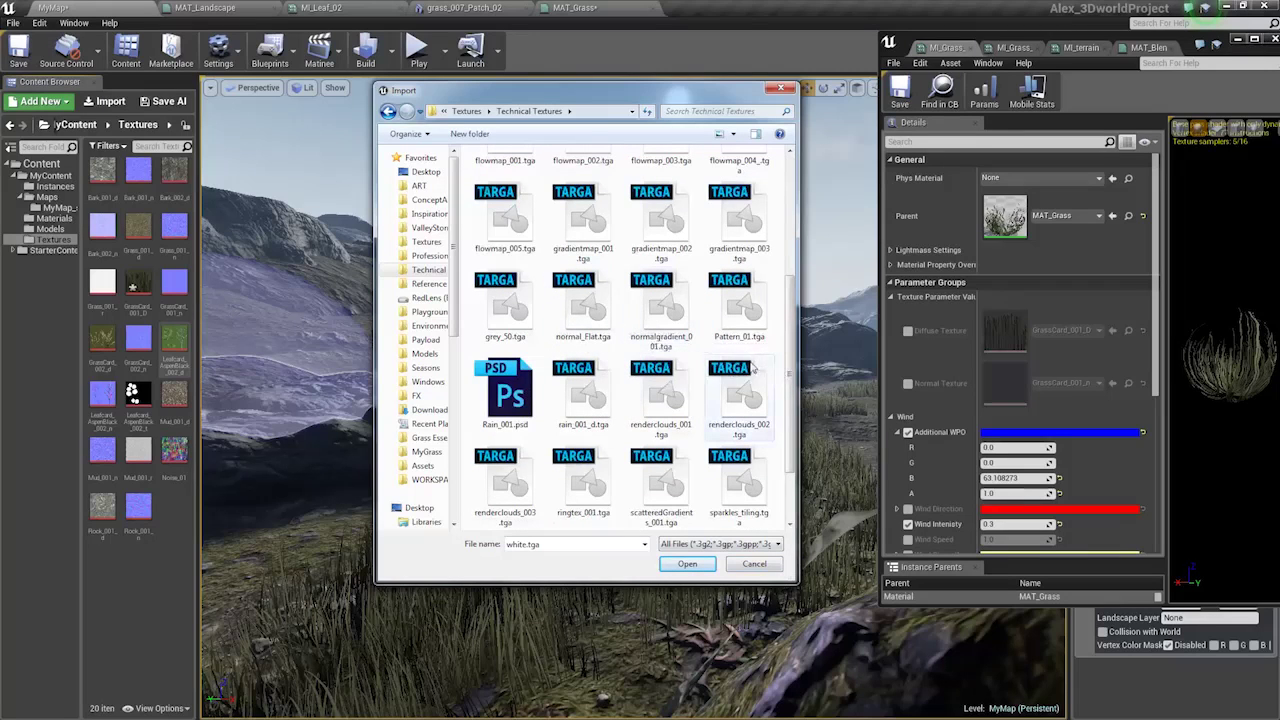
scroll(752, 374, "down", 1)
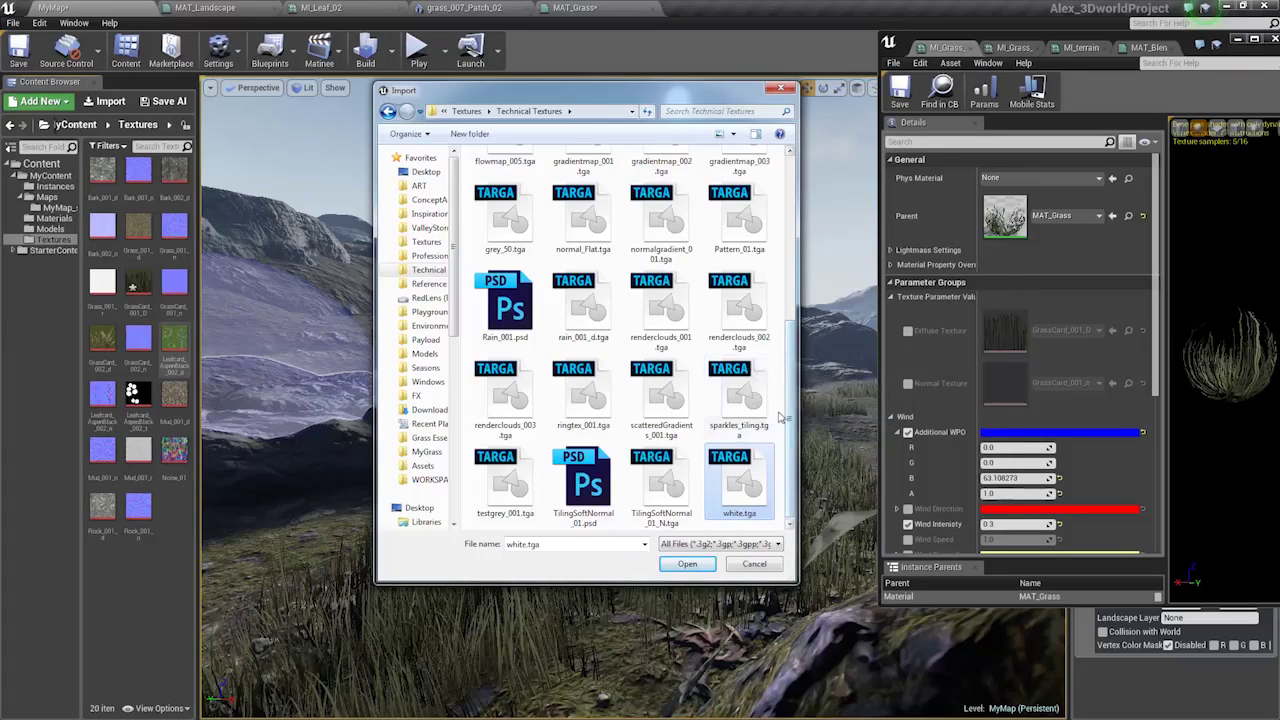
left_click(507, 485)
left_click(520, 404)
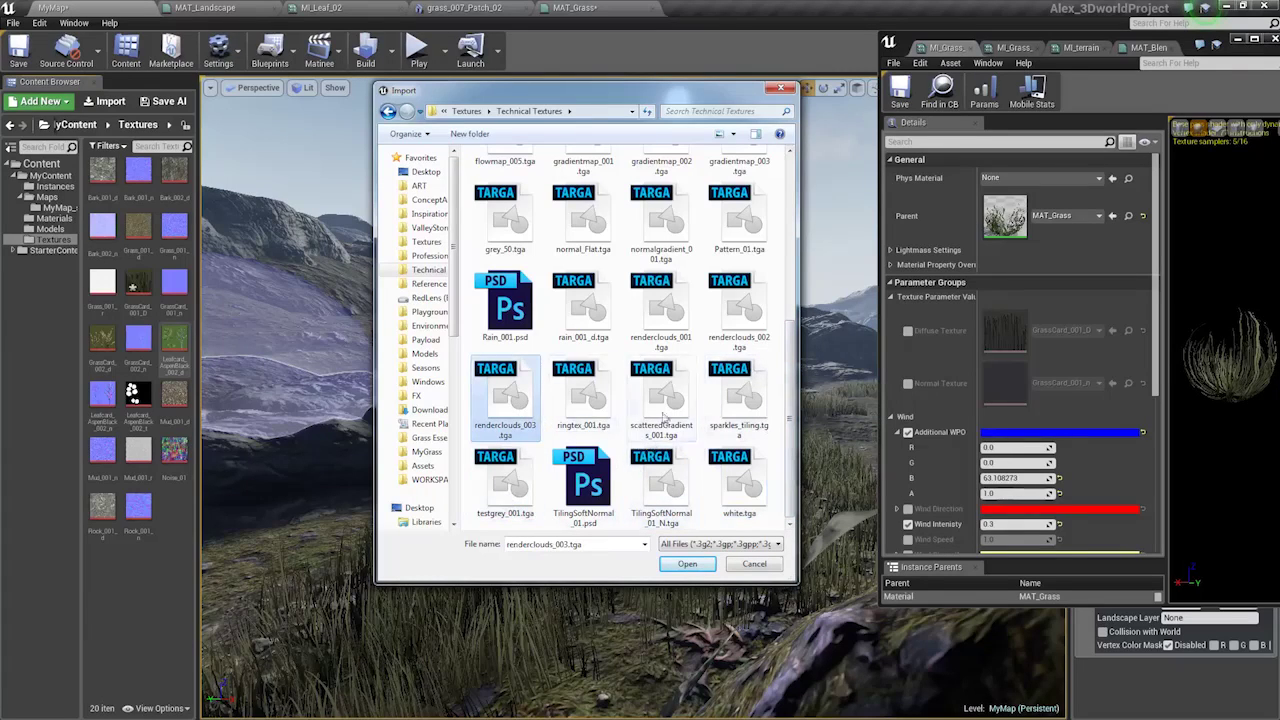
left_click(680, 232)
double_click(590, 234)
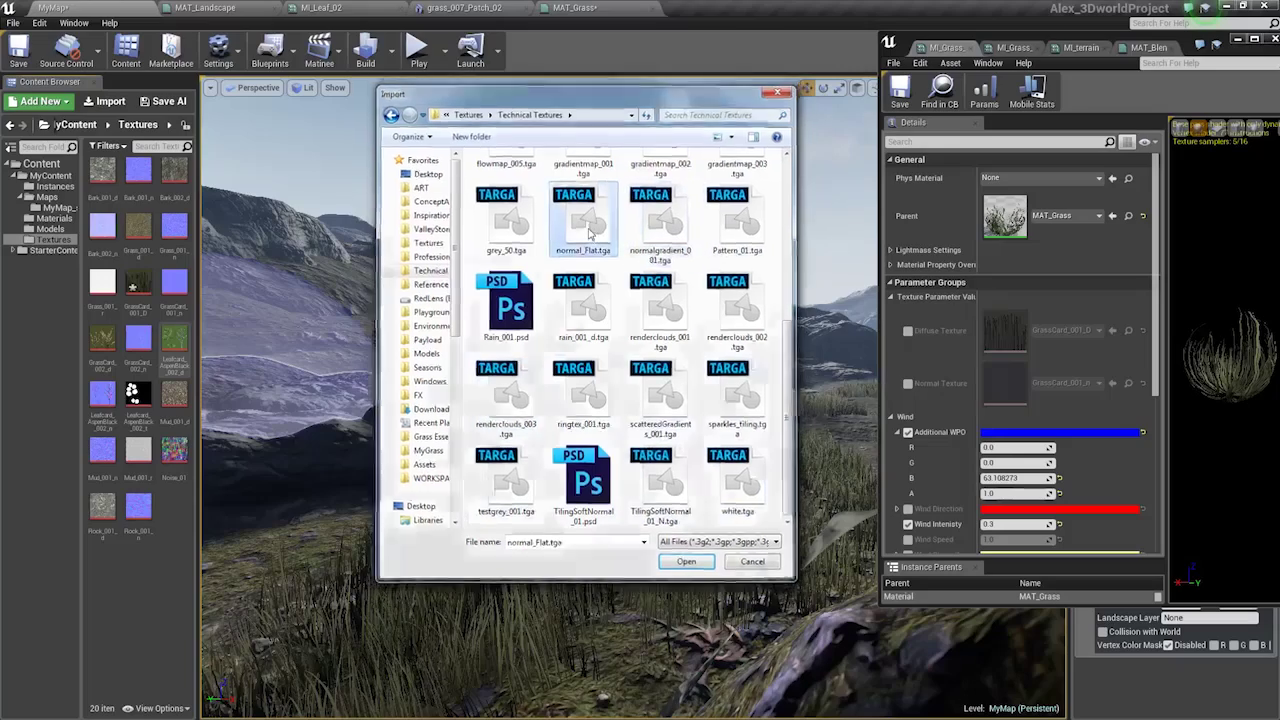
Try normal_Flat as the grass instance's Normal Texture, view the grass and undo the assignment.
left_click(908, 383)
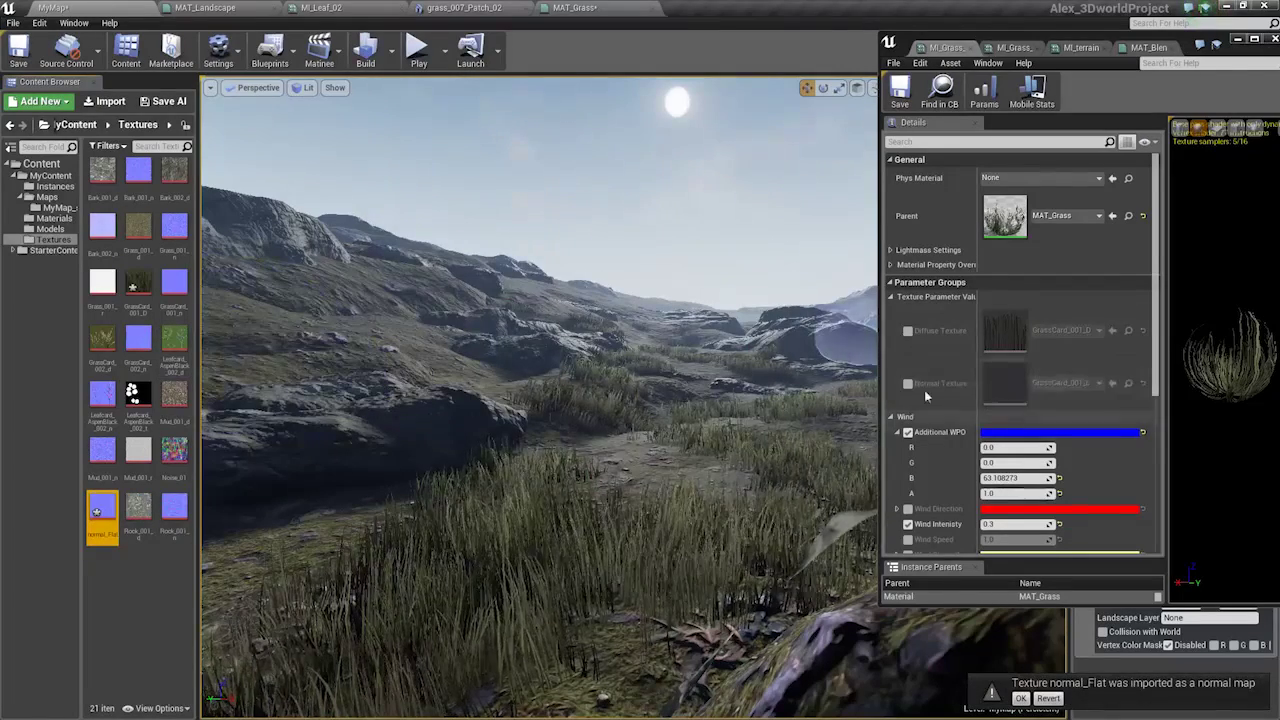
left_click(1112, 383)
left_click(1114, 386)
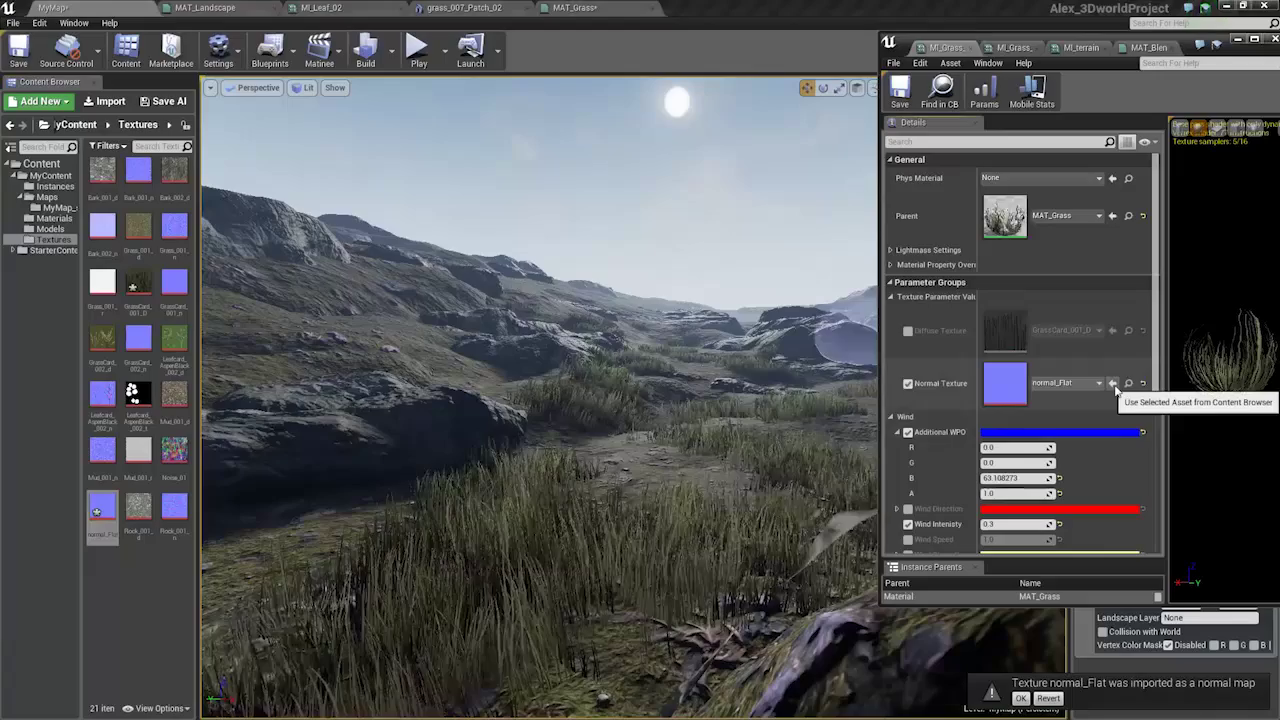
right_click_drag(700, 400, 706, 366)
key("ctrl+z")
Inspect the grass clumps along the rocky valley with the GrassCard_001_n normal texture.
key("w")
key("a")
key("w")
key("s")
key("w")
key("w")
key("w")
Set the grass instance's Roughness to 1.0 and raise Specualr to about 0.32.
scroll(1003, 465, "down", 7)
scroll(1008, 480, "down", 2)
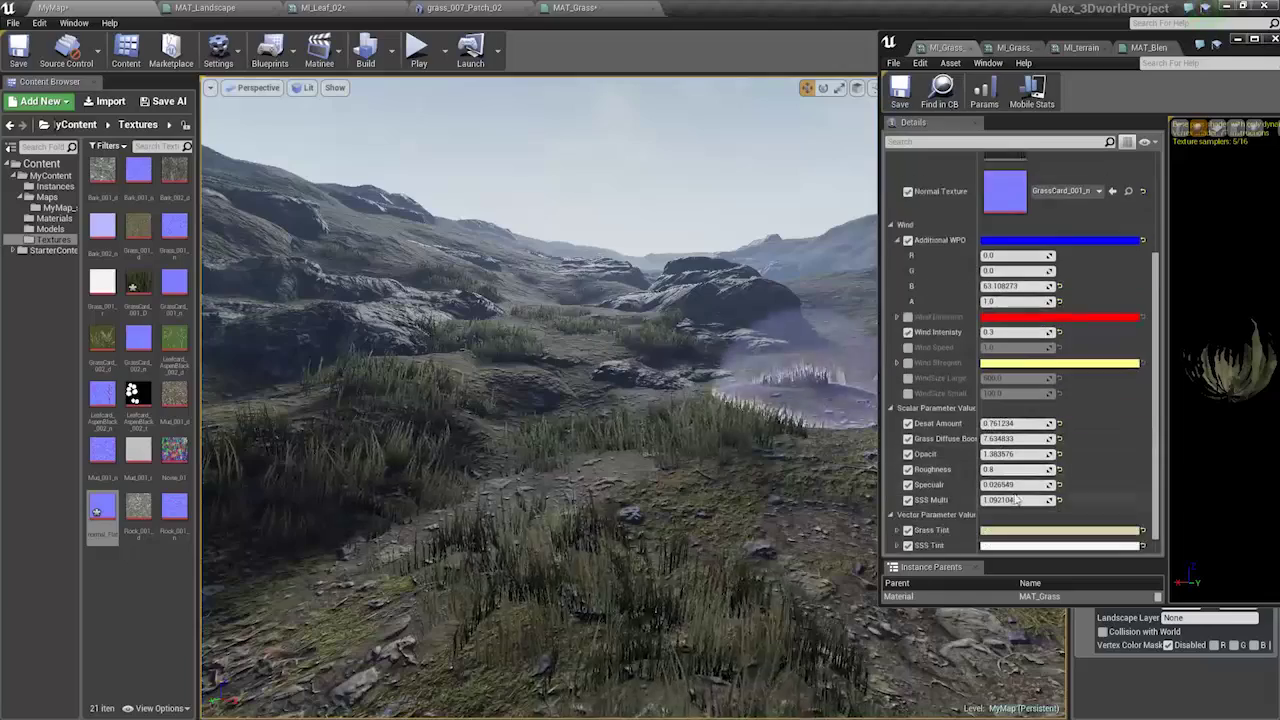
left_click(1028, 469)
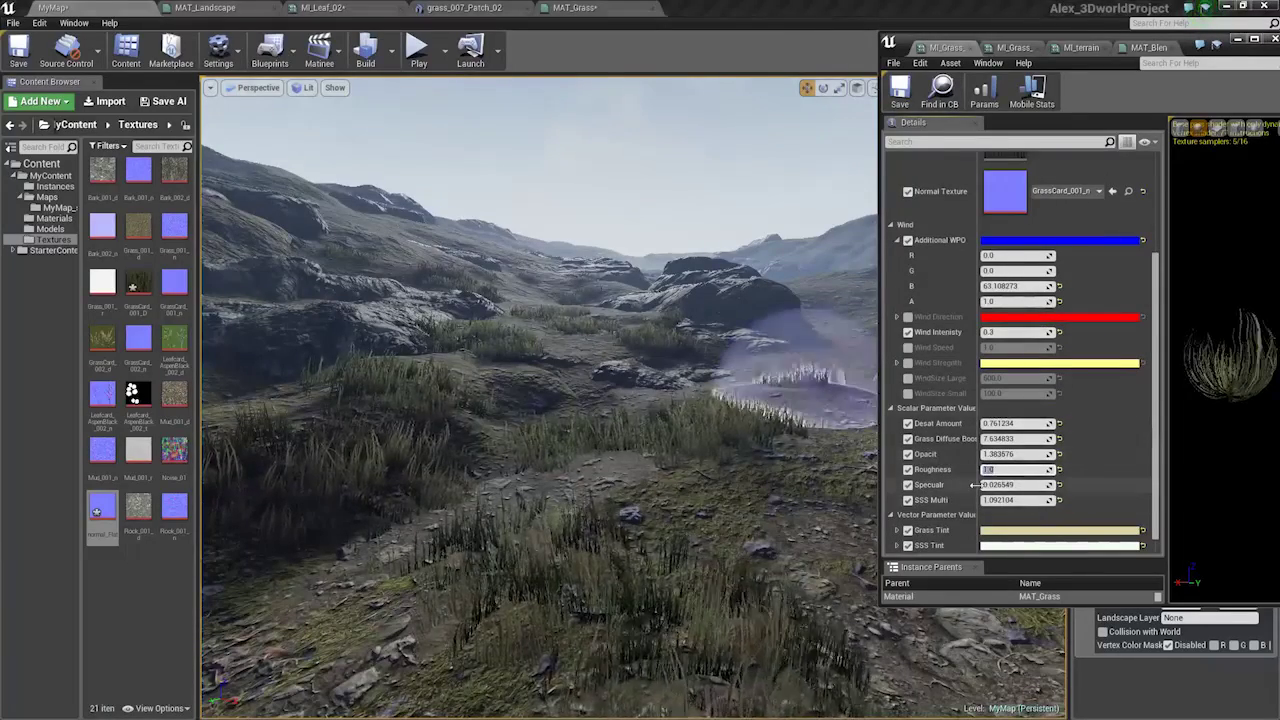
left_click_drag(1029, 485, 1044, 485)
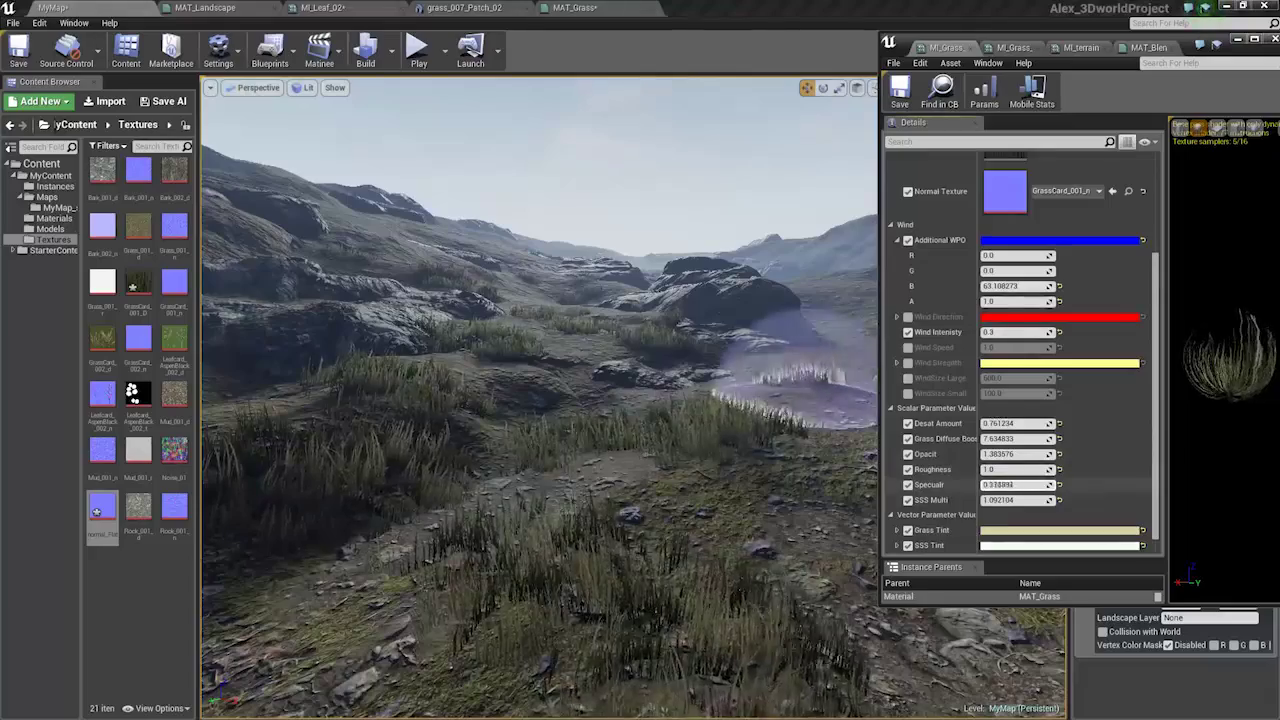
Examine the specular highlights on the grass from low and high viewpoints around the valley boulders.
key("s")
mouse_move(575, 375)
right_mouse_down()
mouse_move(594, 274)
mouse_move(575, 304)
right_mouse_up()
key("w")
key("s")
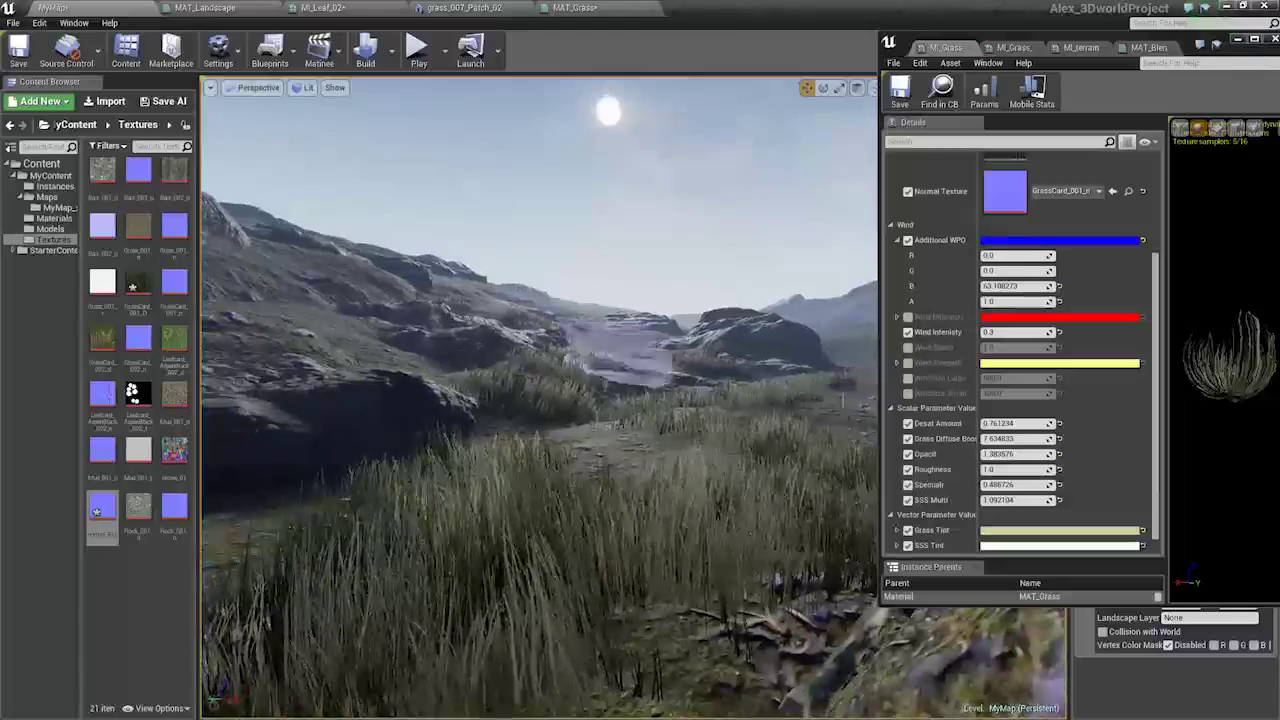
key("w")
right_click_drag(604, 394, 668, 444)
key("a")
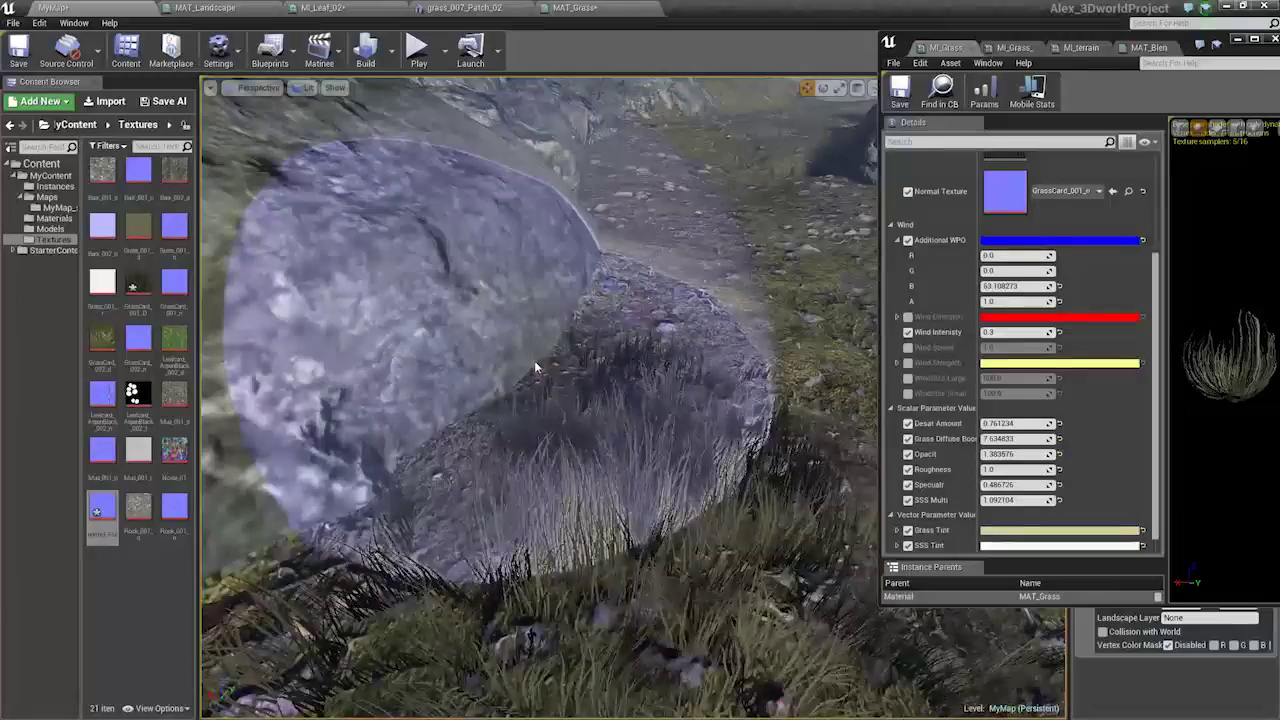
mouse_move(534, 361)
right_mouse_down()
mouse_move(640, 310)
mouse_move(650, 290)
mouse_move(660, 335)
right_mouse_up()
key("w")
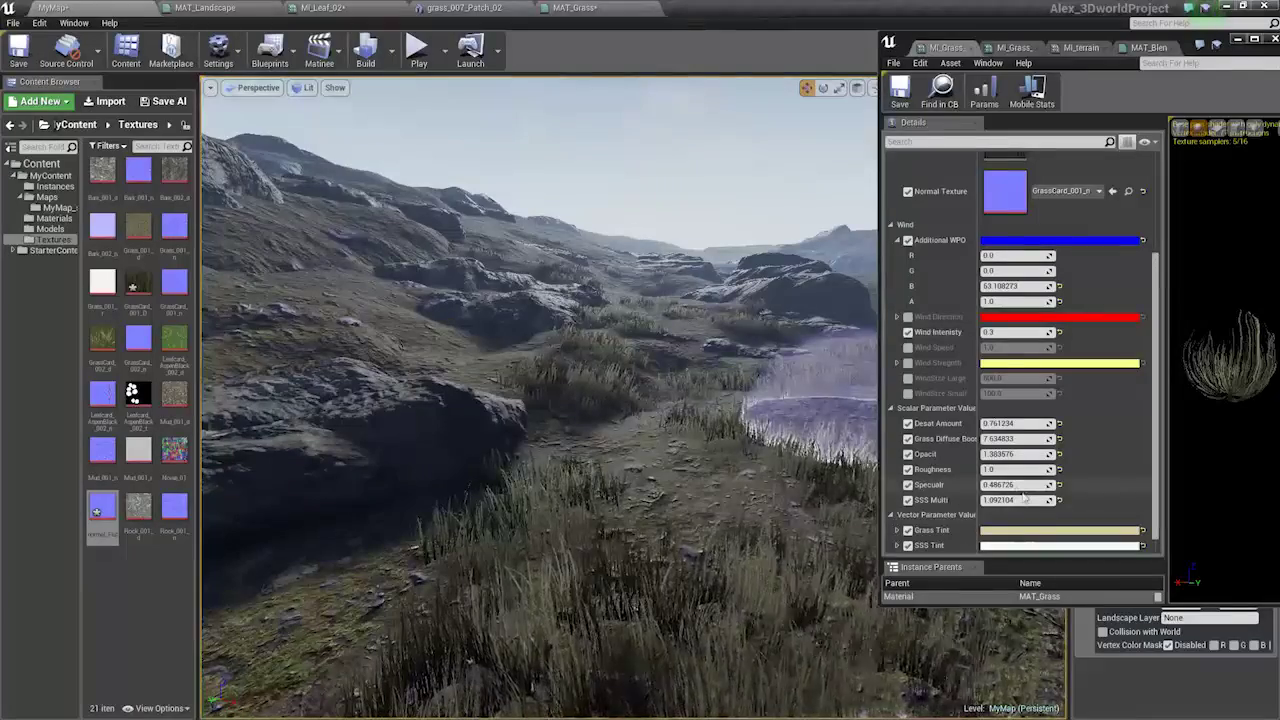
Set the grass instance's Specualr to 0 and check the grass facing the sun.
left_click(1019, 485)
type("0")
key("Return")
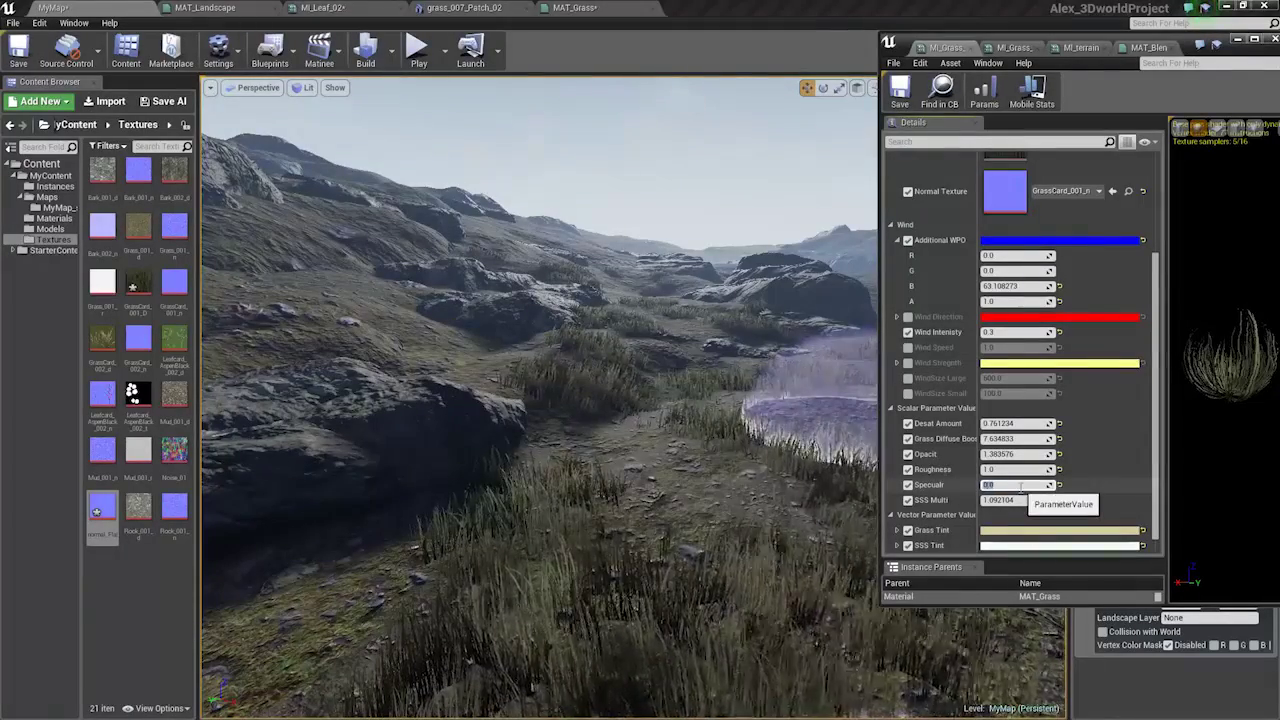
key("s")
right_click_drag(615, 450, 611, 400)
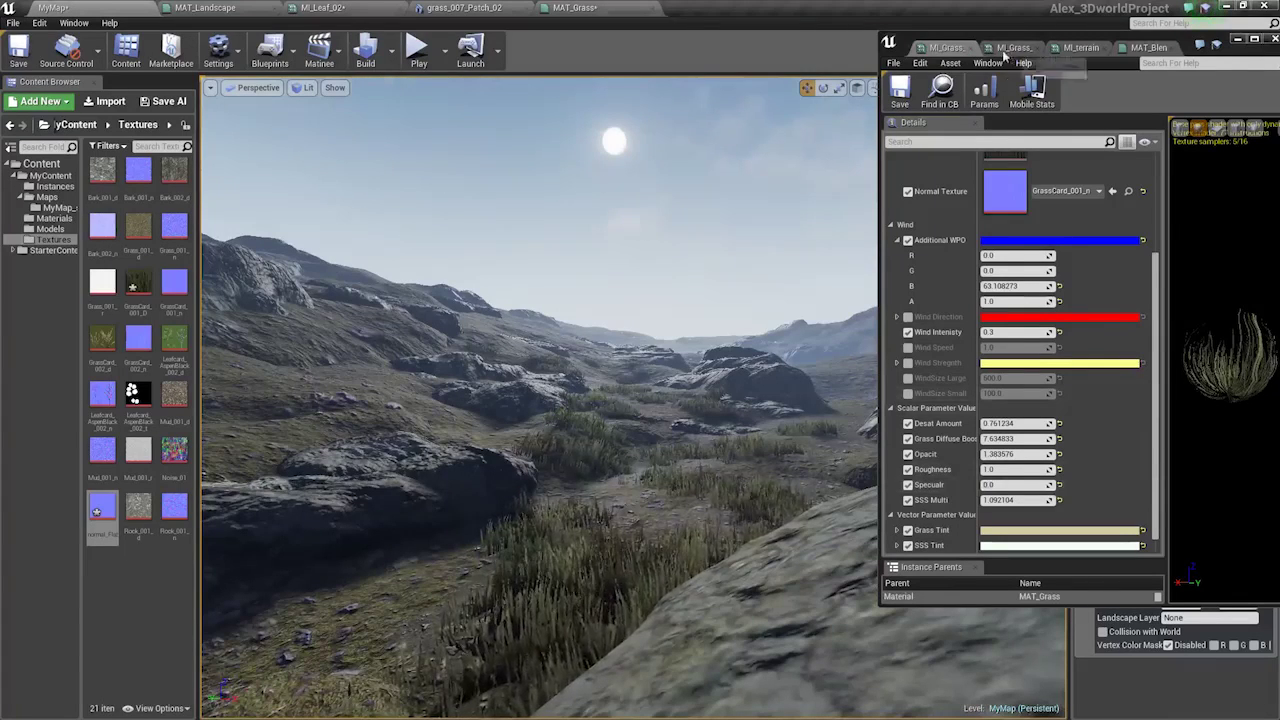
Compare the terrain instance and the second grass instance with the GrassCard_001 grass instance.
left_click(1148, 47)
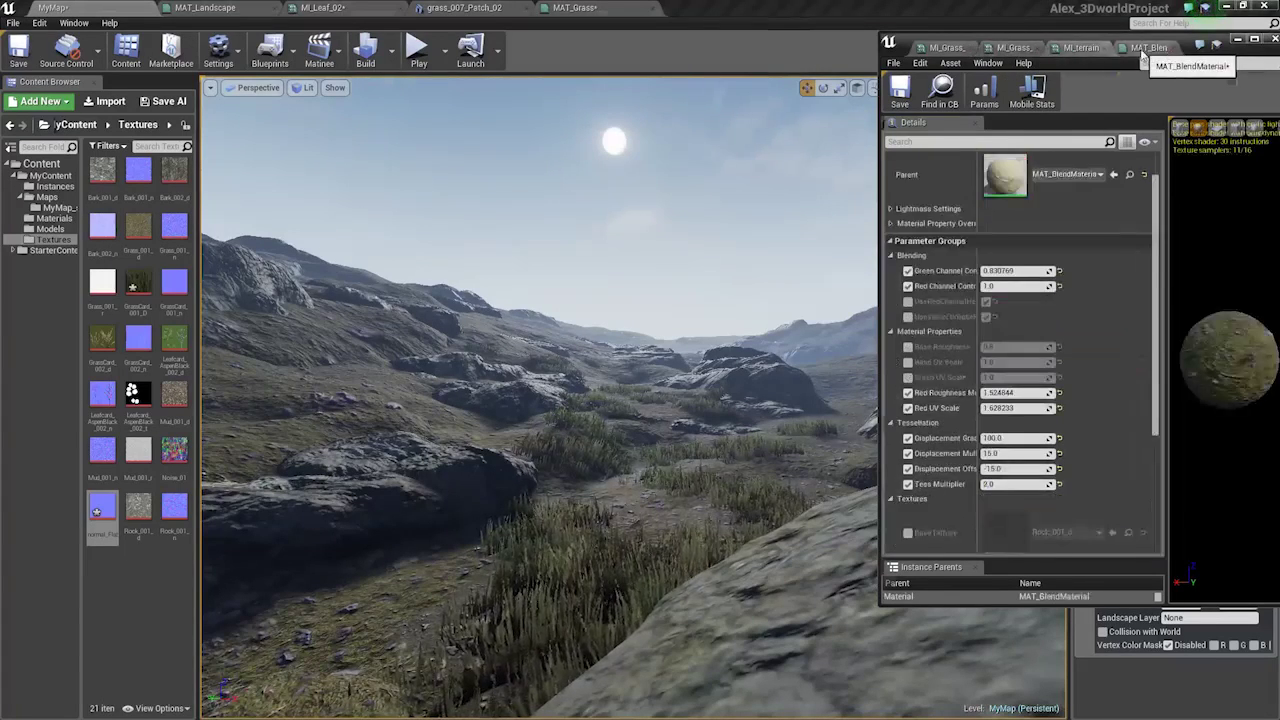
left_click(1015, 48)
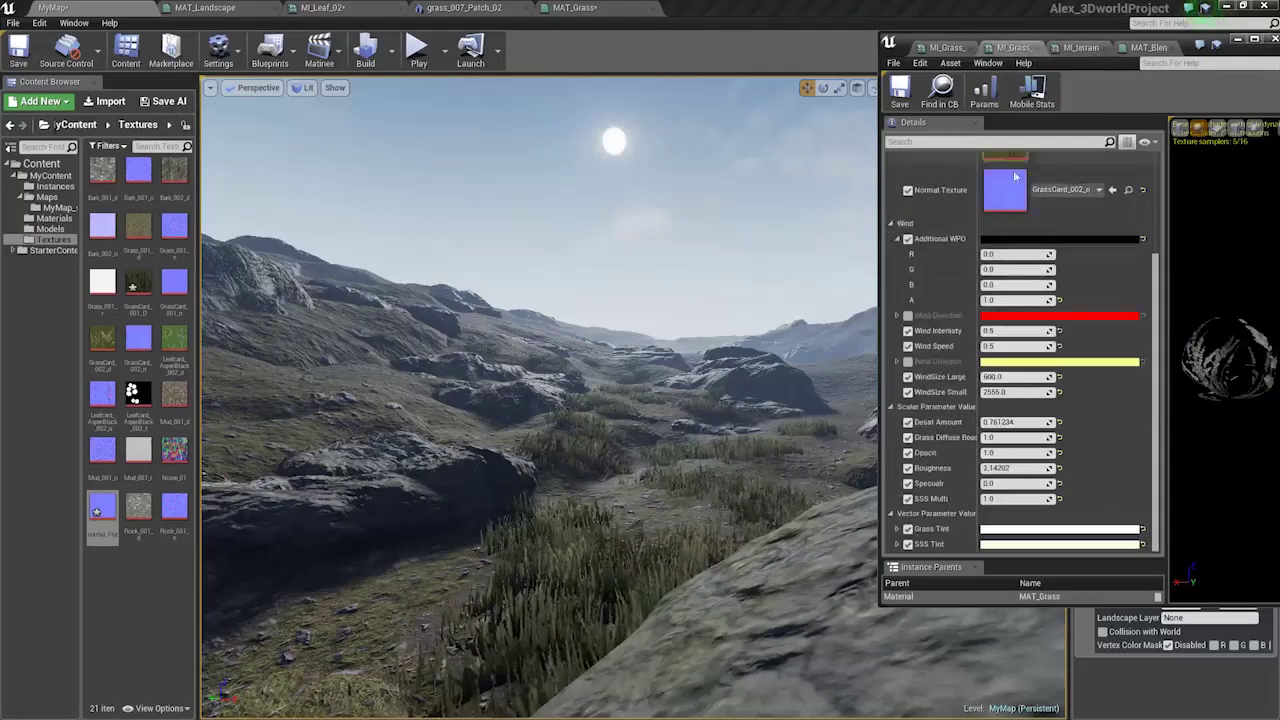
scroll(1008, 220, "up", 5)
left_click(945, 48)
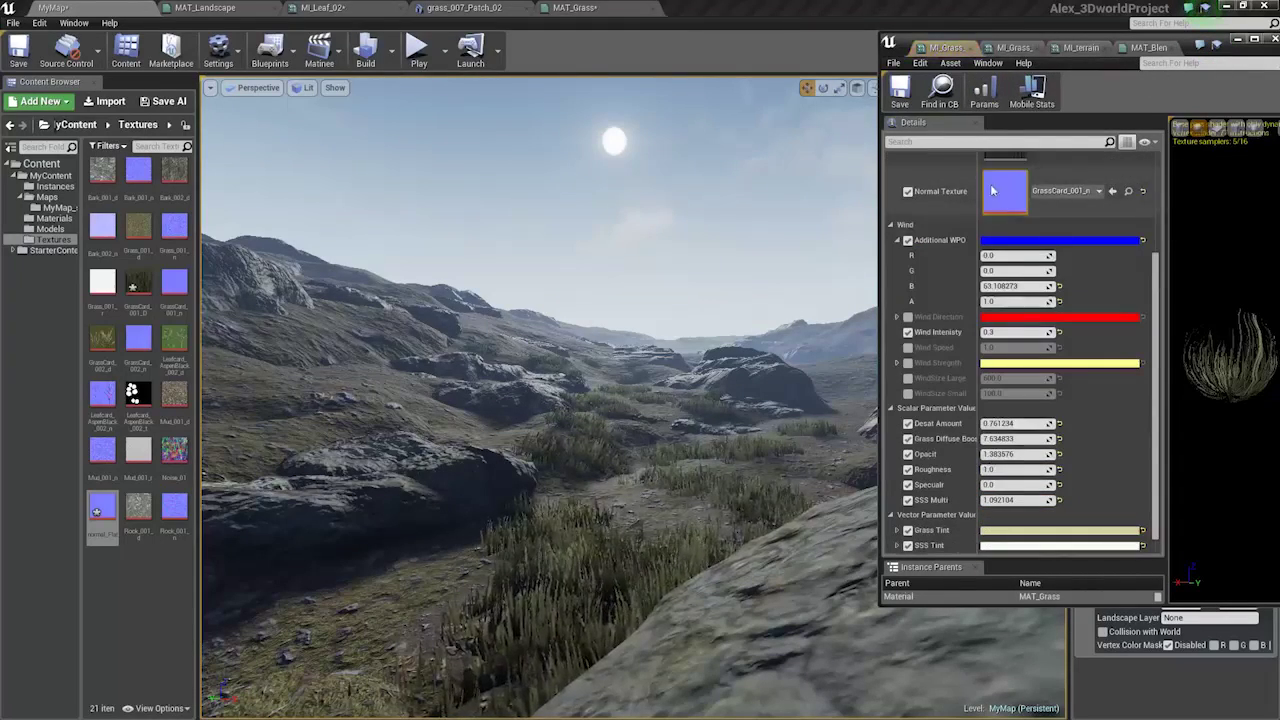
scroll(996, 195, "up", 4)
Open the grass instance's parent material MAT_Grass and examine its node graph.
double_click(1000, 214)
scroll(589, 271, "down", 6)
right_click_drag(589, 271, 760, 162)
scroll(723, 285, "up", 2)
right_click_drag(723, 285, 729, 503)
scroll(712, 418, "up", 1)
right_click_drag(712, 418, 677, 354)
scroll(562, 386, "up", 3)
scroll(566, 389, "down", 3)
scroll(677, 354, "up", 1)
right_click_drag(458, 345, 968, 381)
right_click_drag(903, 427, 340, 385)
right_click_drag(594, 377, 511, 316)
Add a Texture Sample of normal_Flat to empty space in the MAT_Grass graph and clear the instance window away.
left_click(56, 8)
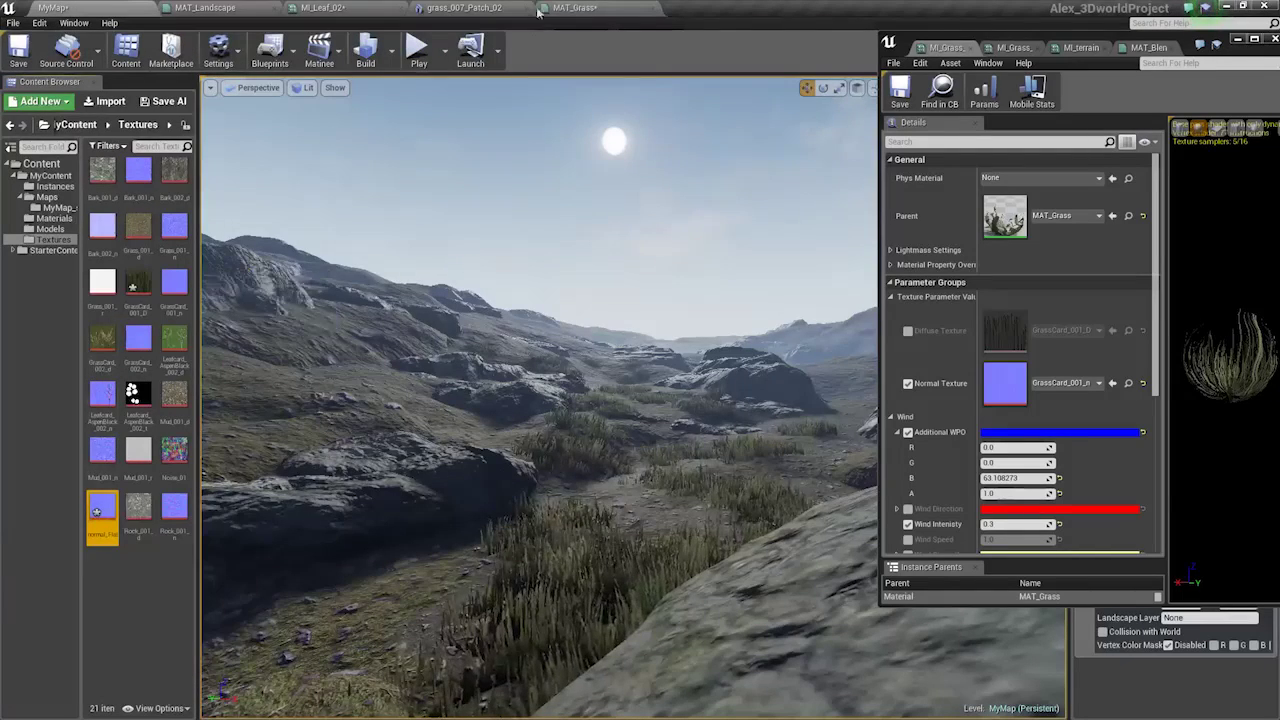
left_click(464, 7)
left_click(575, 7)
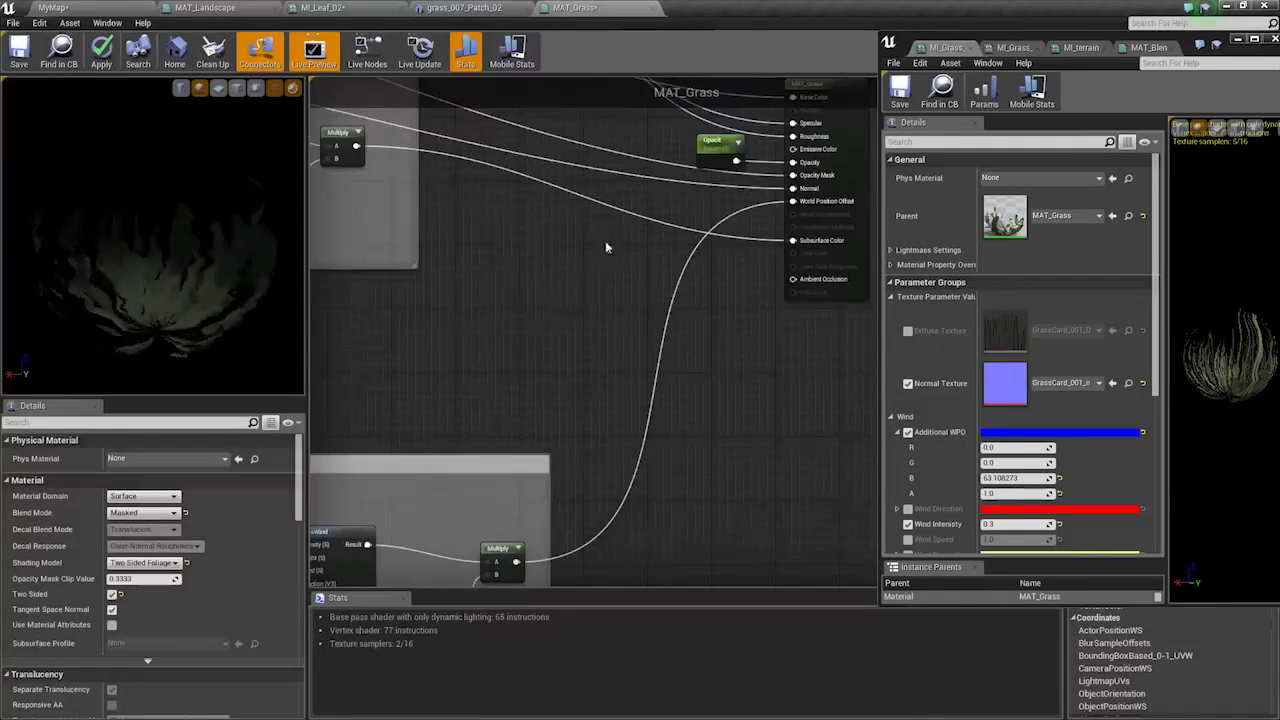
key("t")
left_click(605, 231)
left_click_drag(648, 275, 594, 300)
scroll(552, 290, "up", 2)
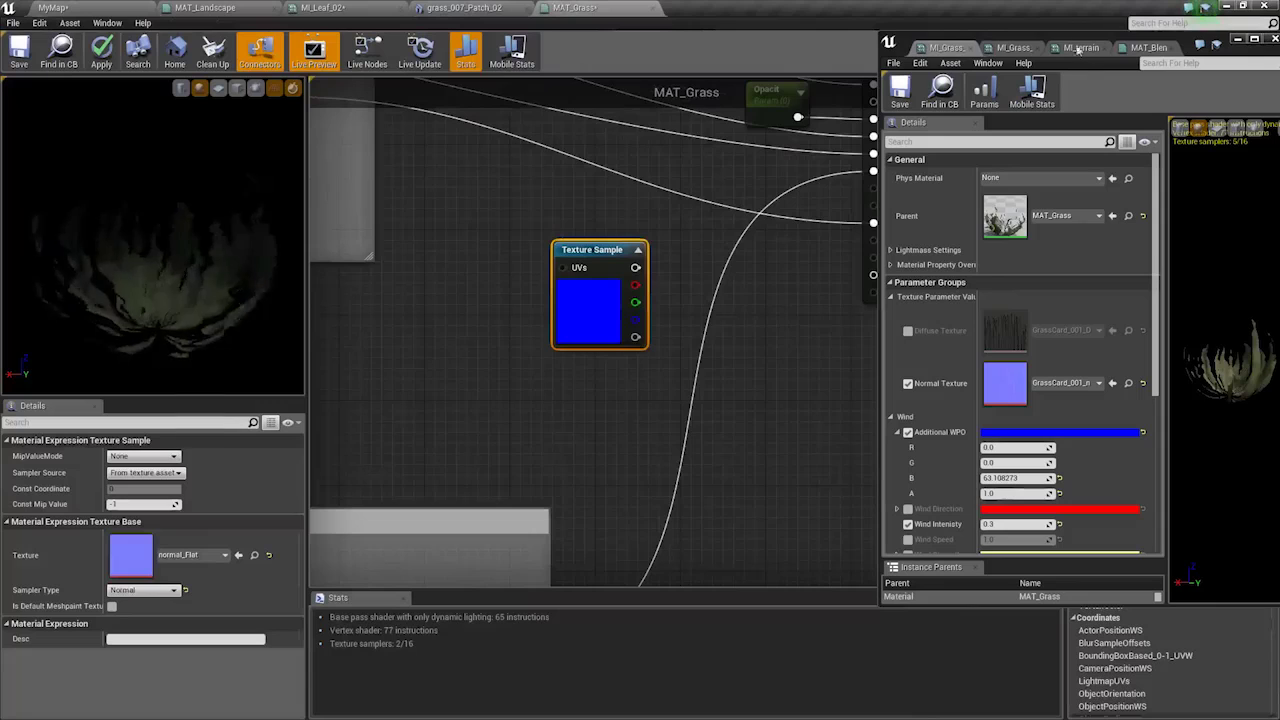
left_click_drag(1068, 38, 1279, 44)
right_click_drag(691, 284, 665, 368)
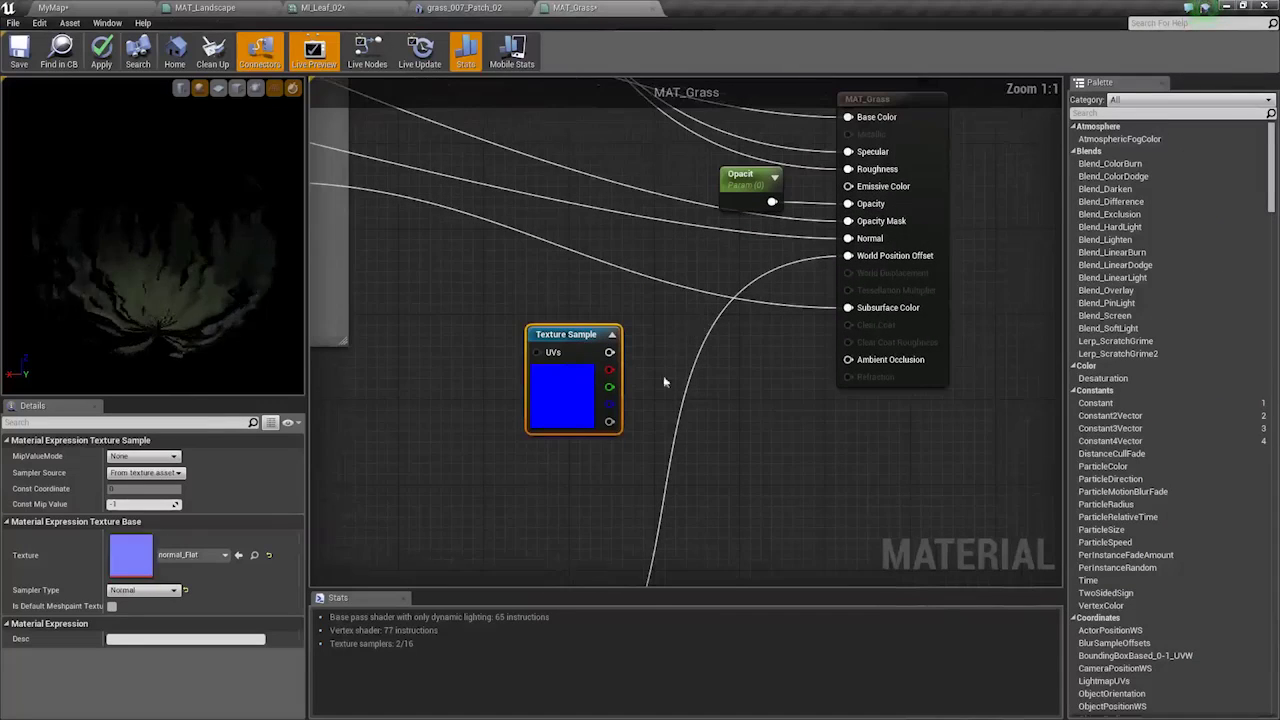
Search the material nodes for "world" and close the search without adding a node.
right_click(657, 397)
type("world")
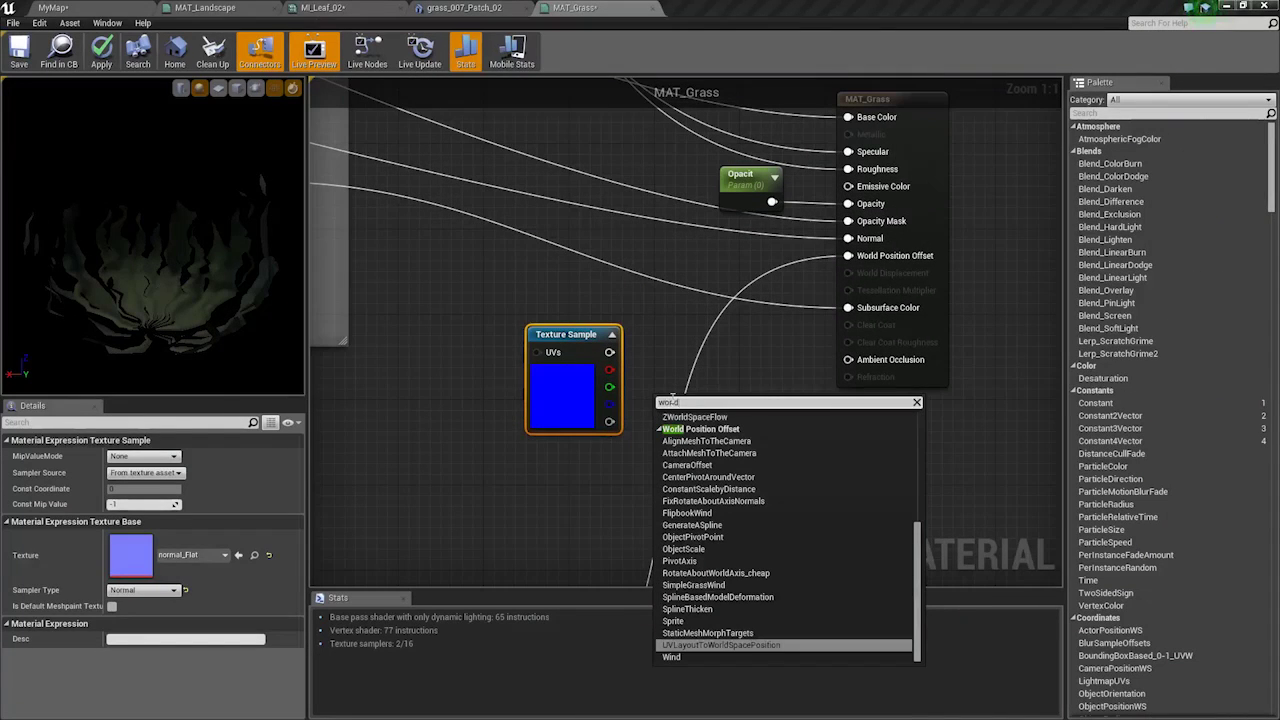
left_click(521, 498)
left_click_drag(521, 498, 621, 340)
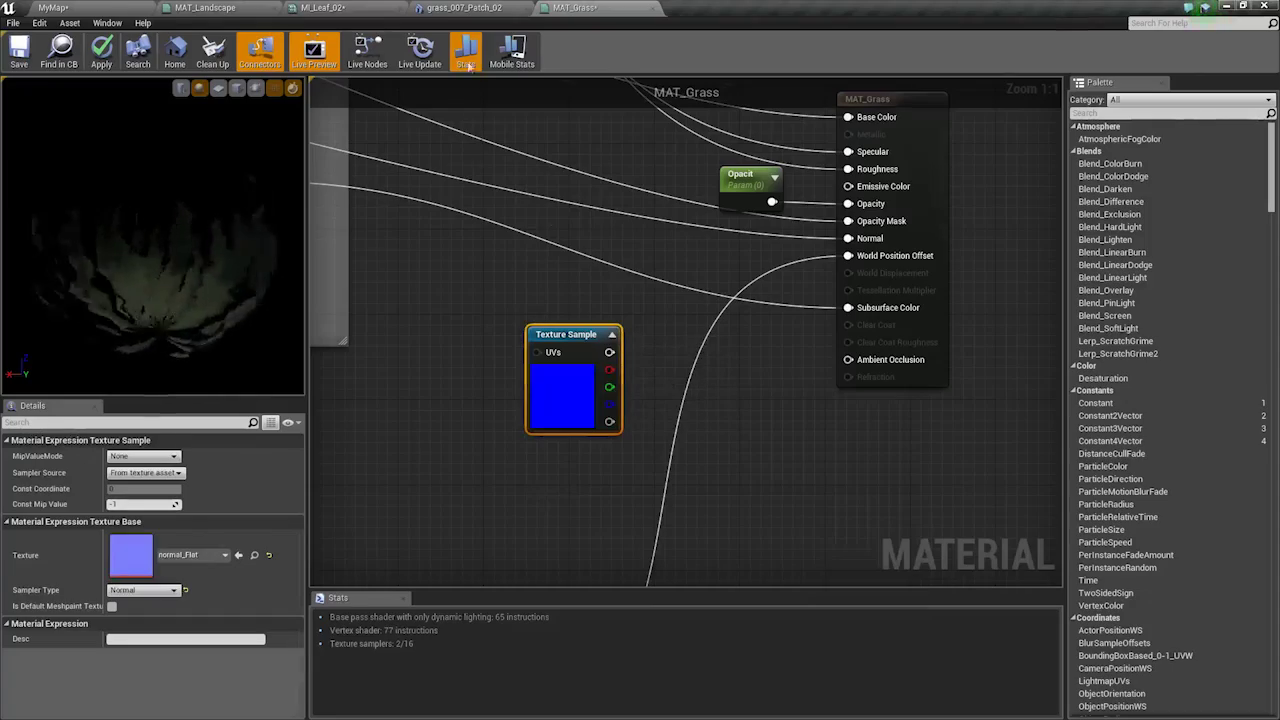
Return to the level map and look over the grass along the valley path.
left_click(464, 8)
left_click(72, 8)
key("w")
mouse_move(634, 398)
right_mouse_down()
mouse_move(606, 412)
mouse_move(615, 420)
mouse_move(632, 389)
mouse_move(594, 391)
mouse_move(630, 400)
right_mouse_up()
key("s")
key("w")
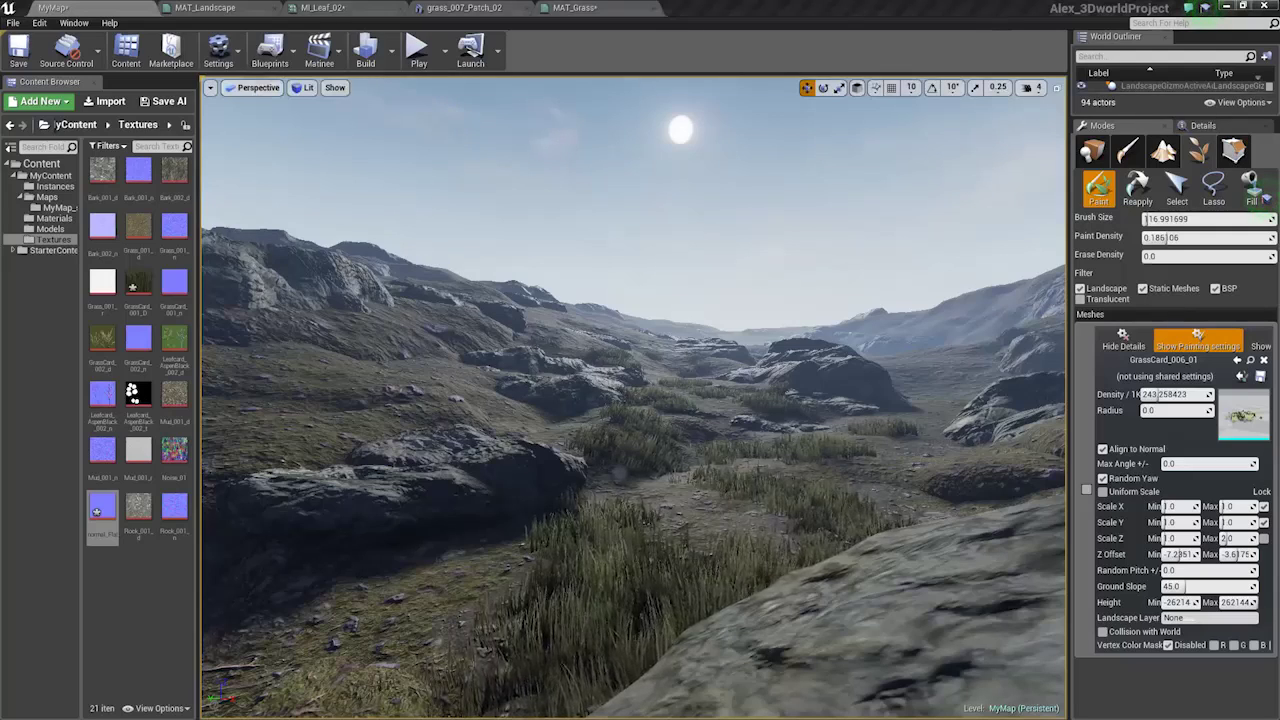
Open the GrassCard_006_01 mesh from the Models folder and examine its grass cards from several angles.
left_click(52, 230)
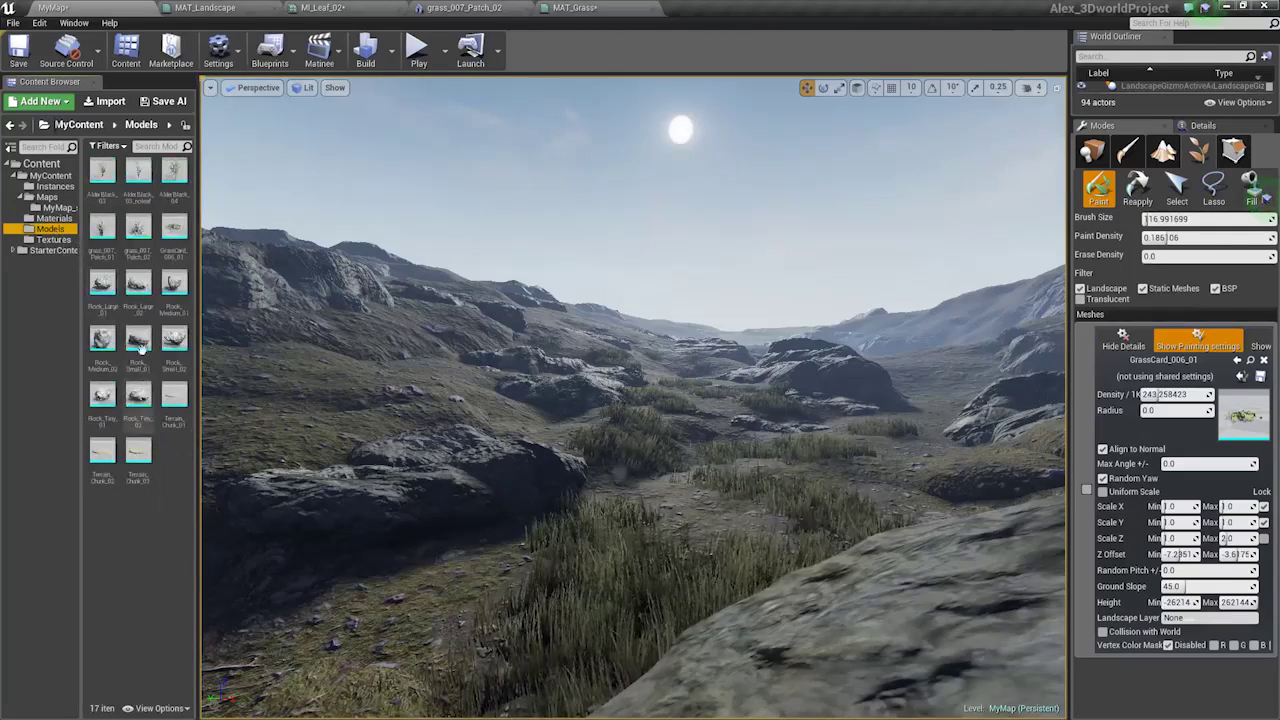
double_click(172, 228)
left_click_drag(478, 400, 580, 440)
scroll(478, 400, "up", 8)
left_click_drag(478, 400, 750, 405)
left_click_drag(586, 397, 660, 380)
scroll(586, 397, "down", 3)
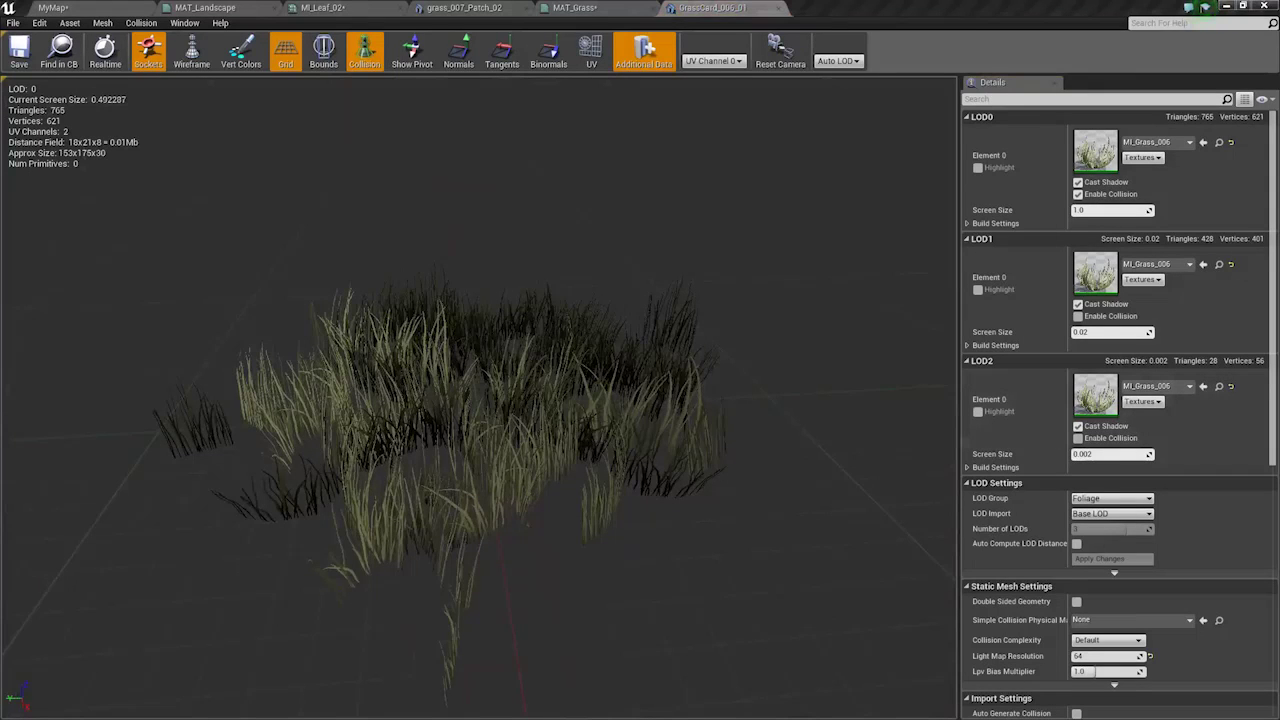
Close MAT_BlendMaterial without applying its pending changes and bring up the MI_Grass_006 instance.
left_click_drag(974, 102, 994, 64)
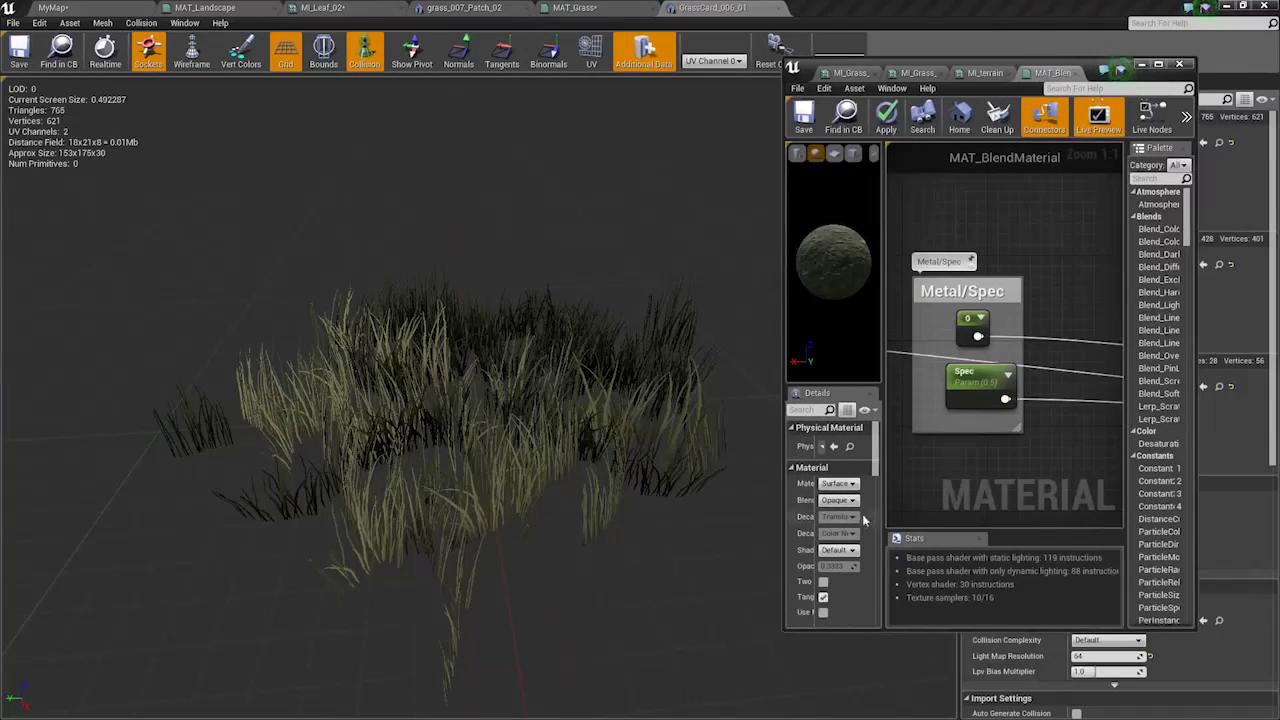
scroll(849, 519, "down", 3)
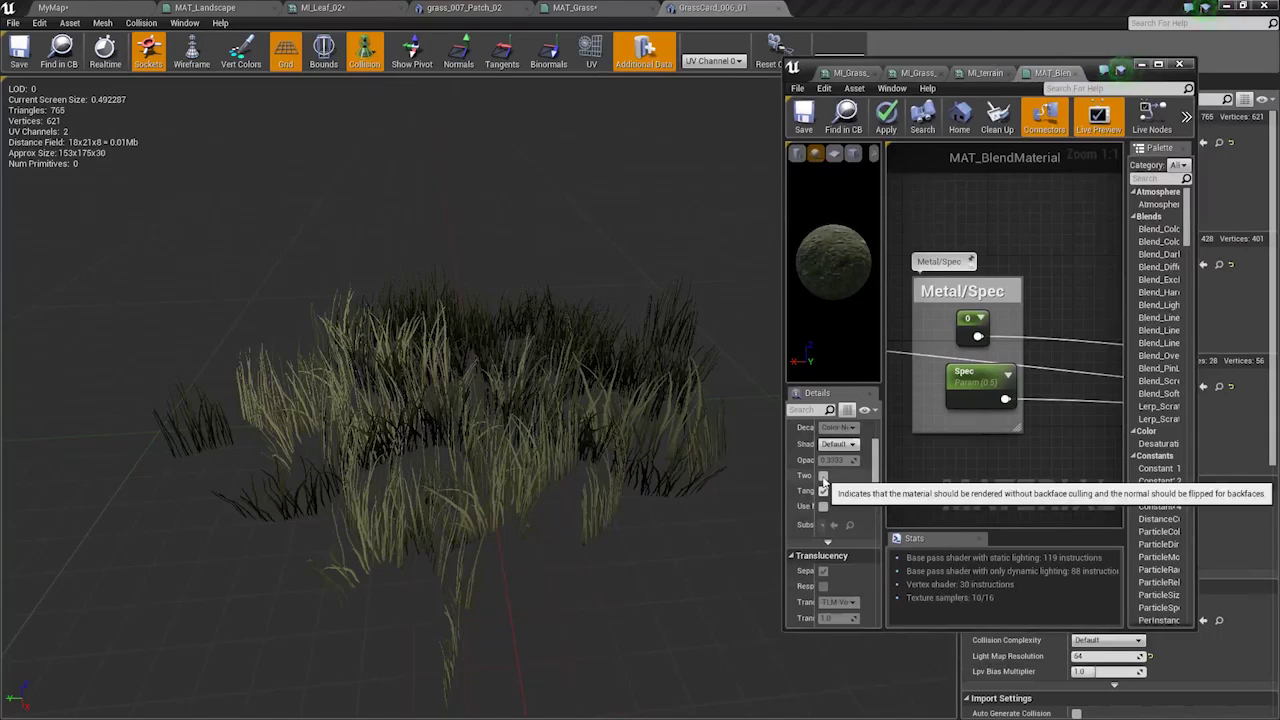
left_click(1076, 75)
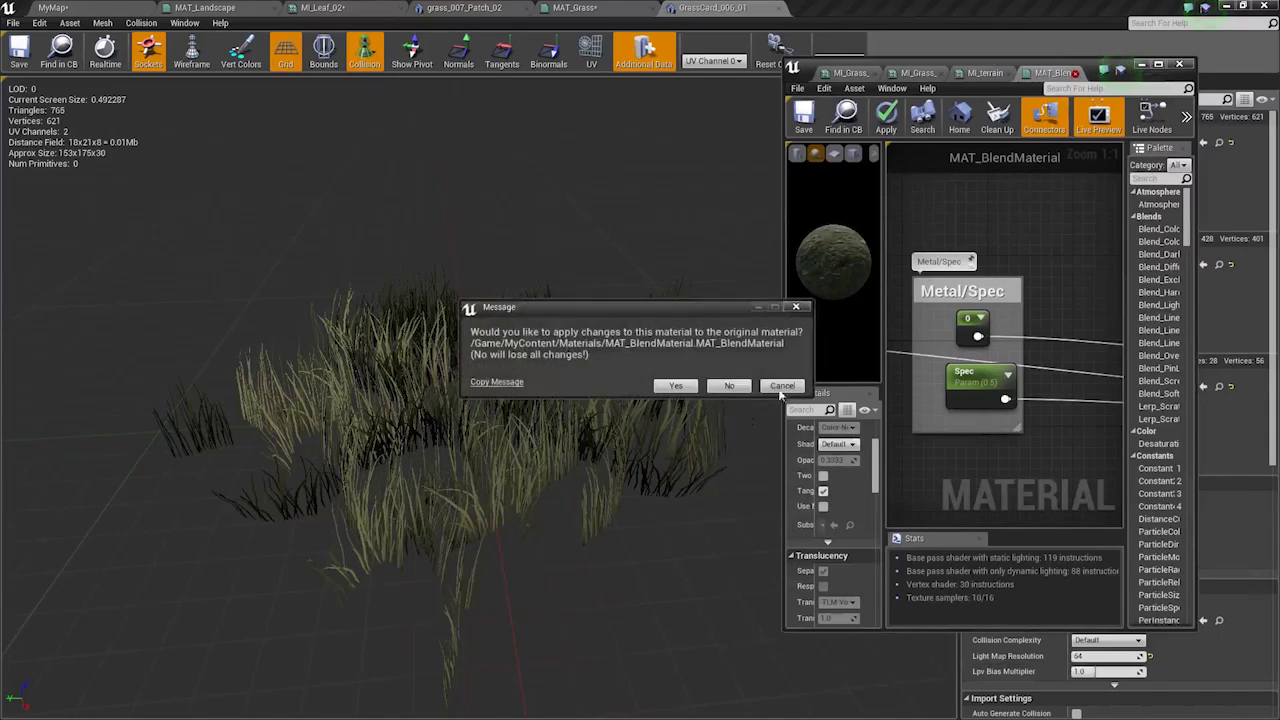
left_click(717, 389)
left_click(941, 75)
left_click(860, 73)
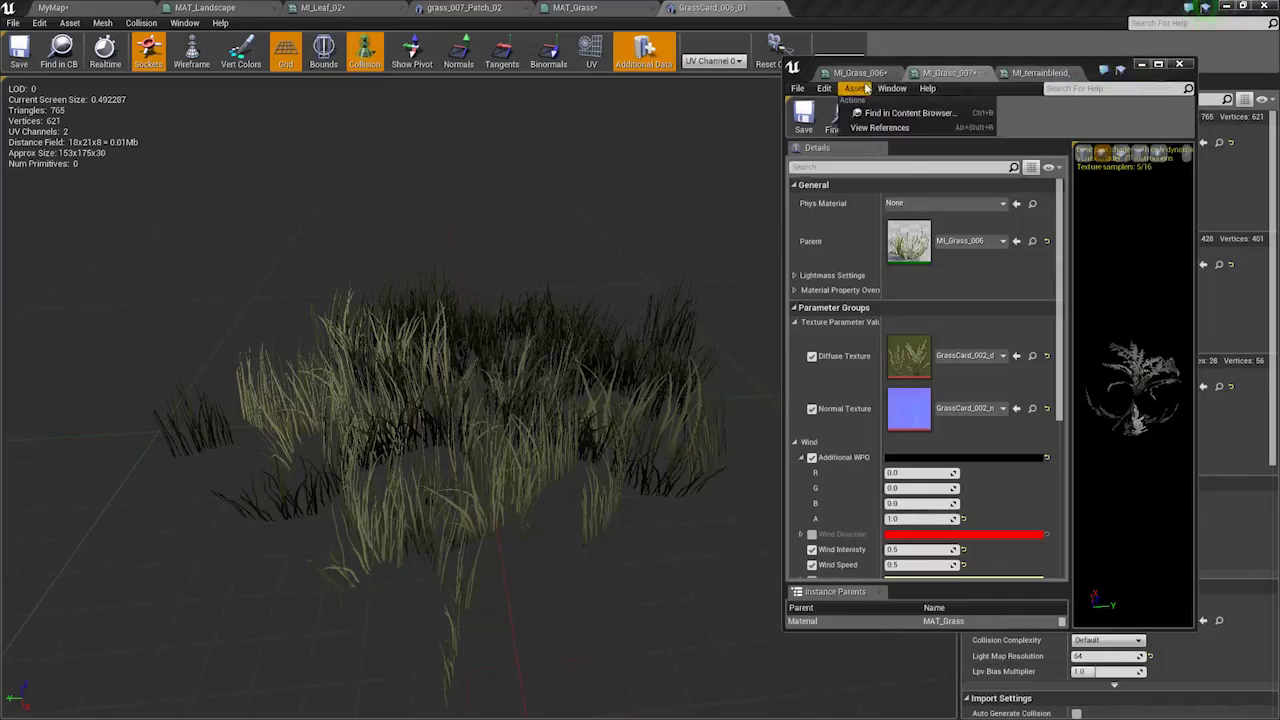
Turn off Two Sided on the MAT_Grass material, apply it and check the grass in the level.
left_click(590, 7)
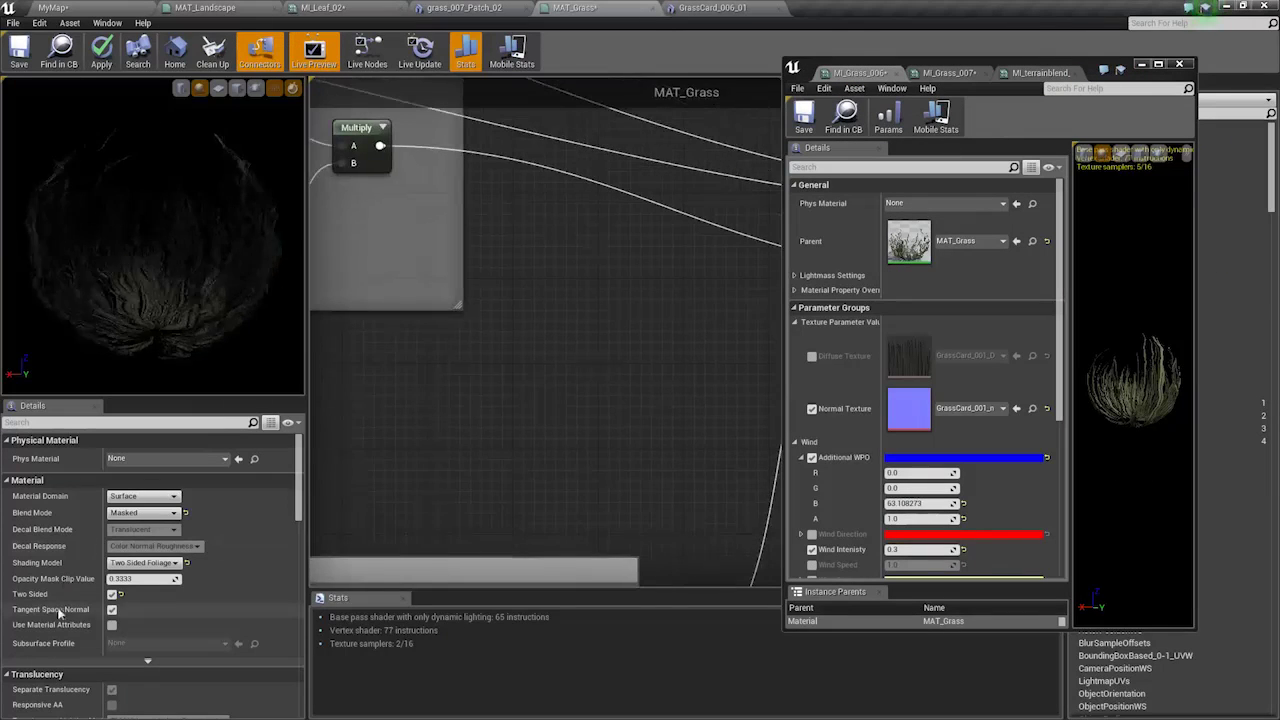
left_click(111, 594)
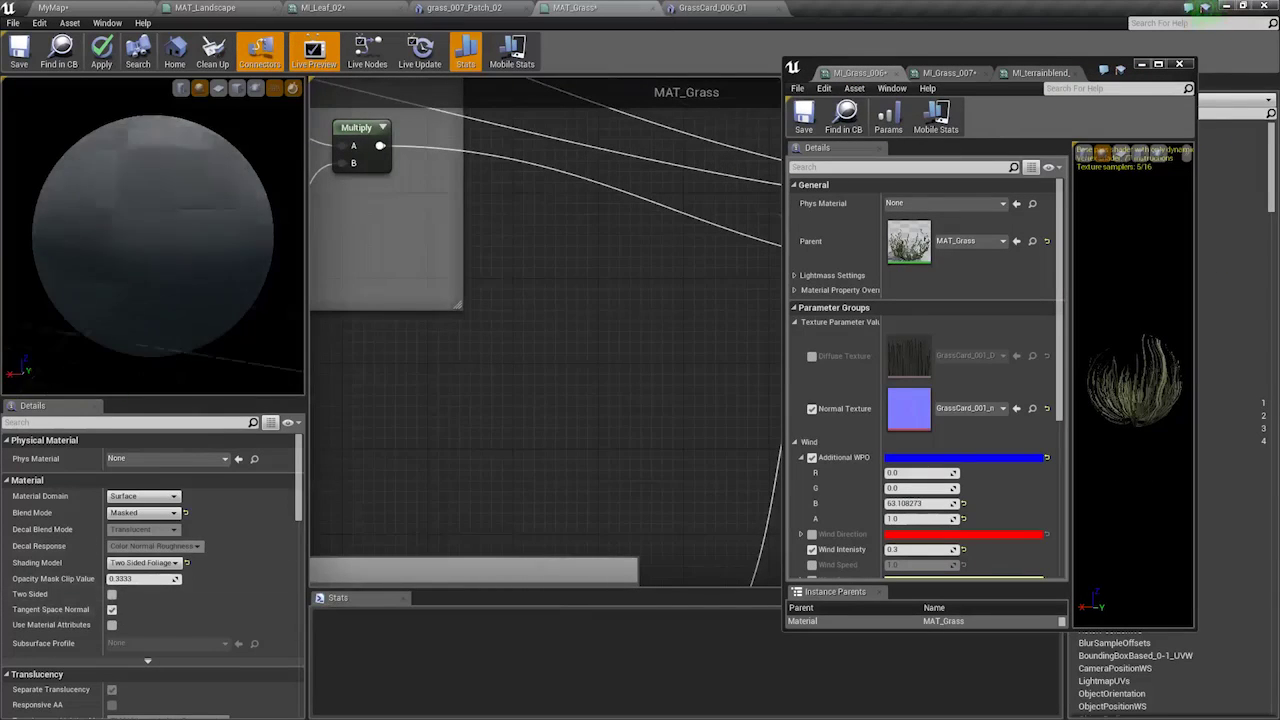
left_click_drag(185, 268, 205, 263)
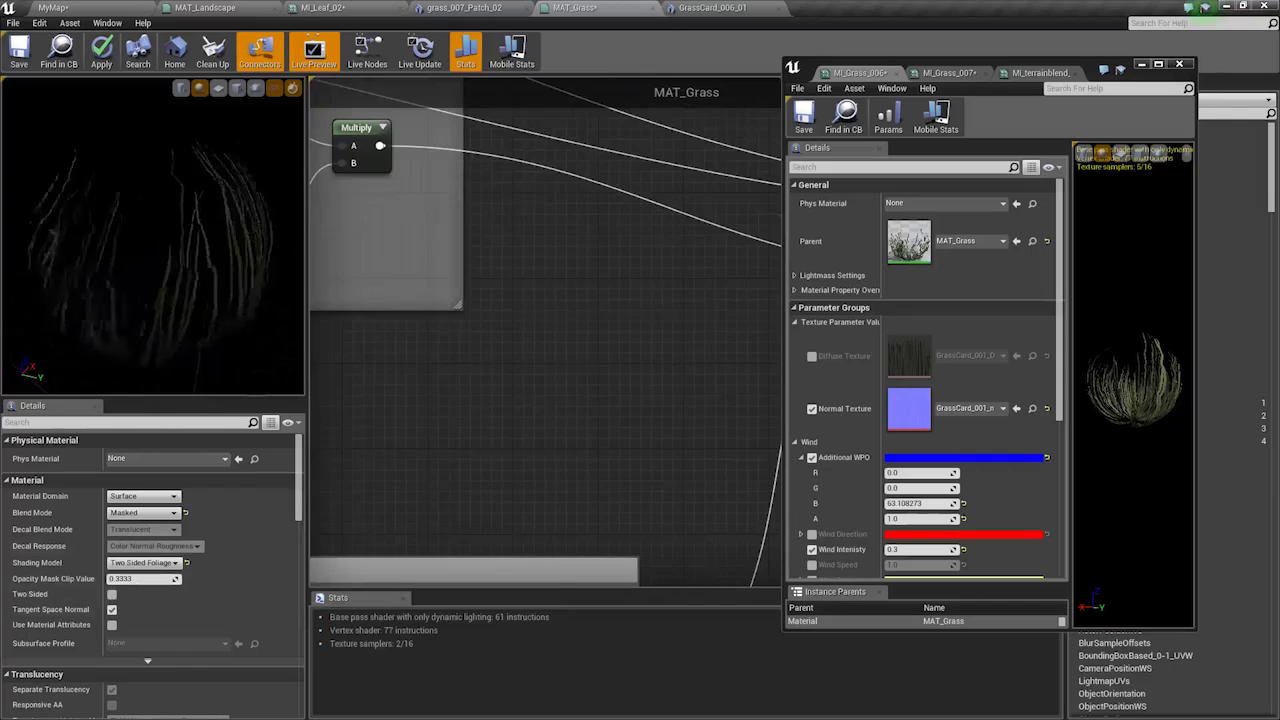
scroll(185, 268, "down", 3)
left_click(162, 513)
left_click(162, 514)
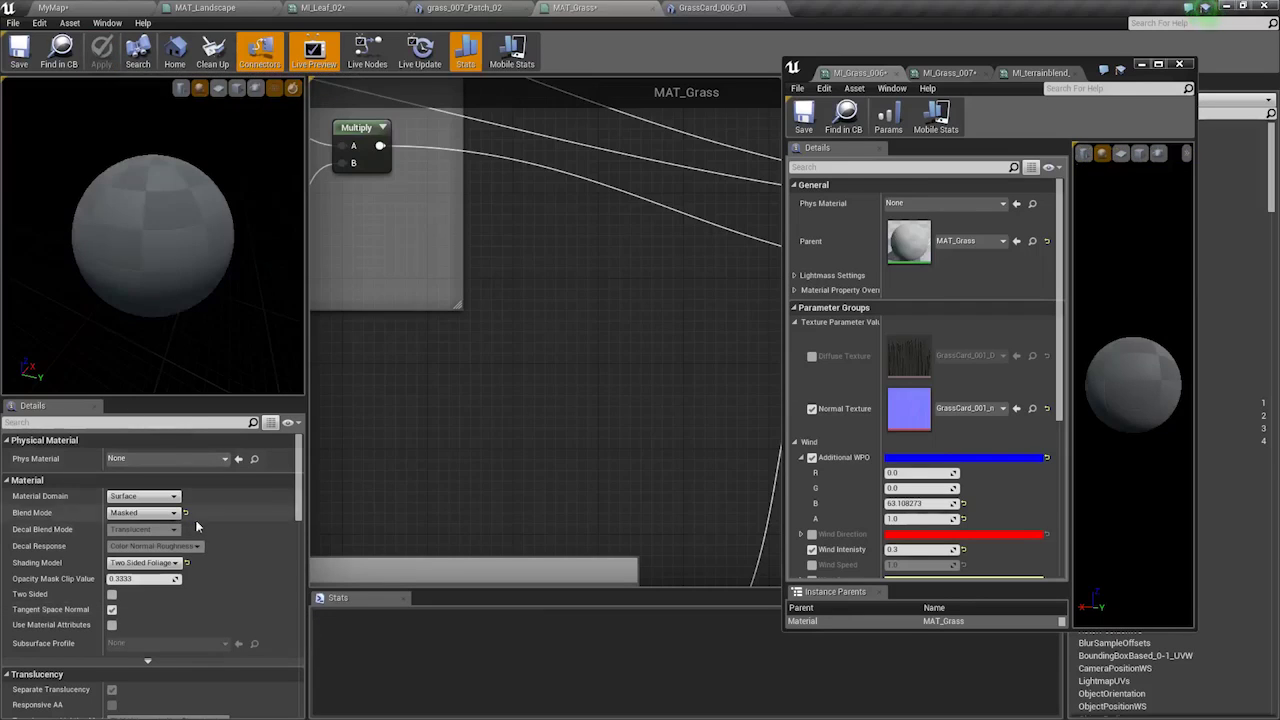
left_click(90, 7)
key("w")
mouse_move(490, 385)
right_mouse_down()
mouse_move(555, 420)
mouse_move(545, 415)
mouse_move(580, 417)
mouse_move(580, 375)
mouse_move(565, 413)
mouse_move(625, 428)
mouse_move(612, 422)
mouse_move(760, 415)
right_mouse_up()
key("s")
key("w")
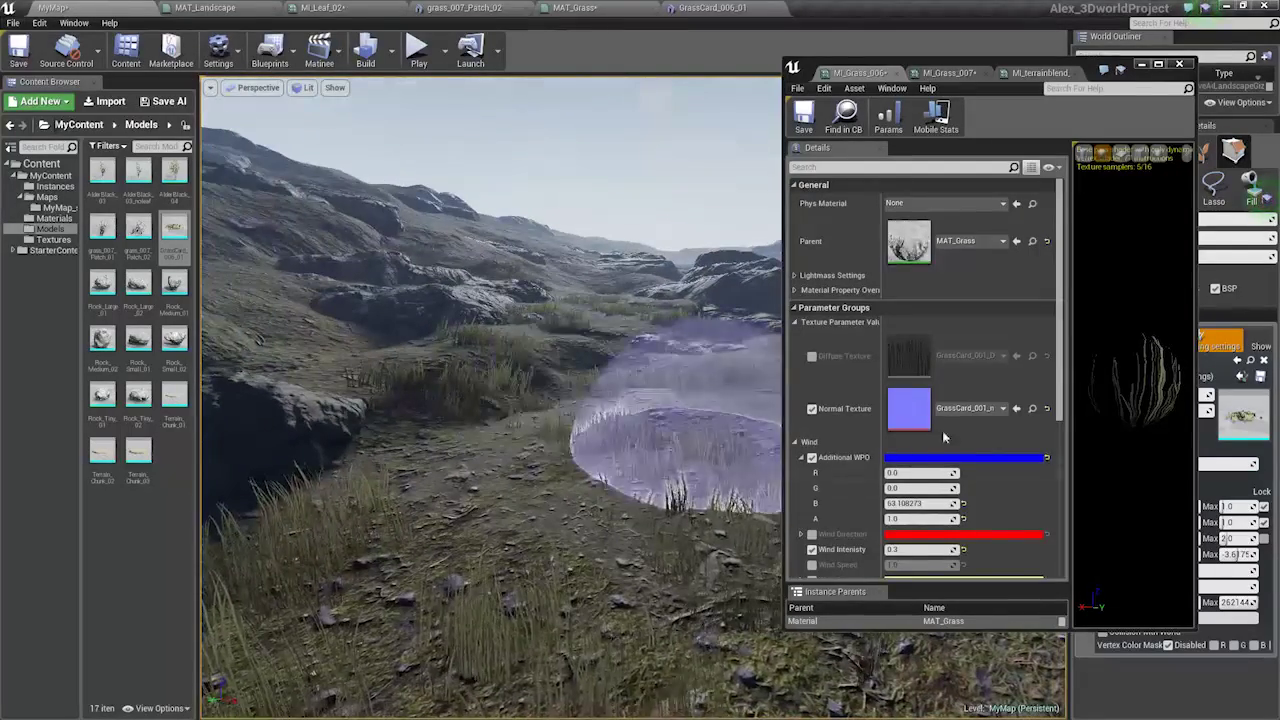
Set MI_Grass_006's Opacit to about 1.48 and switch the level editor from foliage painting to Place mode.
scroll(965, 384, "down", 5)
scroll(965, 383, "down", 3)
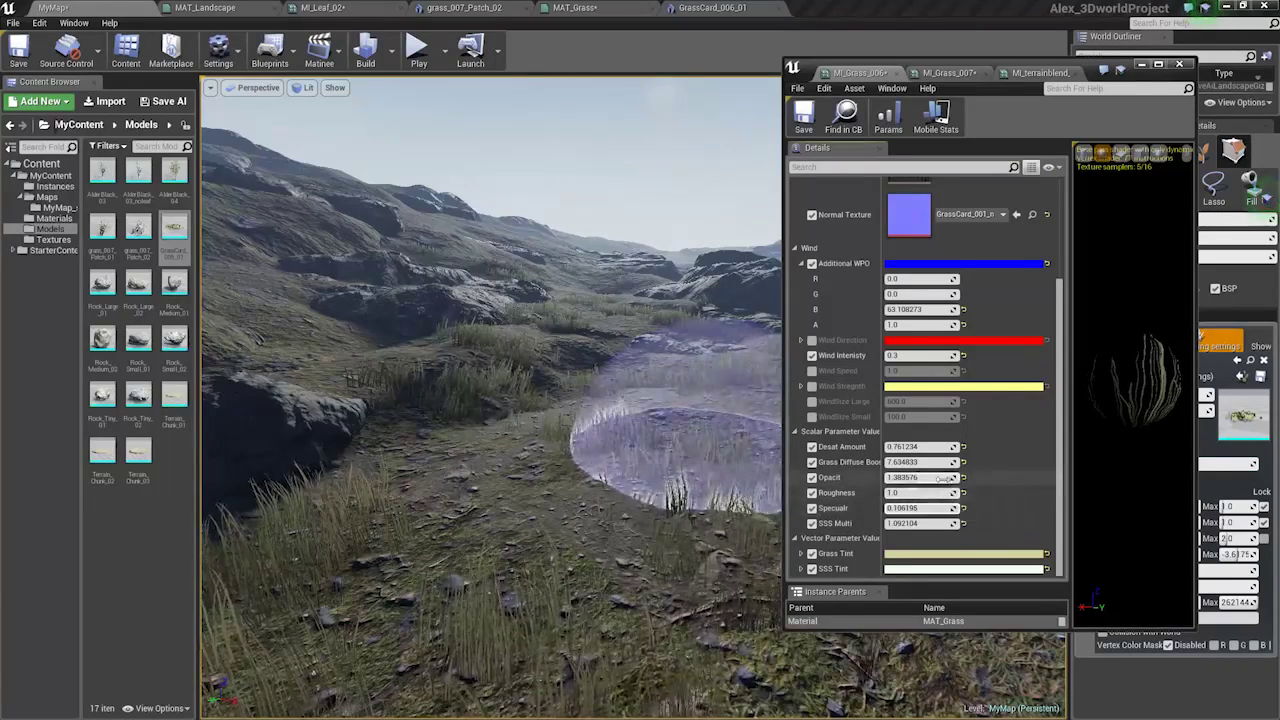
left_click_drag(943, 479, 925, 479)
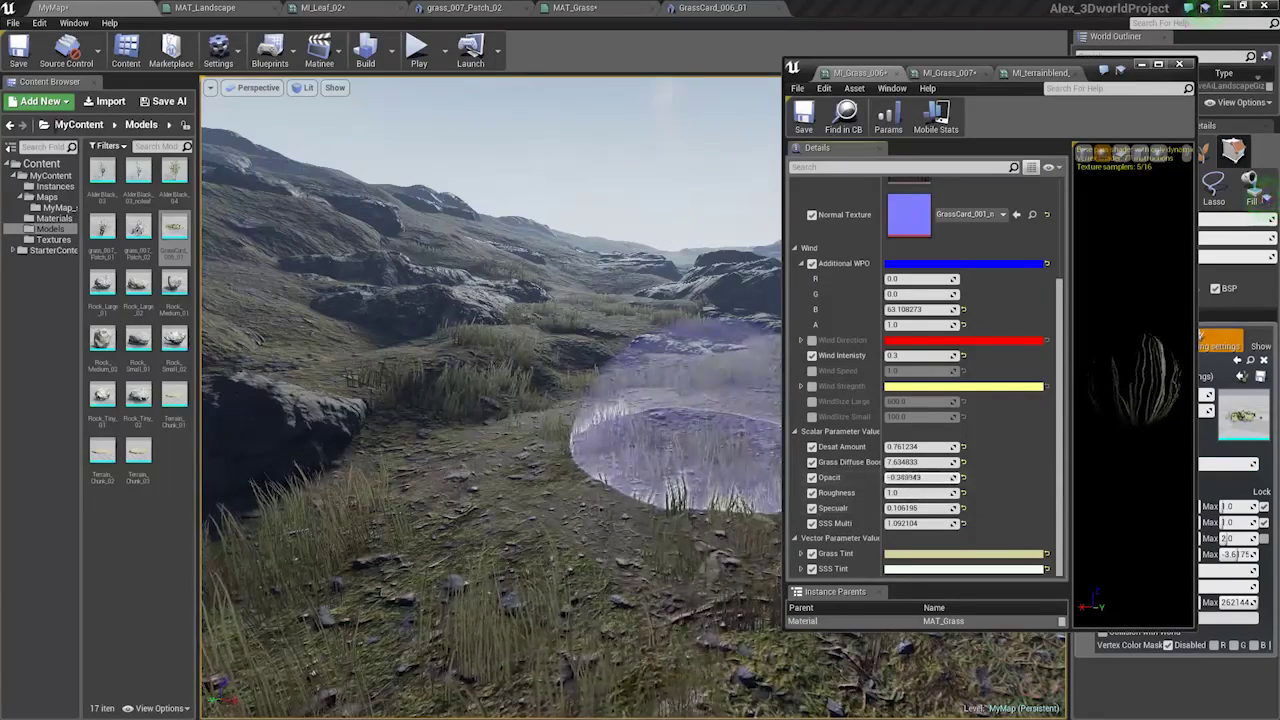
left_click_drag(943, 478, 940, 478)
right_click_drag(605, 413, 602, 355)
key("w")
key("shift+1")
Inspect the grass blades up close and facing the sun beside the dark boulder.
key("w")
key("w")
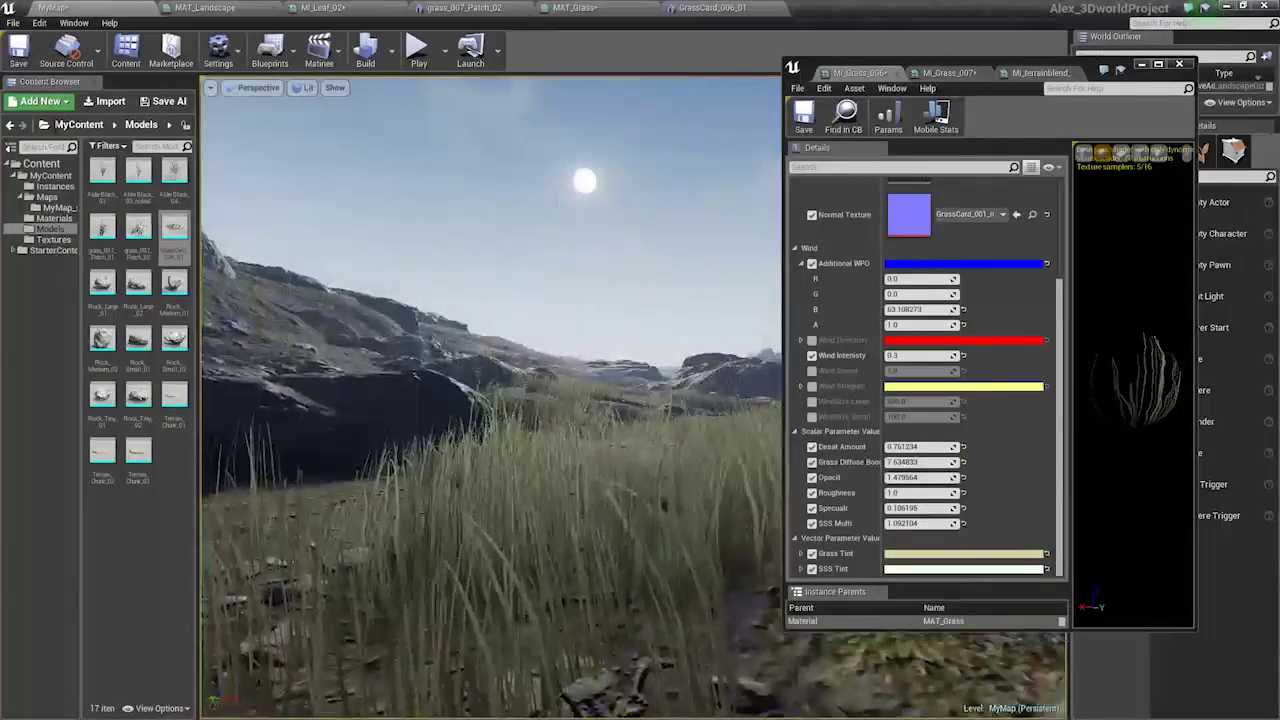
key("w")
mouse_move(602, 355)
right_mouse_down()
mouse_move(600, 390)
mouse_move(597, 371)
right_mouse_up()
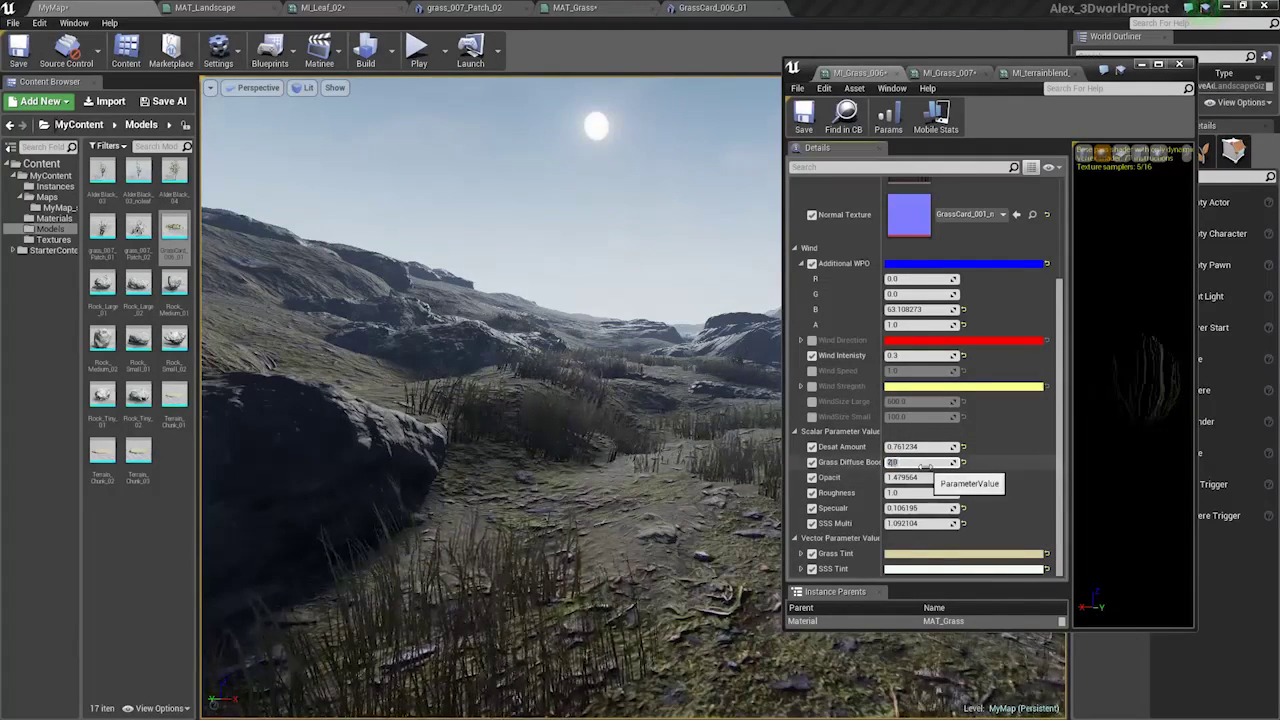
right_click_drag(668, 436, 700, 480)
key("w")
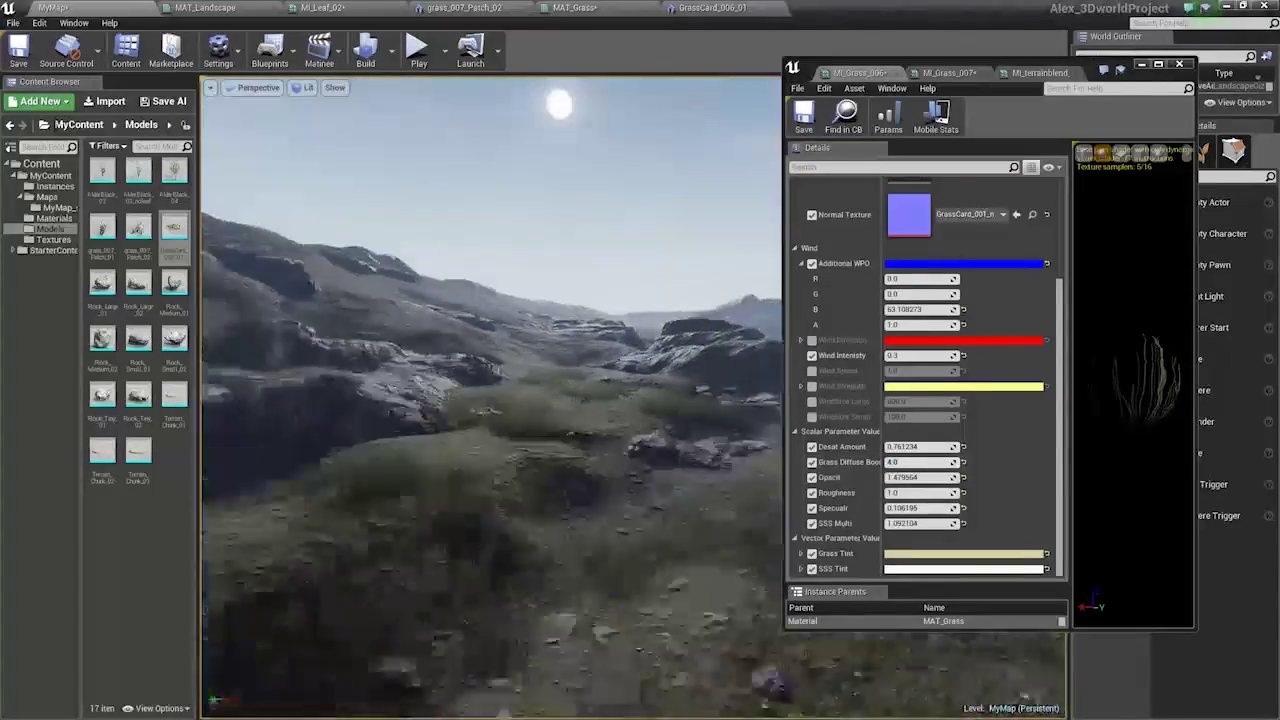
Move the material instance window aside and fly over the valley to examine the grass and rocks from above.
left_click_drag(1130, 79, 1223, 75)
key("w")
right_click_drag(620, 380, 740, 470)
key("w")
right_click_drag(640, 400, 622, 320)
key("s")
key("w")
key("w")
key("w")
right_click_drag(640, 400, 602, 464)
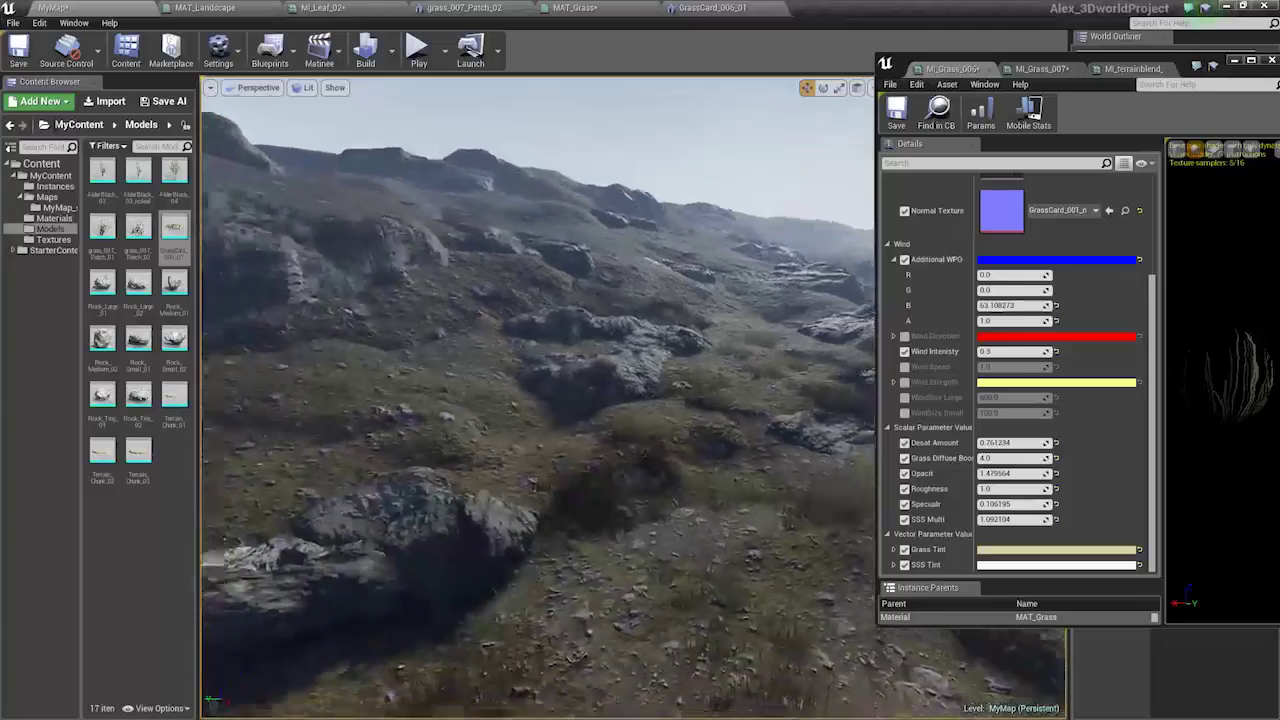
key("w")
mouse_move(640, 400)
right_mouse_down()
mouse_move(585, 425)
mouse_move(535, 420)
mouse_move(575, 428)
mouse_move(700, 310)
mouse_move(690, 400)
mouse_move(640, 405)
mouse_move(638, 392)
right_mouse_up()
key("s")
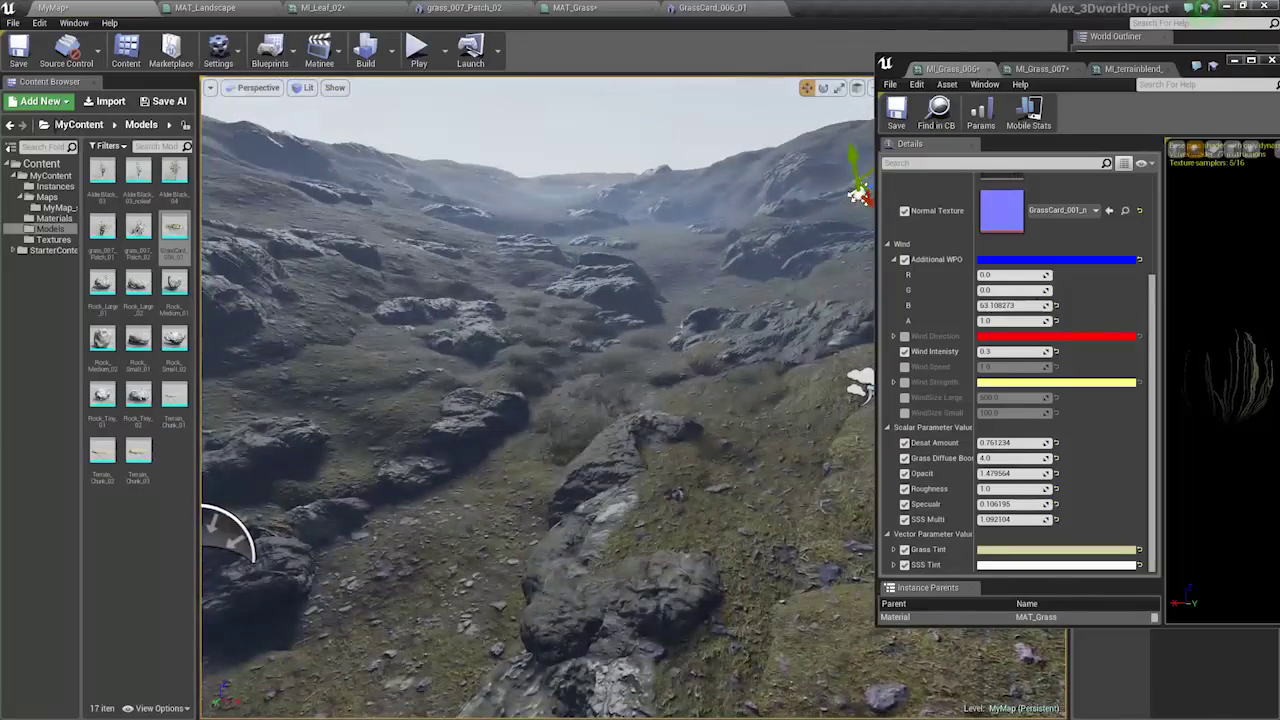
Minimize the material instance window and view the whole valley unobstructed.
left_click(1235, 61)
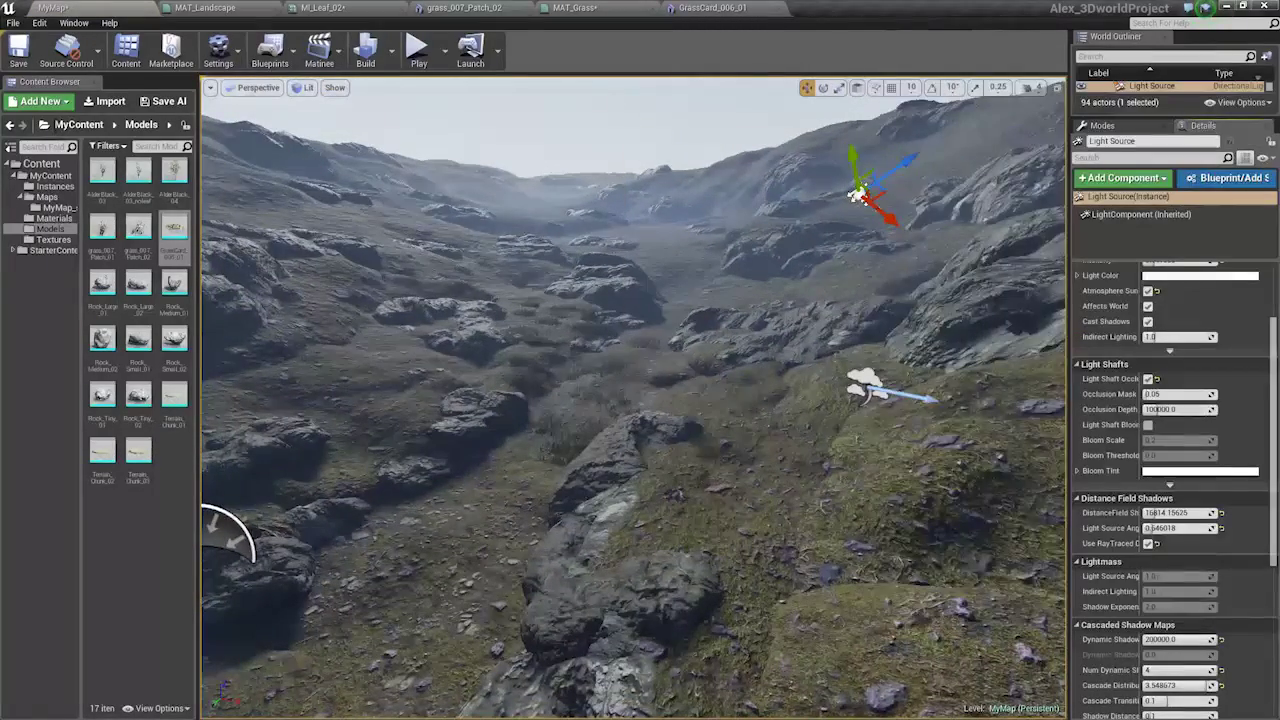
key("w")
right_click_drag(1034, 430, 1022, 422)
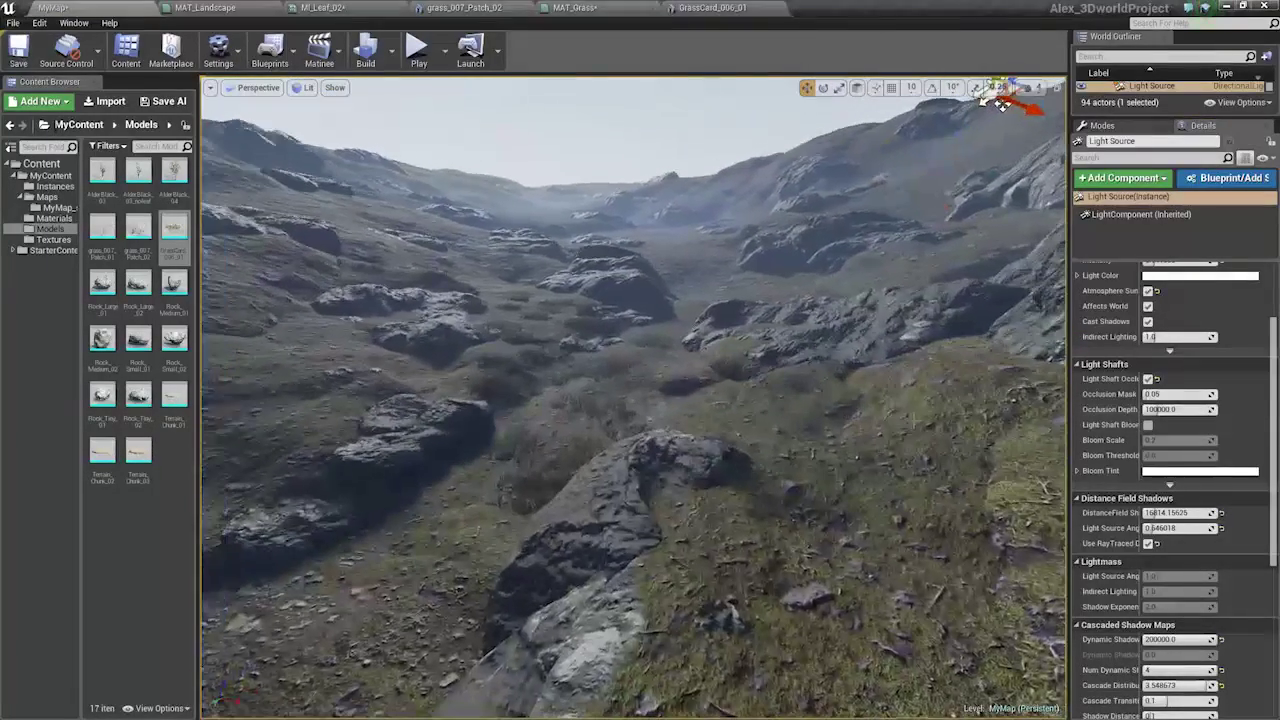
Toggle the Light Source's ray-traced distance field shadows and check the grass and rocks from ground level.
left_click(1148, 544)
key("w")
right_click_drag(1020, 545, 1000, 583)
scroll(1165, 575, "down", 9)
scroll(1165, 577, "down", 2)
key("w")
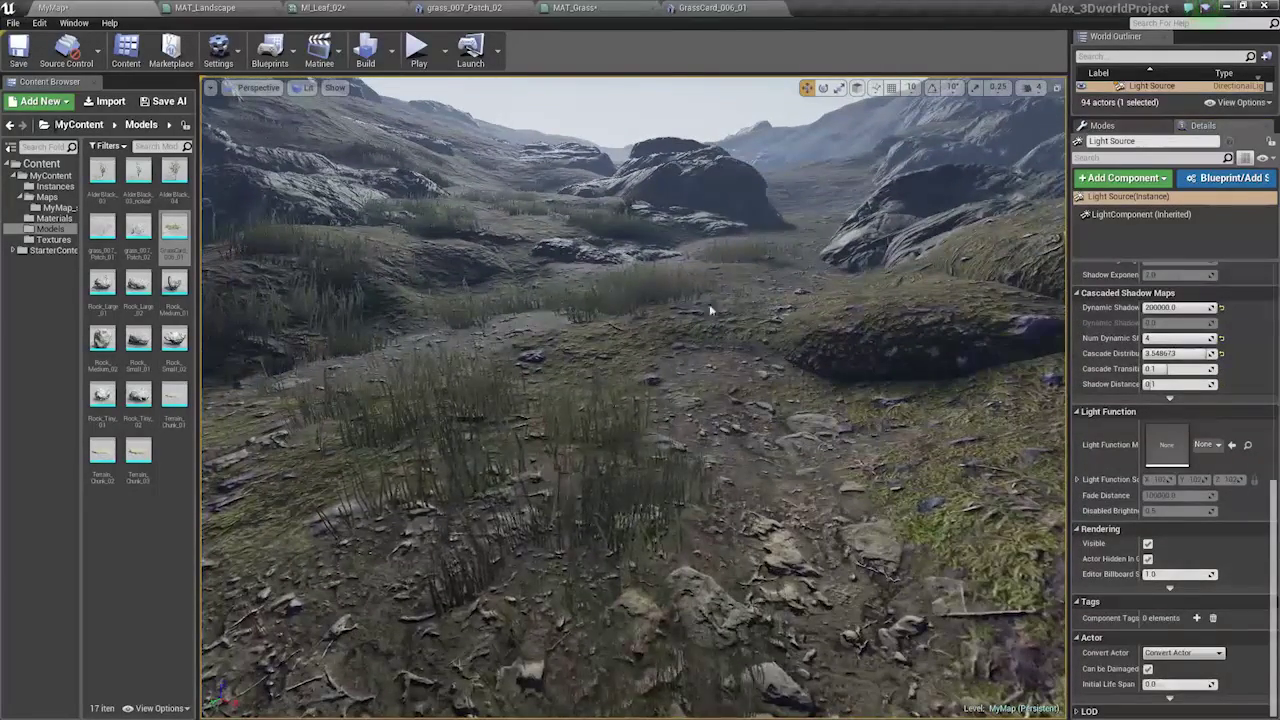
Try a different number of dynamic shadow cascades on the Light Source and set its cascade distribution exponent to 4.0.
scroll(1170, 450, "up", 5)
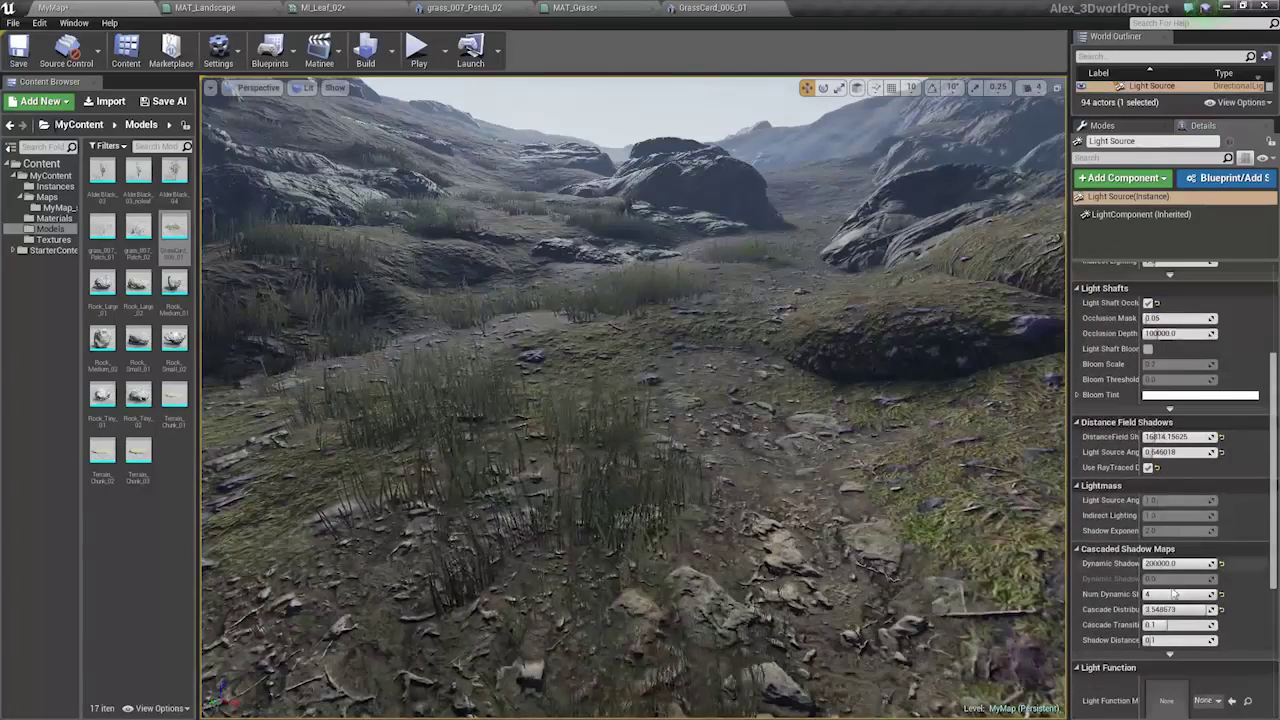
left_click(1189, 594)
type("7")
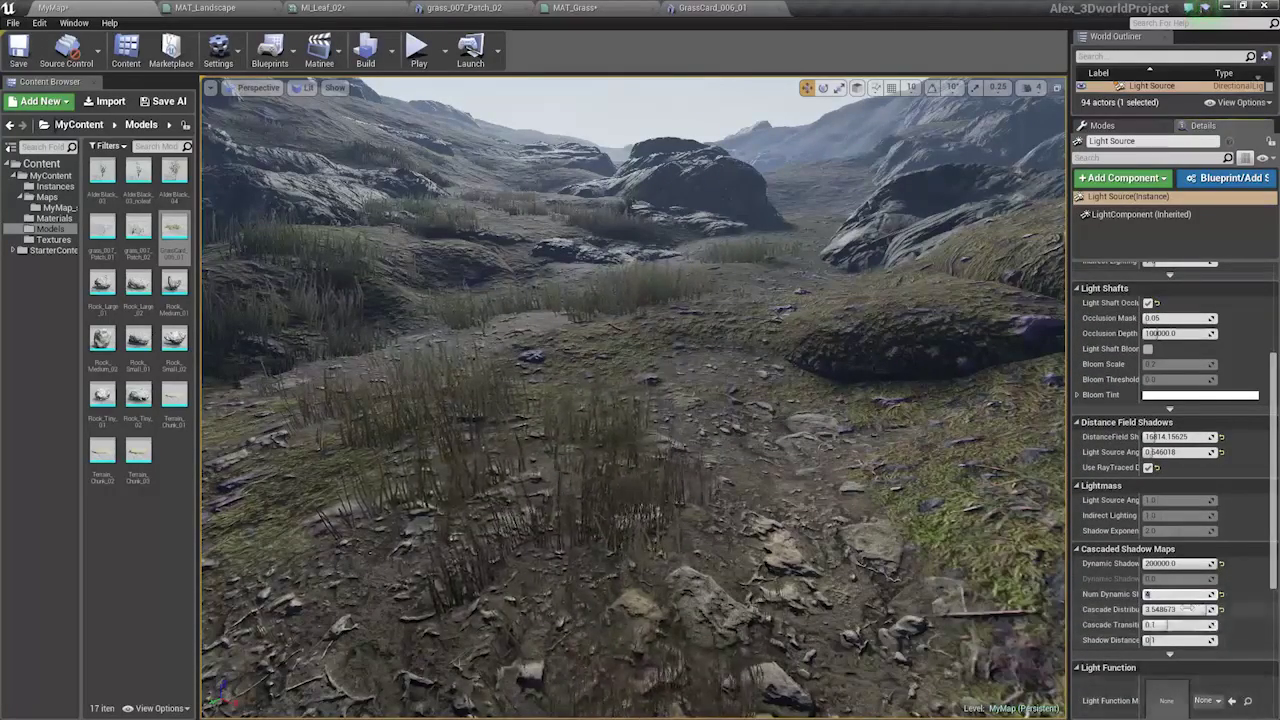
left_click_drag(1187, 608, 1212, 608)
Inspect the shadows on the grass and rocks across the valley while facing the sun.
key("s")
right_click_drag(640, 400, 616, 312)
key("w")
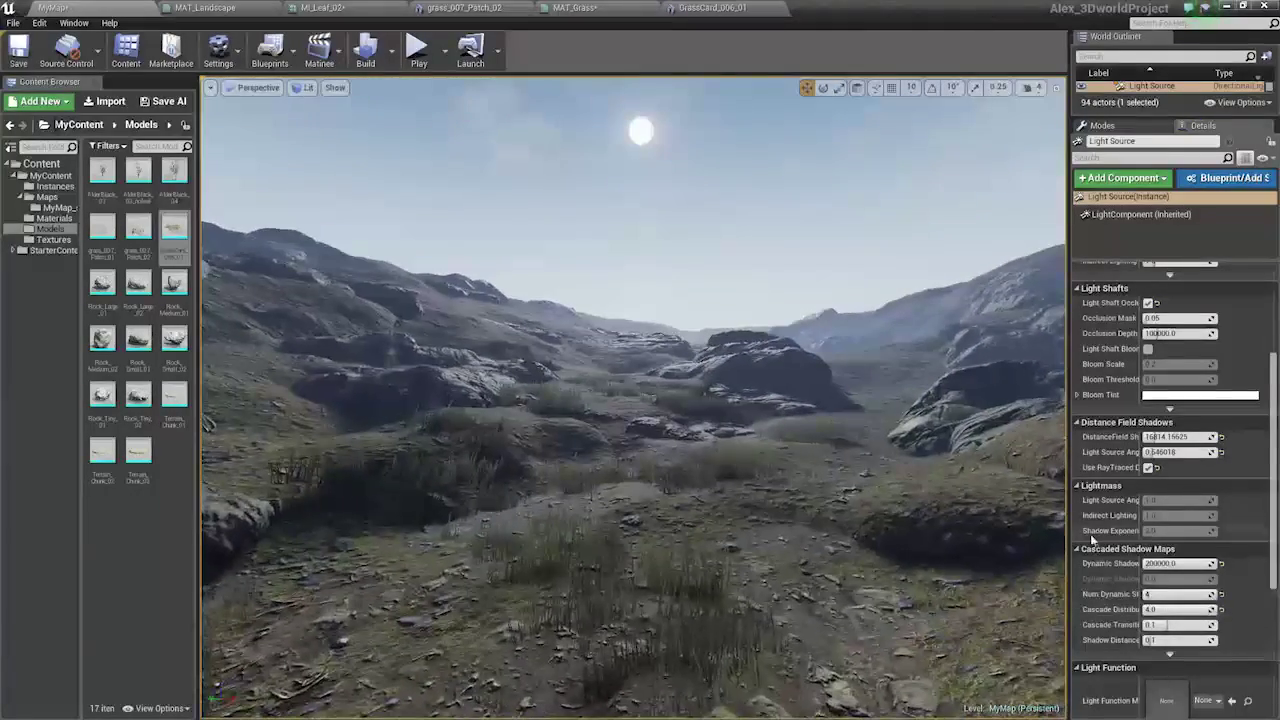
key("s")
right_click_drag(876, 536, 876, 486)
key("w")
Restore and widen the material instance window and review the MI_Grass_007, MI_terrainblend_01 and MI_Grass_006 instances.
left_click_drag(0, 118, 1153, 86)
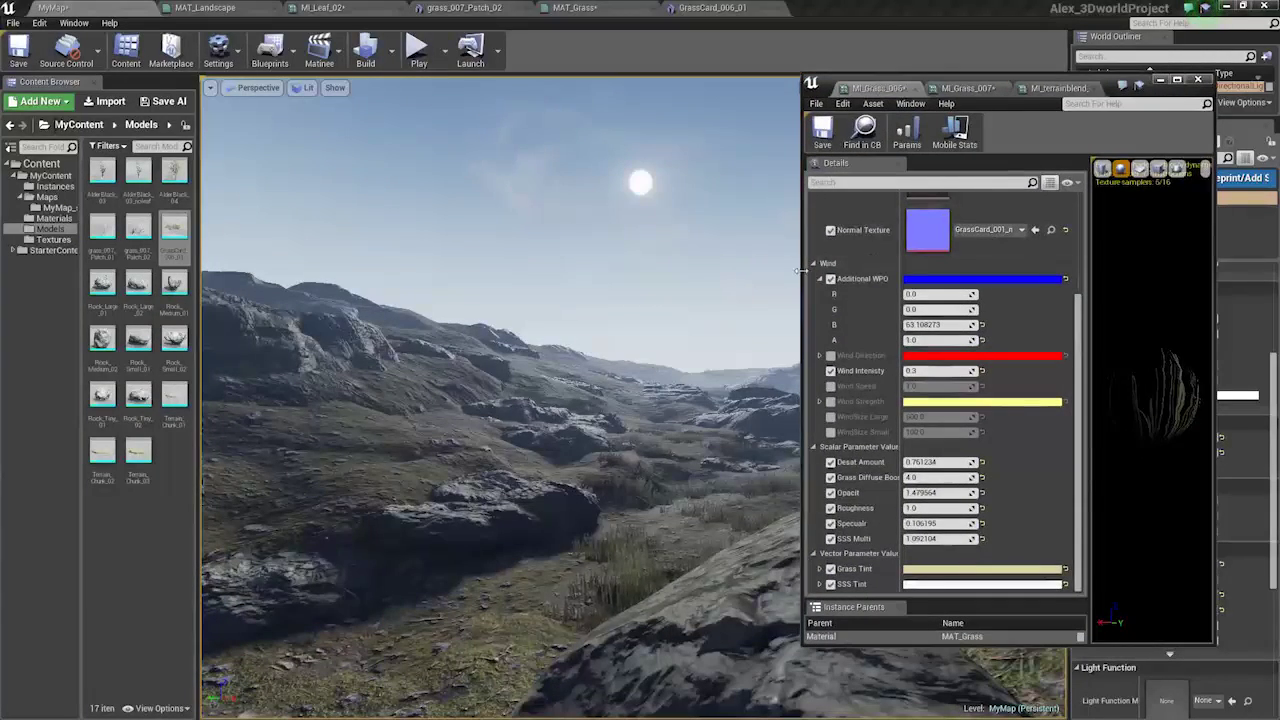
left_click_drag(800, 270, 552, 270)
left_click(752, 88)
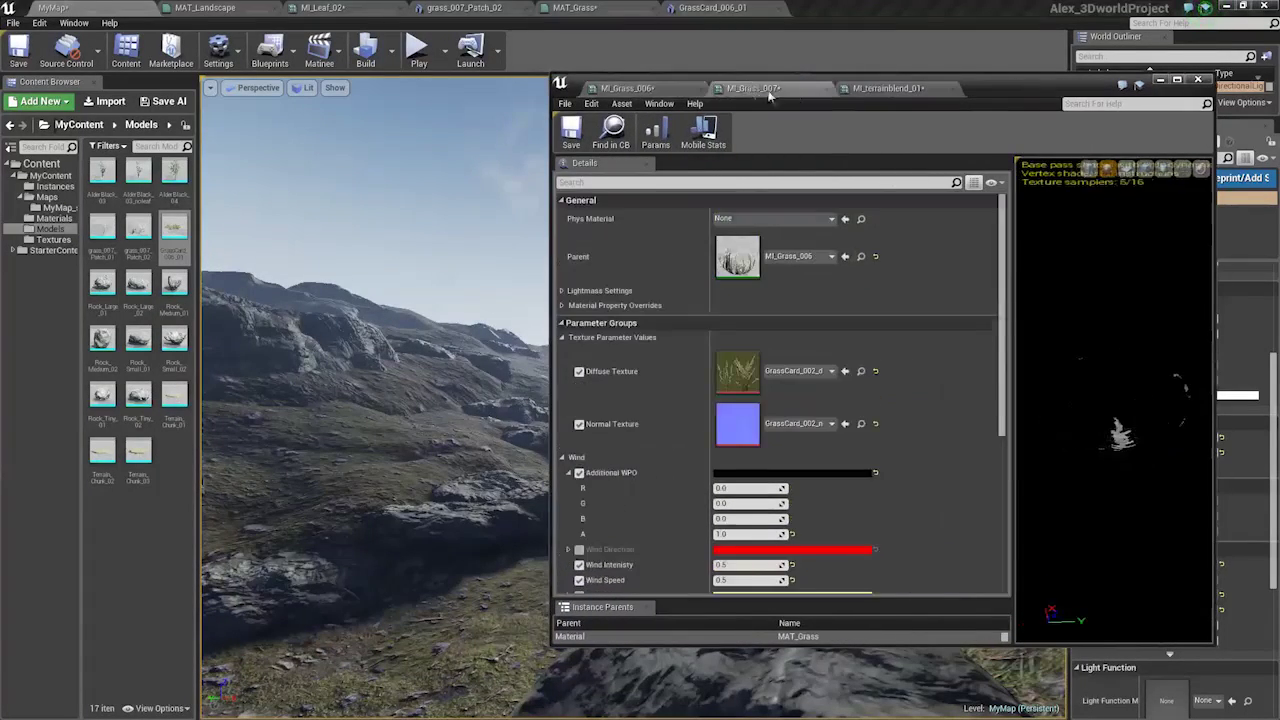
left_click(862, 88)
mouse_move(1114, 400)
left_mouse_down()
mouse_move(1155, 408)
mouse_move(1125, 420)
left_mouse_up()
left_click(778, 91)
left_click(646, 85)
Open the MAT_Grass graph, minimize the material instance window, and examine the Base Grass nodes and the material output connections.
left_click(582, 7)
right_click_drag(477, 428, 541, 421)
left_click(1160, 80)
right_click_drag(966, 280, 903, 326)
scroll(785, 330, "down", 6)
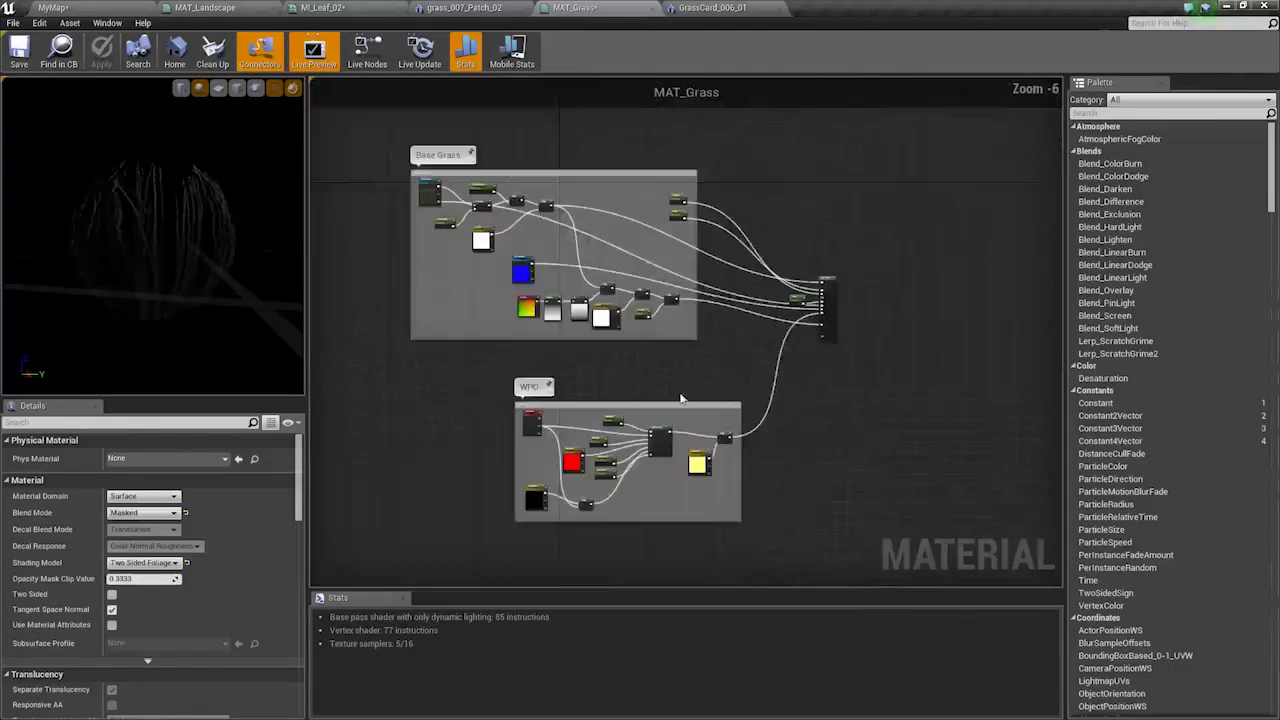
right_click_drag(729, 399, 815, 360)
scroll(791, 351, "up", 5)
right_click_drag(690, 312, 845, 525)
right_click_drag(556, 393, 318, 318)
scroll(600, 352, "down", 7)
scroll(650, 338, "up", 4)
right_click_drag(756, 331, 634, 397)
scroll(648, 392, "up", 4)
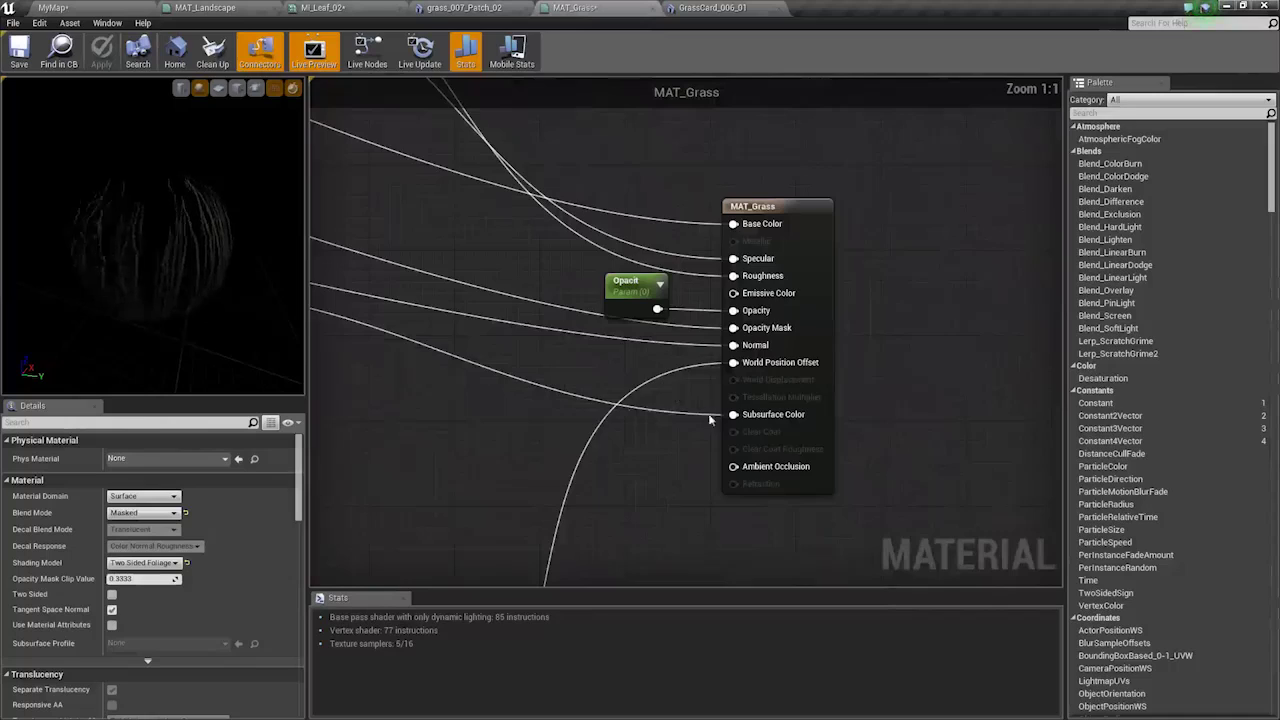
Examine MAT_Grass's WPO node group and its link to the material output, and return to the MyMap level view.
right_click_drag(553, 440, 763, 206)
right_click_drag(463, 443, 810, 175)
right_click_drag(505, 457, 706, 401)
scroll(716, 405, "down", 4)
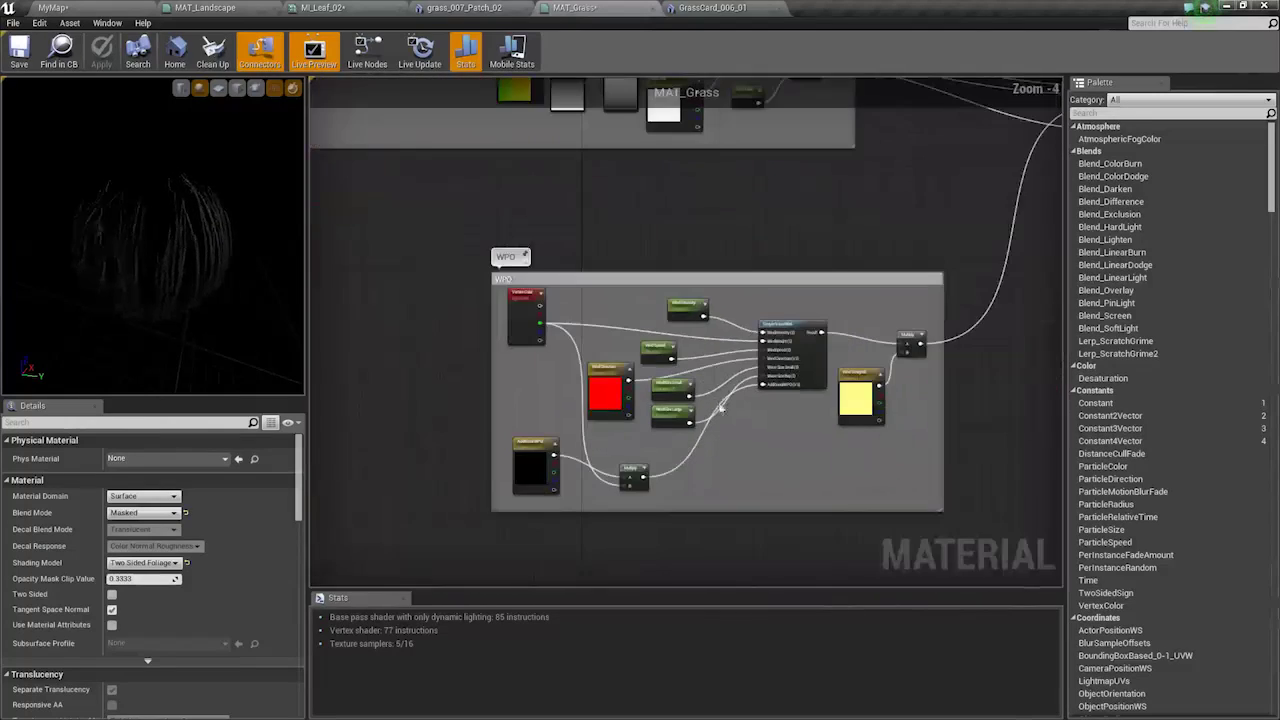
right_click_drag(934, 265, 683, 394)
scroll(815, 268, "up", 4)
right_click_drag(834, 277, 677, 348)
left_click(490, 7)
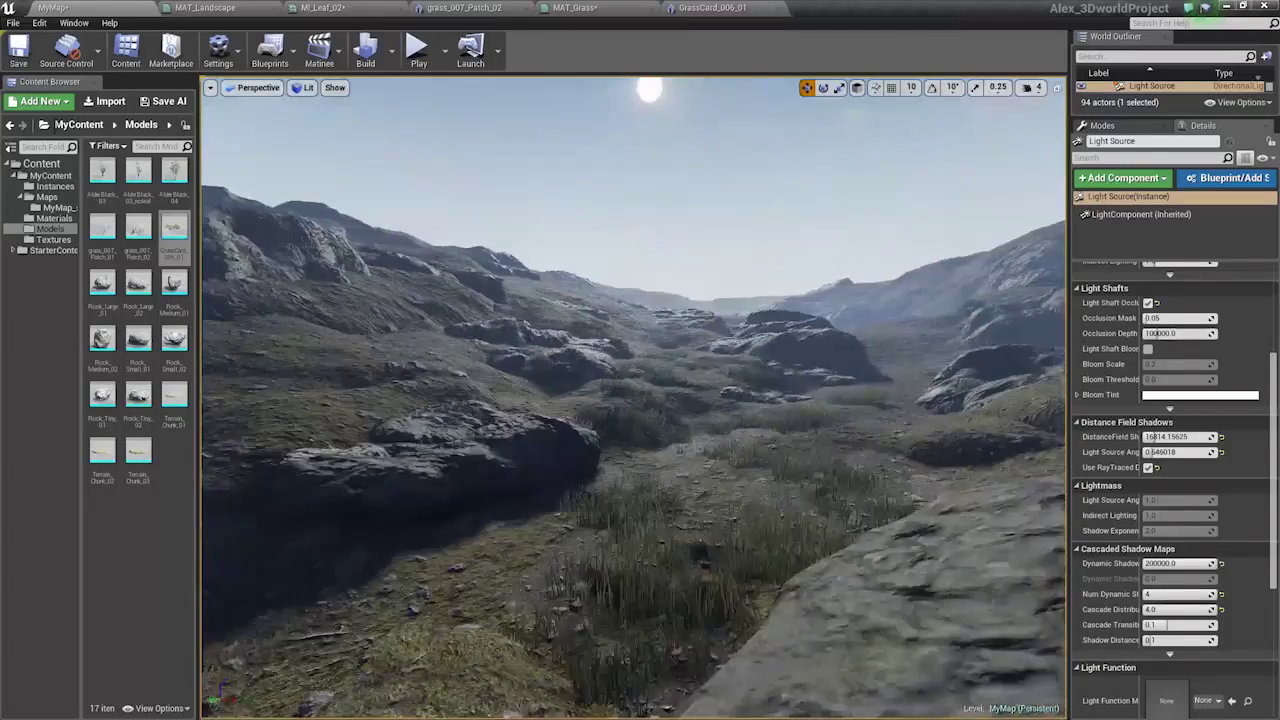
key("w")
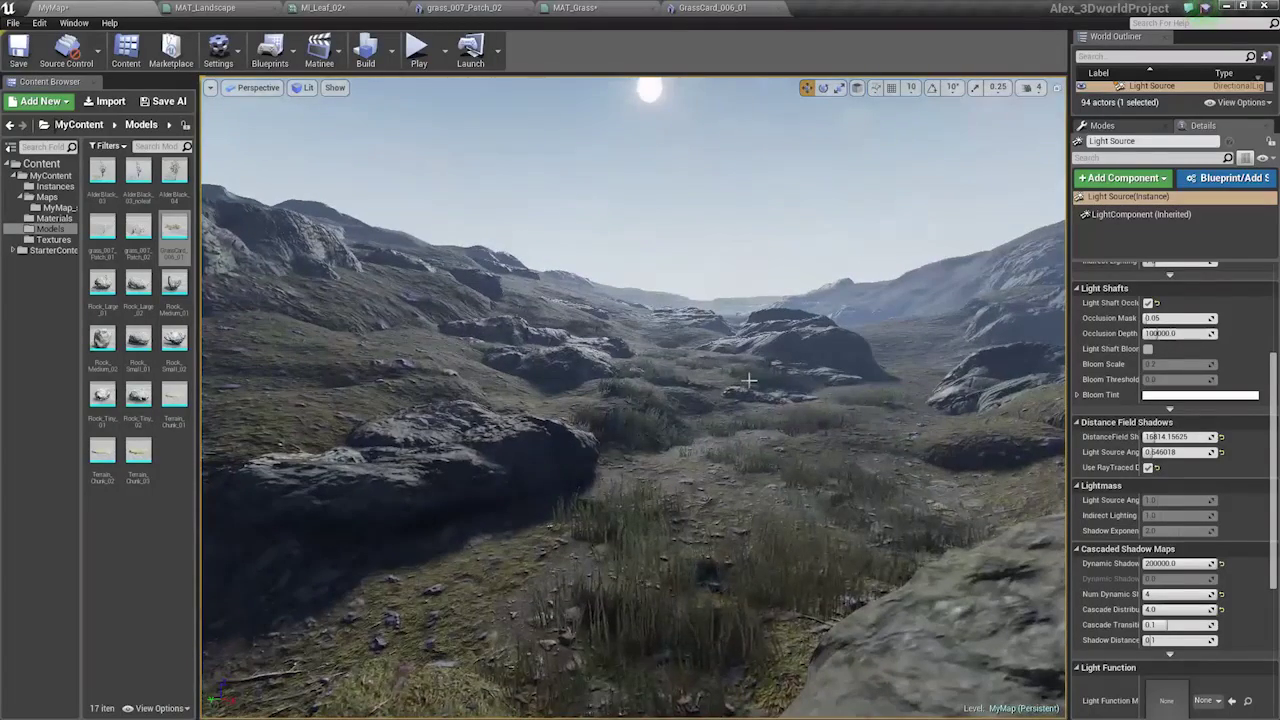